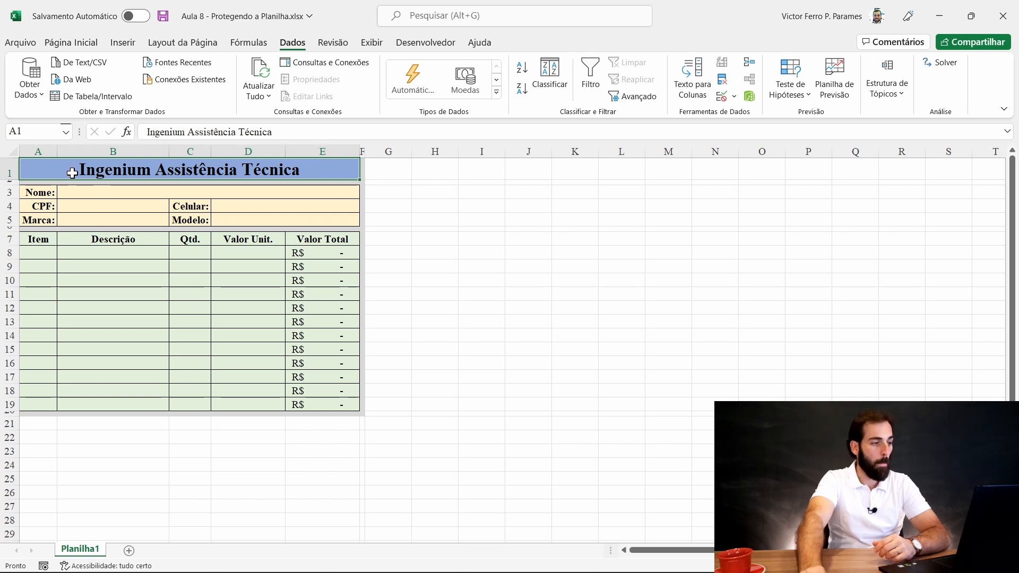
- Review the form title and the Nome, CPF, Celular, Marca and Modelo labels and input cells
left_click(425, 293)
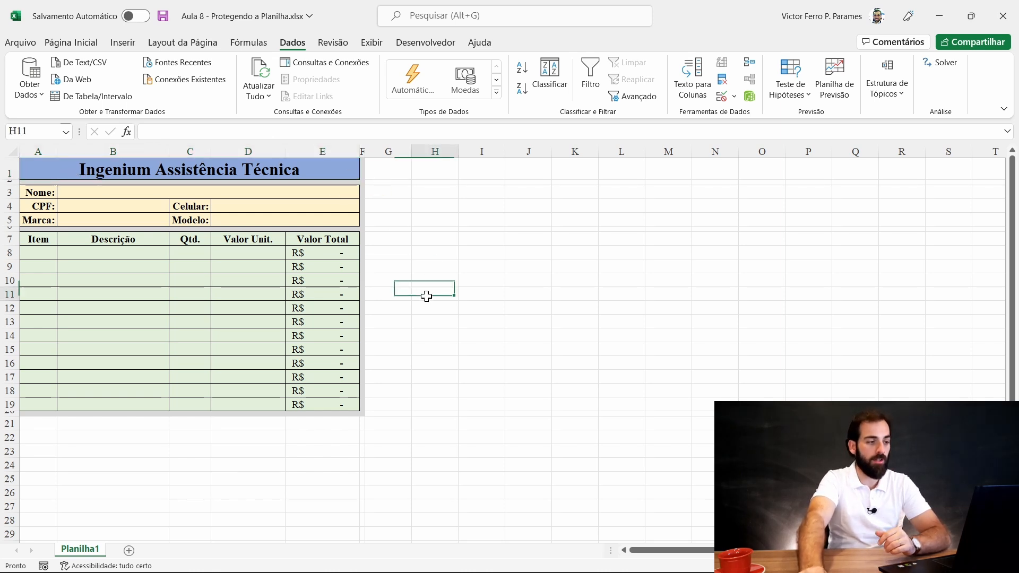
left_click(323, 168)
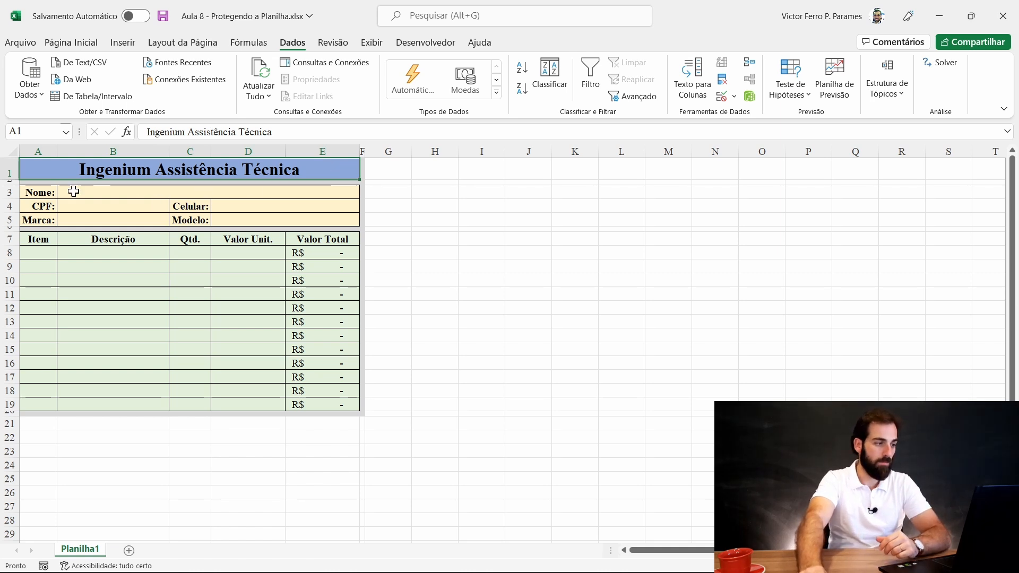
left_click(35, 192)
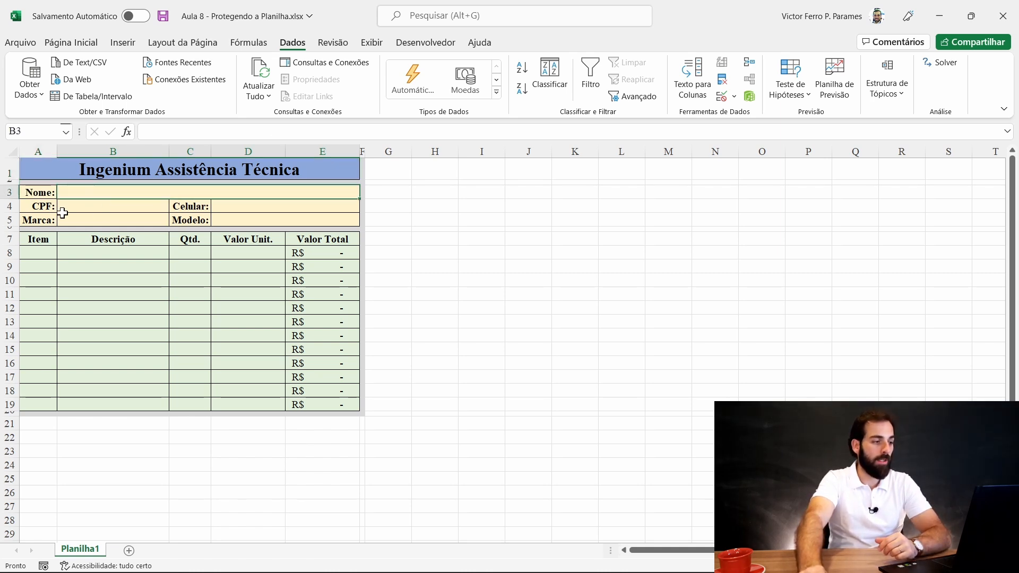
left_click(40, 208)
left_click(88, 201)
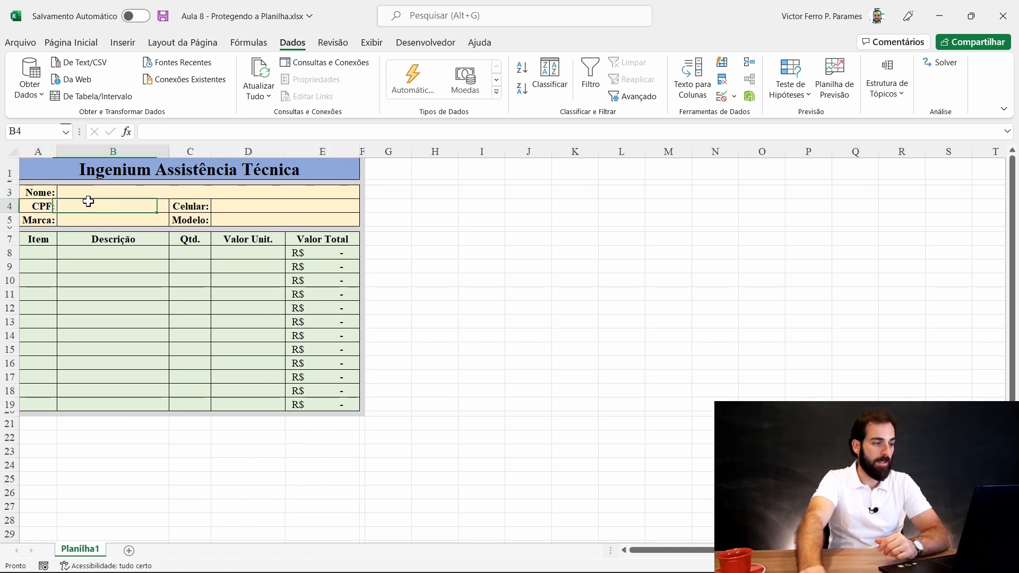
left_click(237, 207)
left_click(184, 208)
left_click(33, 219)
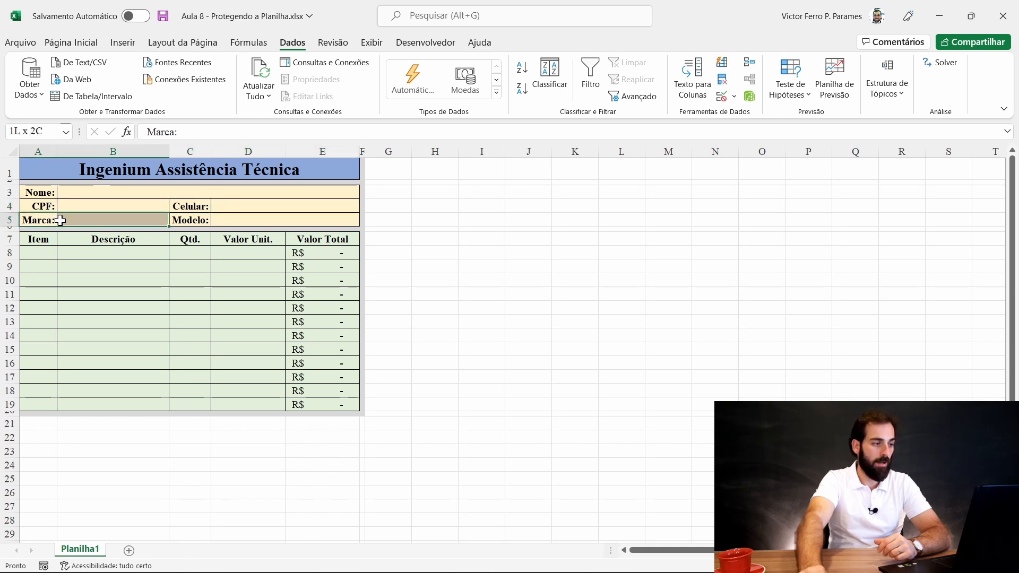
left_click(99, 220)
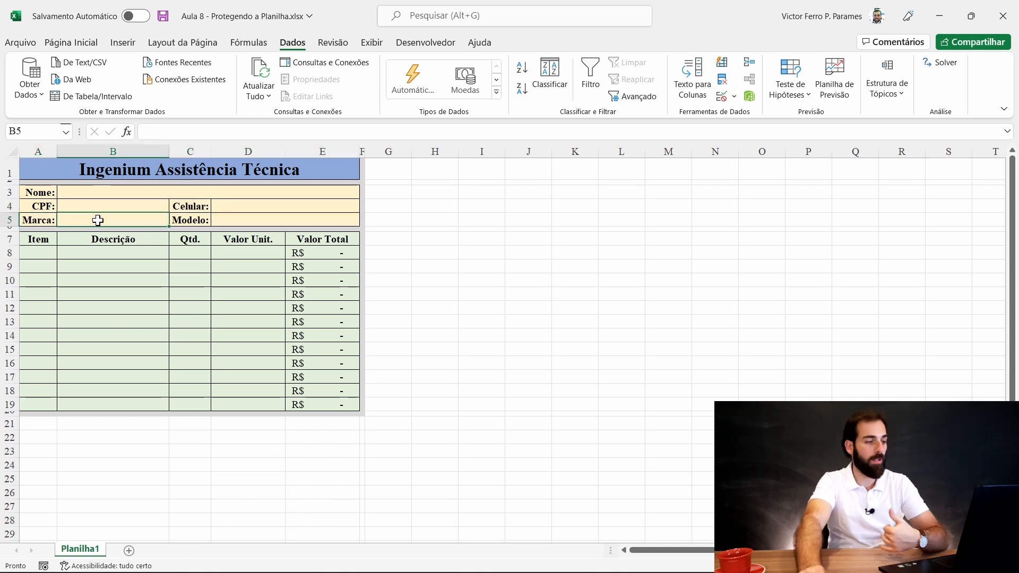
left_click(183, 218)
left_click(241, 219)
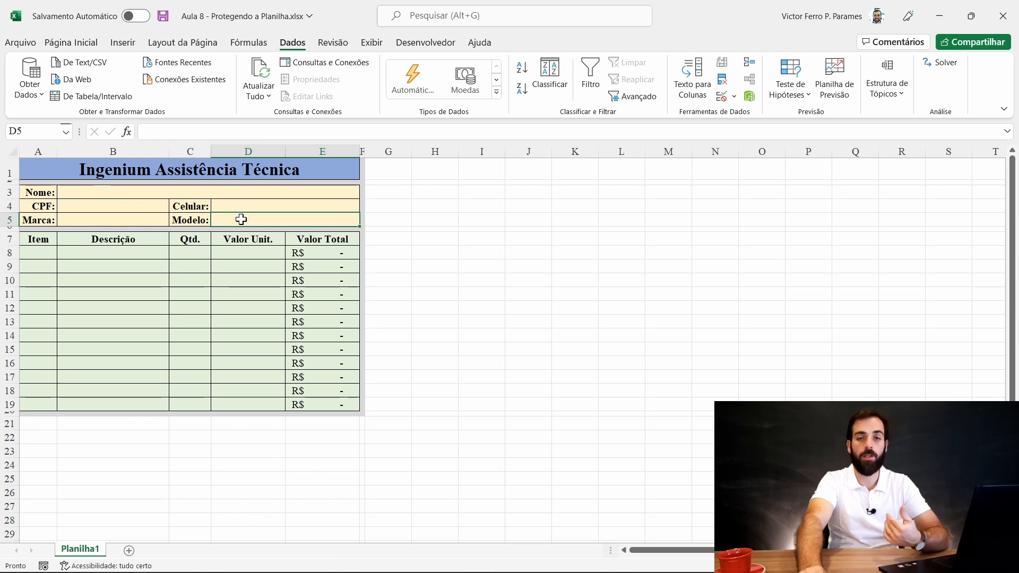
- Inspect the item table's Item, Descrição, Qtd., Valor Unit. and Valor Total columns
left_click(37, 238)
left_click_drag(88, 237, 101, 281)
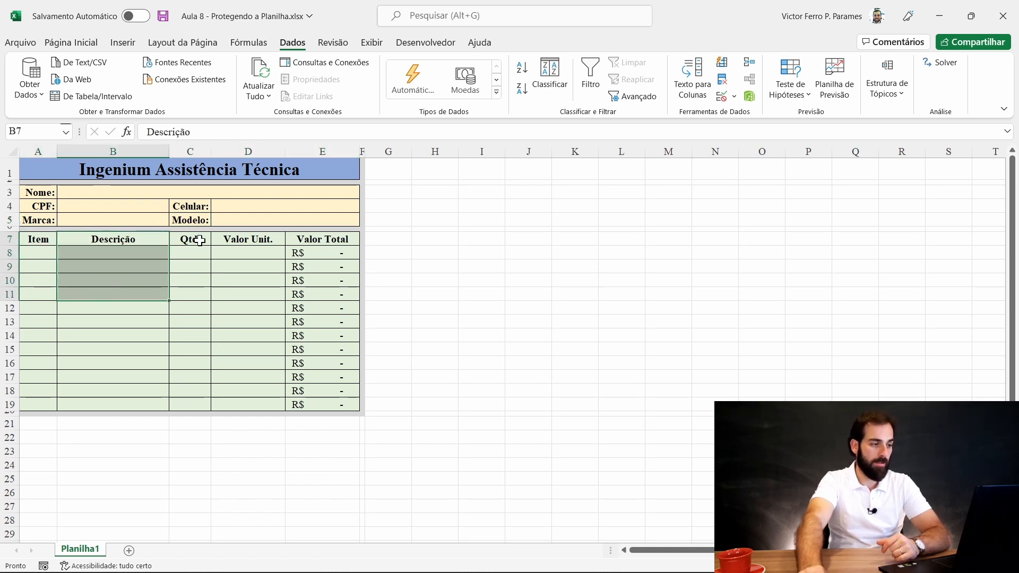
left_click_drag(191, 239, 192, 280)
left_click_drag(248, 238, 250, 280)
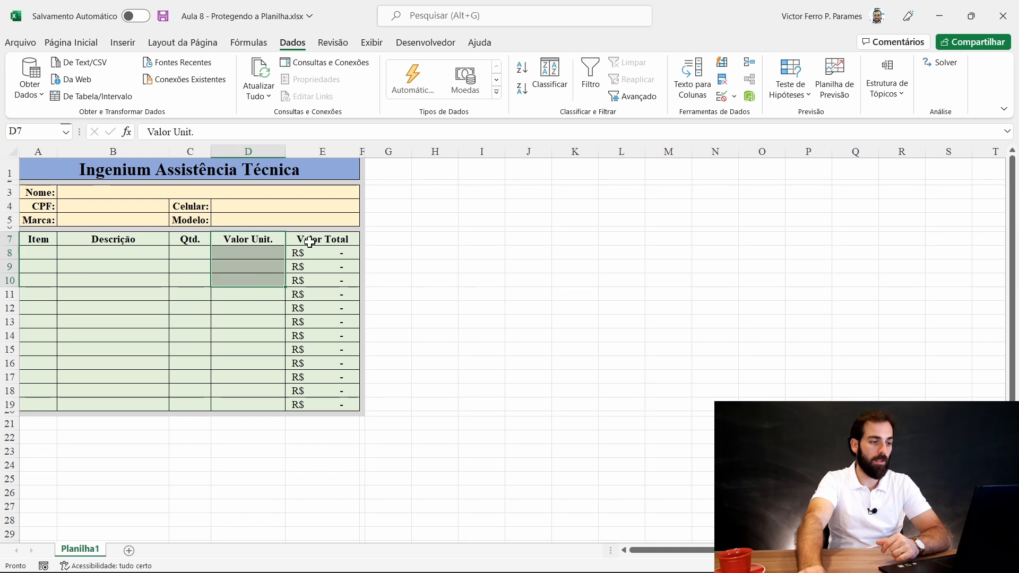
left_click_drag(317, 238, 329, 280)
left_click_drag(37, 239, 45, 306)
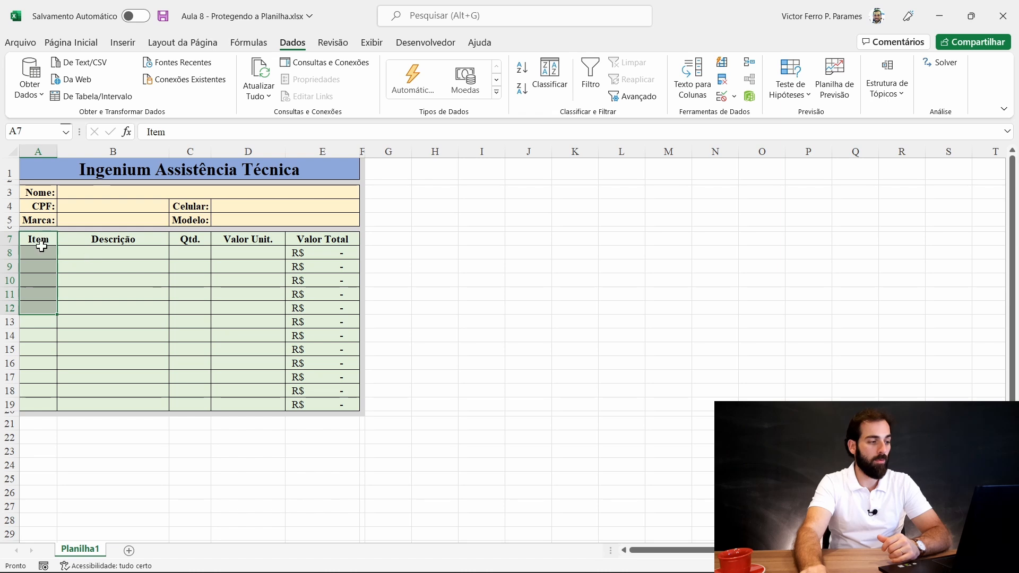
left_click(40, 252)
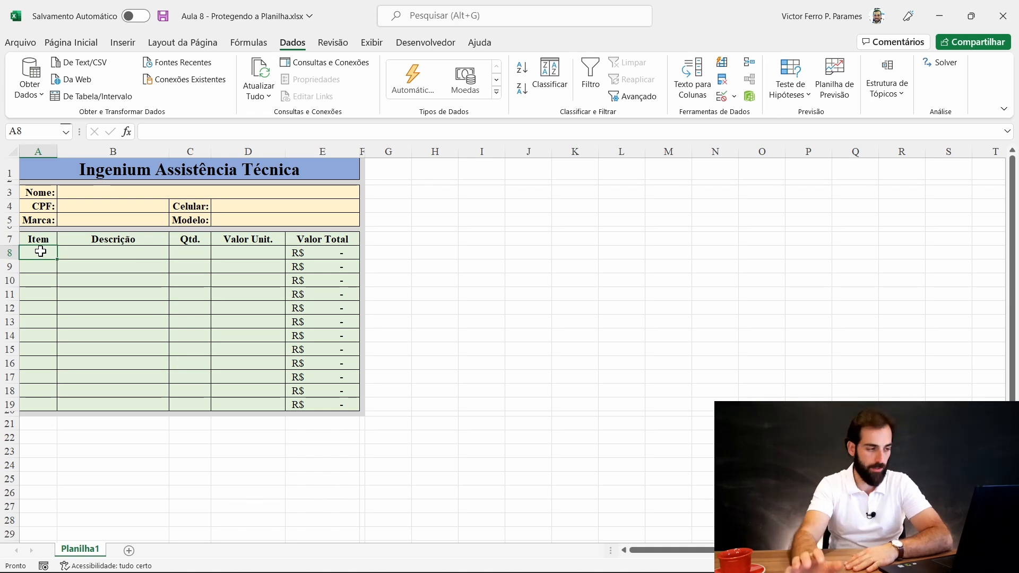
left_click(132, 253)
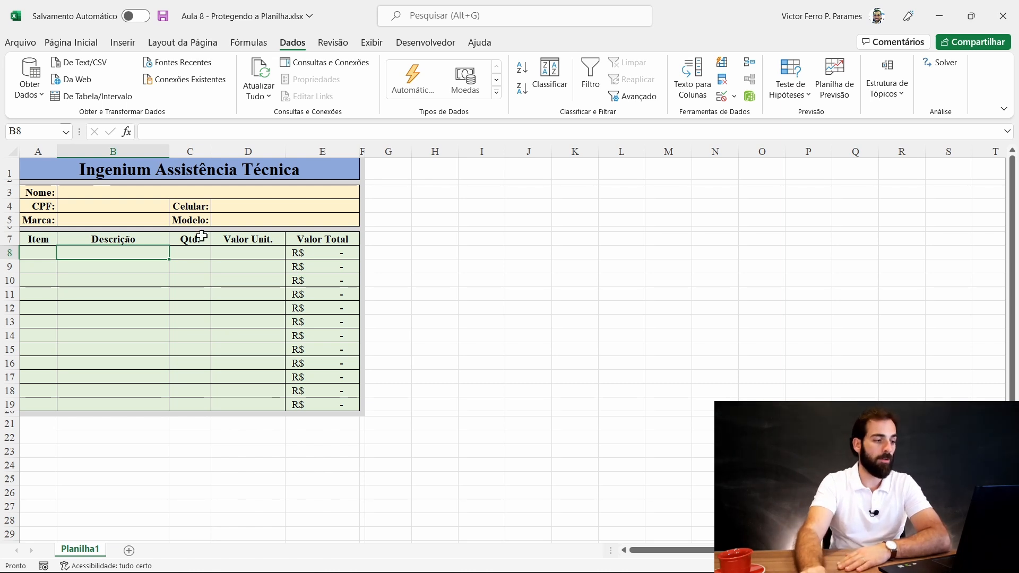
- Delete the Valor Total formulas in E8:E19, leaving that column empty
mouse_move(195, 263)
left_mouse_down()
mouse_move(195, 286)
mouse_move(197, 263)
left_mouse_up()
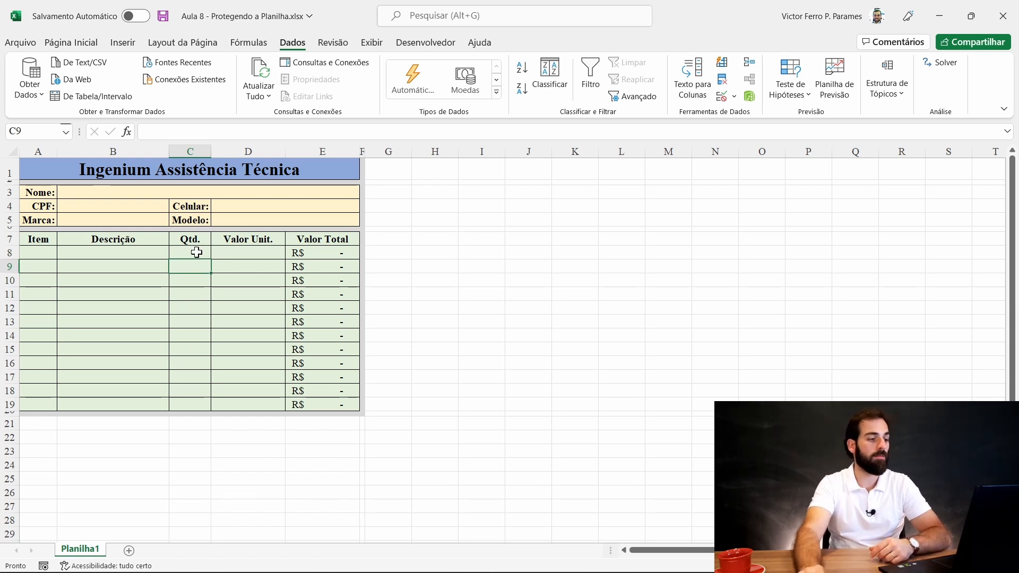
left_click(196, 252)
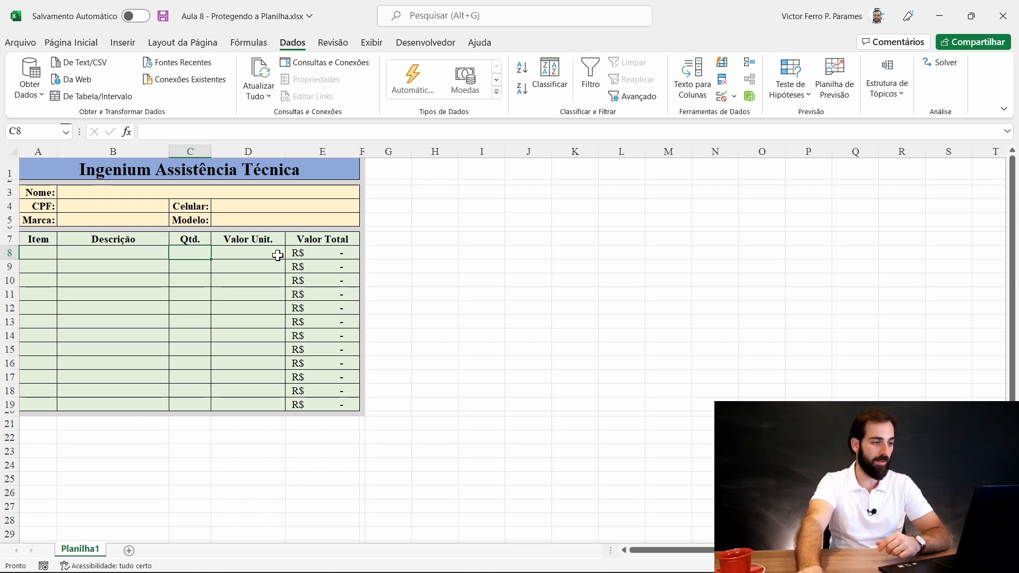
left_click(314, 252)
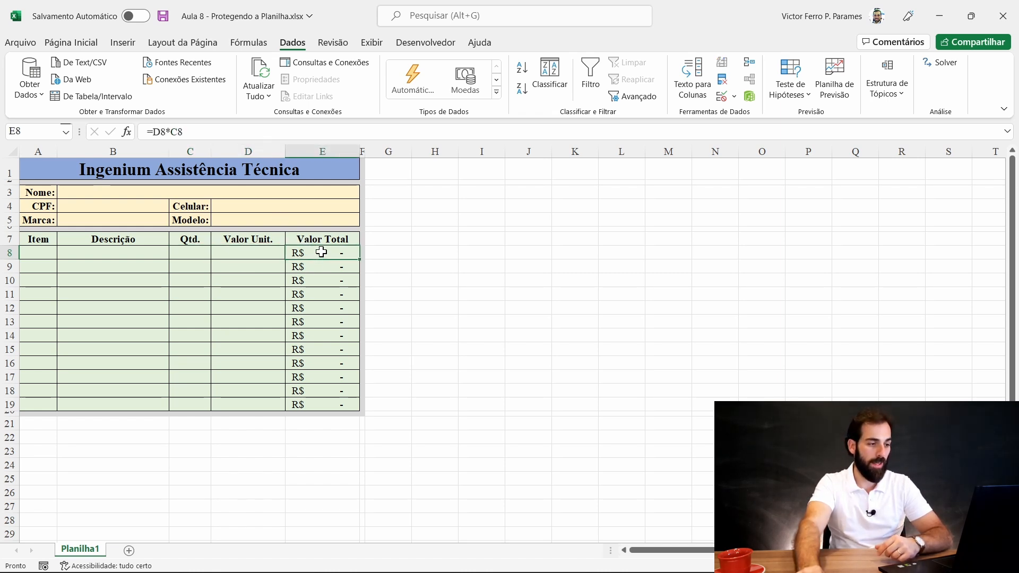
left_click_drag(313, 253, 314, 405)
left_click(242, 316)
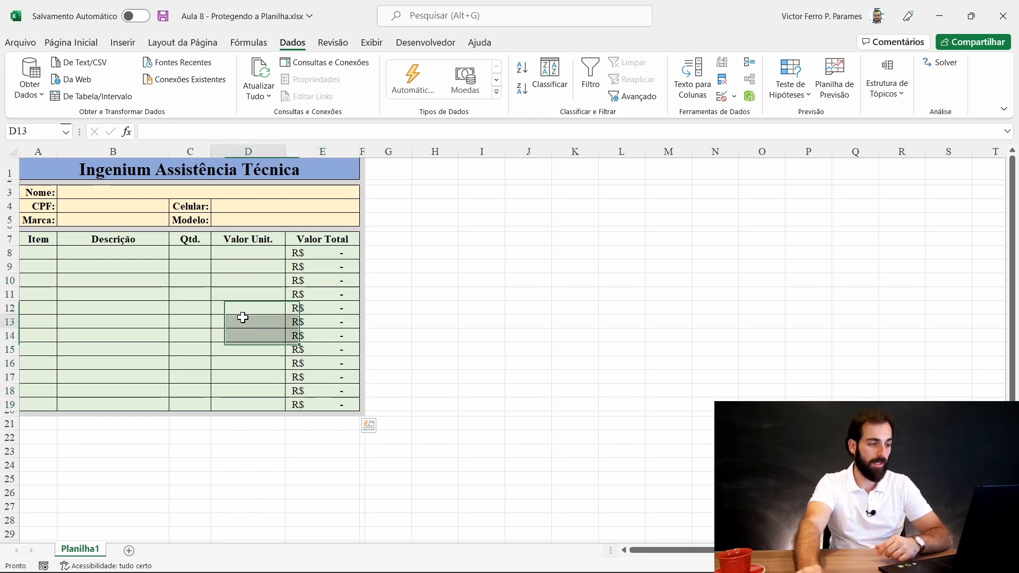
left_click(259, 253)
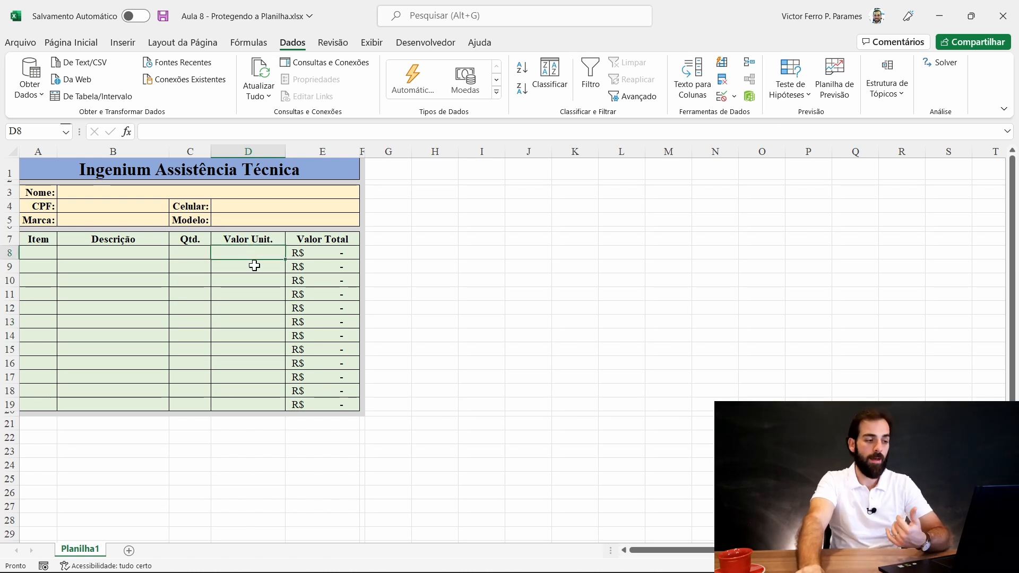
left_click_drag(313, 251, 319, 404)
key("Delete")
left_click(299, 249)
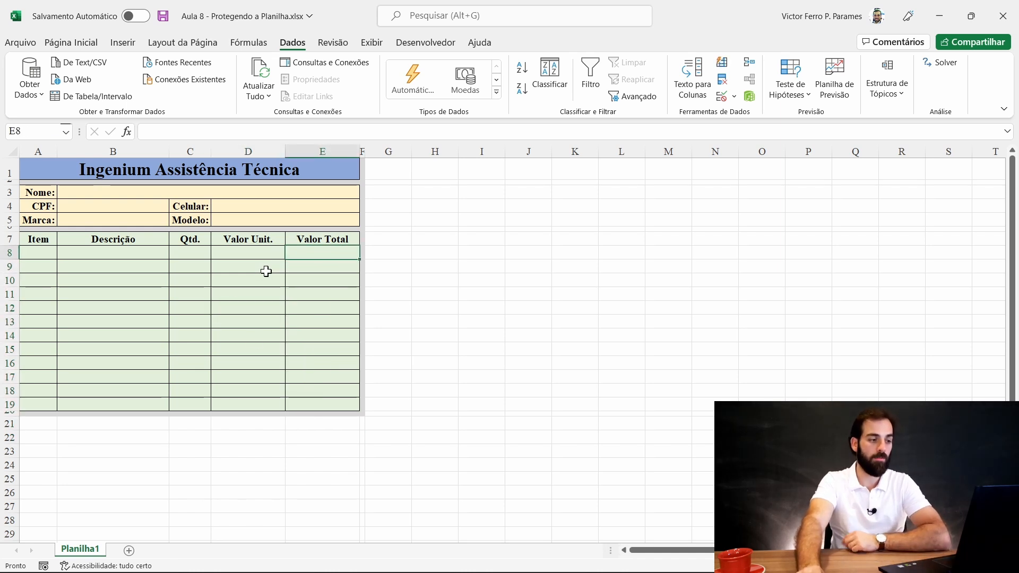
left_click(255, 253)
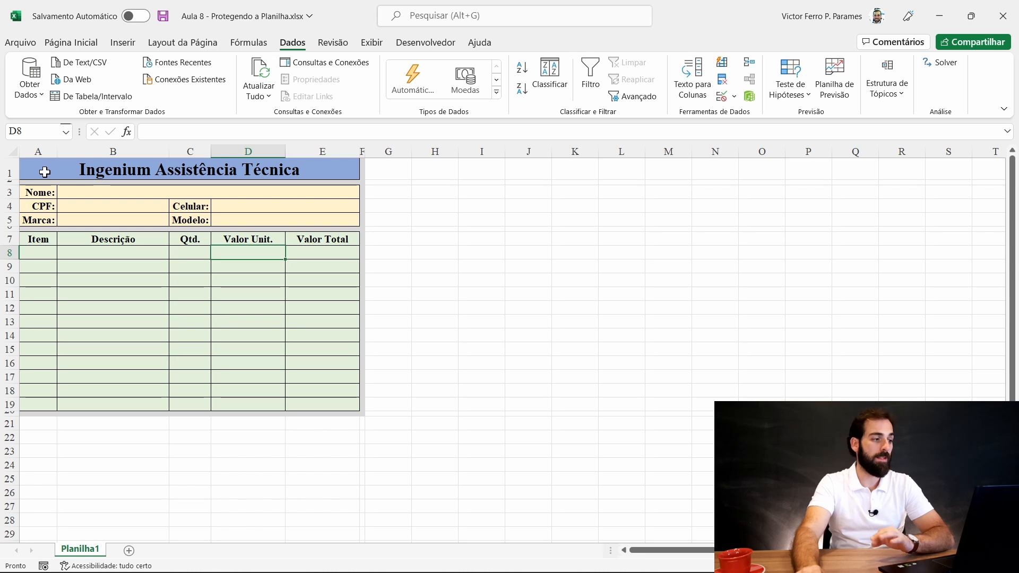
- Confirm in Format Cells' Protection settings that Nome cell B3 is not locked, closing without changes
left_click(77, 192)
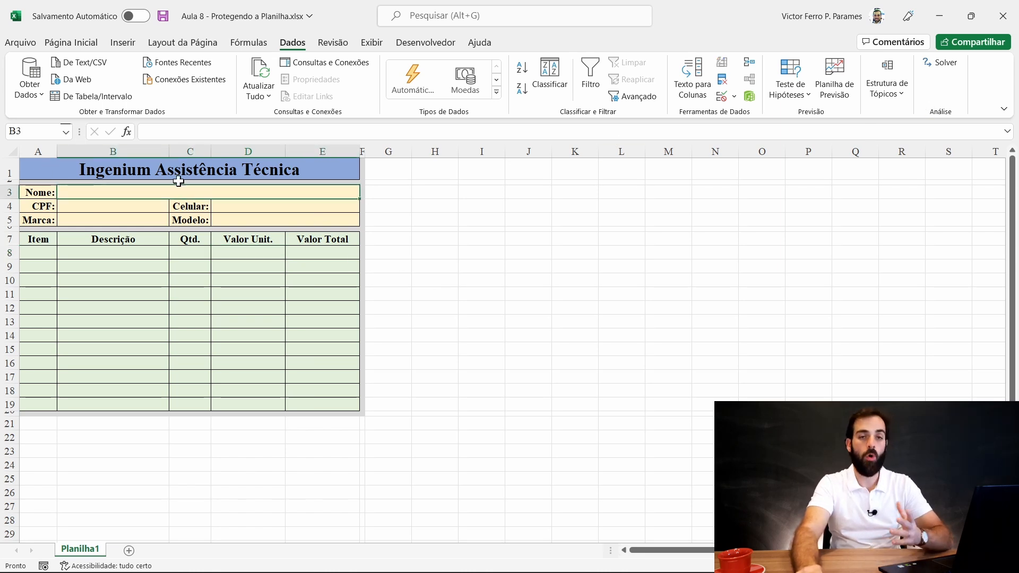
left_click(81, 43)
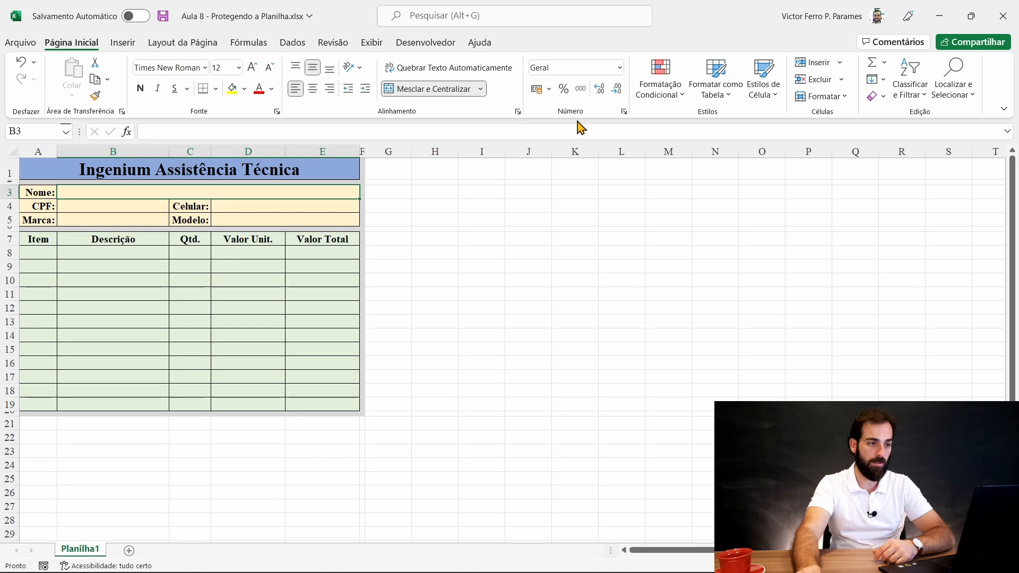
left_click(277, 112)
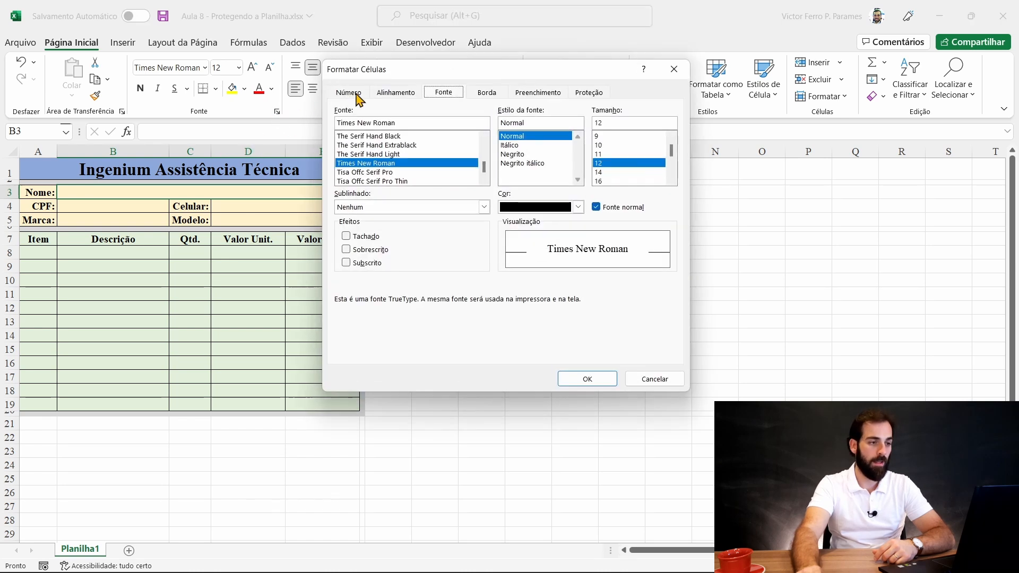
left_click(588, 93)
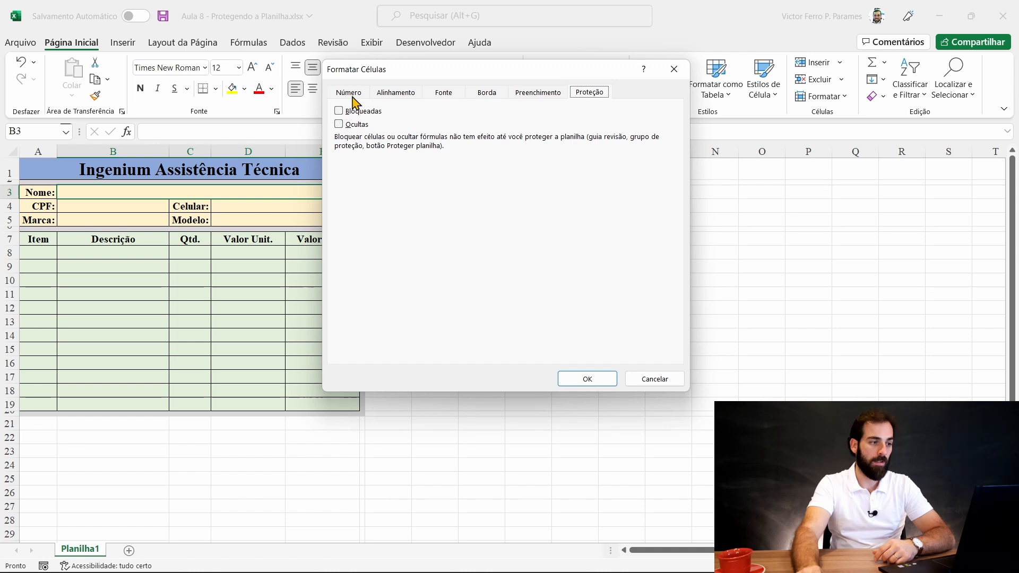
left_click(650, 378)
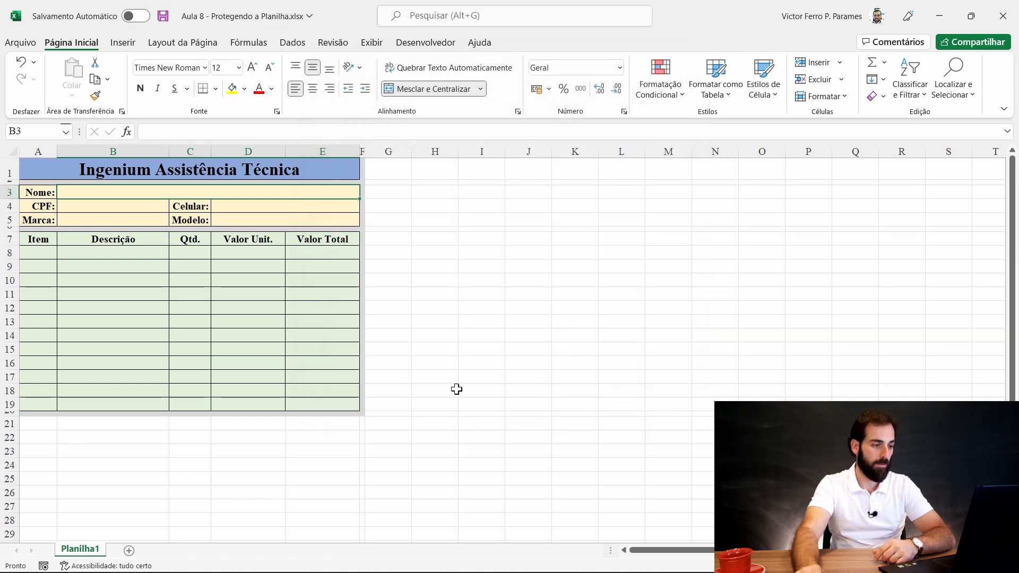
left_click(380, 420)
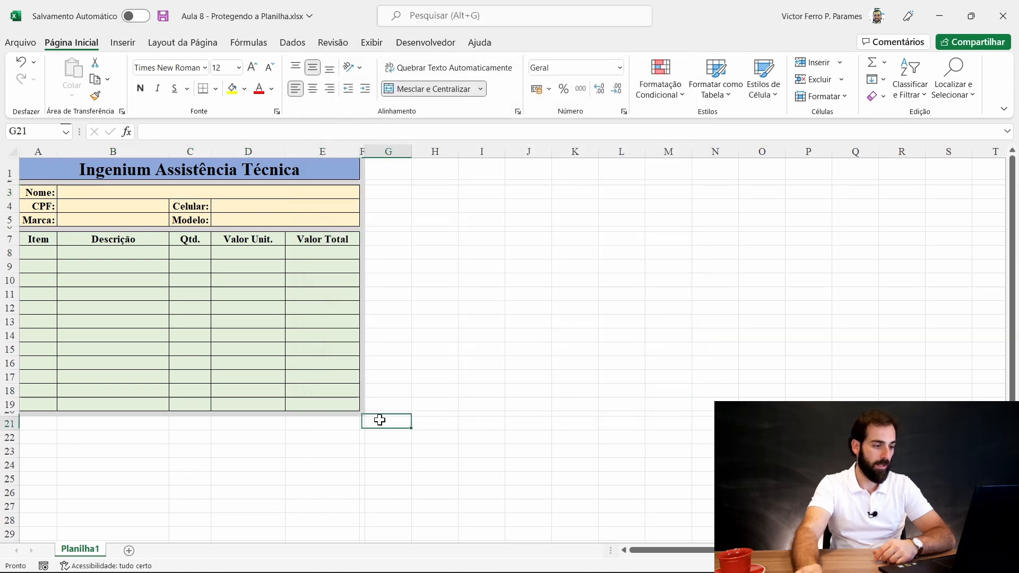
left_click(13, 152)
left_click(276, 111)
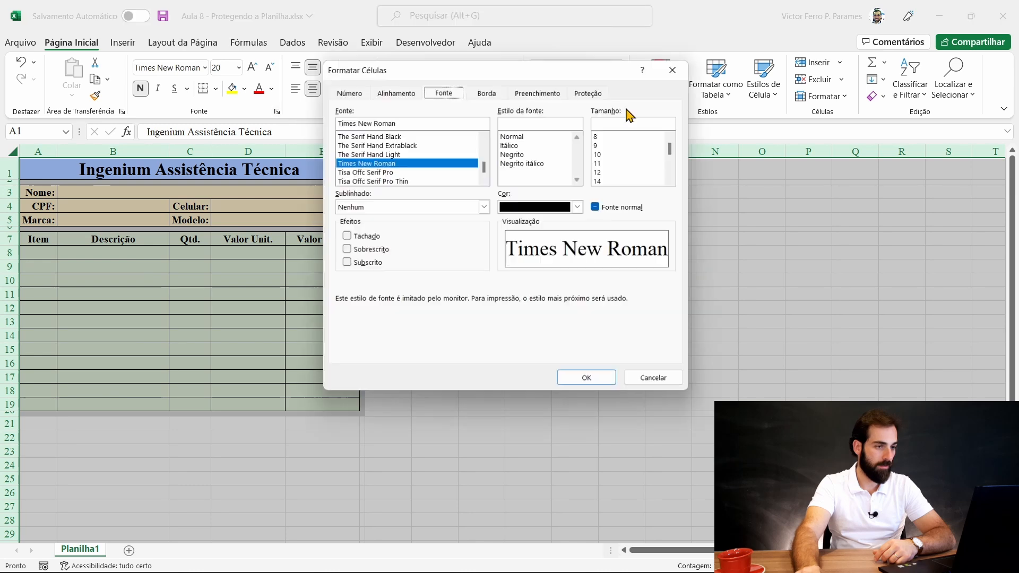
left_click(589, 92)
left_click(357, 112)
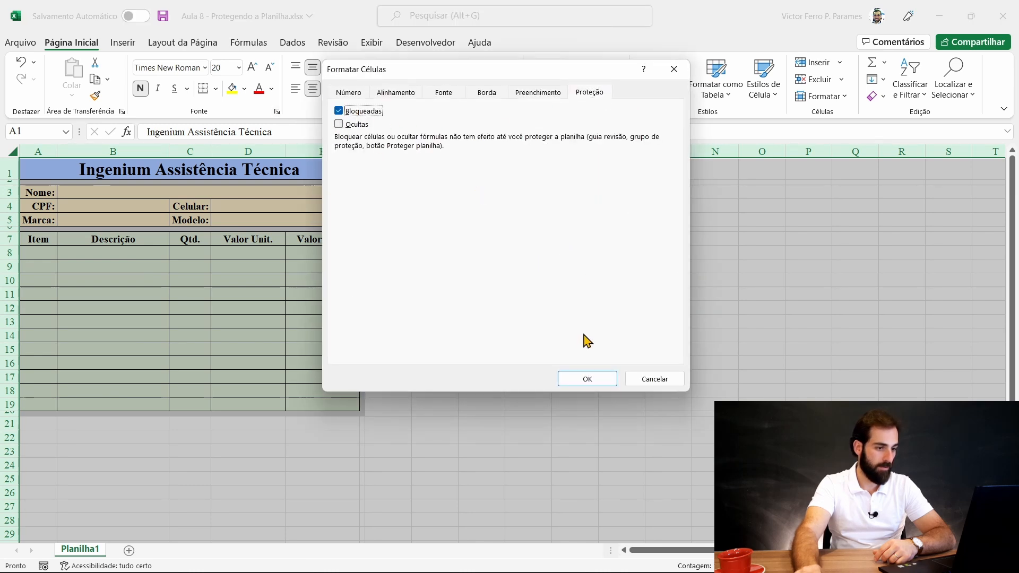
left_click(587, 378)
left_click(622, 375)
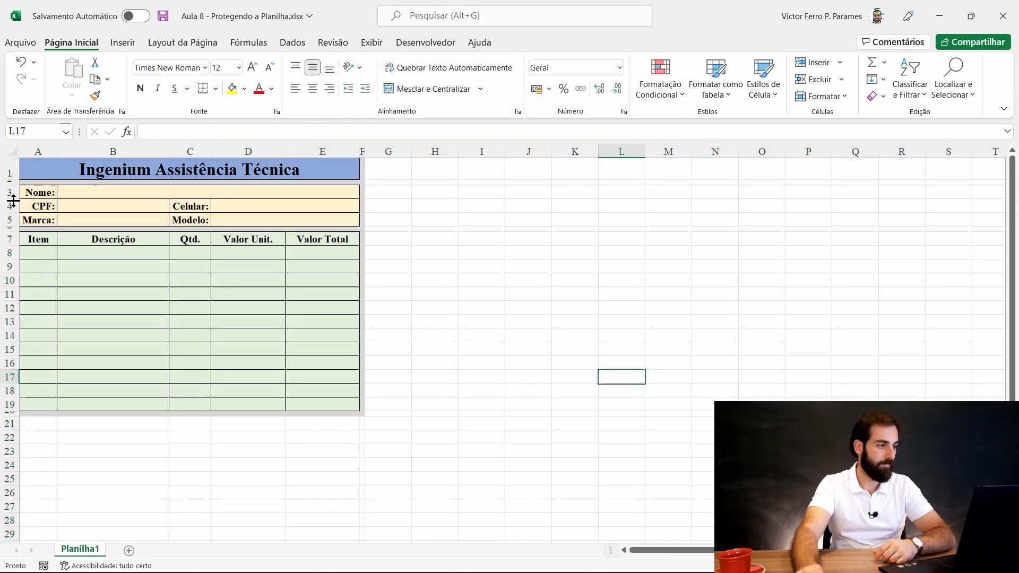
left_click(13, 153)
left_click(387, 423)
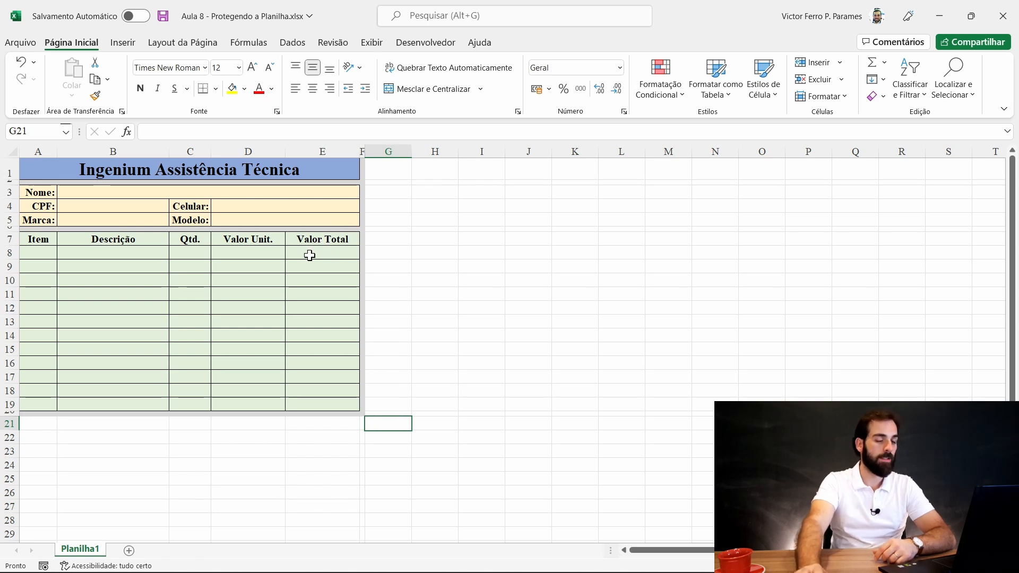
left_click(64, 167)
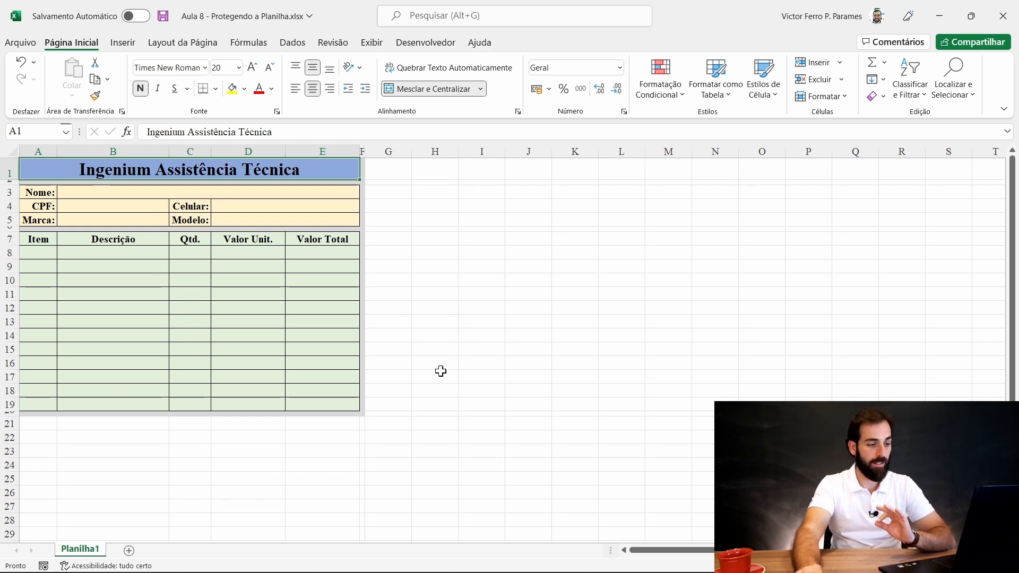
left_click(435, 387)
left_click(701, 491)
left_click(299, 378)
left_click(434, 245)
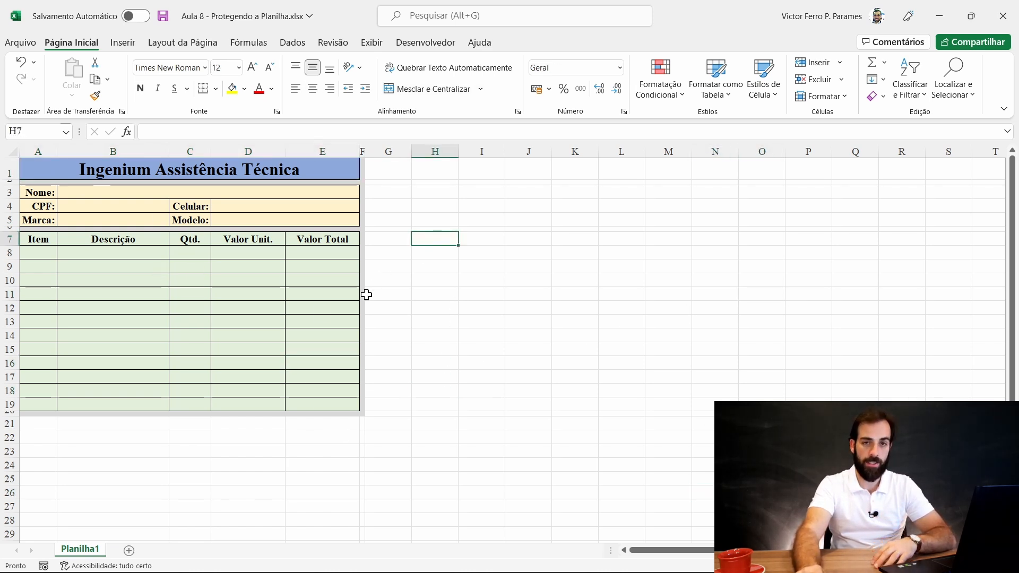
left_click(277, 111)
left_click(654, 379)
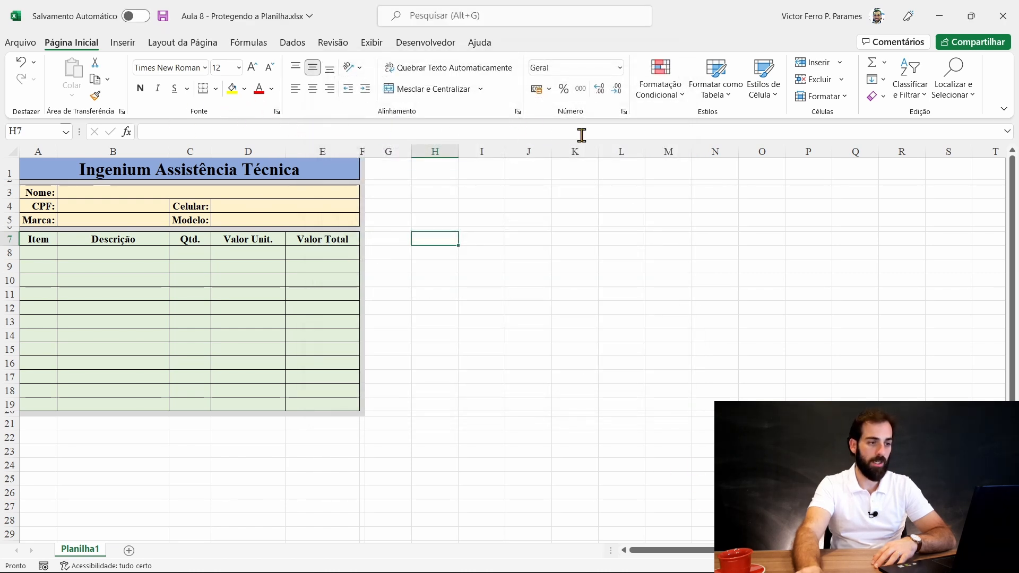
left_click(277, 111)
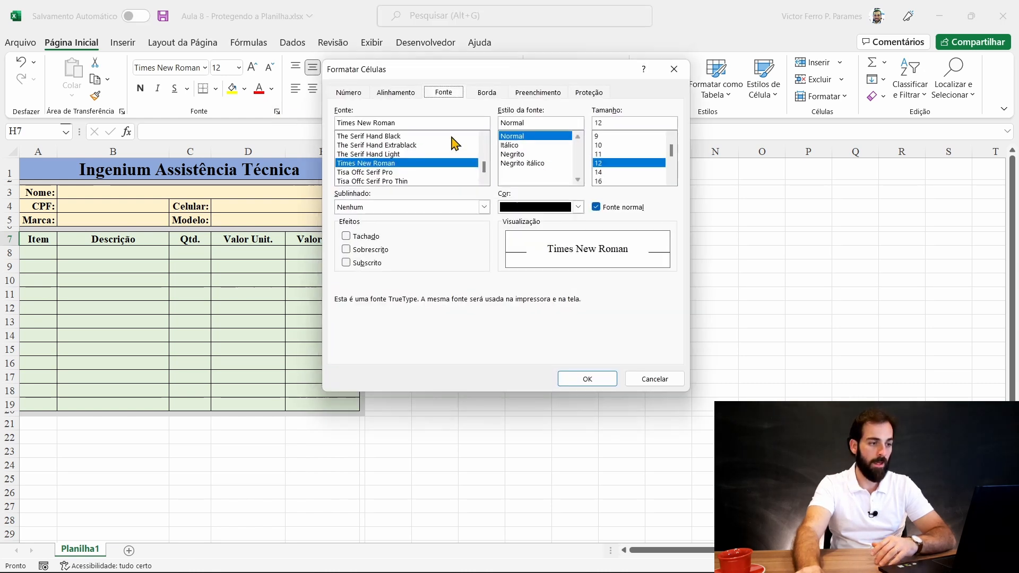
left_click(589, 92)
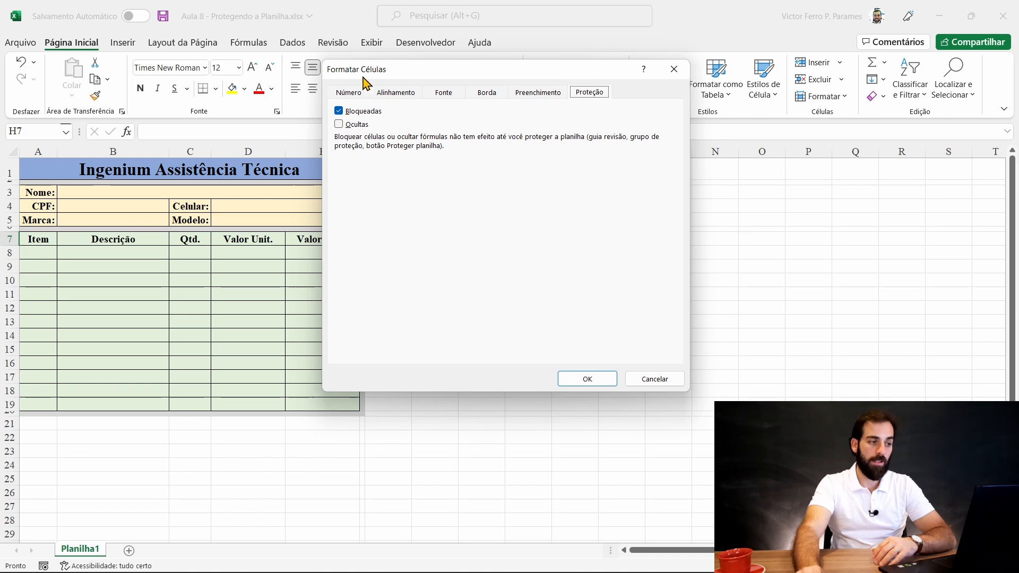
left_click(675, 379)
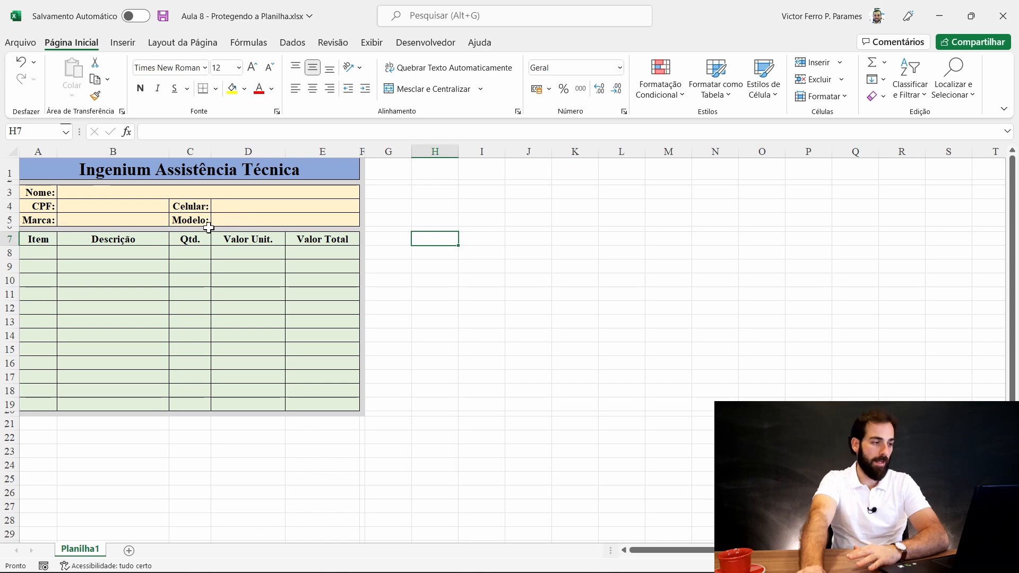
- Turn off Locked protection for the Nome entry cell B3
left_click(30, 192)
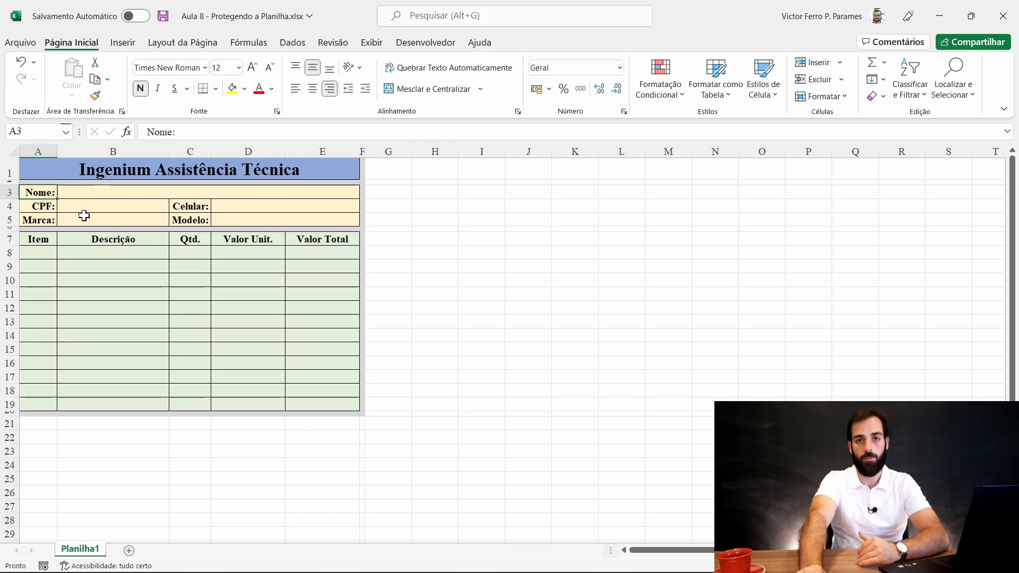
left_click(142, 170)
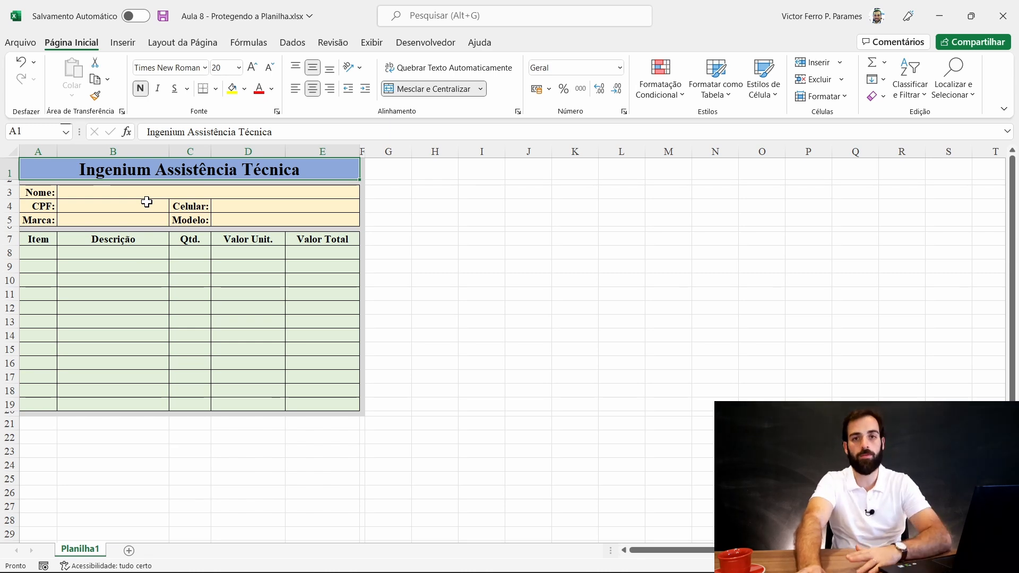
left_click(71, 192)
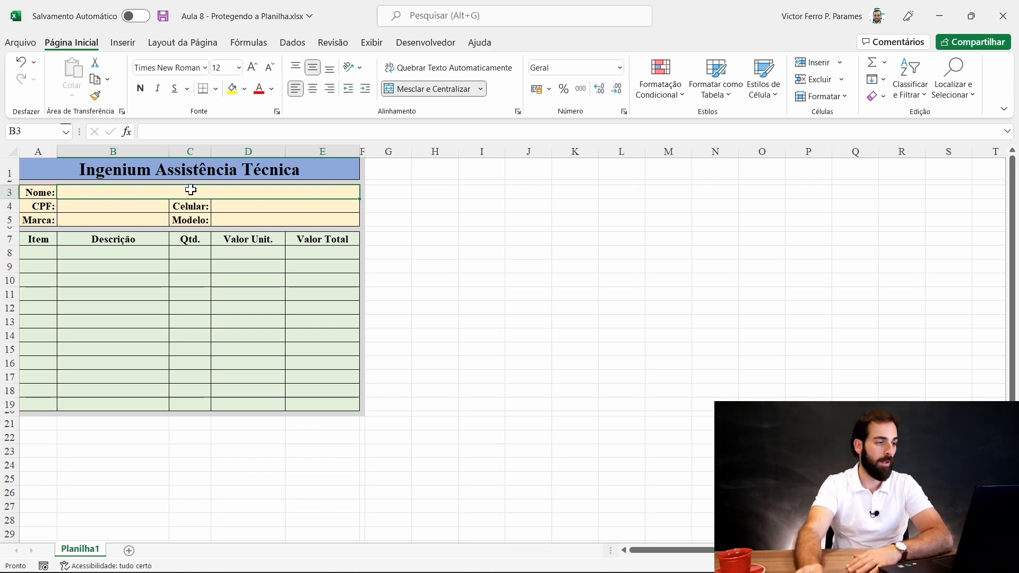
left_click(277, 111)
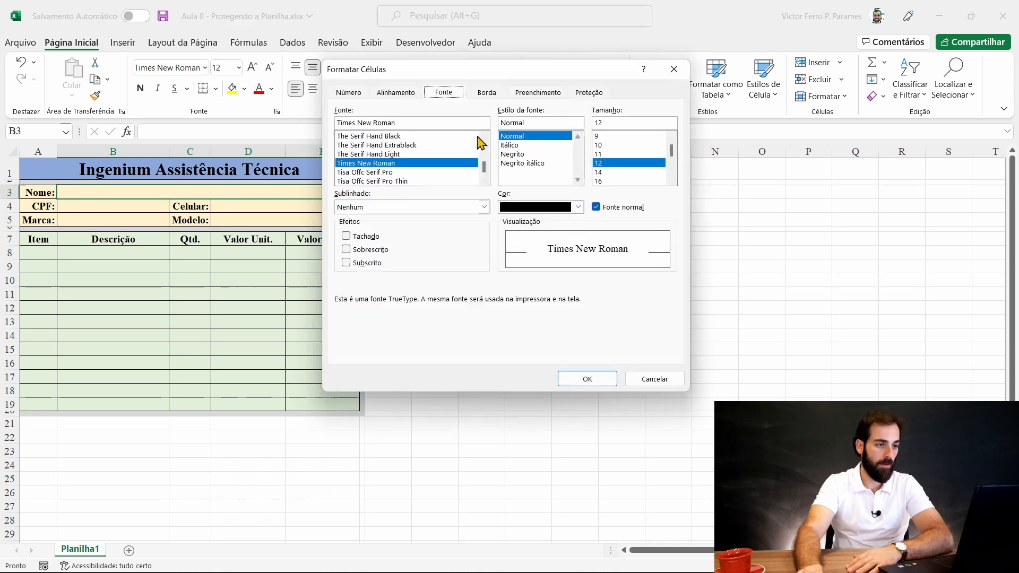
left_click(589, 92)
left_click(340, 112)
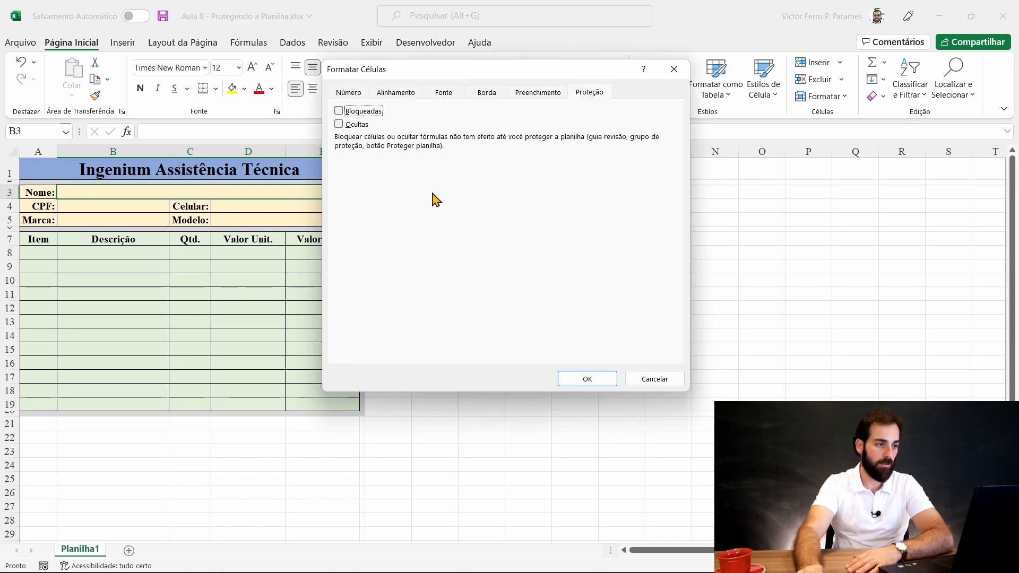
left_click(593, 379)
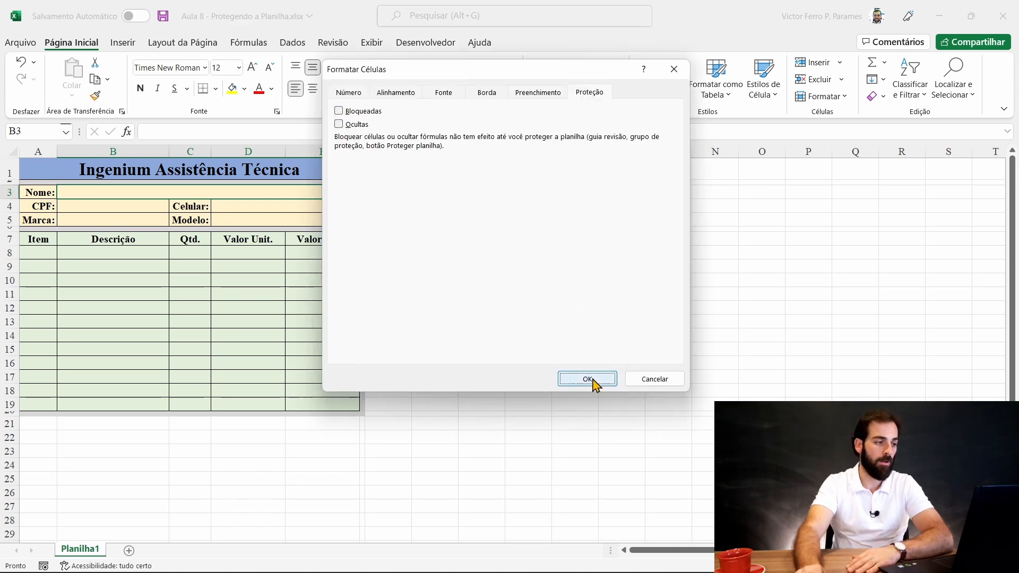
- Turn off Locked protection for the CPF entry cell B4
left_click(73, 207)
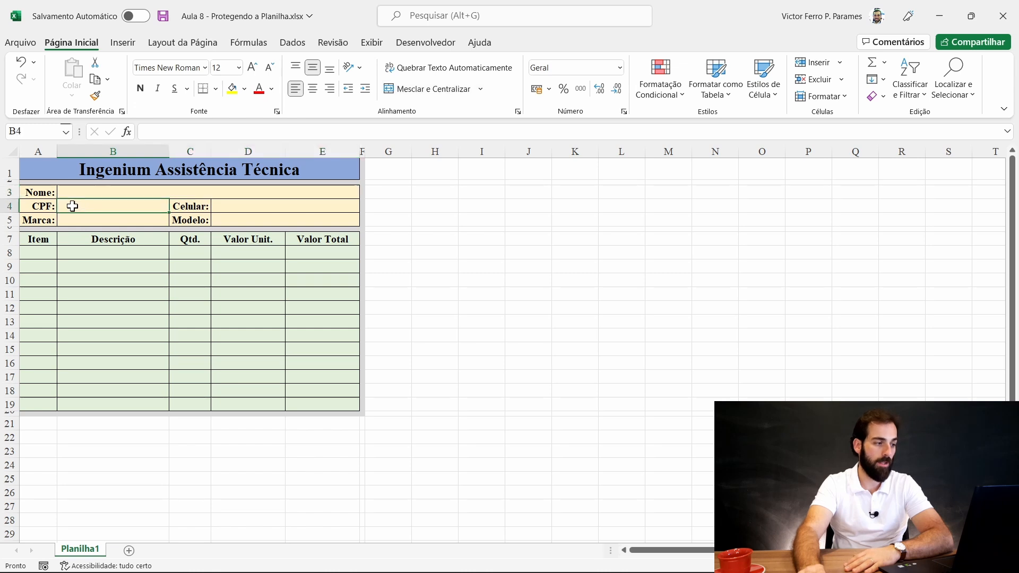
left_click(42, 205)
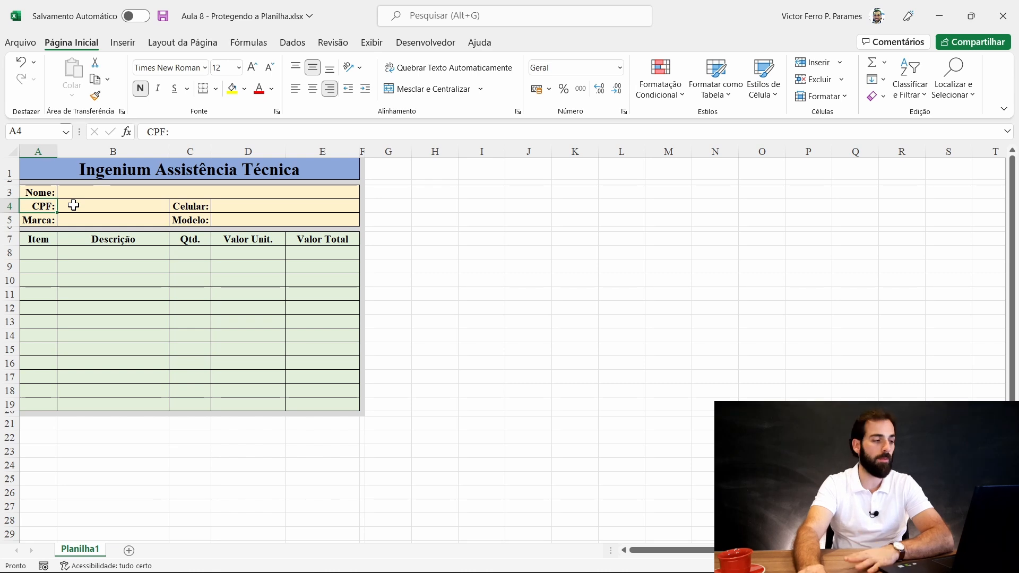
left_click(73, 205)
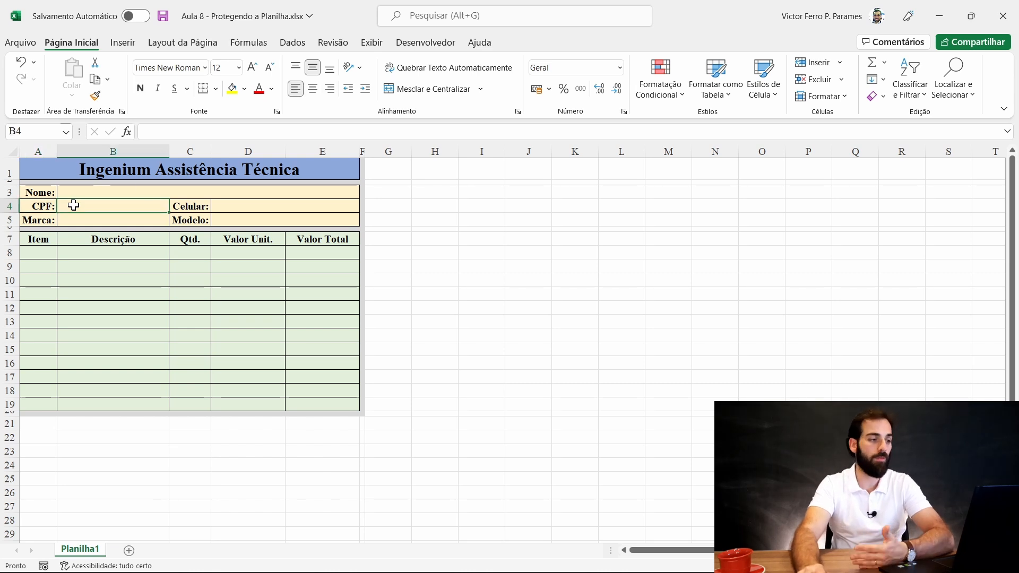
left_click(277, 111)
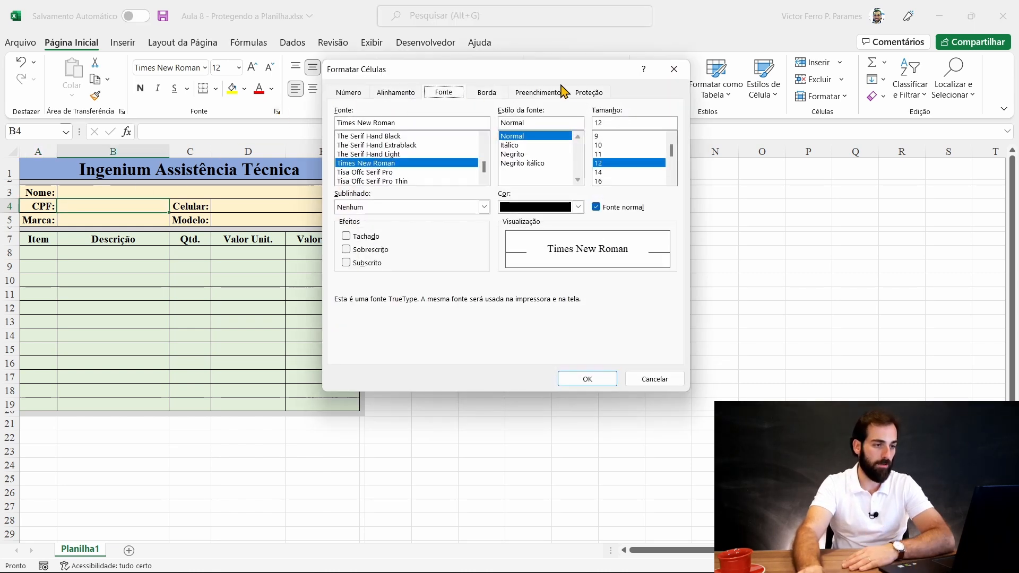
left_click(581, 93)
left_click(352, 112)
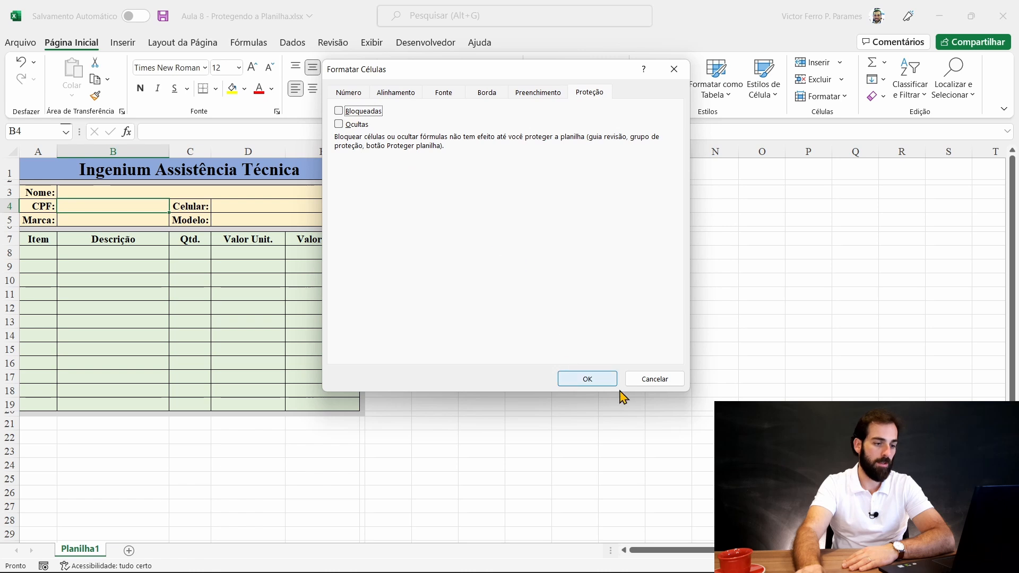
left_click(587, 379)
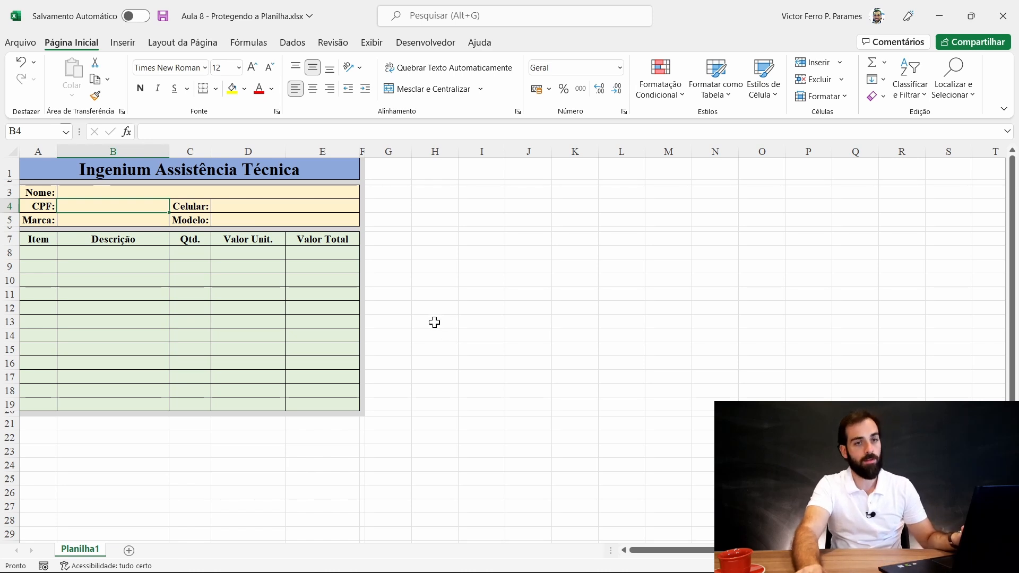
left_click(231, 209)
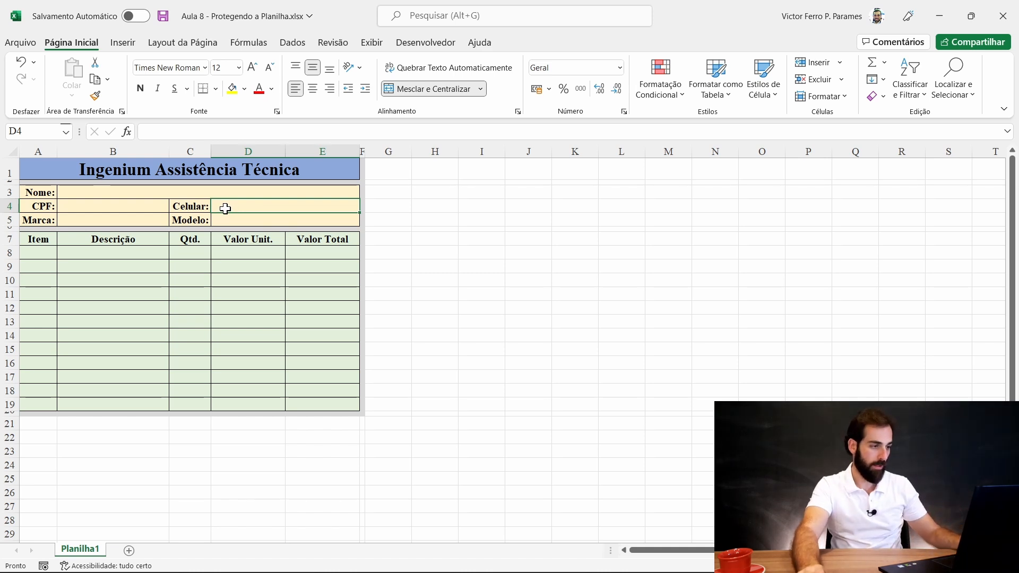
- Unlock Celular D4, Marca B5 and Modelo D5 together, then recheck they show as unlocked
left_click(111, 219, "ctrl")
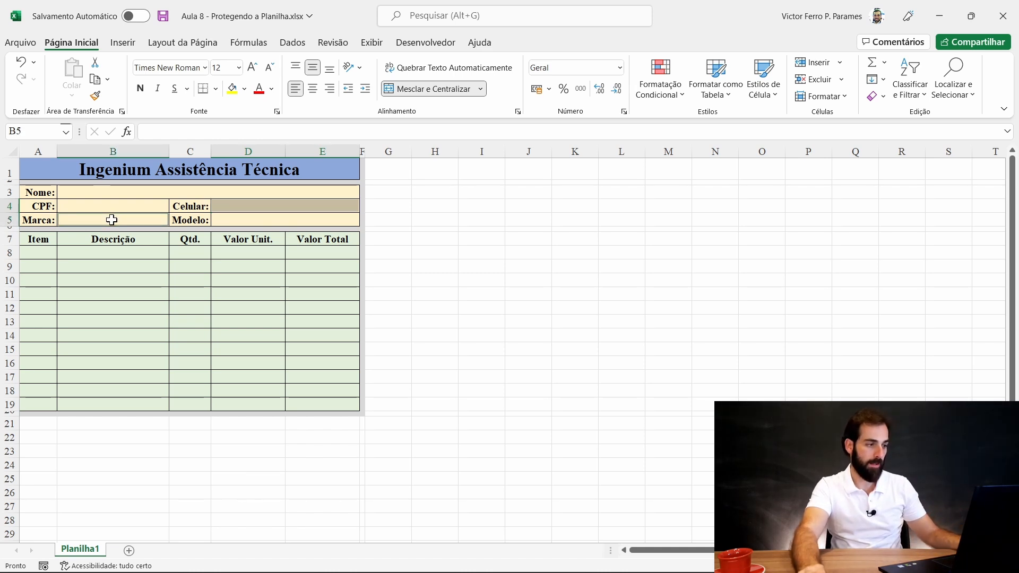
left_click(251, 219, "ctrl")
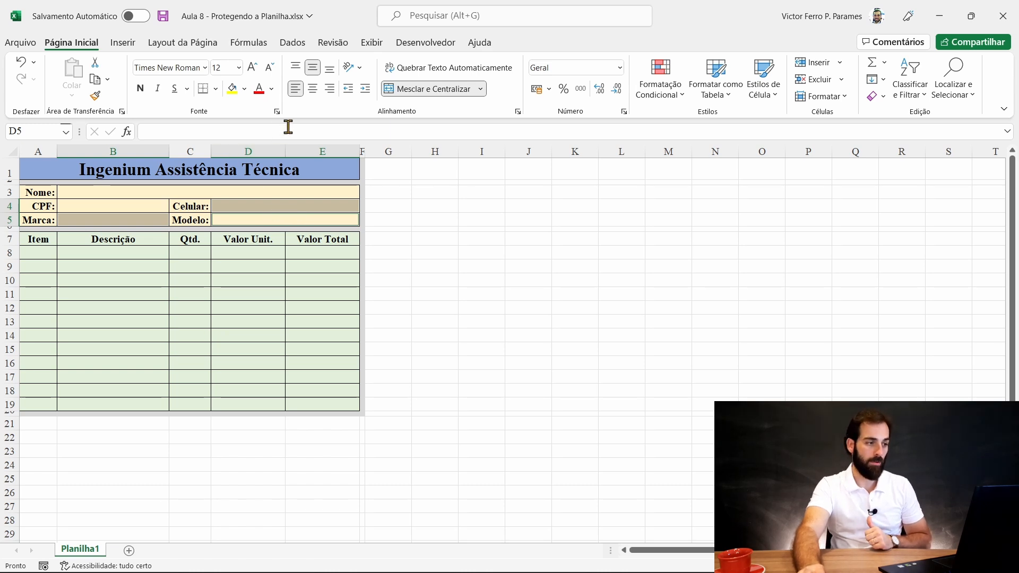
left_click(276, 112)
left_click(589, 92)
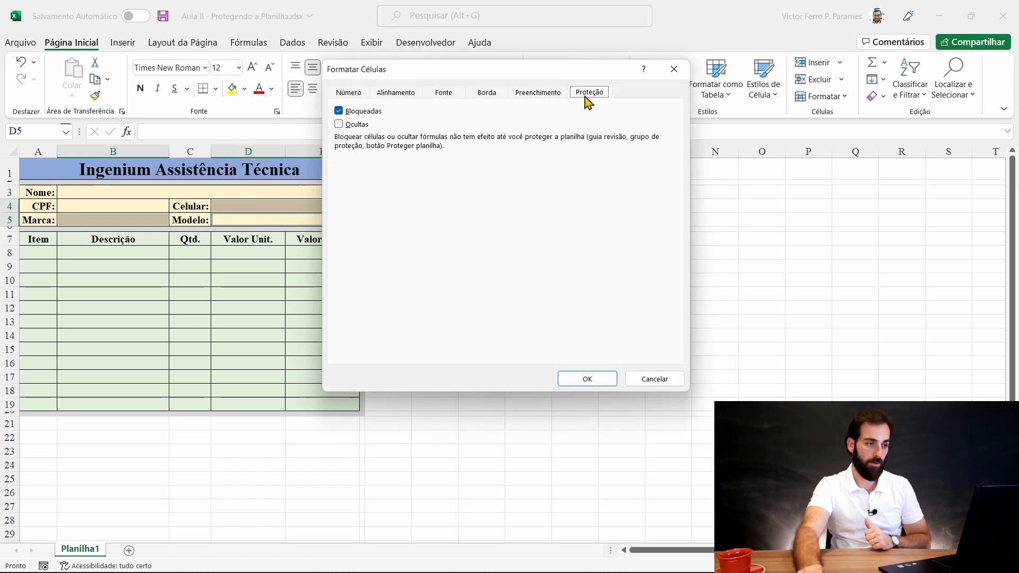
left_click(351, 112)
left_click(586, 379)
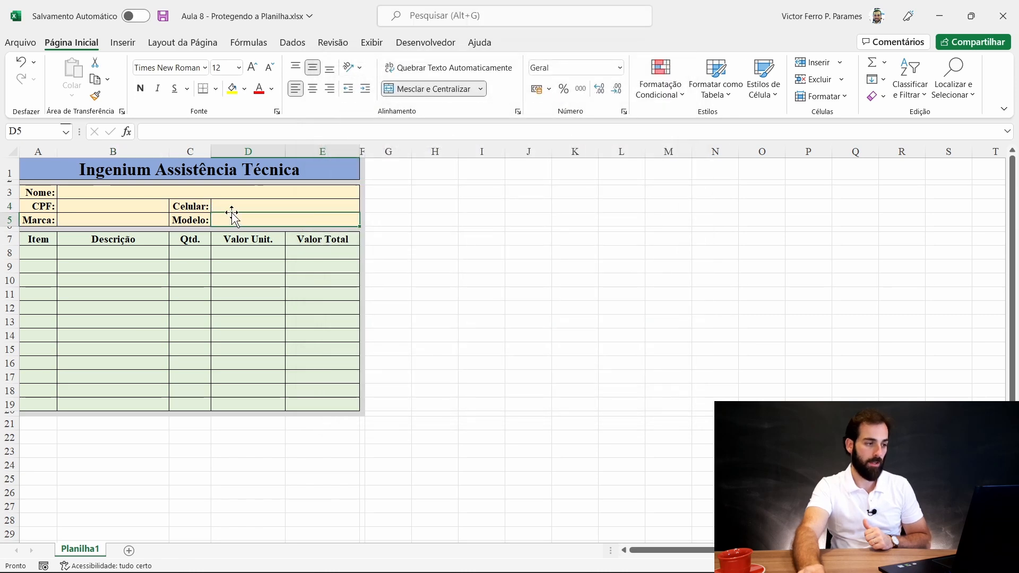
left_click(277, 111)
left_click(588, 94)
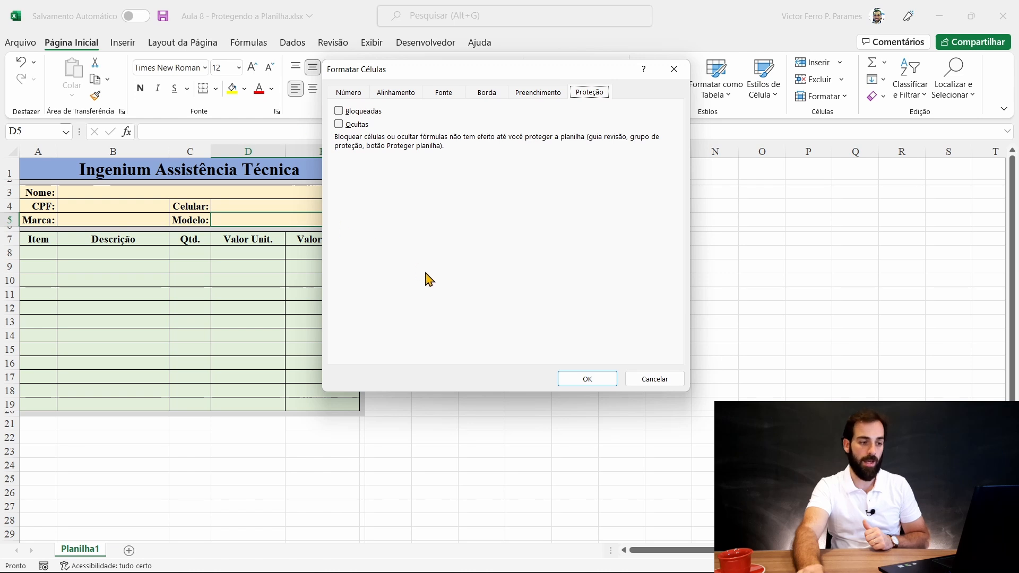
left_click(587, 380)
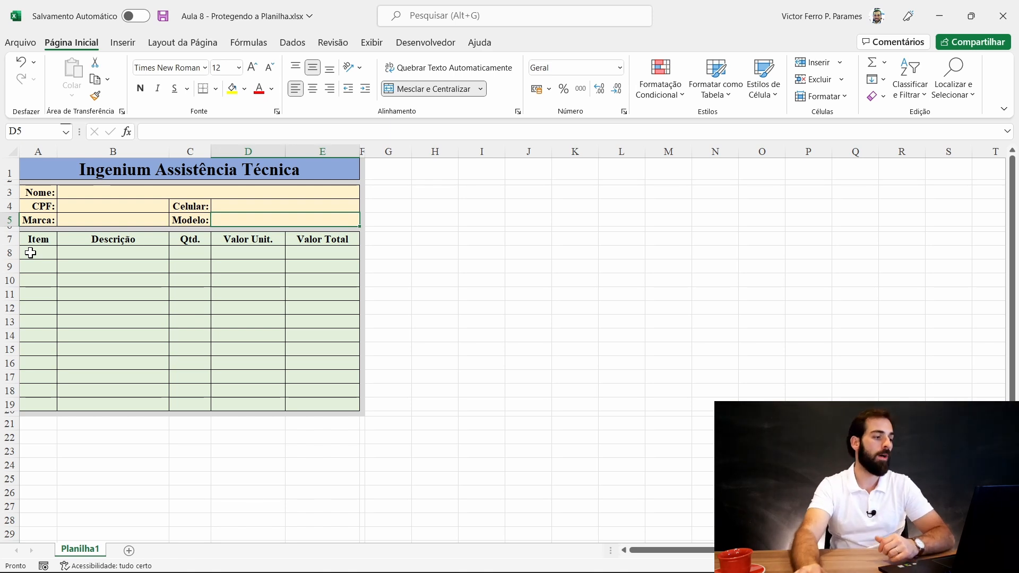
left_click(129, 252)
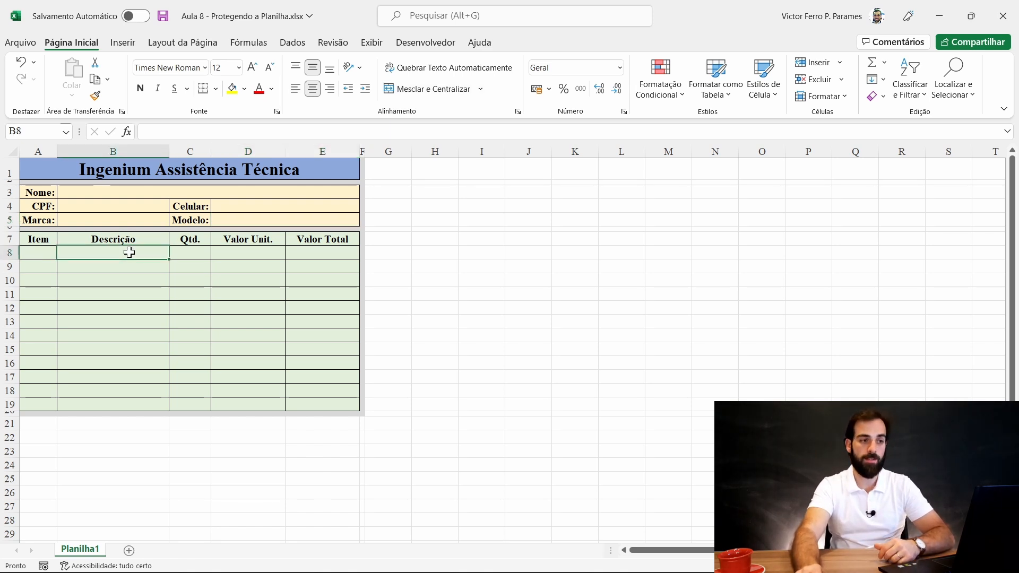
left_click(37, 256)
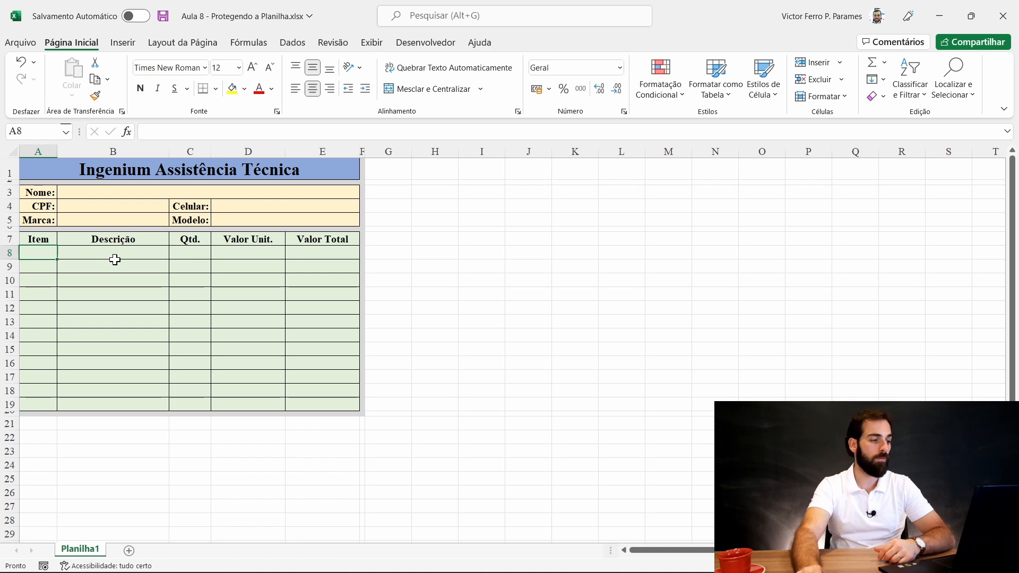
left_click(191, 253)
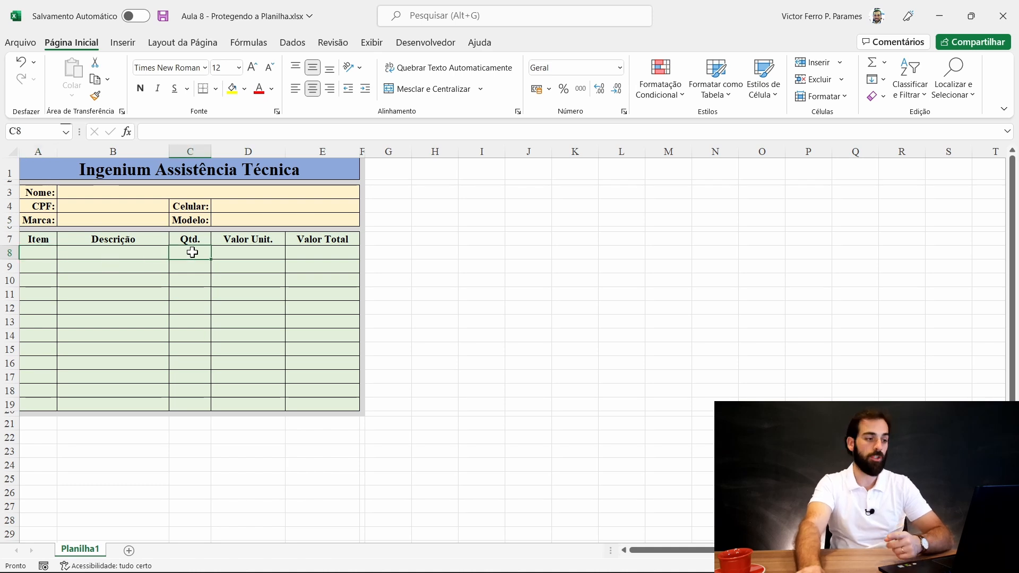
left_click(242, 251)
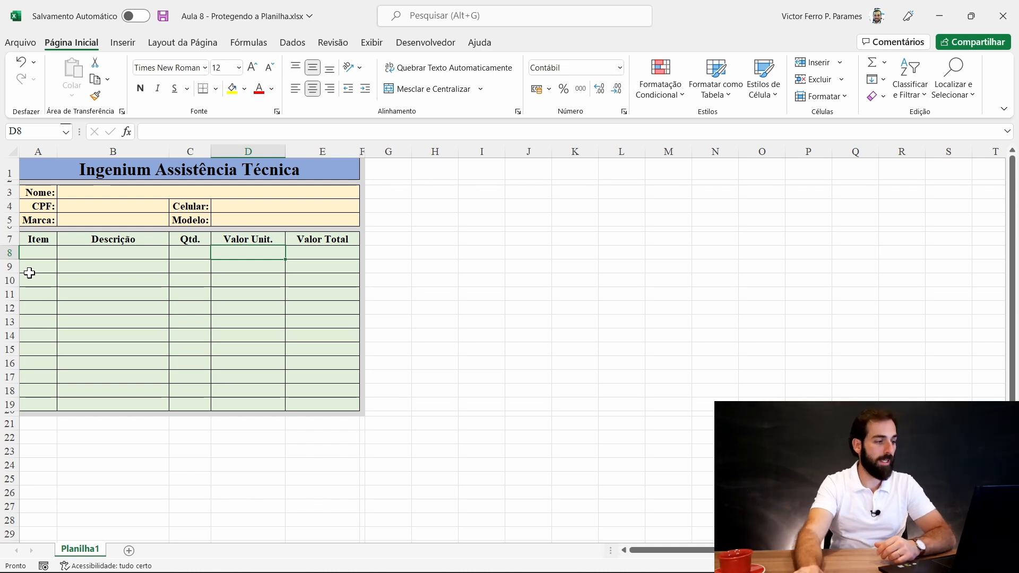
left_click(28, 253)
left_click(88, 258)
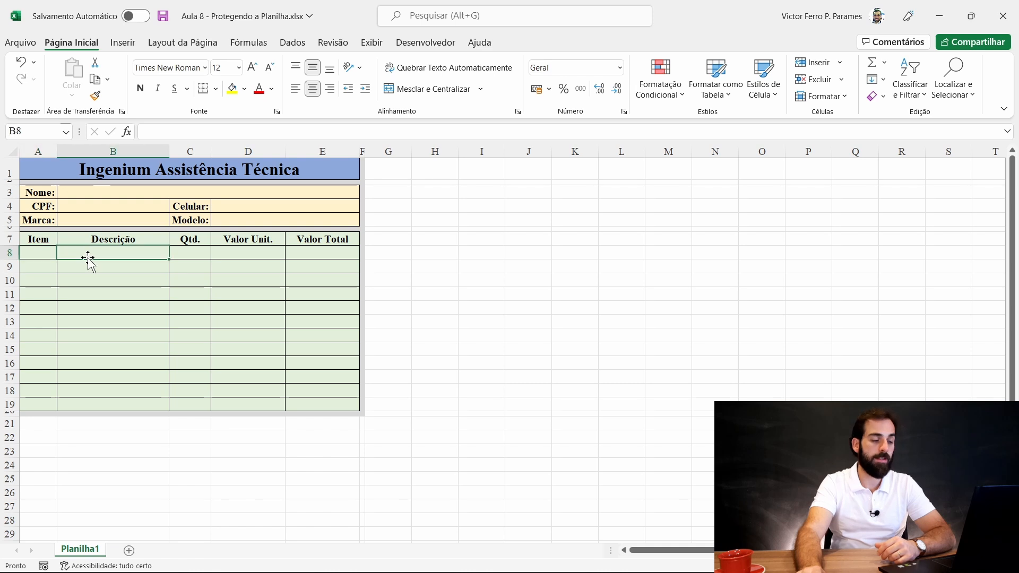
left_click(183, 253)
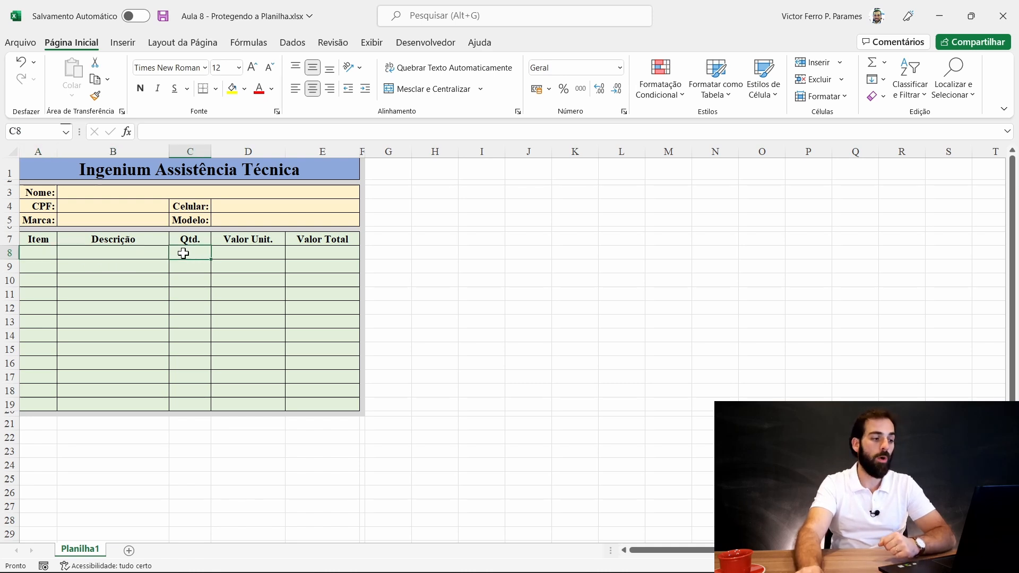
left_click(255, 253)
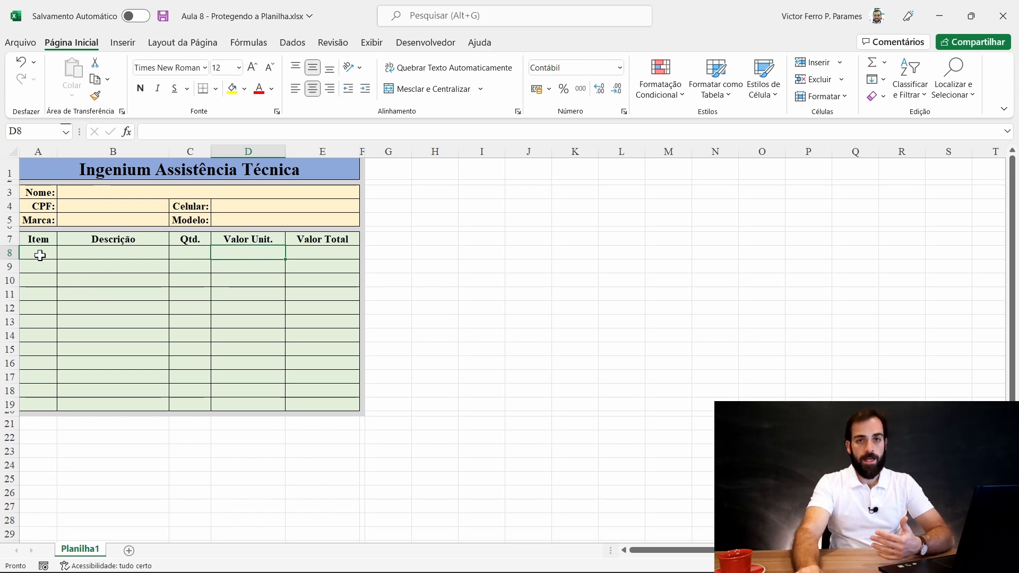
left_click(79, 252)
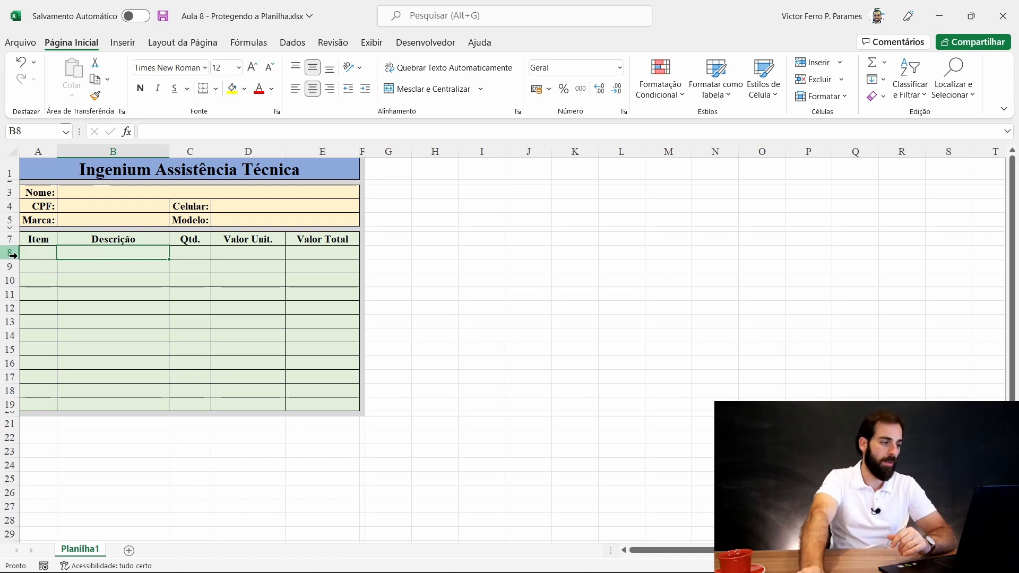
- Unlock the item-entry range A8:D19 covering Item, Descrição, Qtd. and Valor Unit
left_click(34, 252)
left_click_drag(34, 252, 253, 406)
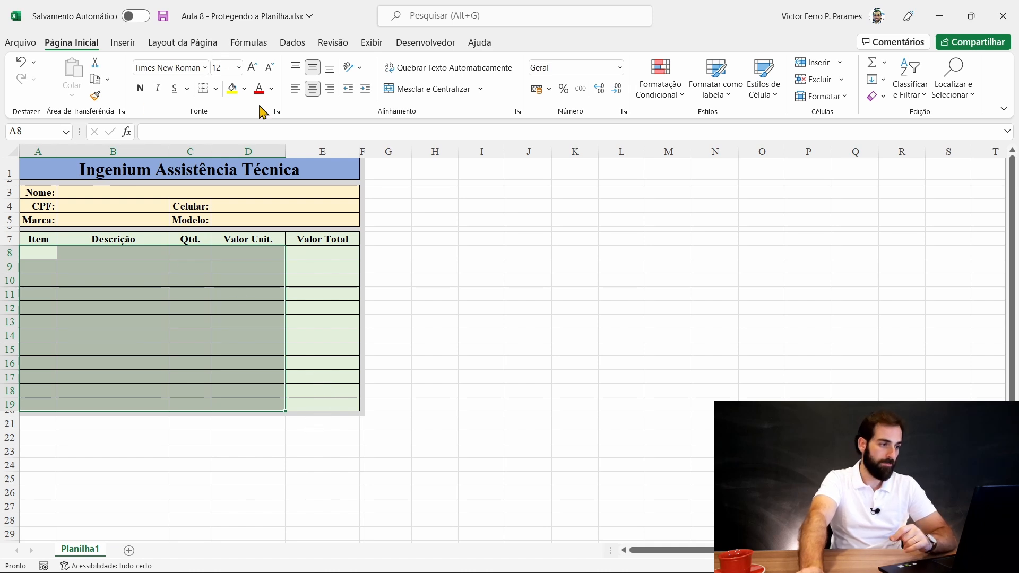
left_click(276, 111)
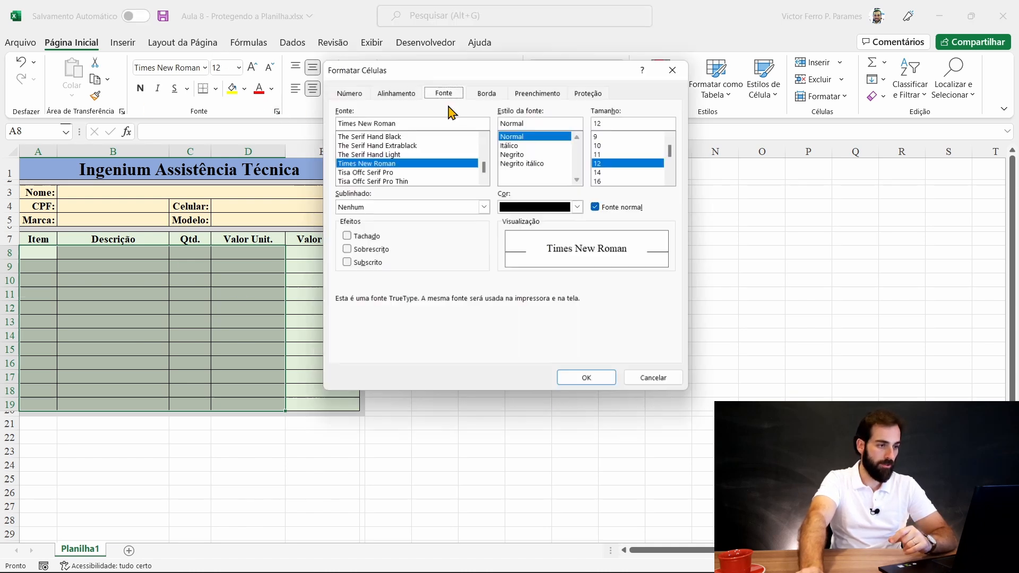
left_click(587, 92)
left_click(351, 113)
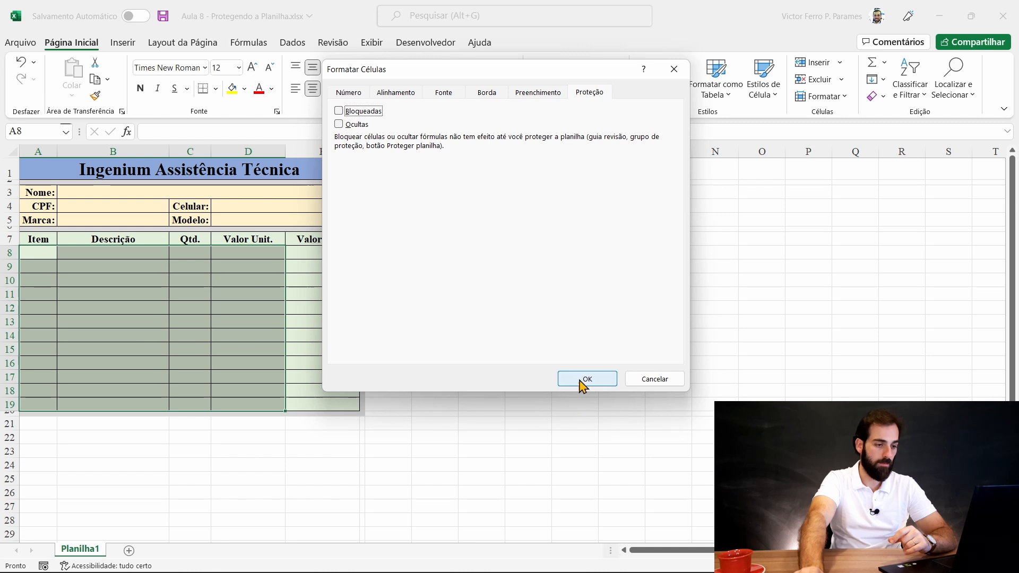
left_click(581, 380)
left_click(326, 252)
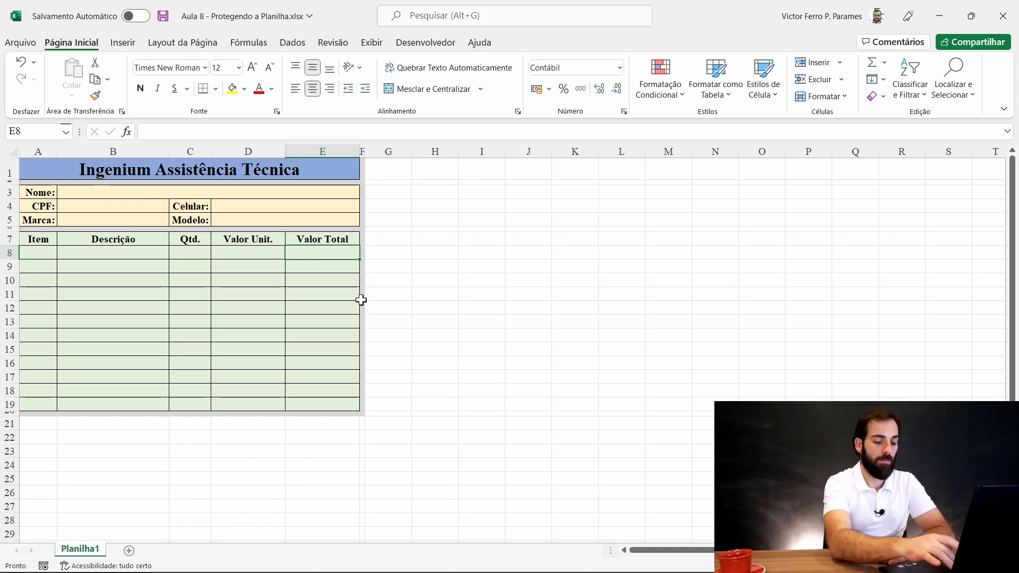
- Enter the formula =C8*D8 in Valor Total cell E8
type("=")
key("Left")
key("Left")
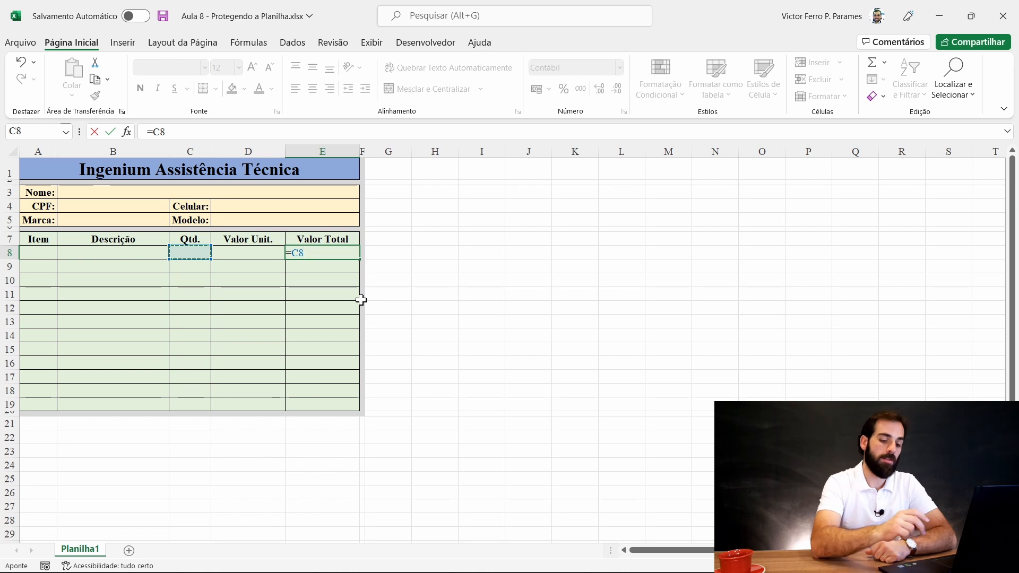
type("*")
key("Left")
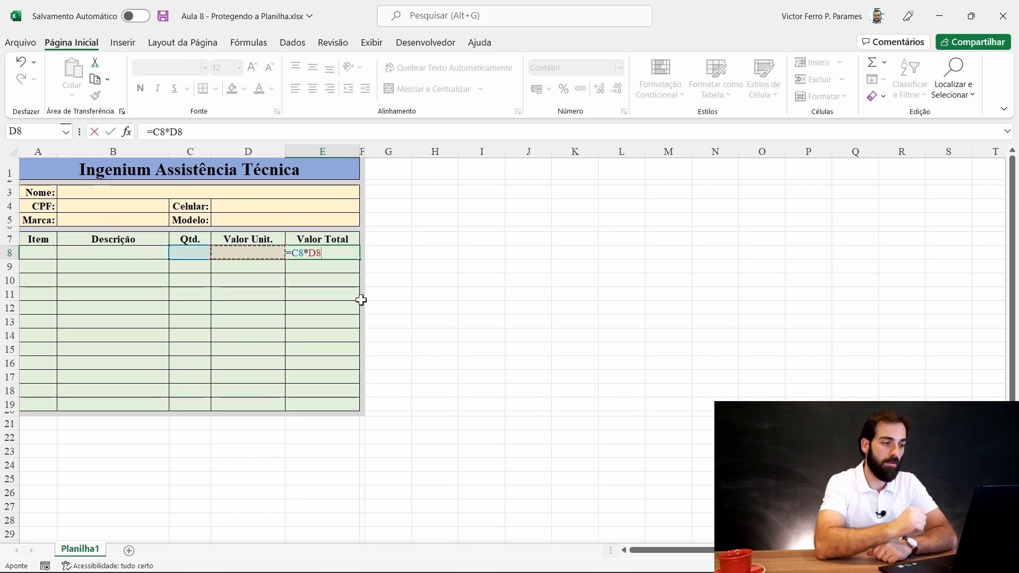
key("Return")
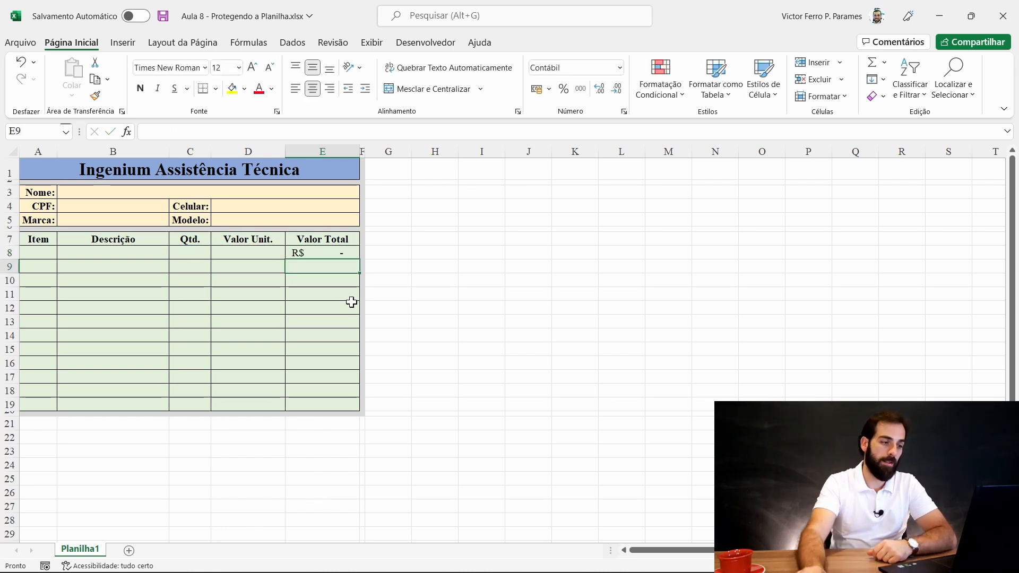
- Test the formula with quantity 1 and unit price 5, then clear C8:D8
left_click(193, 244)
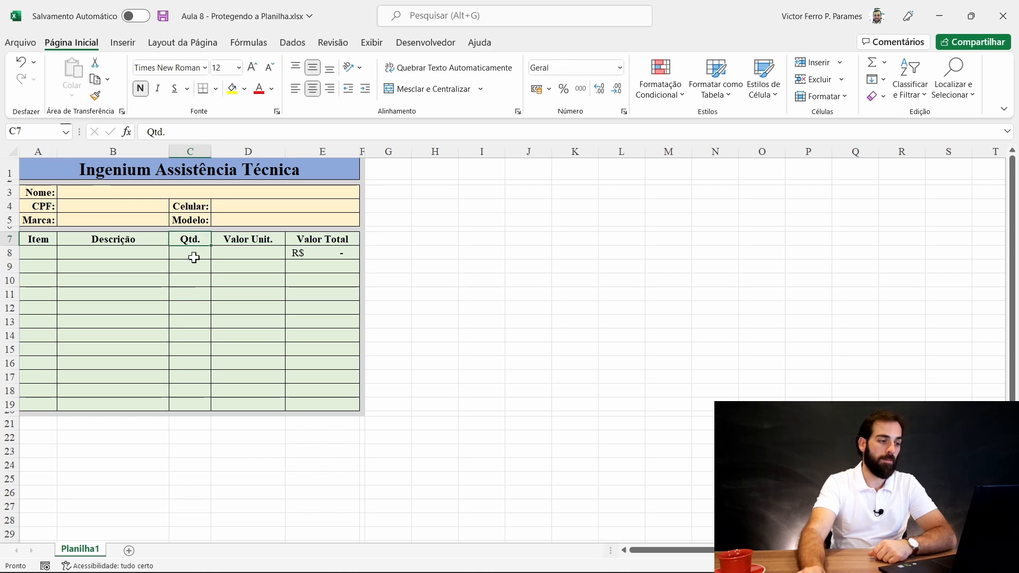
left_click(183, 252)
type("1")
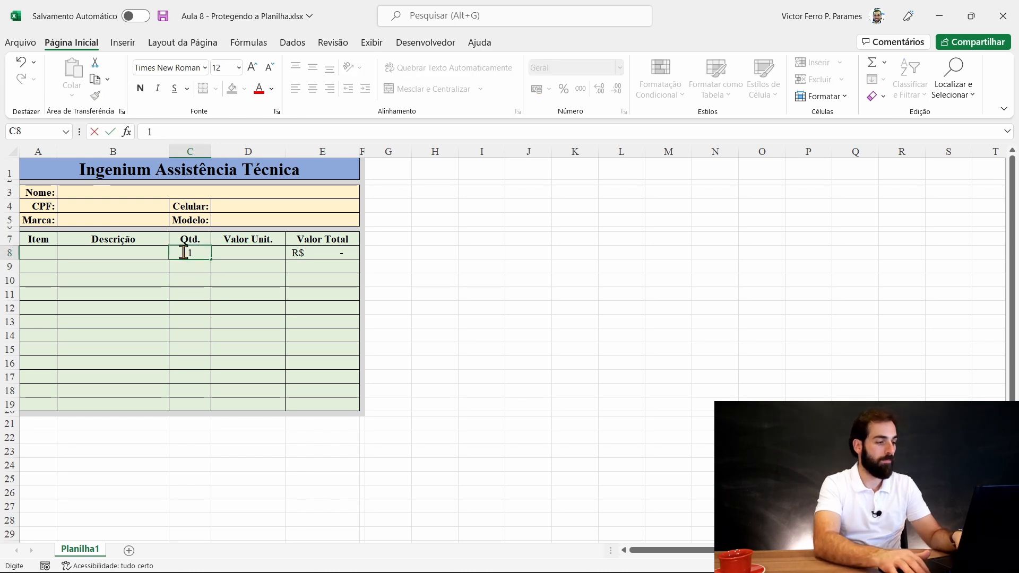
key("Tab")
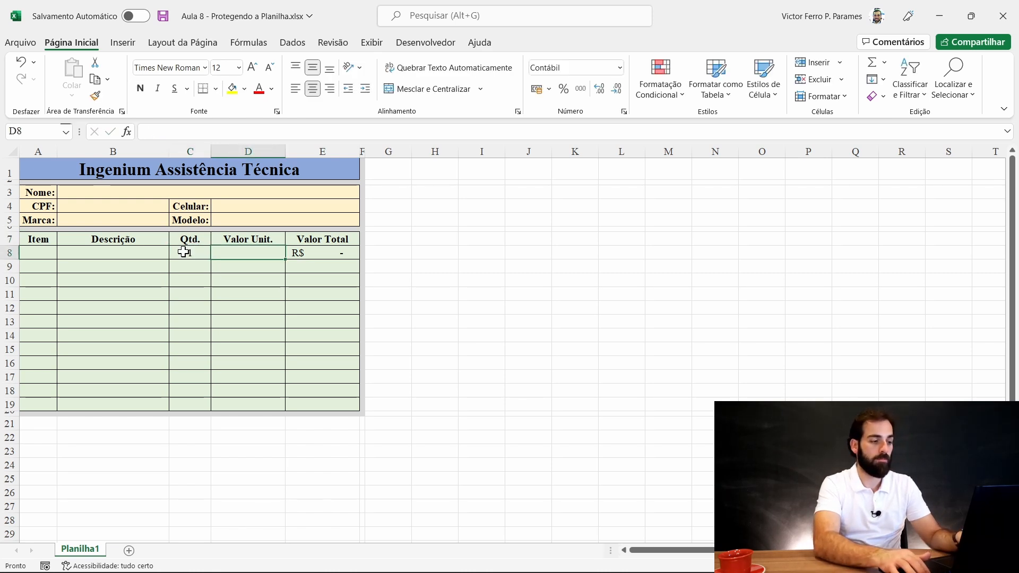
type("5")
key("Return")
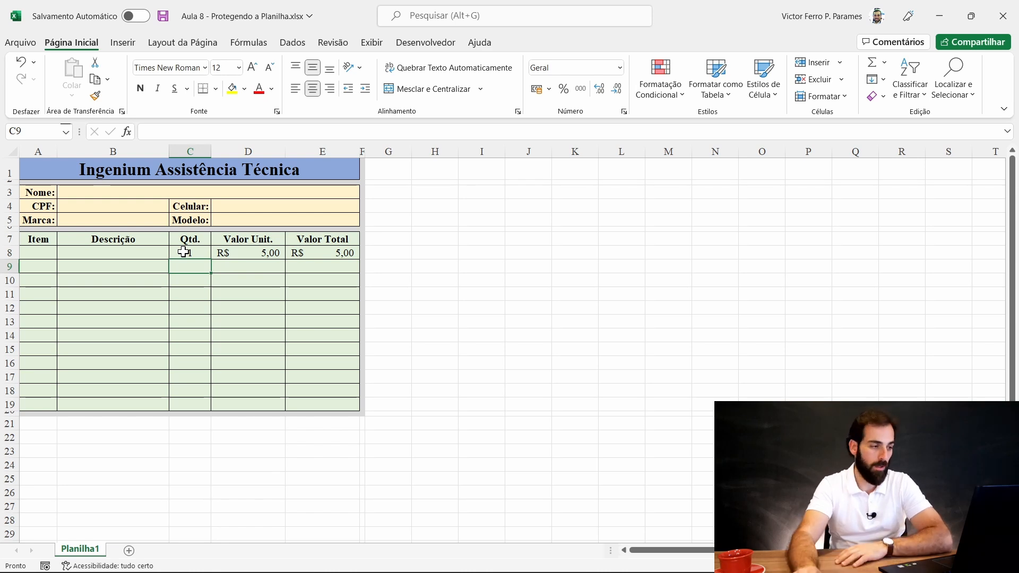
left_click_drag(184, 252, 241, 253)
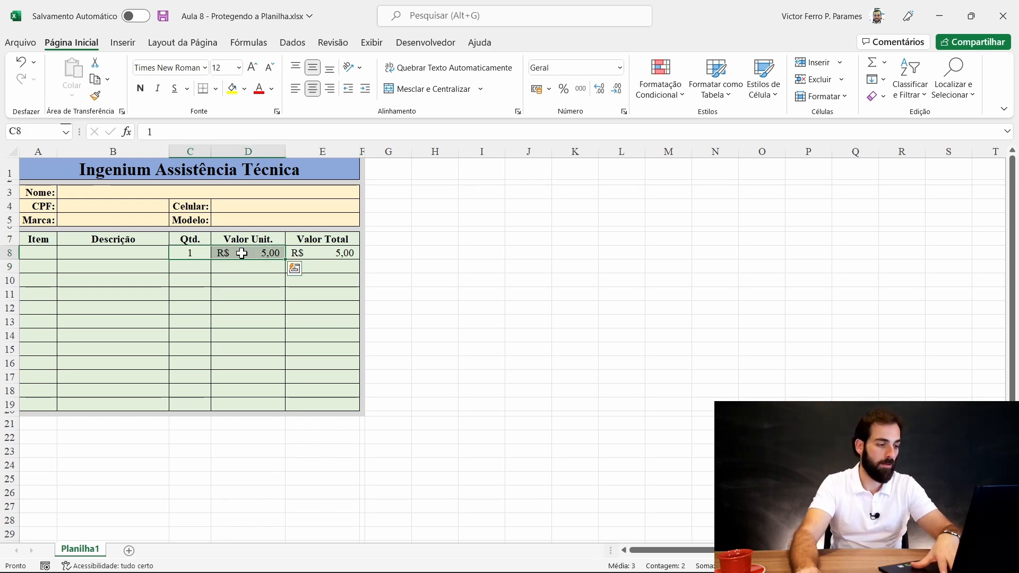
key("Delete")
left_click(259, 268)
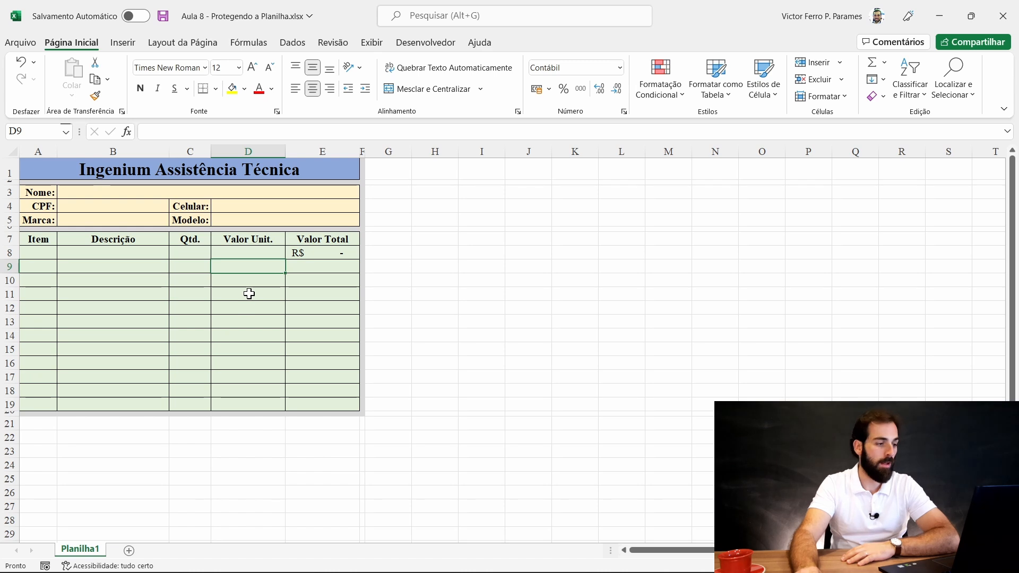
left_click(248, 293)
- Fill the E8 formula down through E19, redoing the fill after an undo
left_click(333, 256)
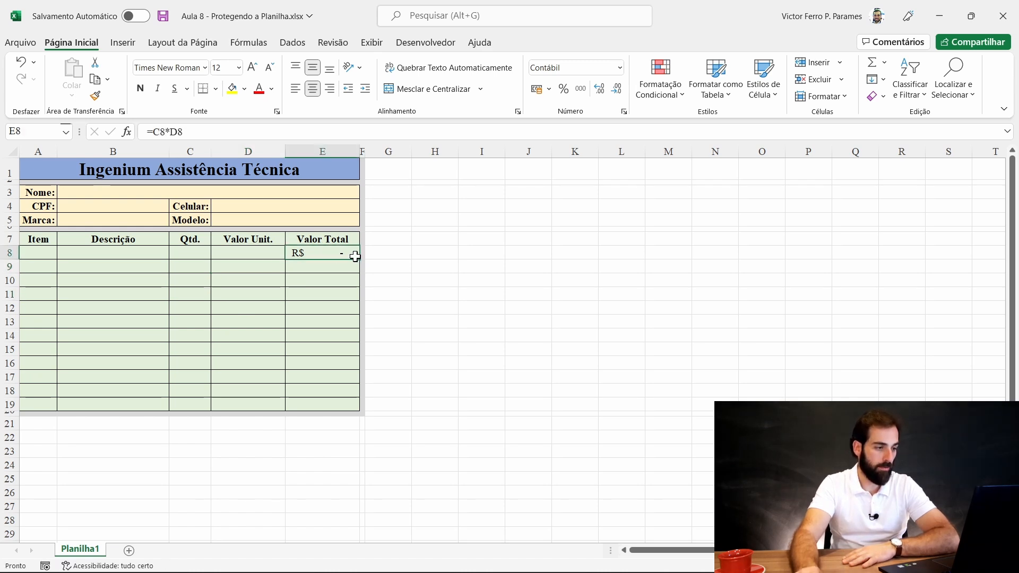
left_click_drag(362, 259, 364, 409)
left_click(178, 298)
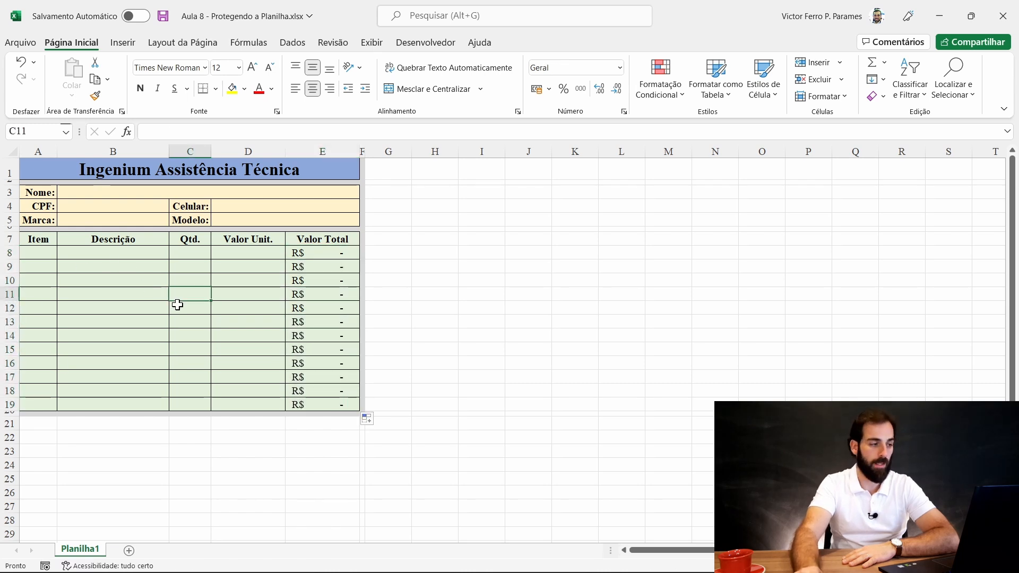
left_click_drag(33, 250, 32, 404)
left_click(241, 333)
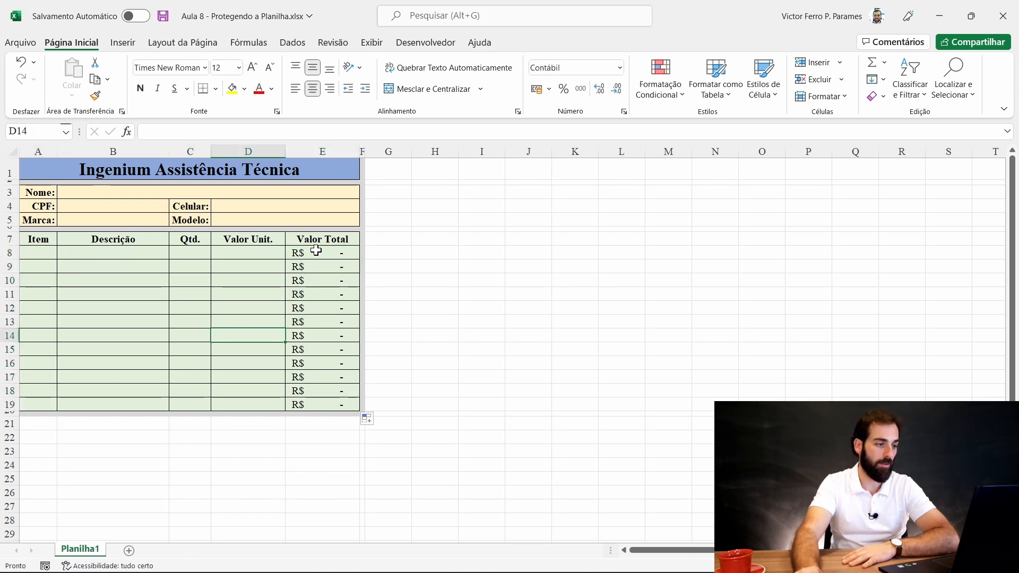
left_click(317, 250)
key("ctrl+z")
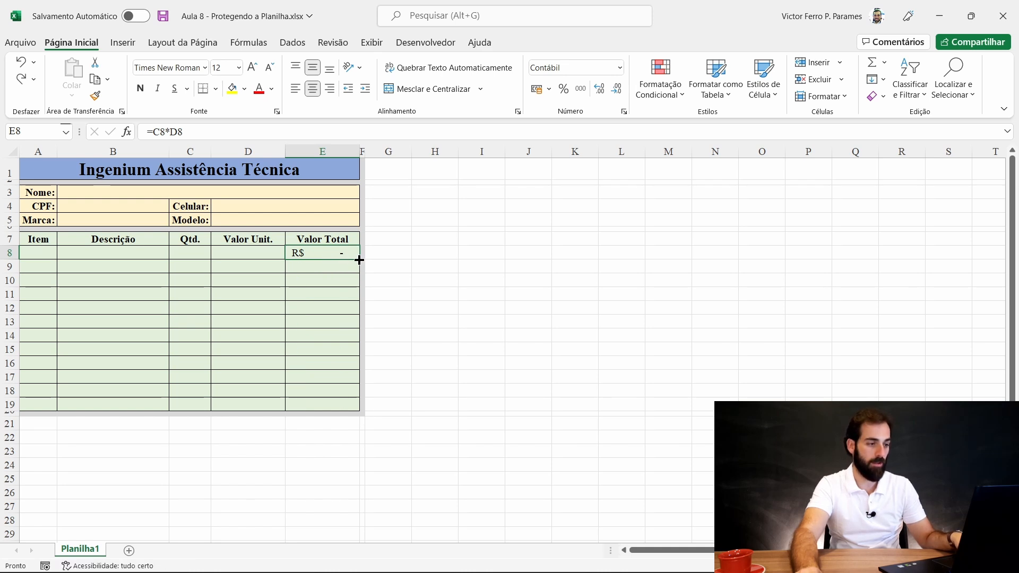
left_click_drag(359, 260, 338, 405)
left_click(205, 303)
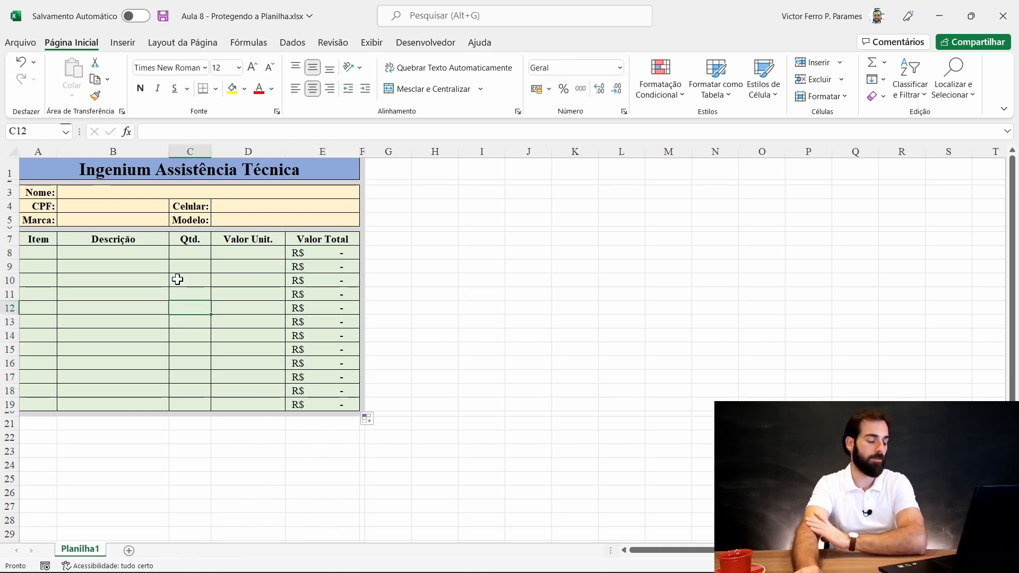
left_click(32, 254)
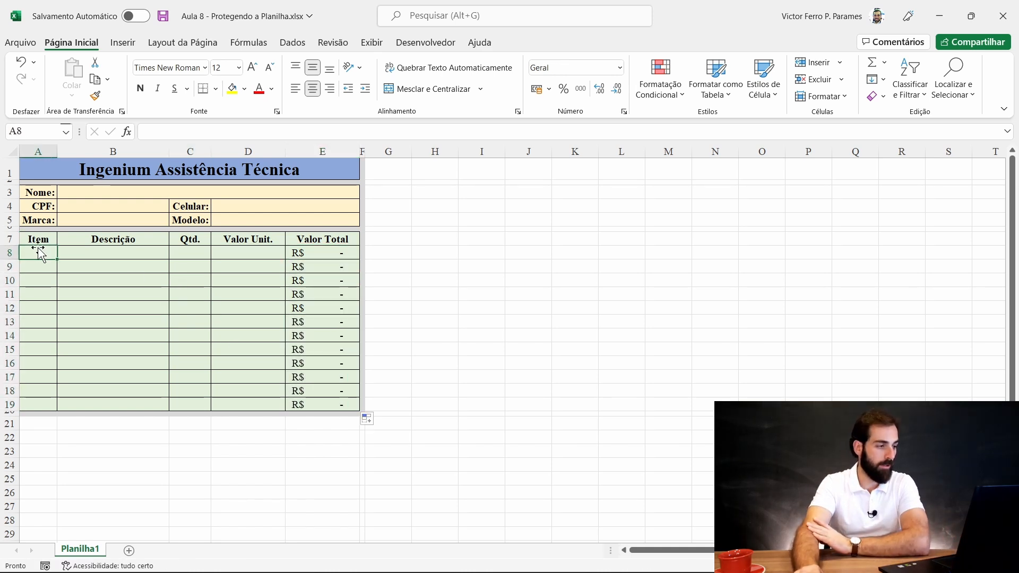
- Save the workbook and protect the sheet without a password, allowing unlocked-cell selection
left_click(164, 17)
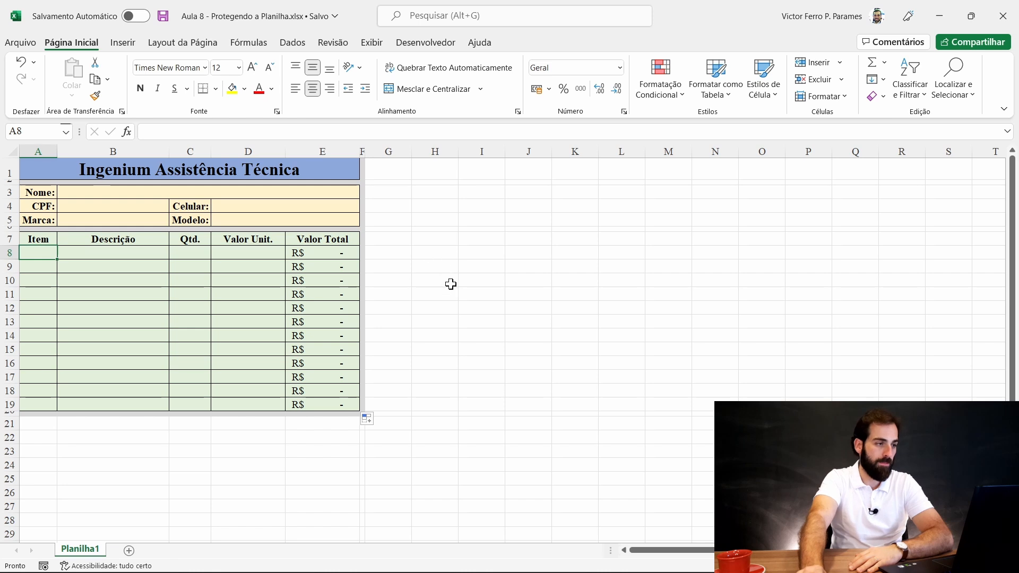
left_click(335, 47)
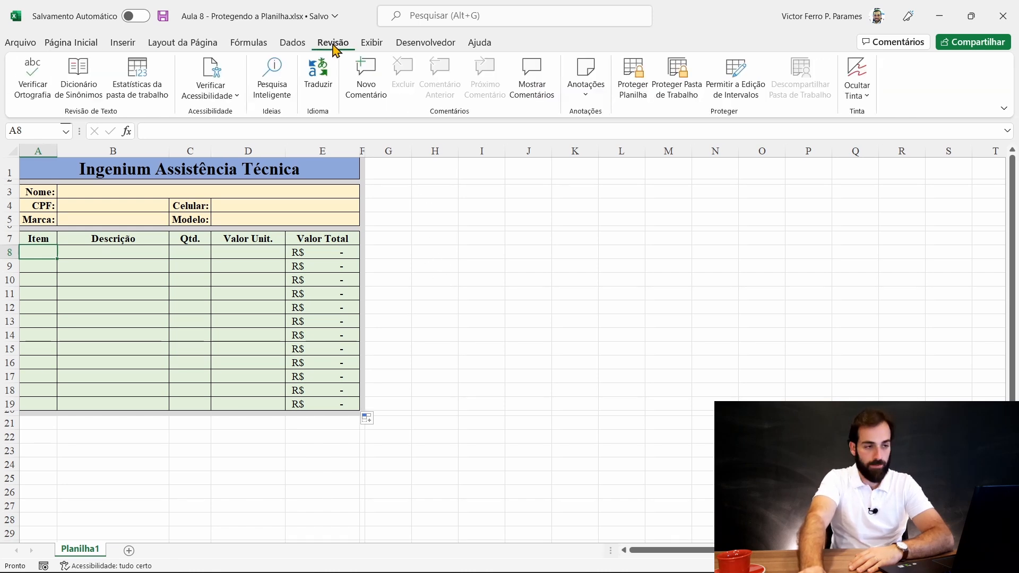
left_click(640, 93)
left_click(416, 203)
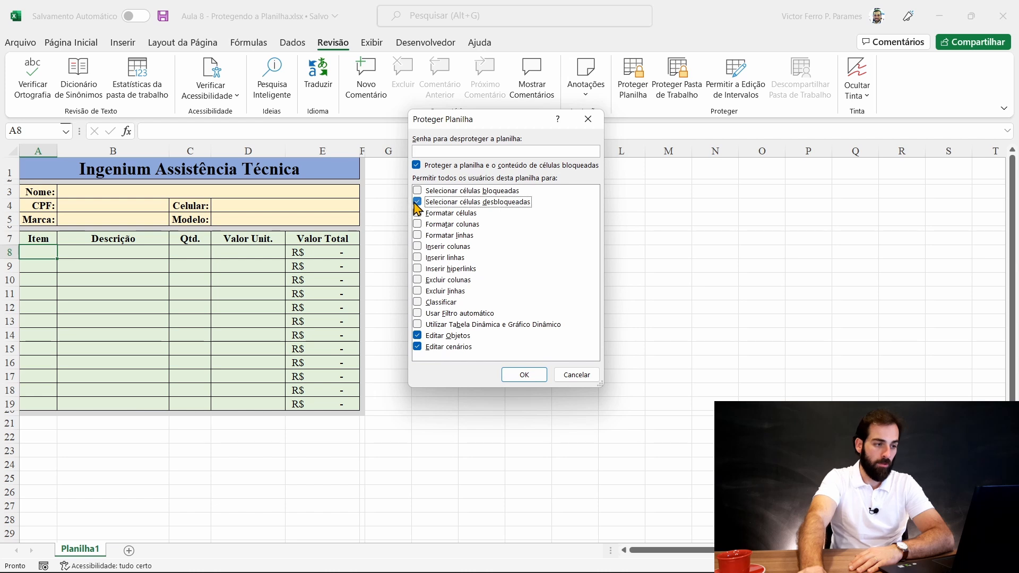
left_click(417, 202)
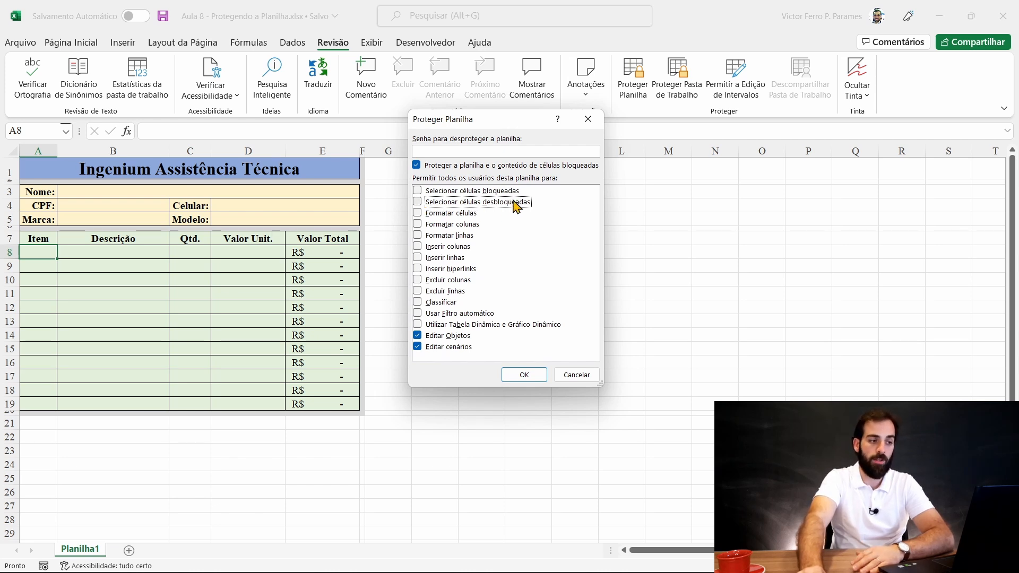
left_click(417, 203)
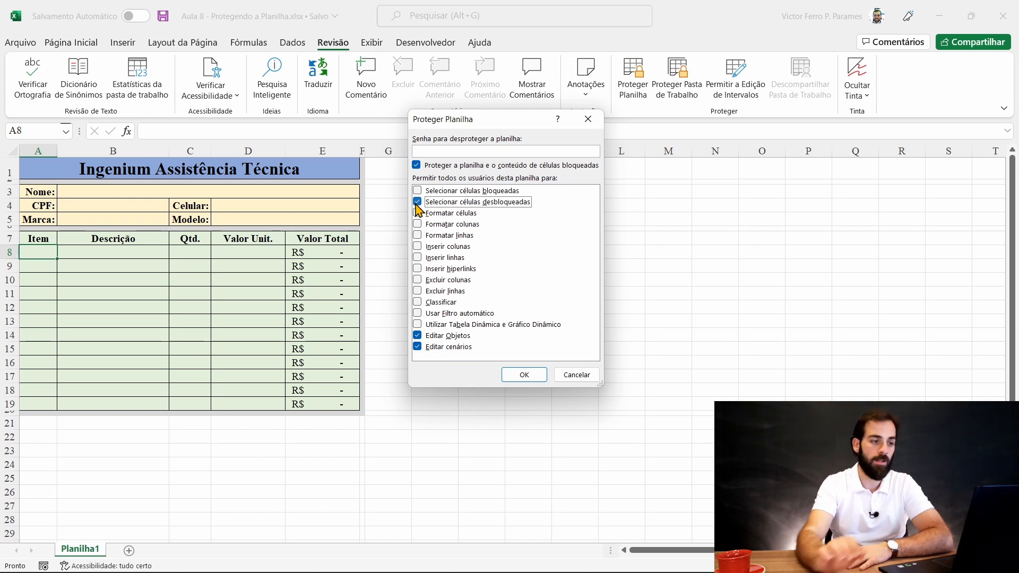
left_click(528, 374)
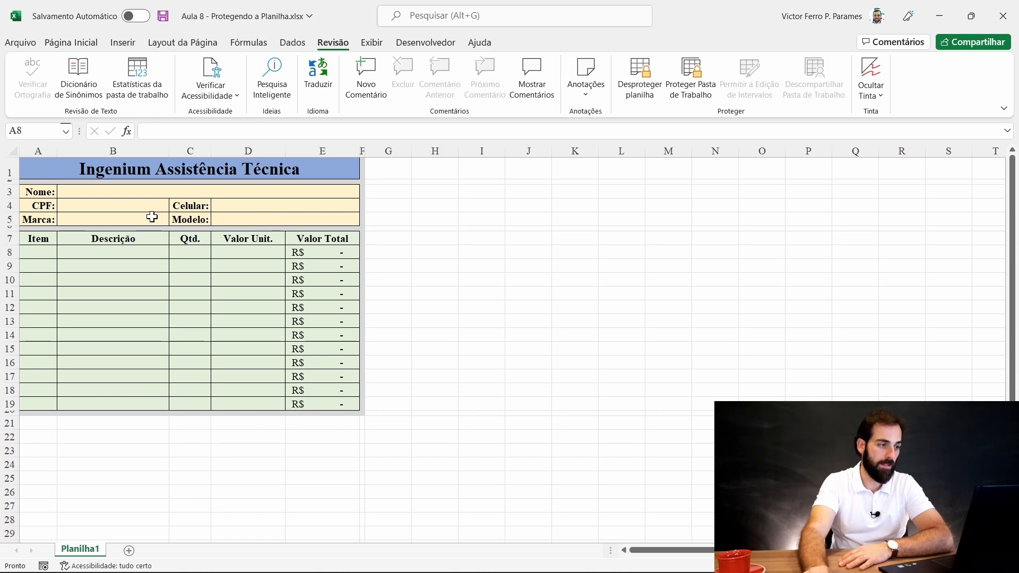
- Unprotect, then re-protect the sheet allowing selection of both locked and unlocked cells
left_click(639, 91)
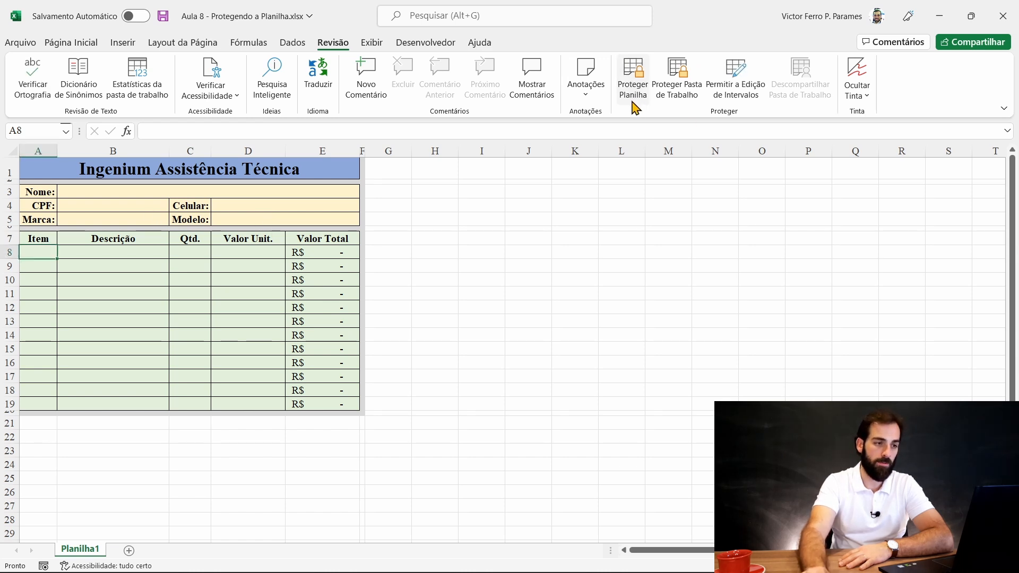
left_click(634, 91)
left_click(418, 202)
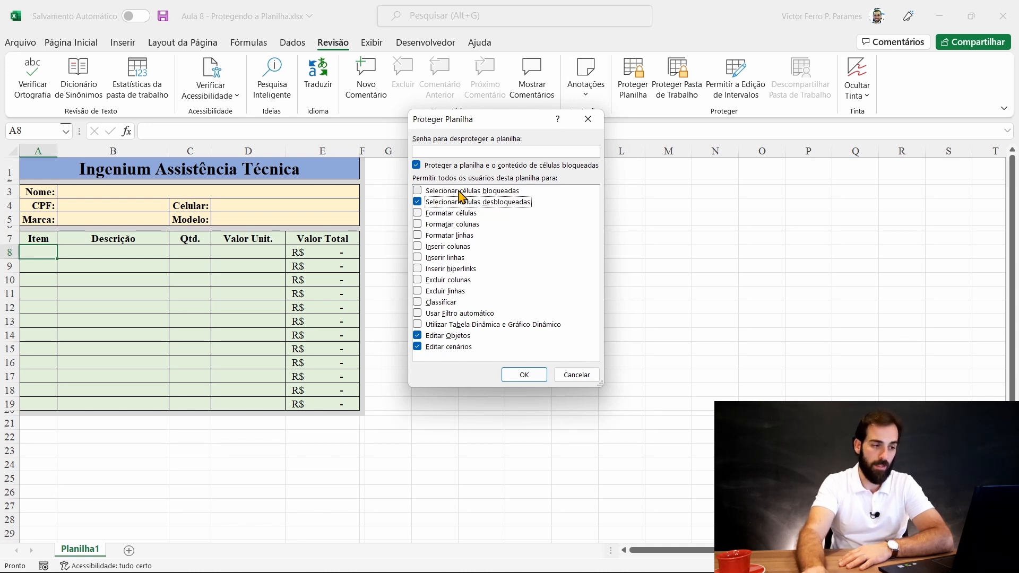
left_click(417, 191)
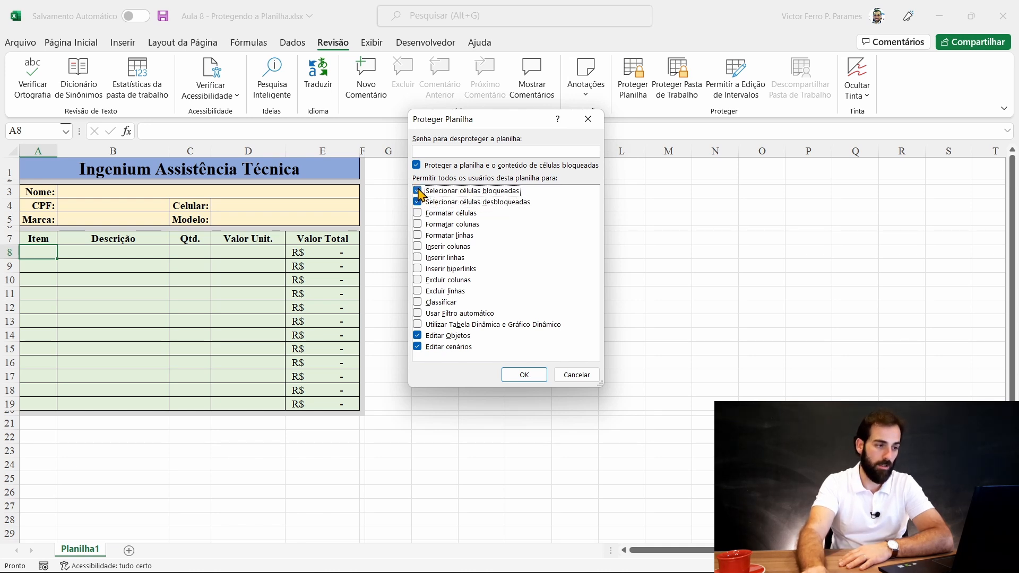
left_click(528, 376)
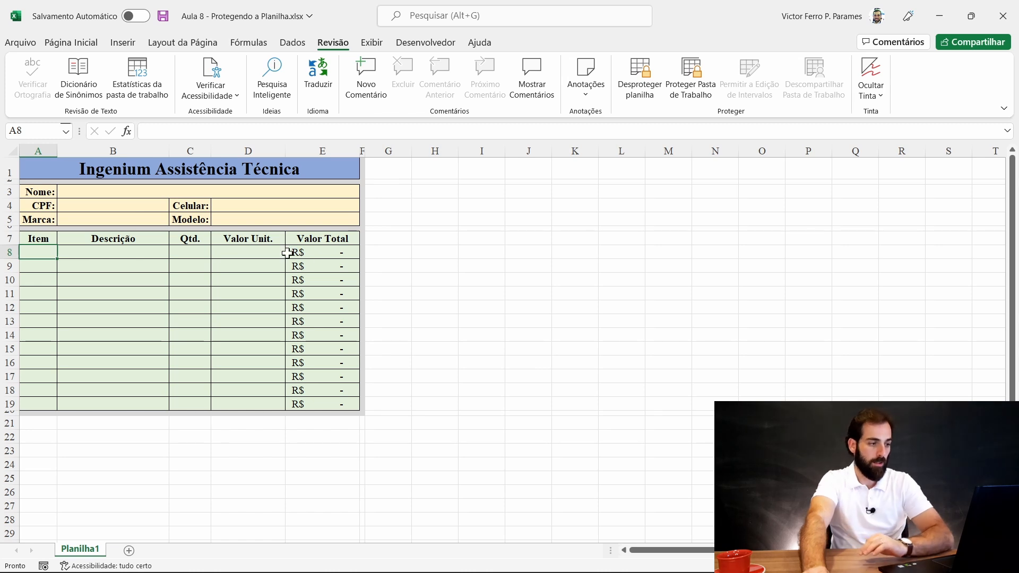
- Verify locked cells are selectable but the Nome: label refuses deletion, dismissing the warning
left_click(237, 217)
left_click(281, 169)
left_click(553, 371)
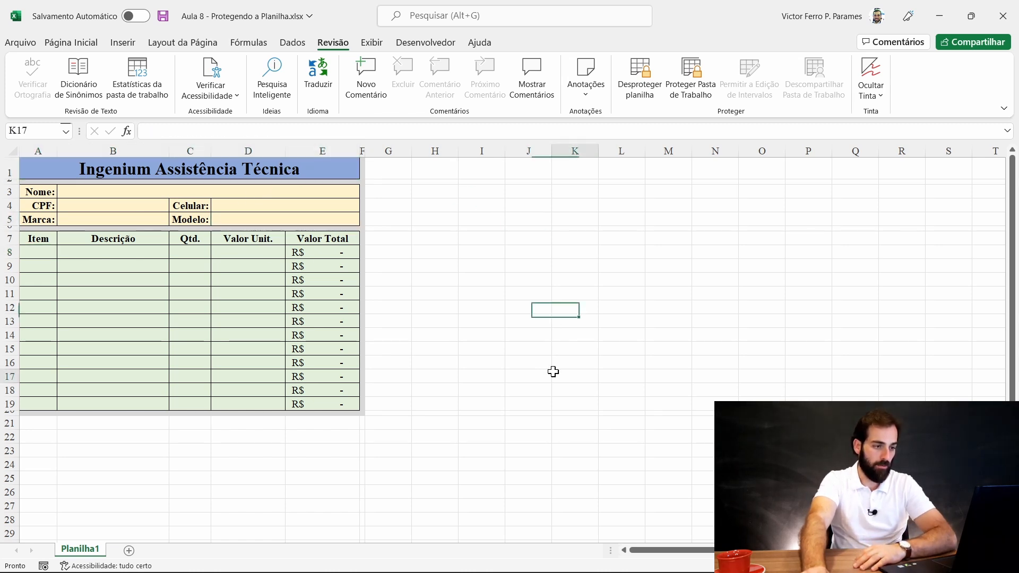
left_click(409, 389)
left_click(568, 306)
left_click(203, 205)
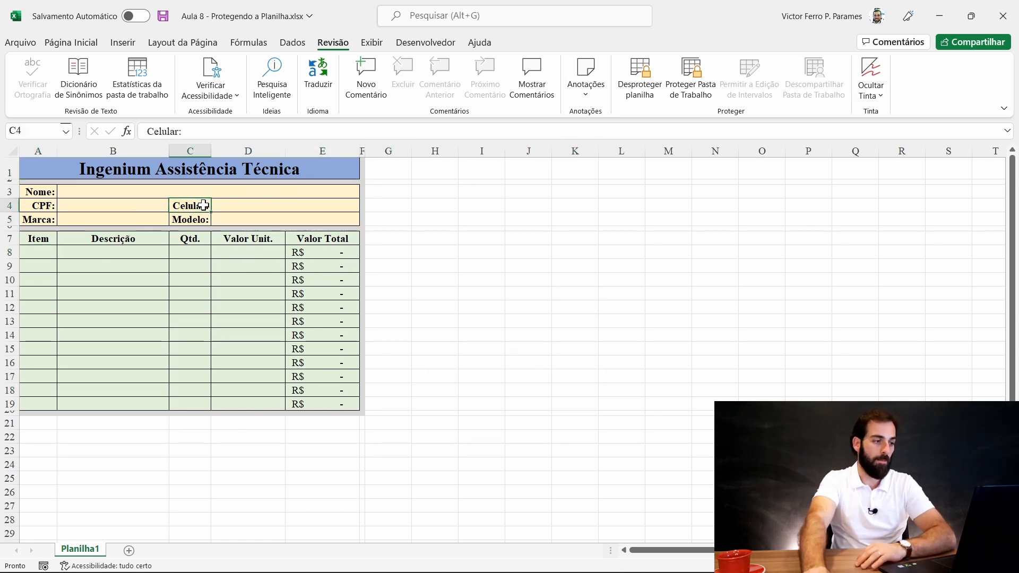
left_click(53, 193)
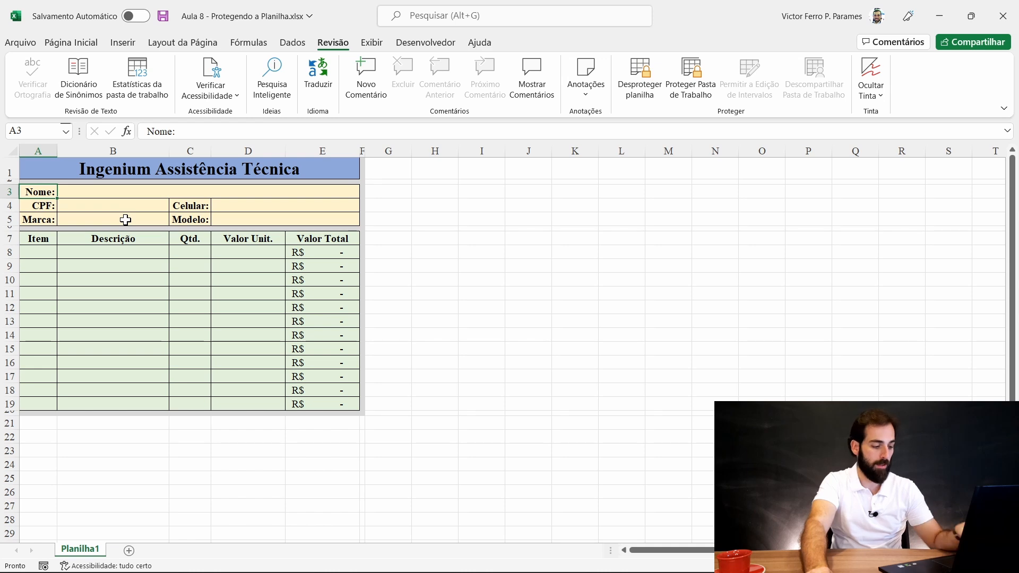
key("Delete")
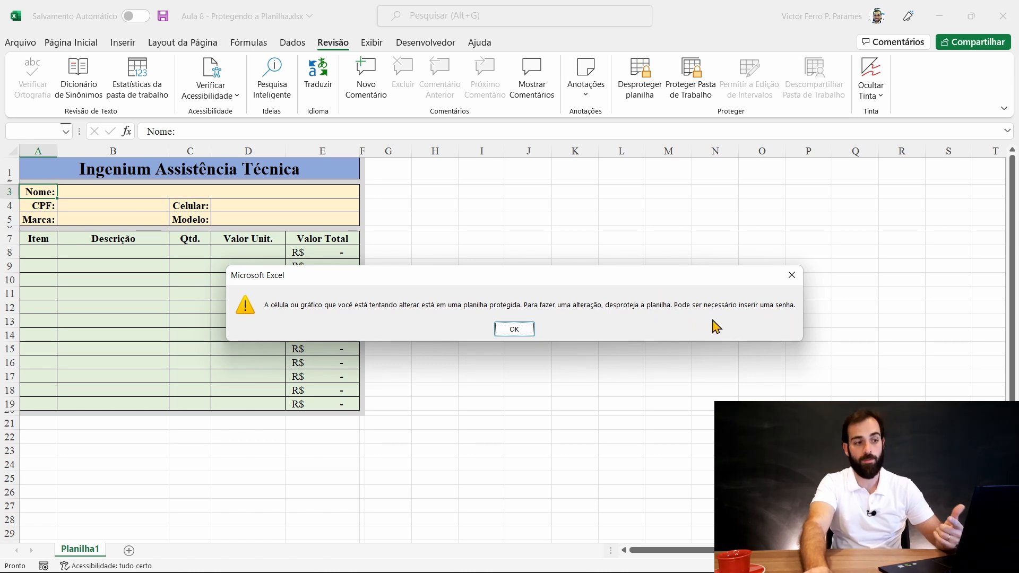
left_click(515, 329)
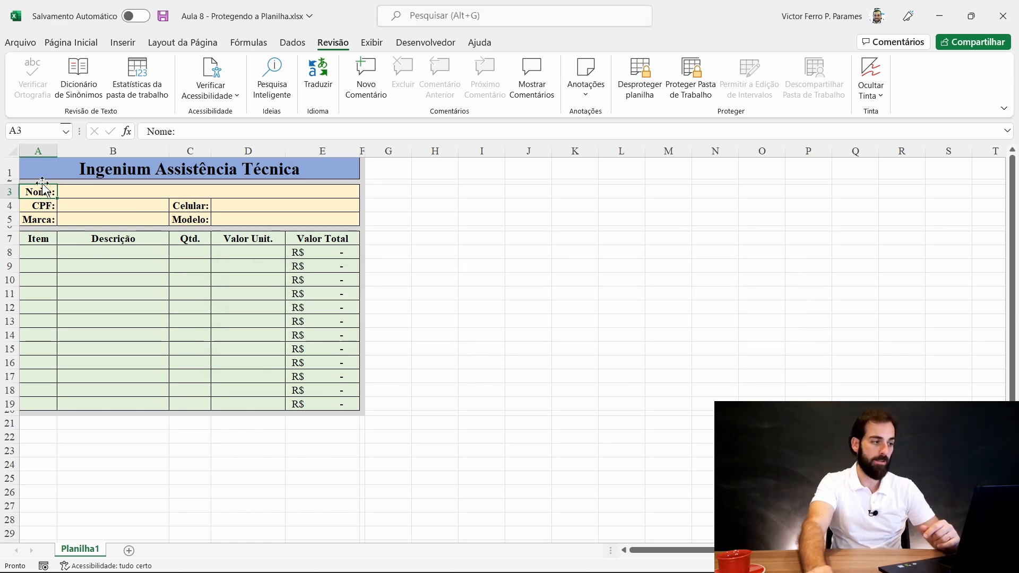
left_click(40, 203)
left_click(40, 193)
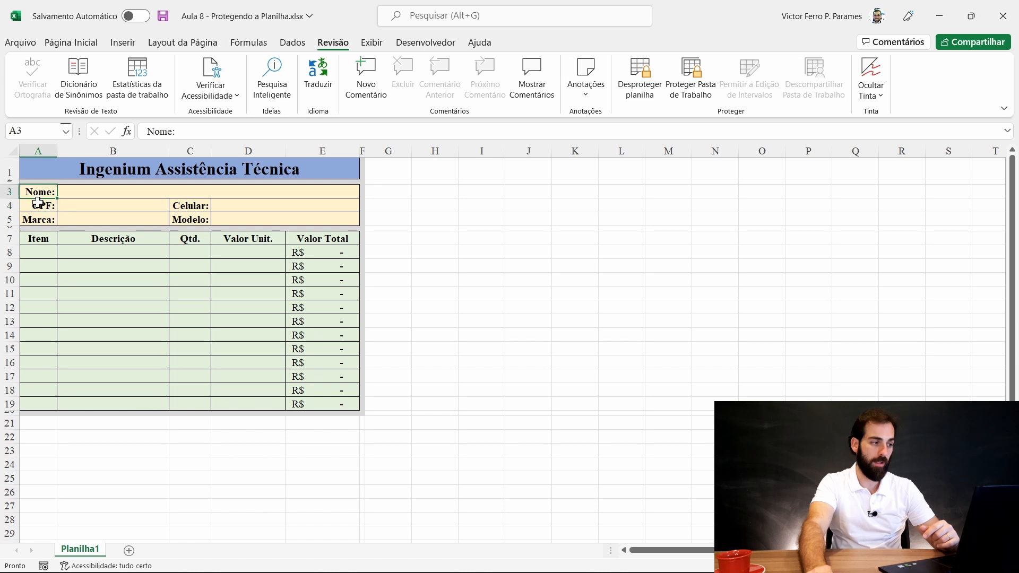
- Type a sample first name into the Nome field B3, then unprotect the sheet
left_click(77, 191)
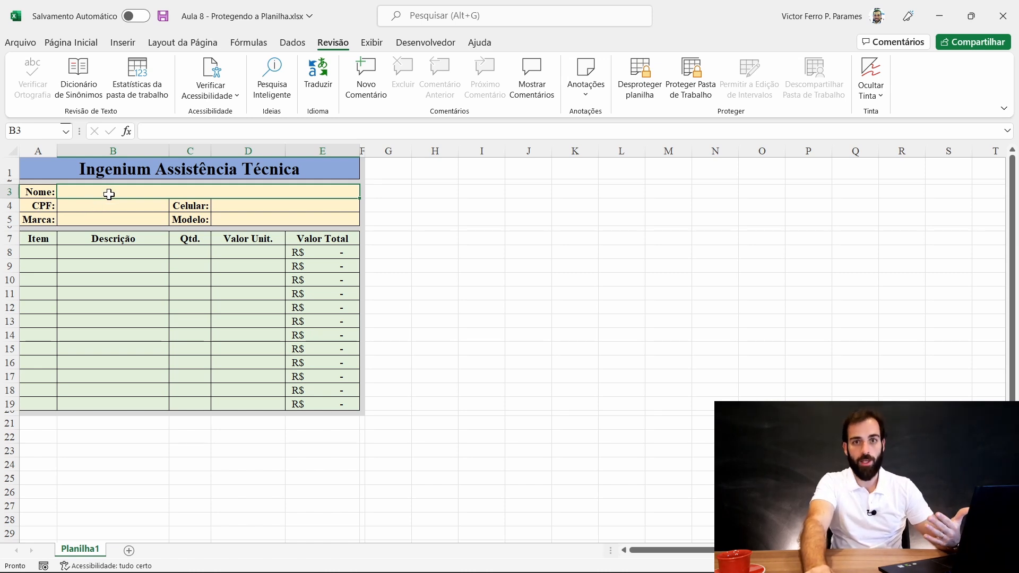
left_click(87, 208)
left_click(93, 192)
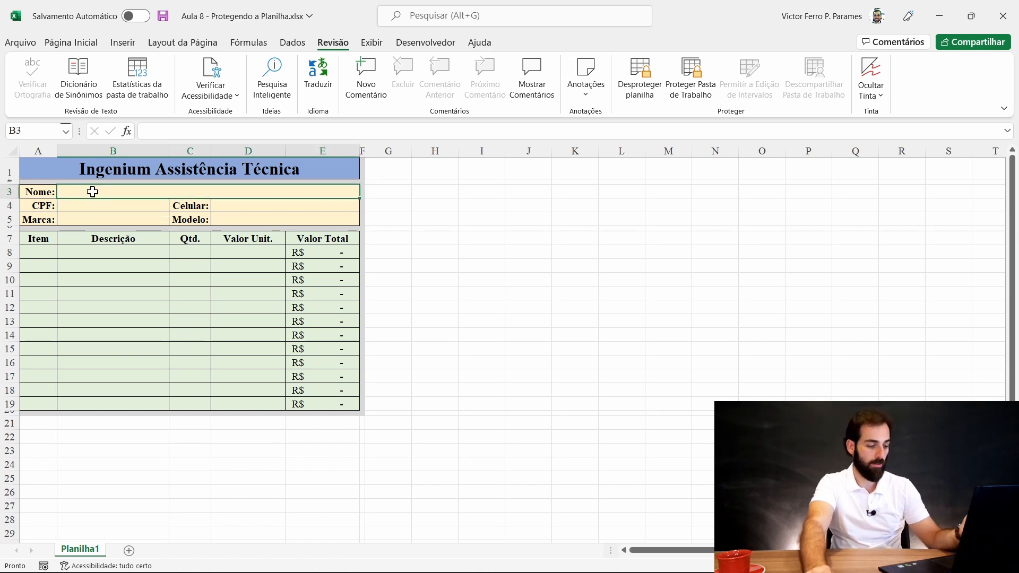
type("aaaaaaa")
left_click(162, 242)
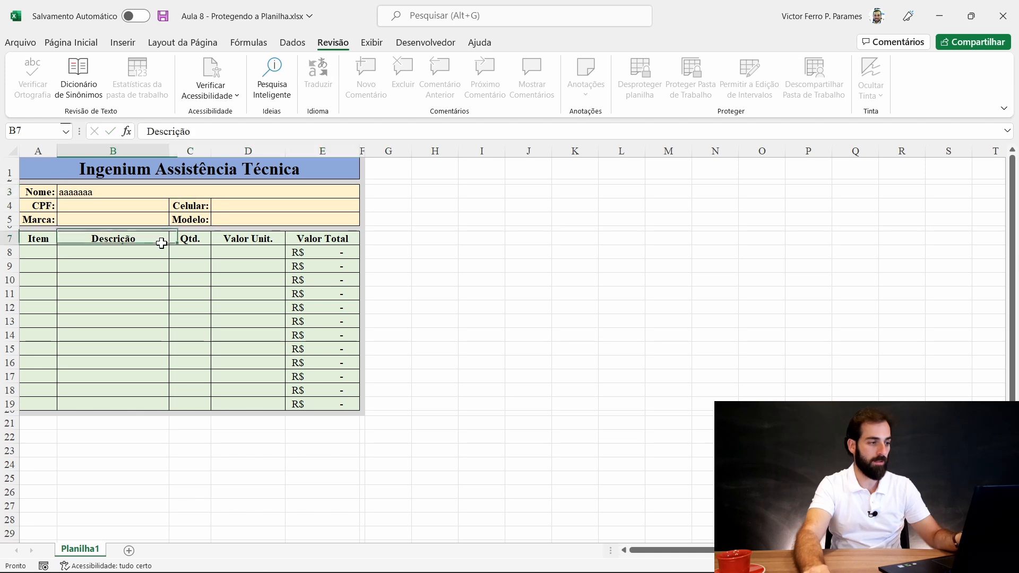
left_click(94, 193)
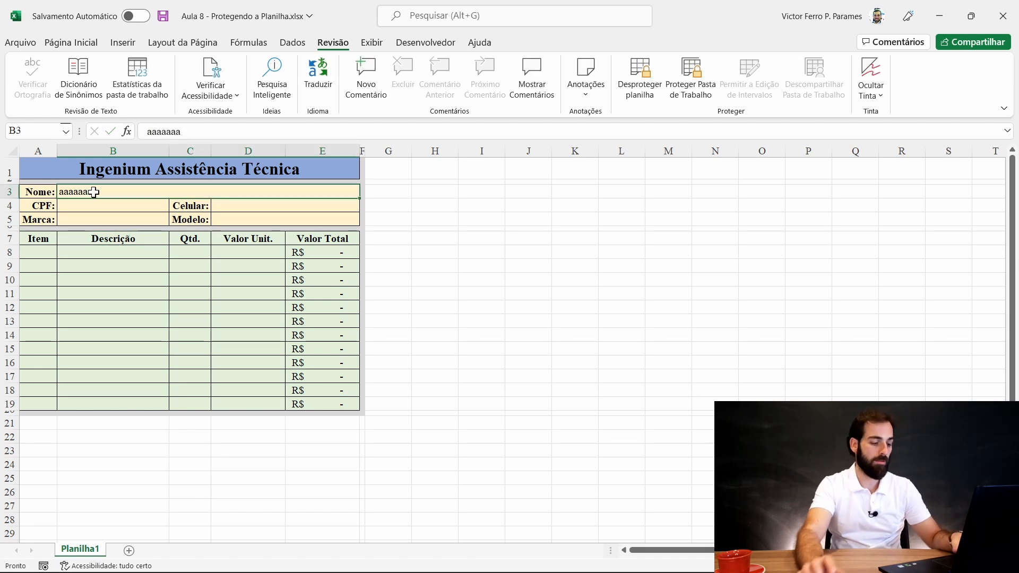
type("Luciano")
key("Return")
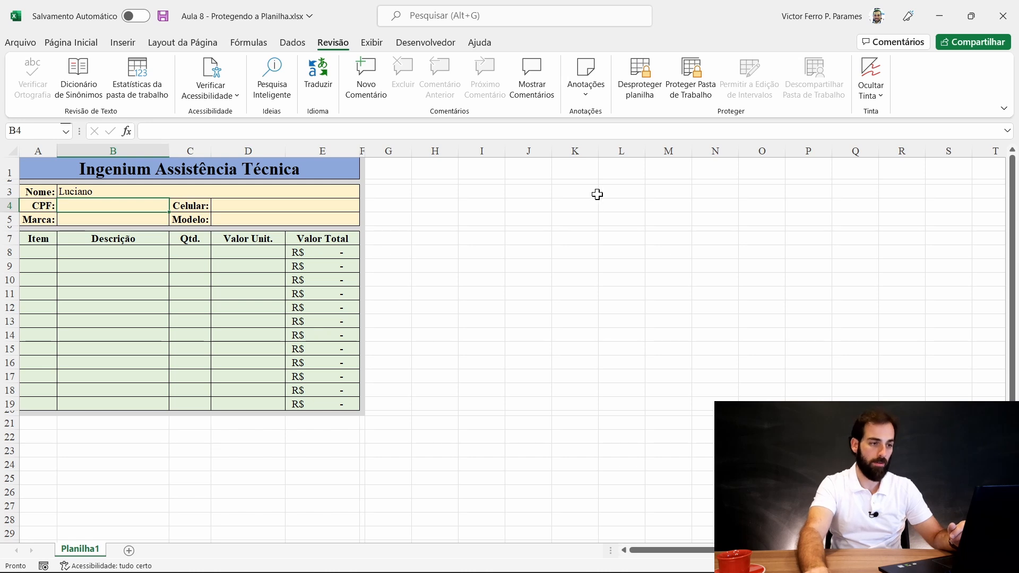
left_click(644, 94)
- Protect the sheet with selection of locked cells disallowed
left_click(637, 91)
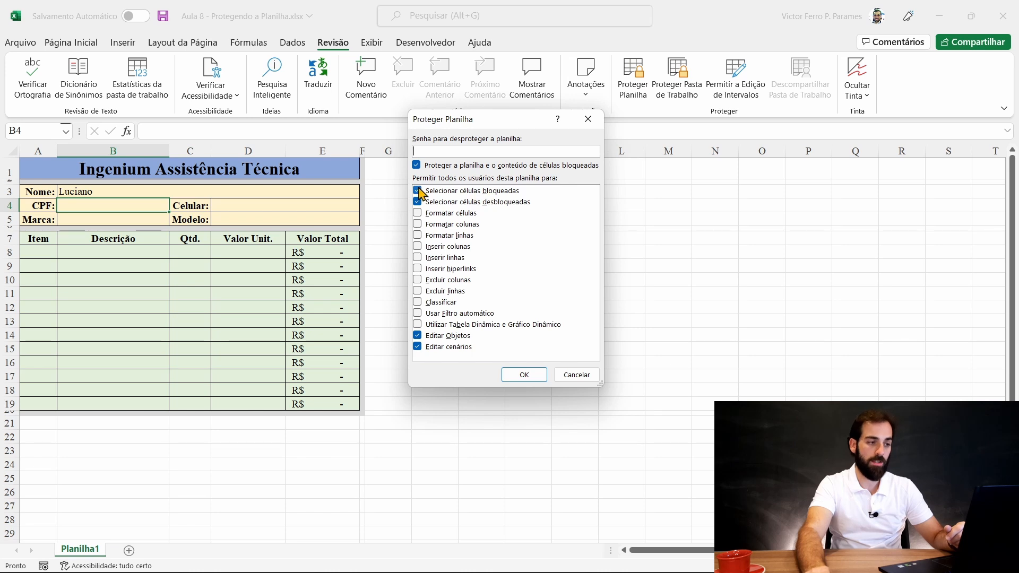
left_click(492, 192)
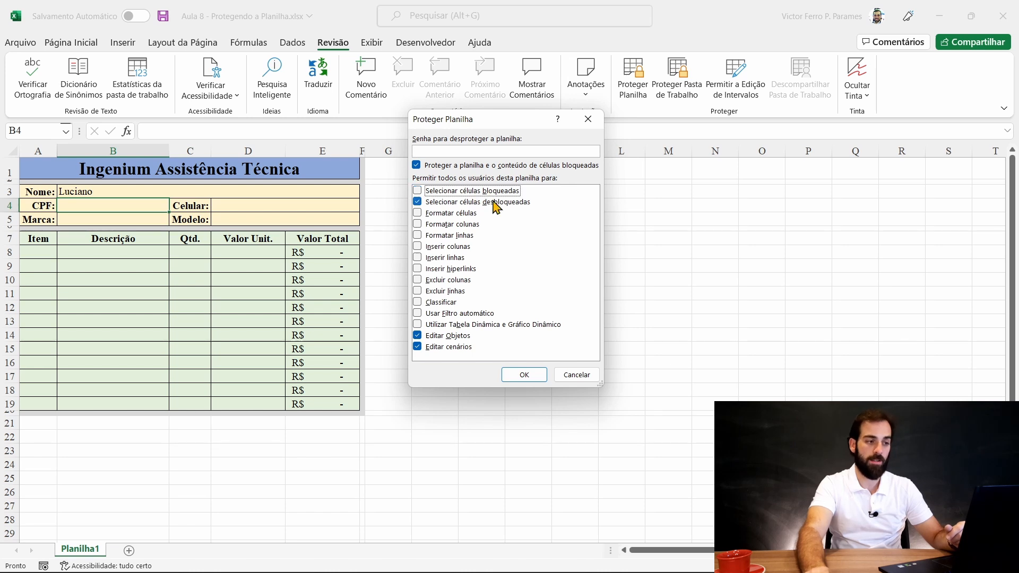
left_click(526, 375)
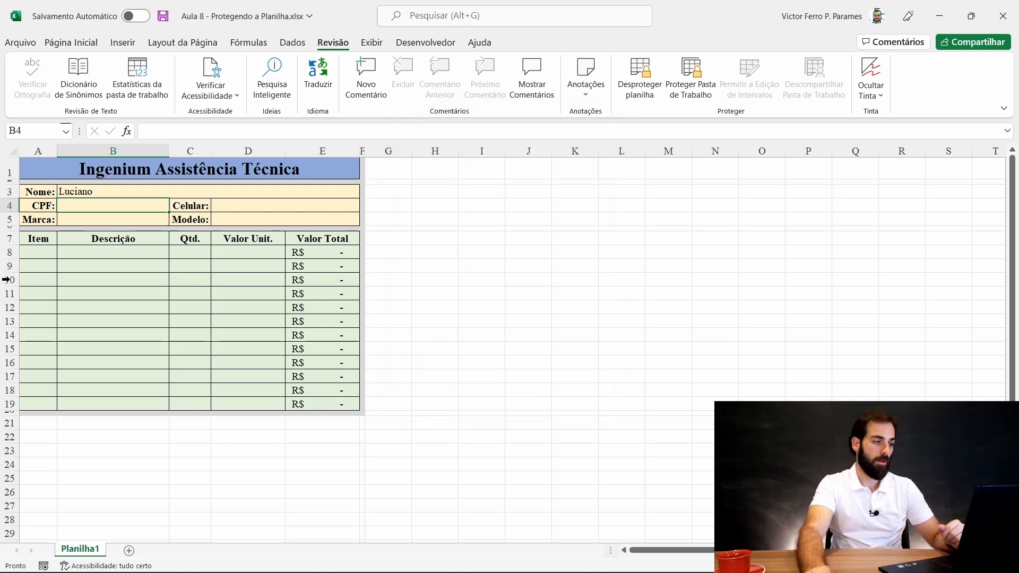
- Check that the Nome, CPF, Celular, Marca and Modelo entry fields remain selectable
left_click(72, 189)
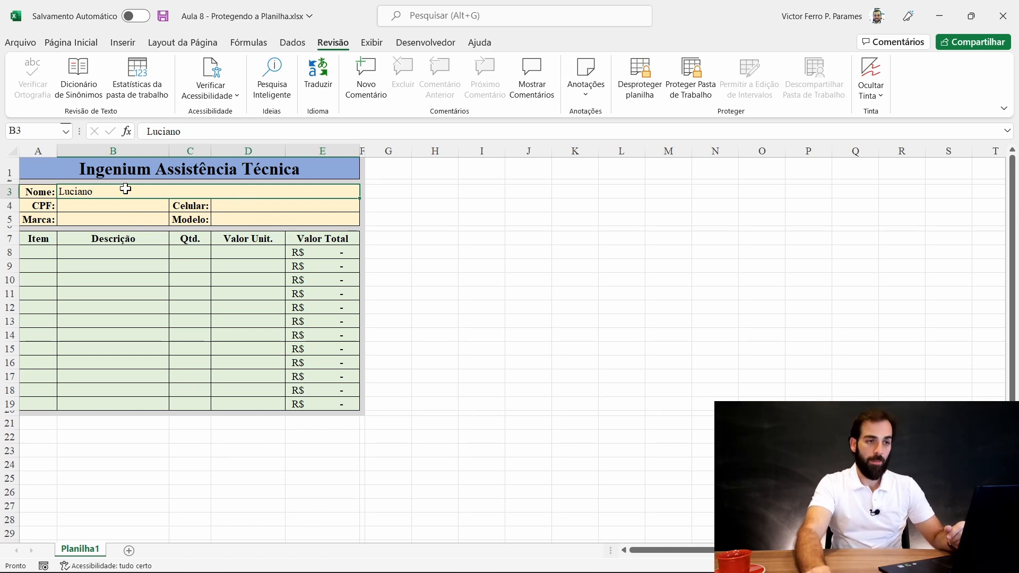
left_click(84, 207)
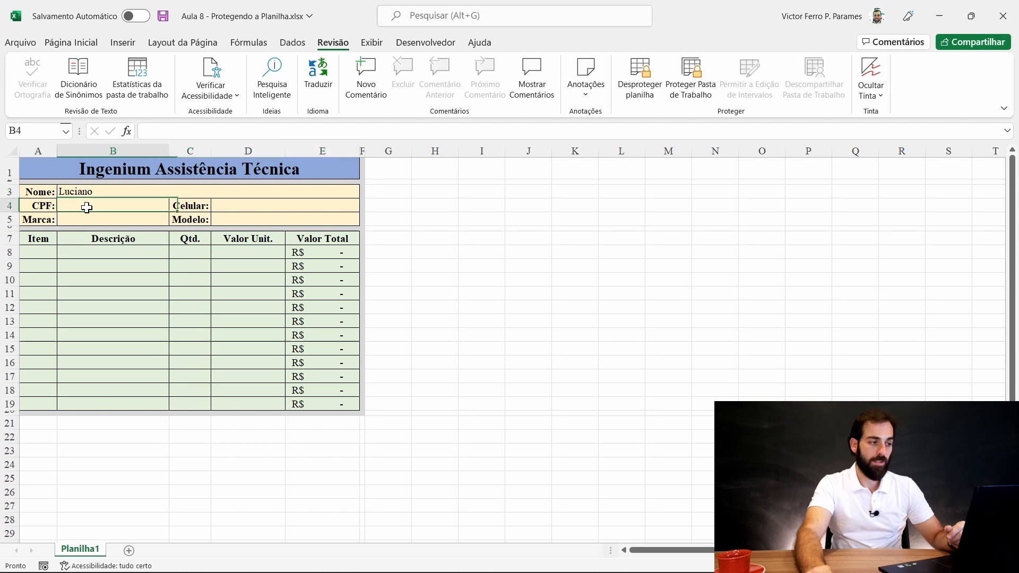
left_click(246, 205)
left_click(93, 218)
left_click(234, 221)
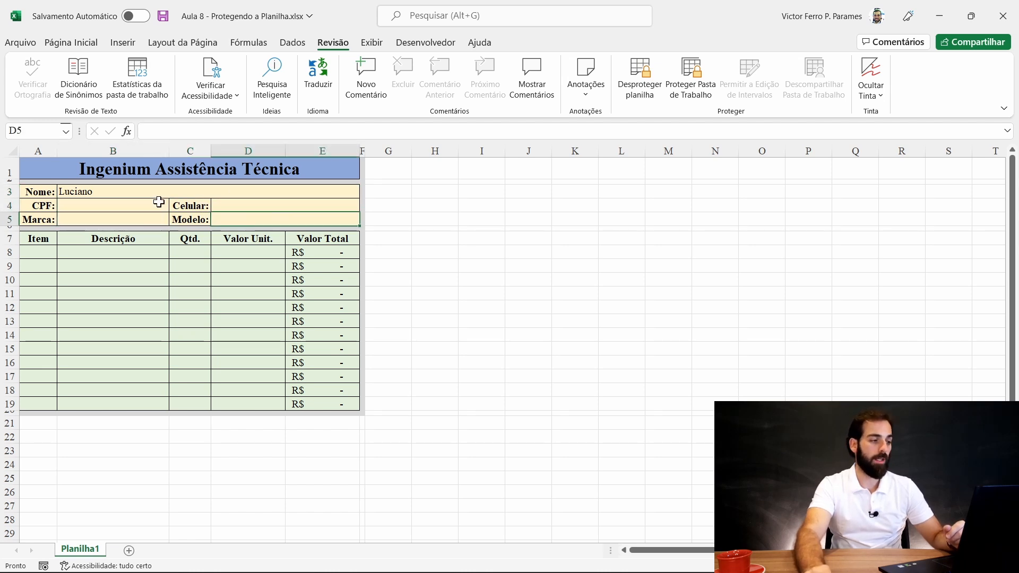
left_click(144, 192)
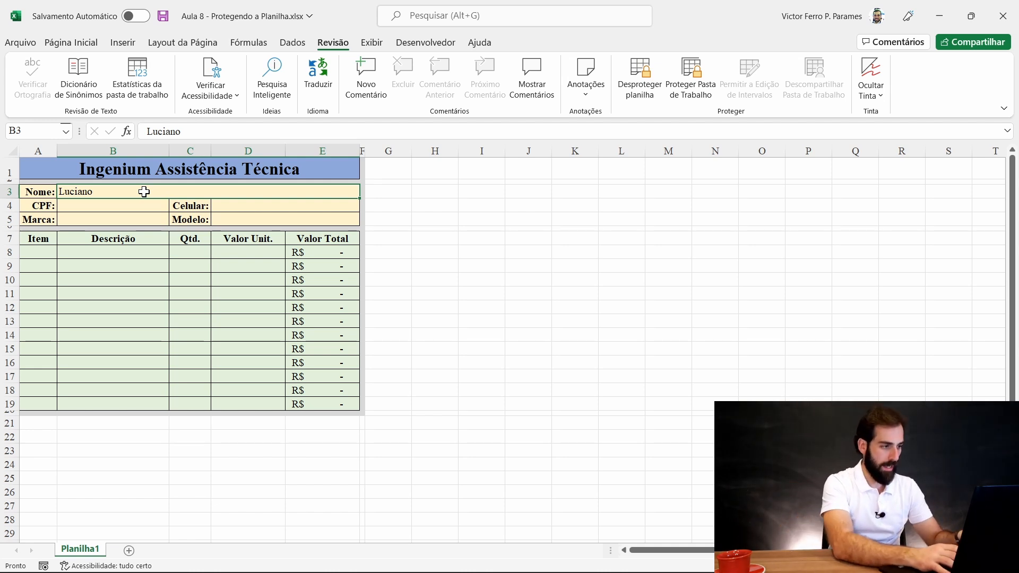
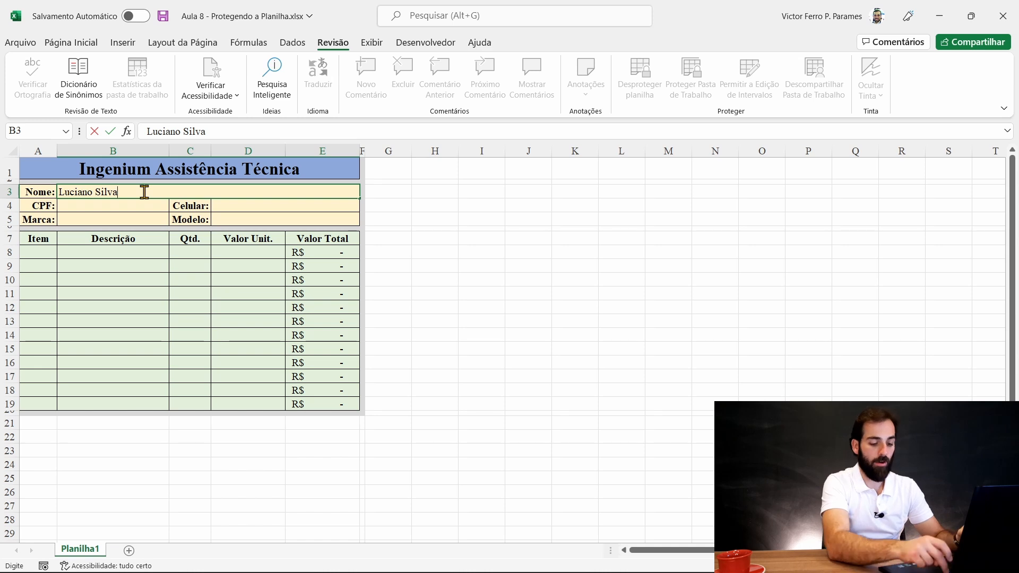
- Enter the customer's full name, CPF number and phone number in the form header
key("Return")
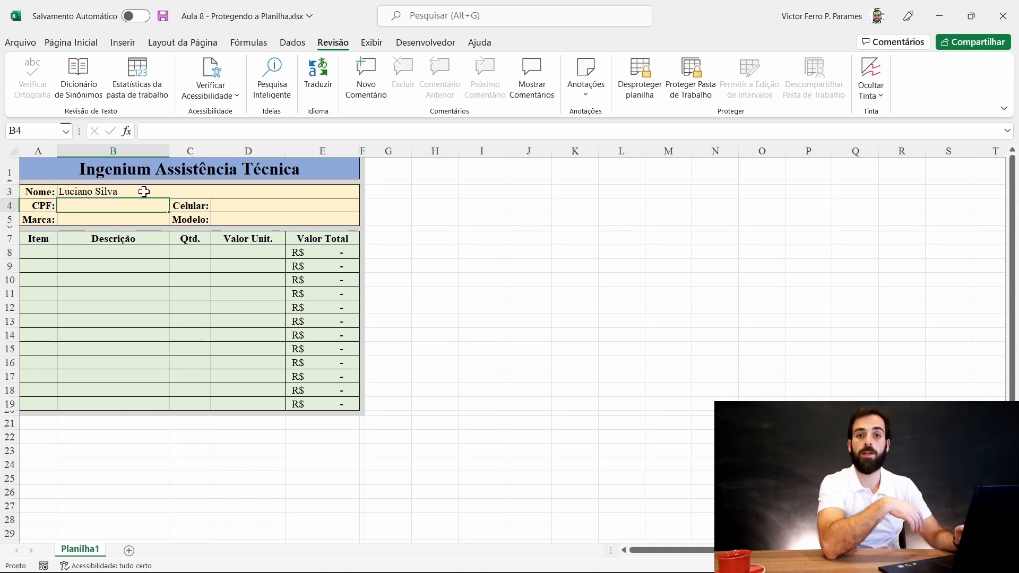
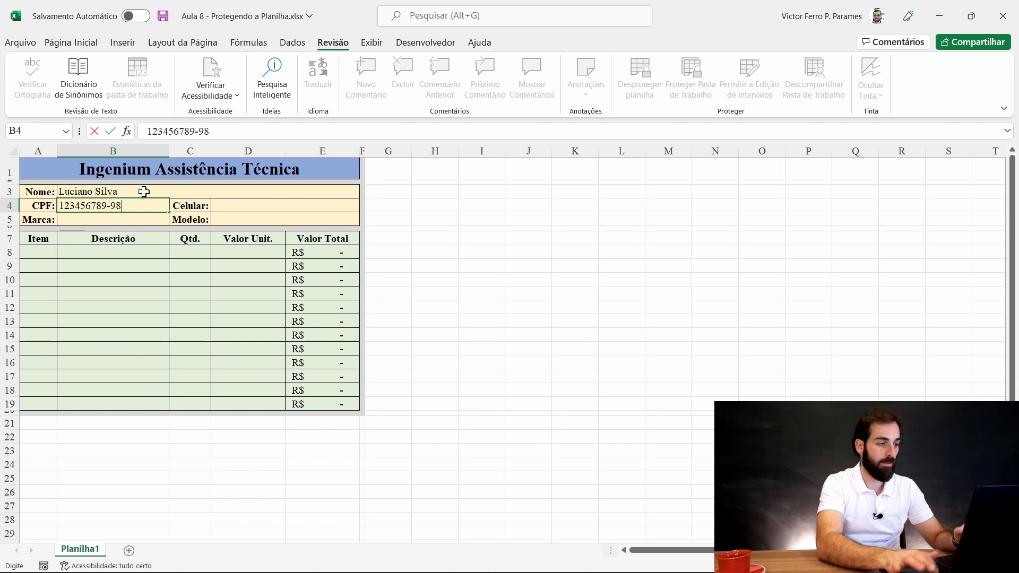
key("Return")
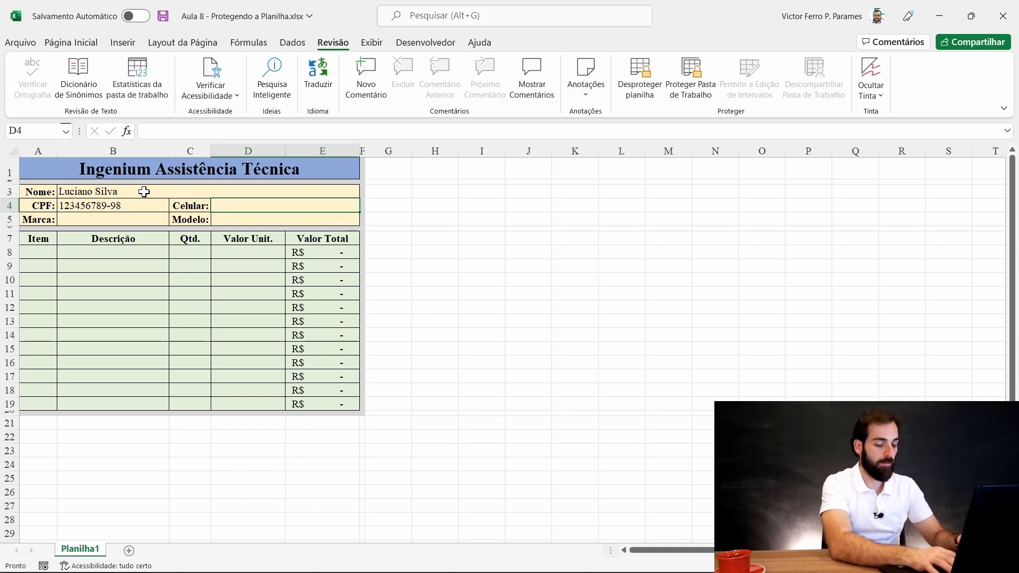
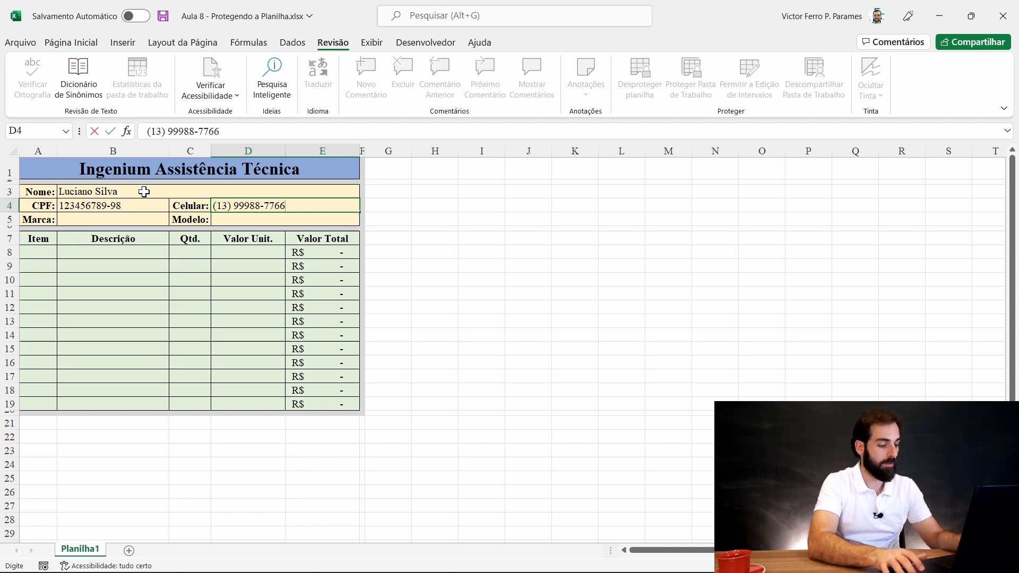
key("Return")
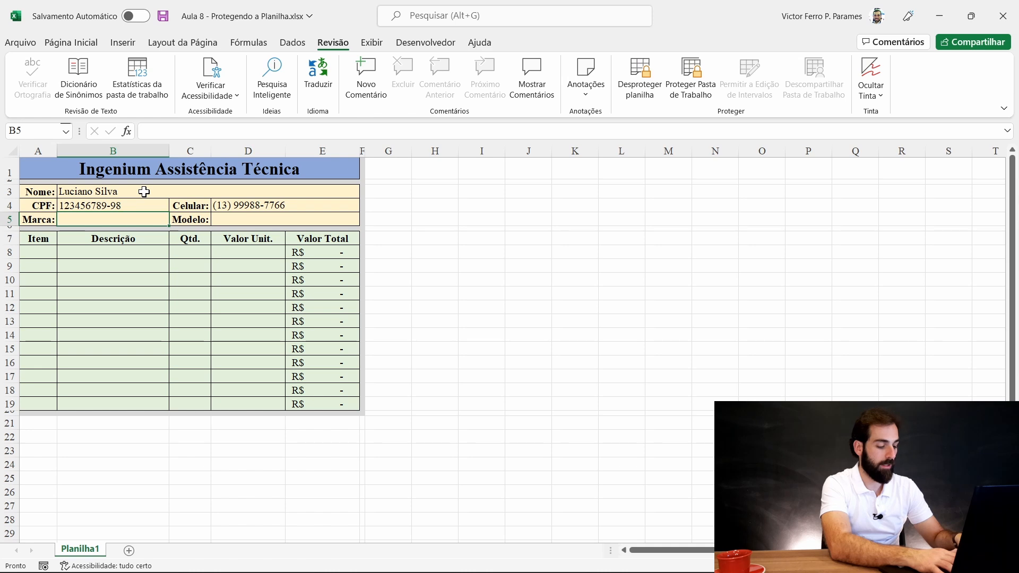
- Enter Apple as the Marca and iPhone 40 as the Modelo
type("Apple")
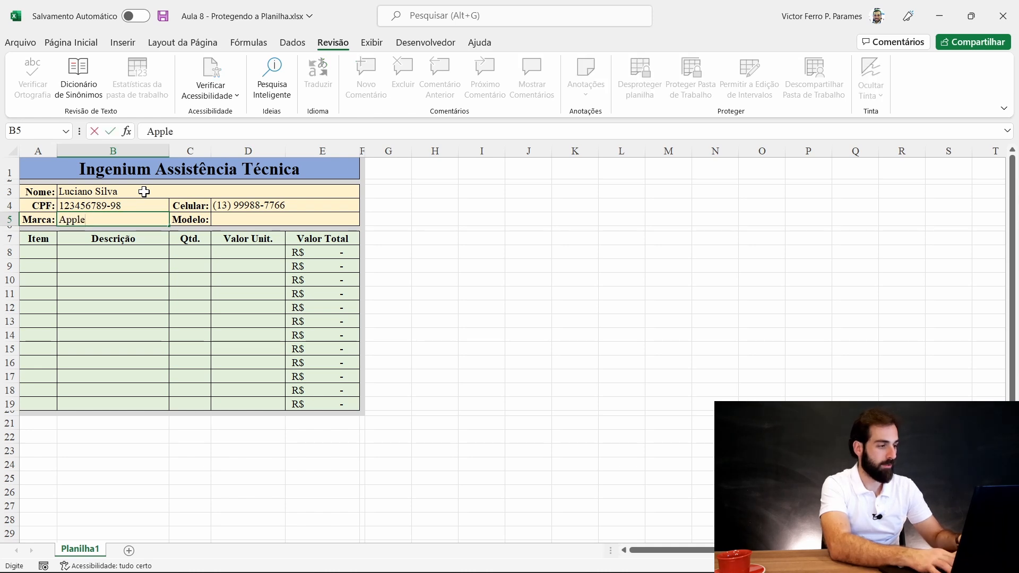
key("Tab")
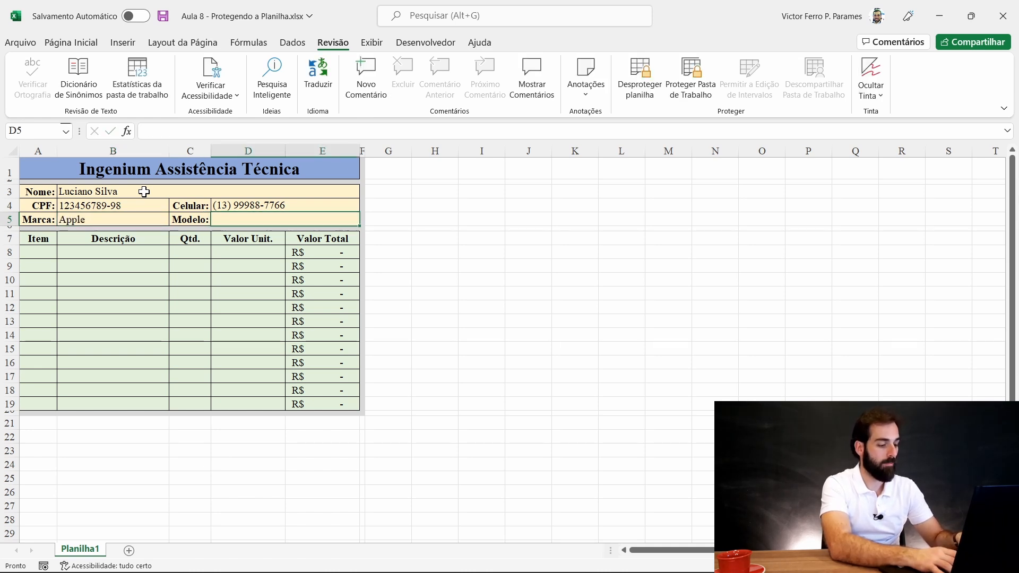
type("iPhone")
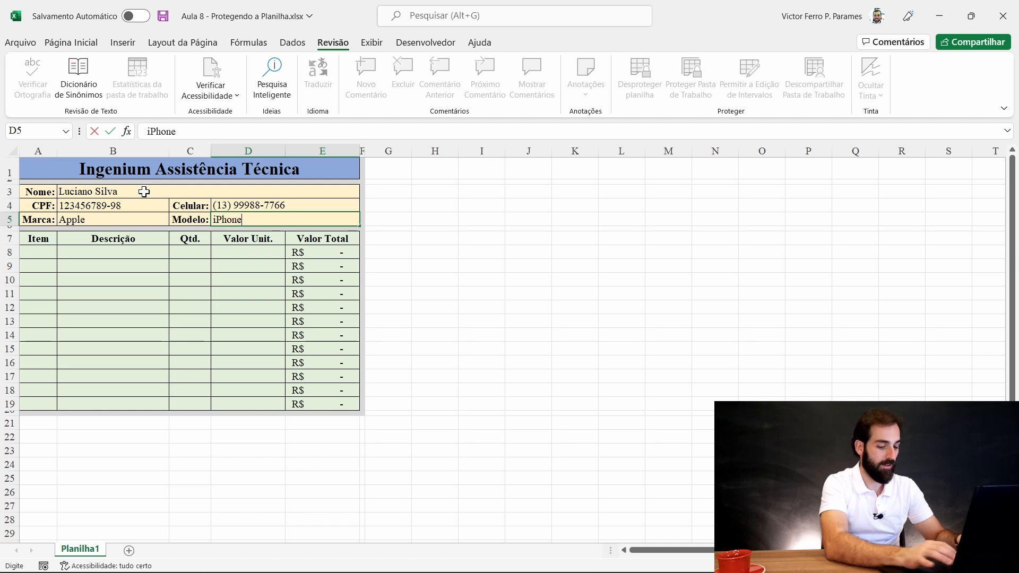
type(" 40")
key("Tab")
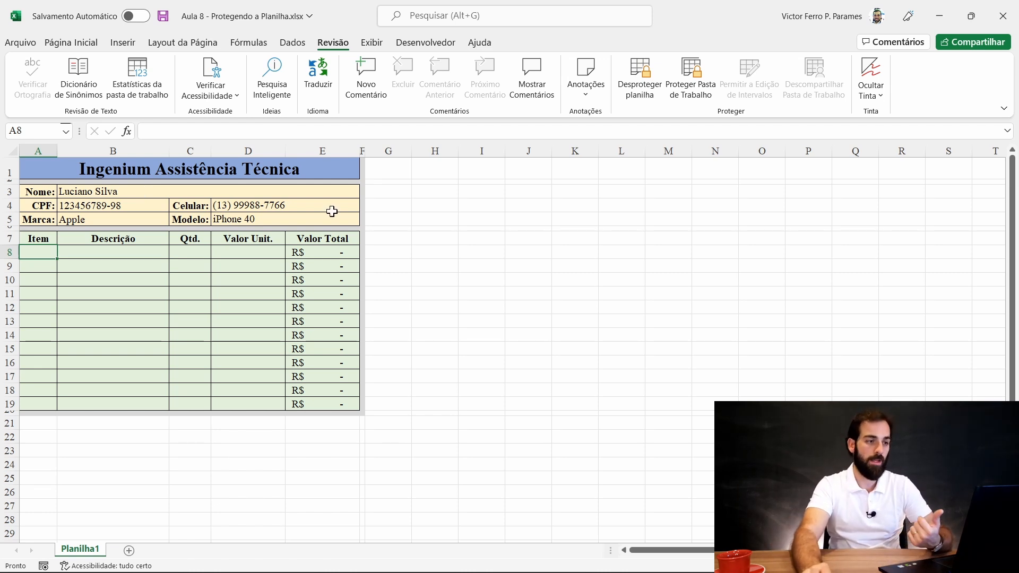
- Re-protect the form sheet so only unlocked cells are selectable, then check the Nome, CPF and item fields
left_click(647, 97)
left_click(646, 97)
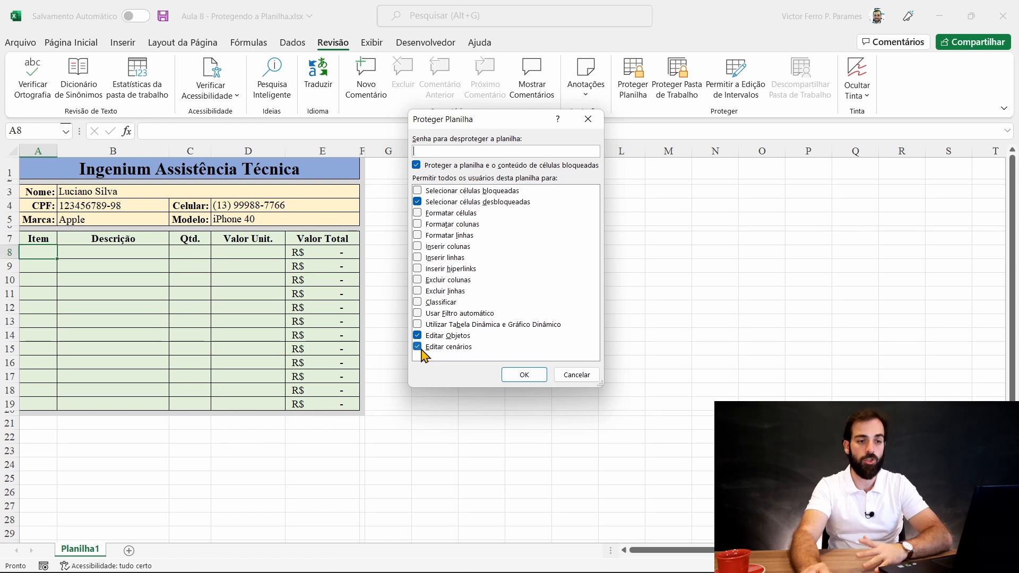
left_click(524, 374)
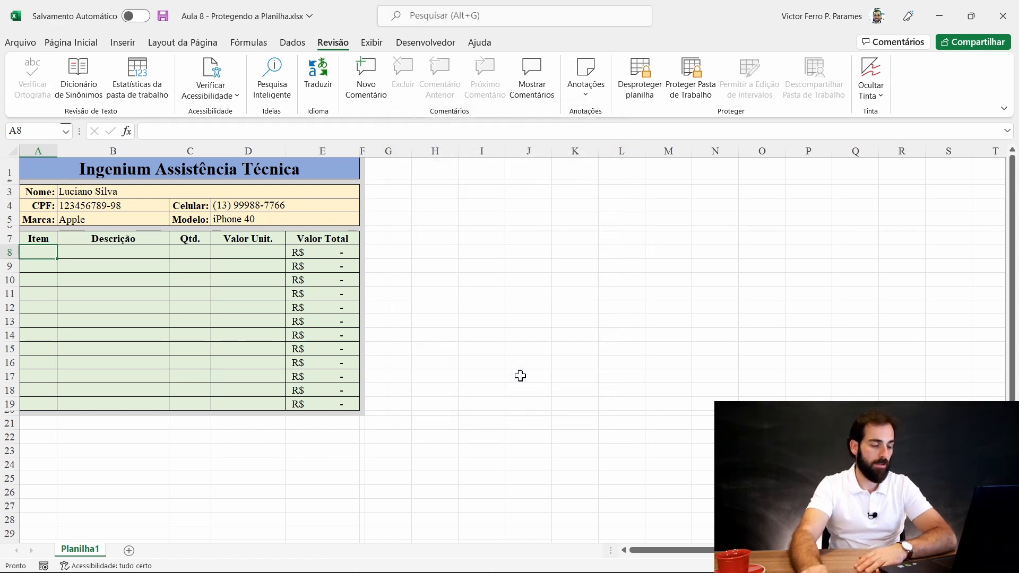
left_click(141, 279)
left_click(128, 204)
left_click(138, 190)
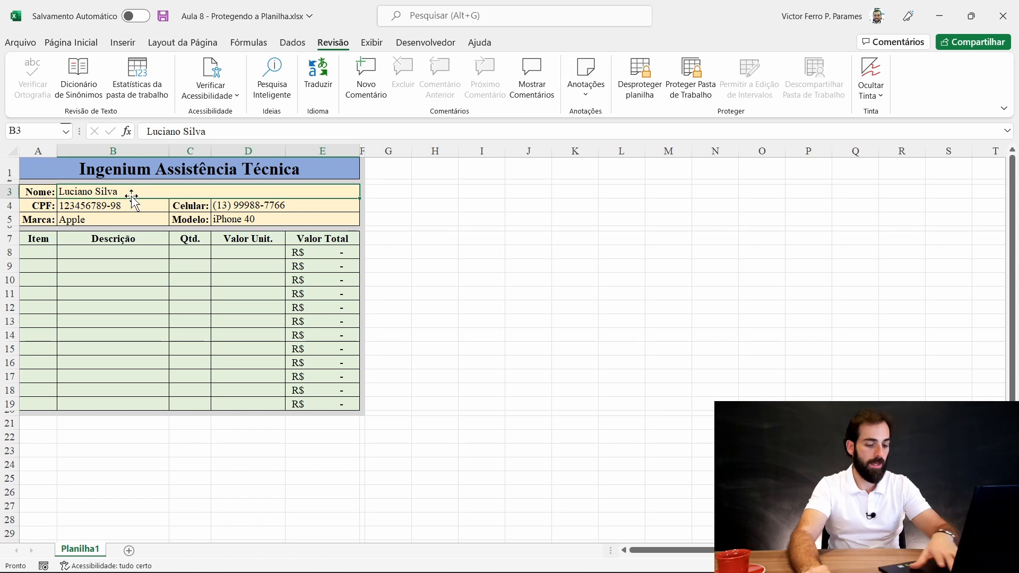
- Enter item 1: Tela, quantity 1, unit price 500
left_click(293, 213)
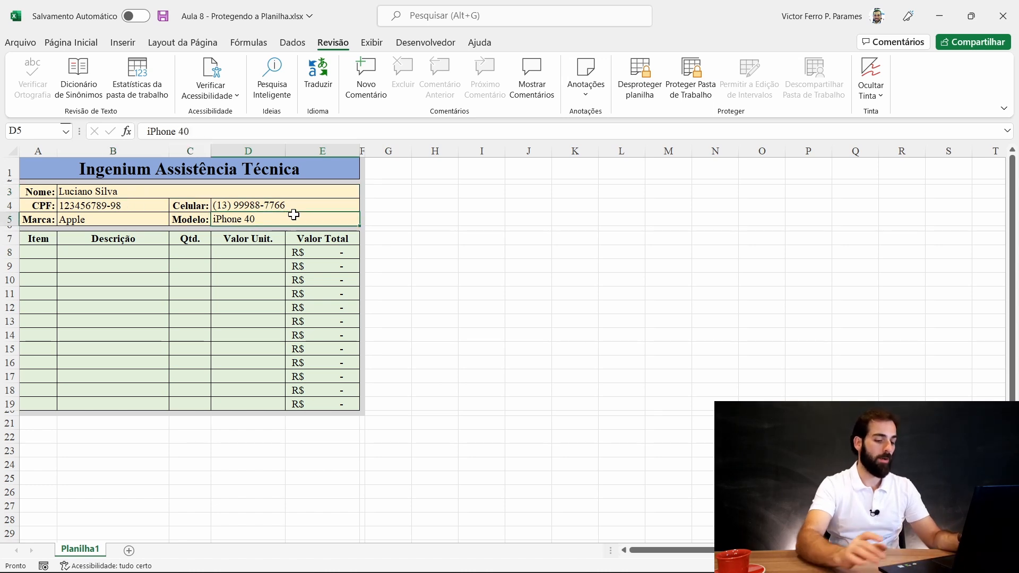
key("Down")
left_click(294, 214)
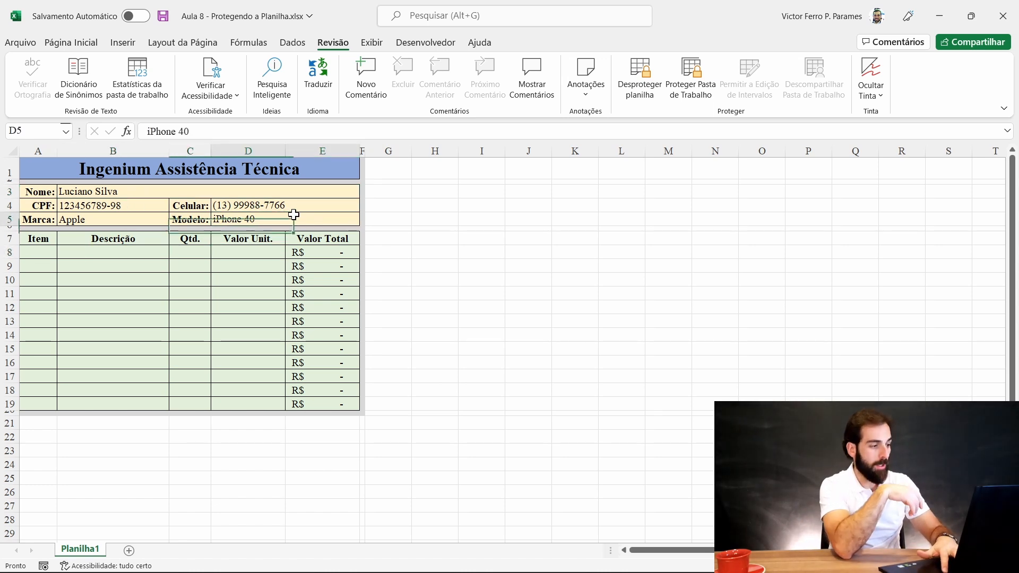
key("Tab")
type("1")
key("Tab")
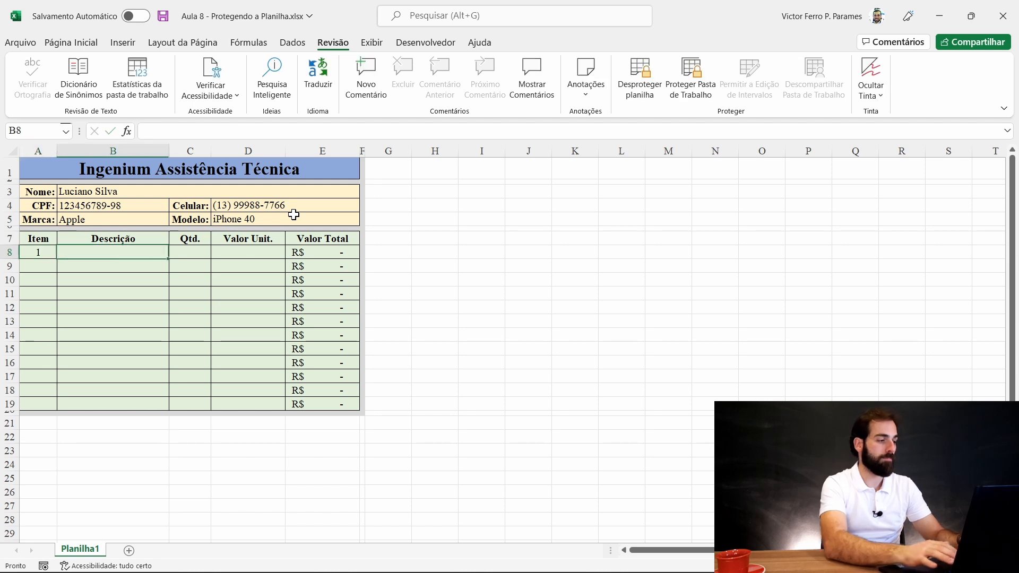
type("Tela")
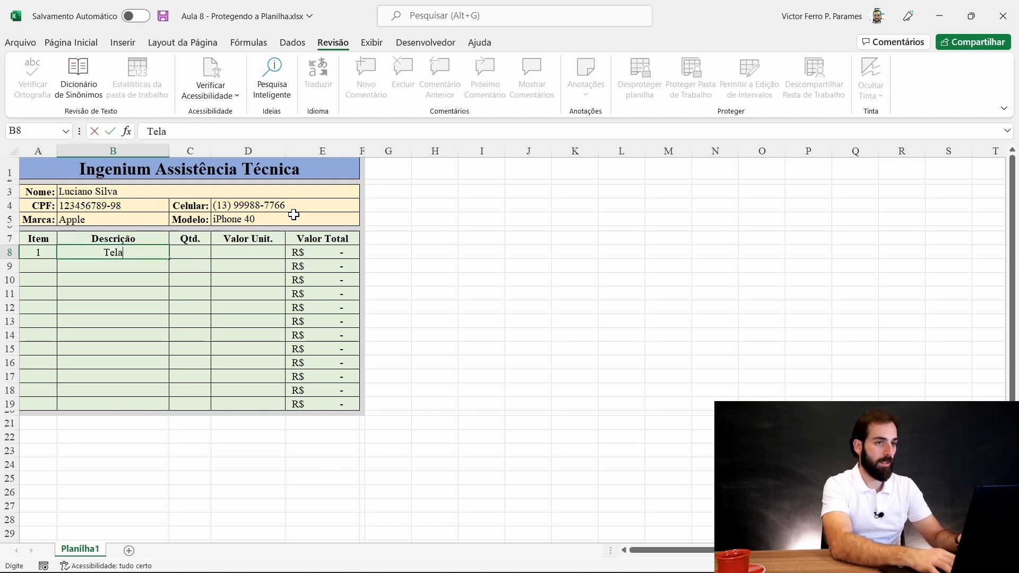
key("Tab")
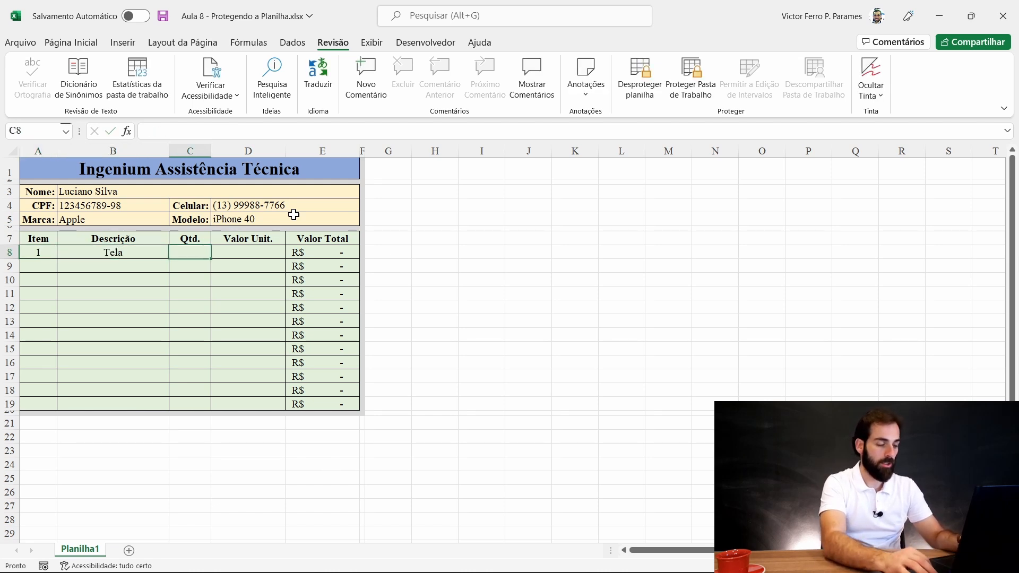
type("1")
key("Tab")
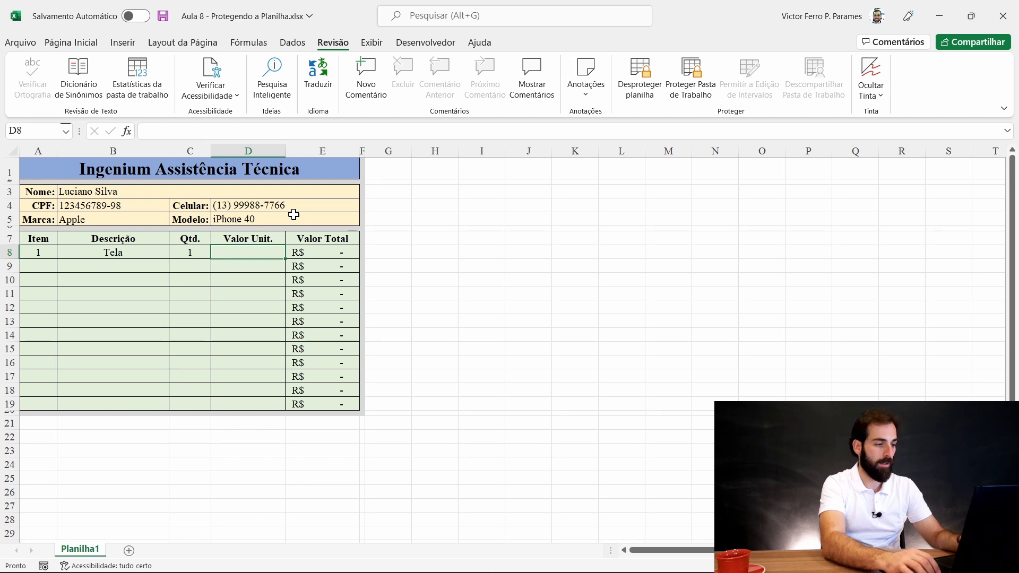
type("500")
key("Return")
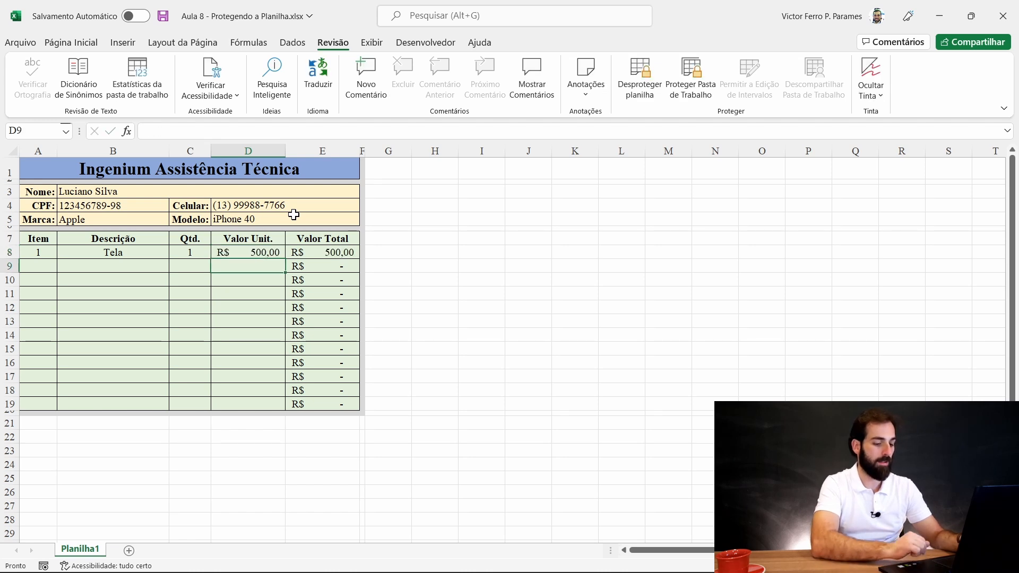
- Enter item 2: Película, quantity 2, unit price 100
key("Left")
key("Left")
key("Left")
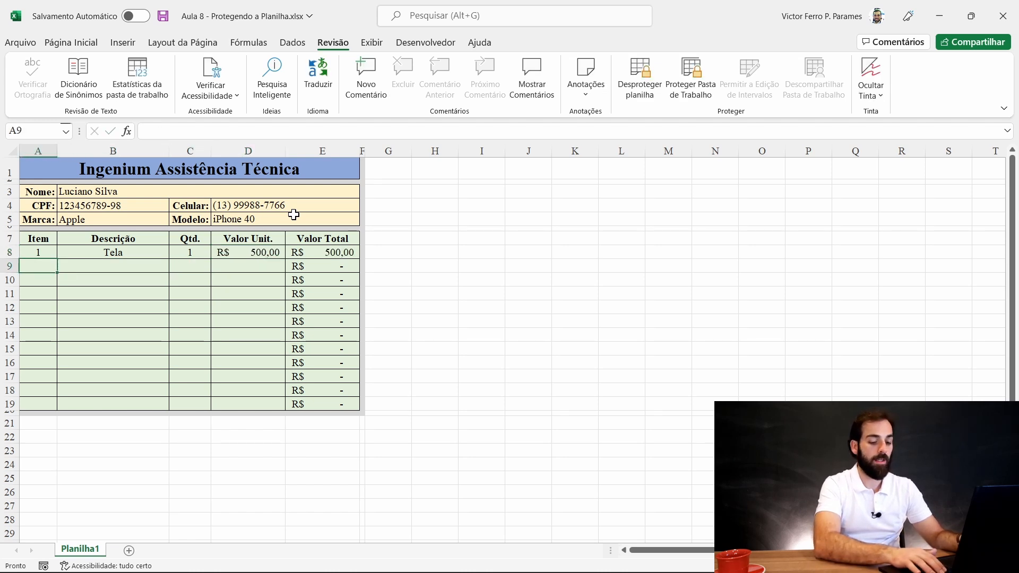
type("2")
key("Tab")
type("Pel~i")
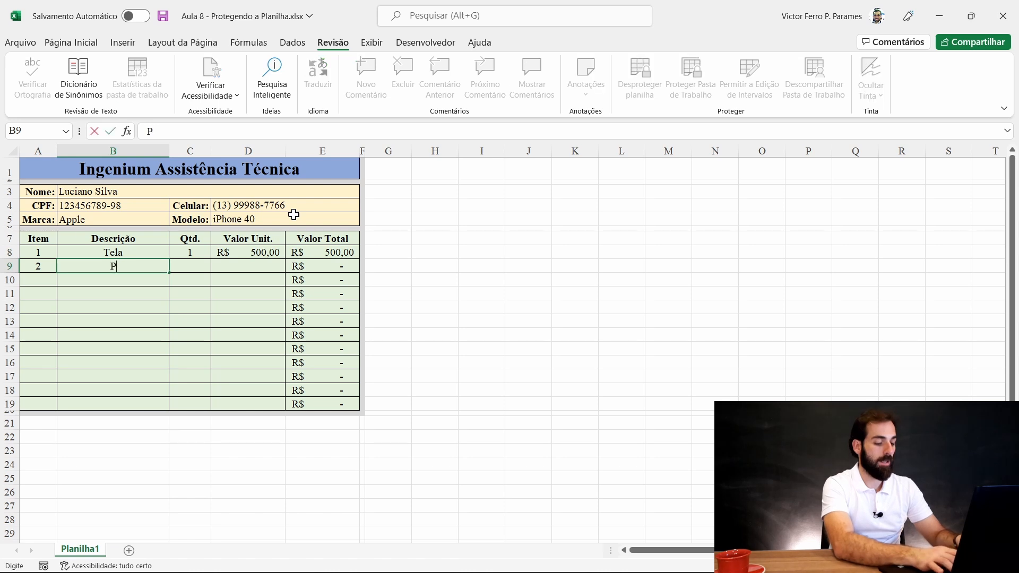
key("BackSpace")
key("BackSpace")
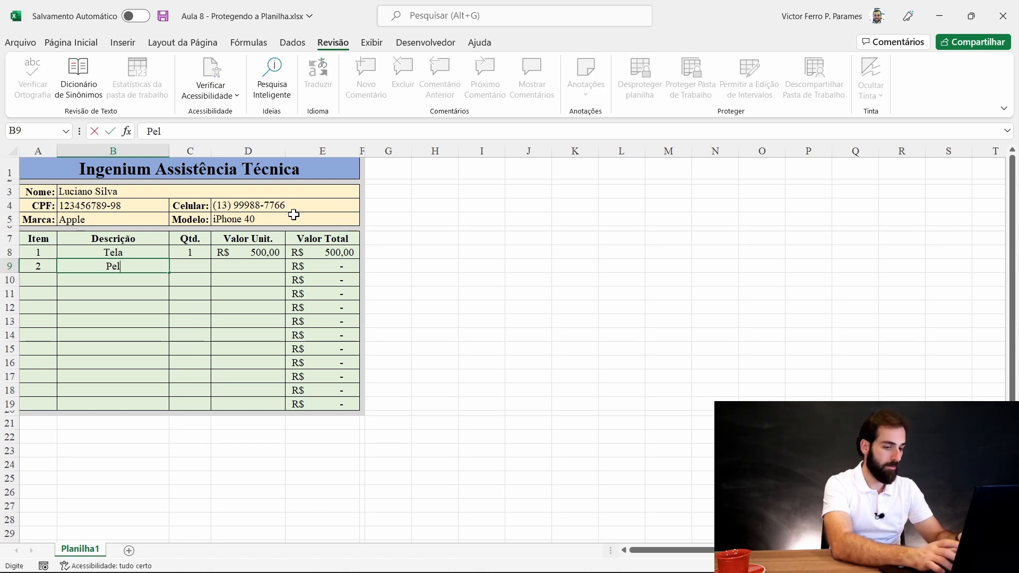
type("í")
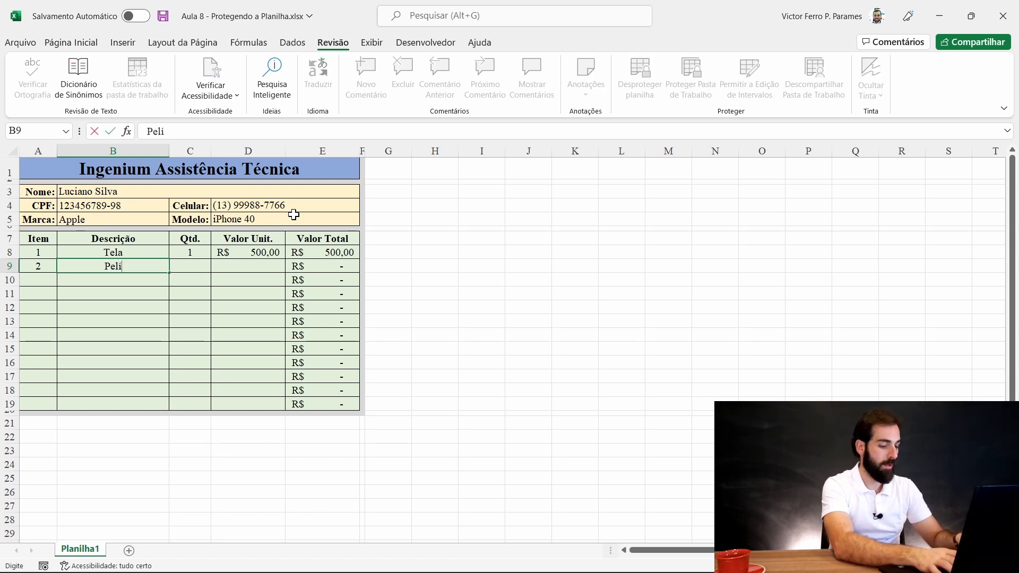
type("cula")
key("Tab")
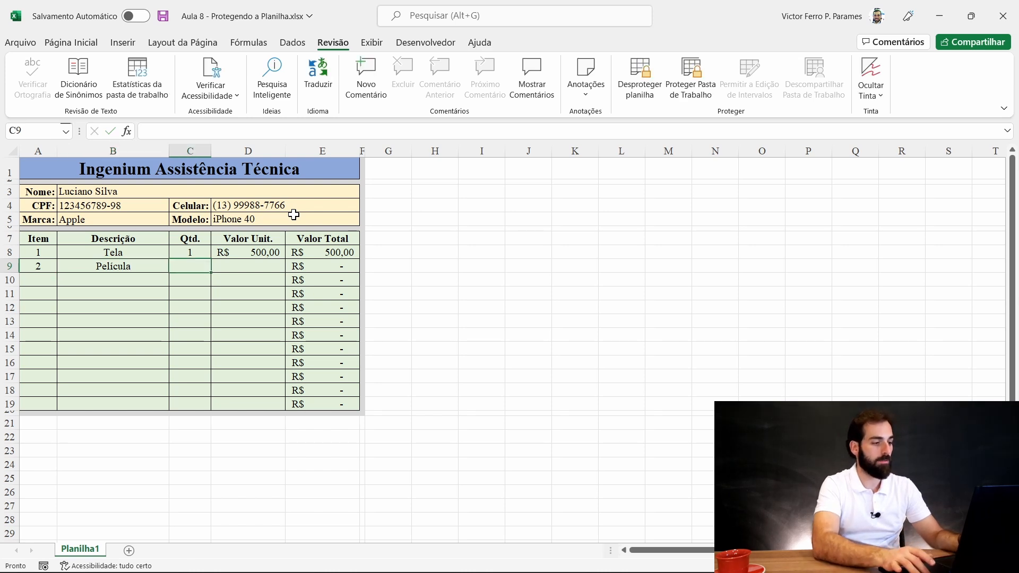
type("2")
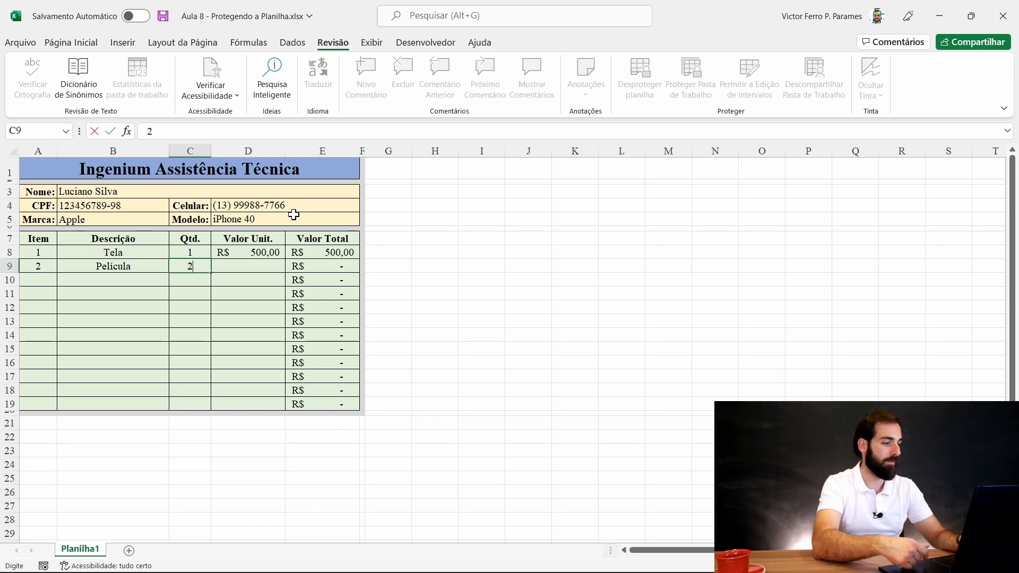
key("Tab")
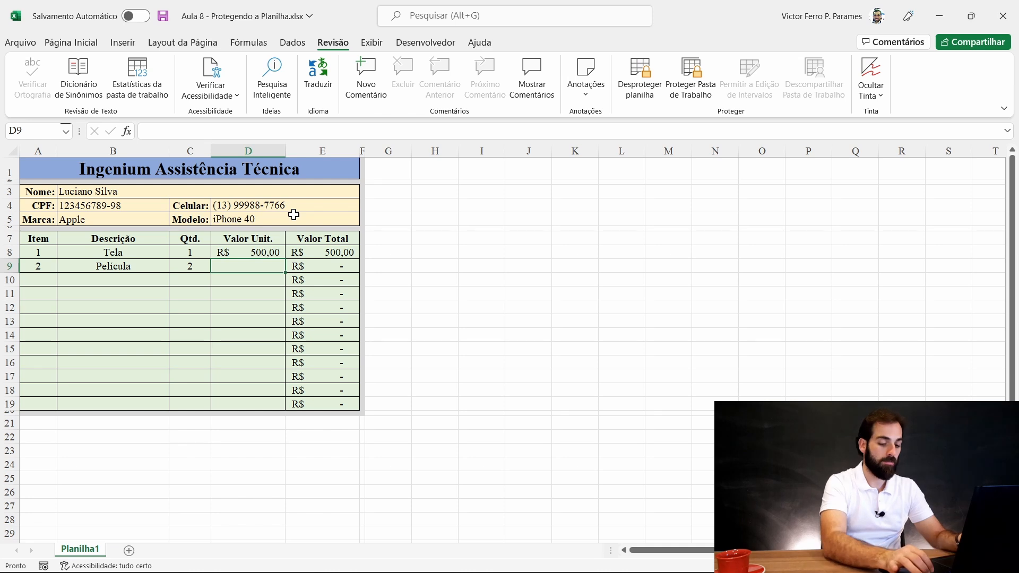
type("100")
key("Return")
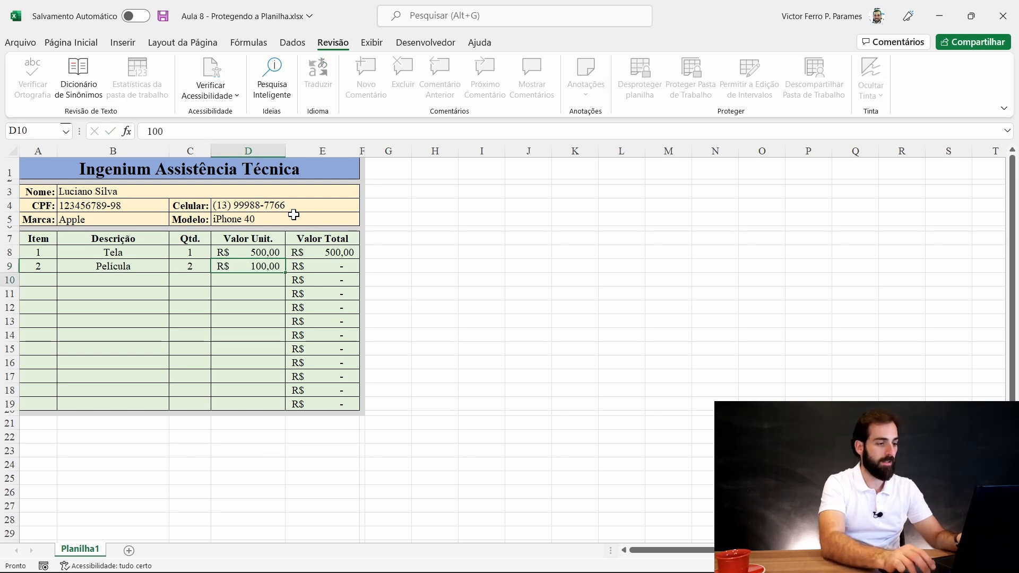
key("Home")
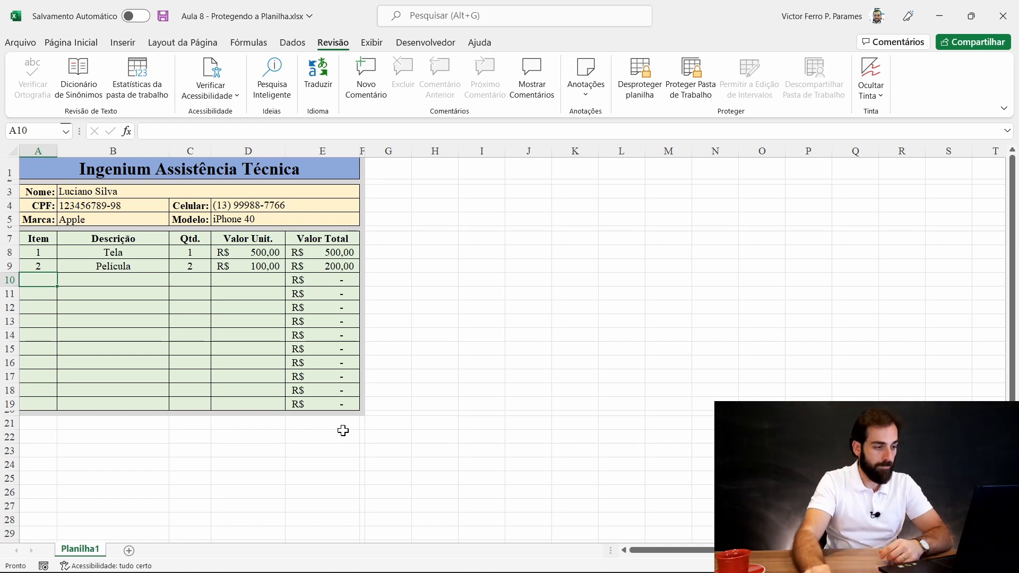
left_click(187, 269)
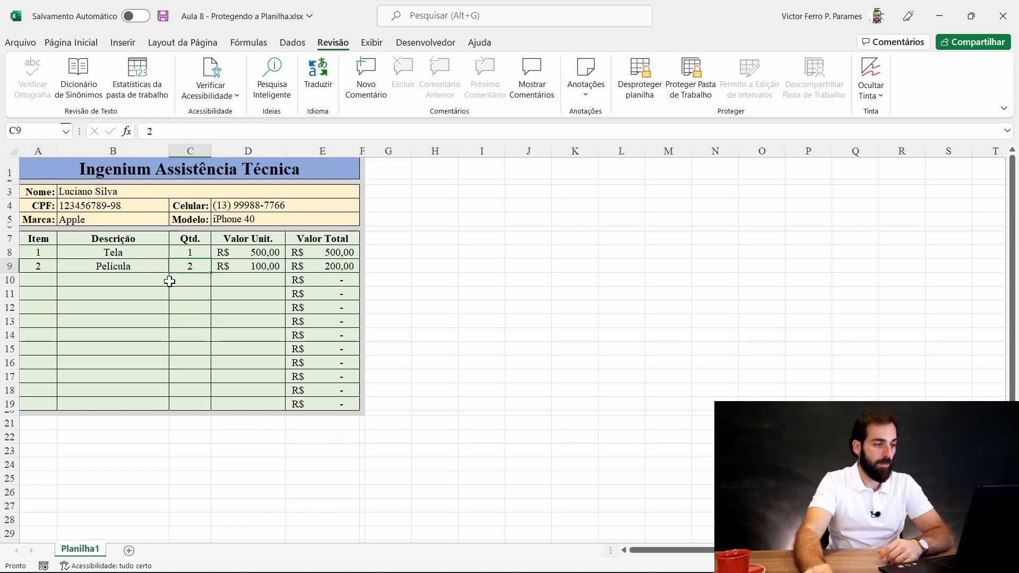
left_click(120, 267)
left_click(112, 252)
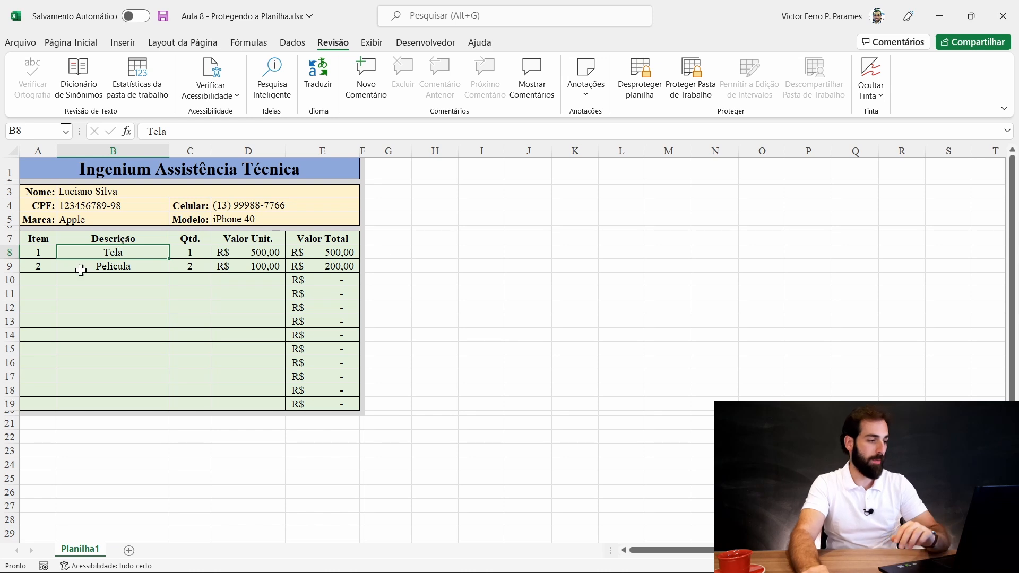
- Clear item rows A8:D9 and the name, CPF, phone, brand and model entries
left_click(43, 254)
left_click_drag(42, 254, 279, 266)
key("Delete")
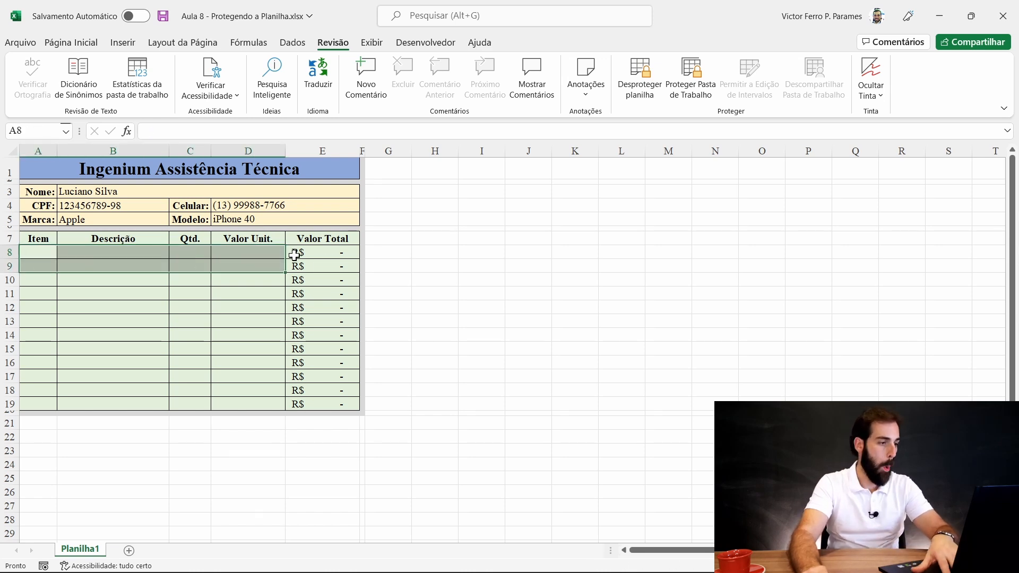
left_click(84, 191)
key("Delete")
left_click(139, 205)
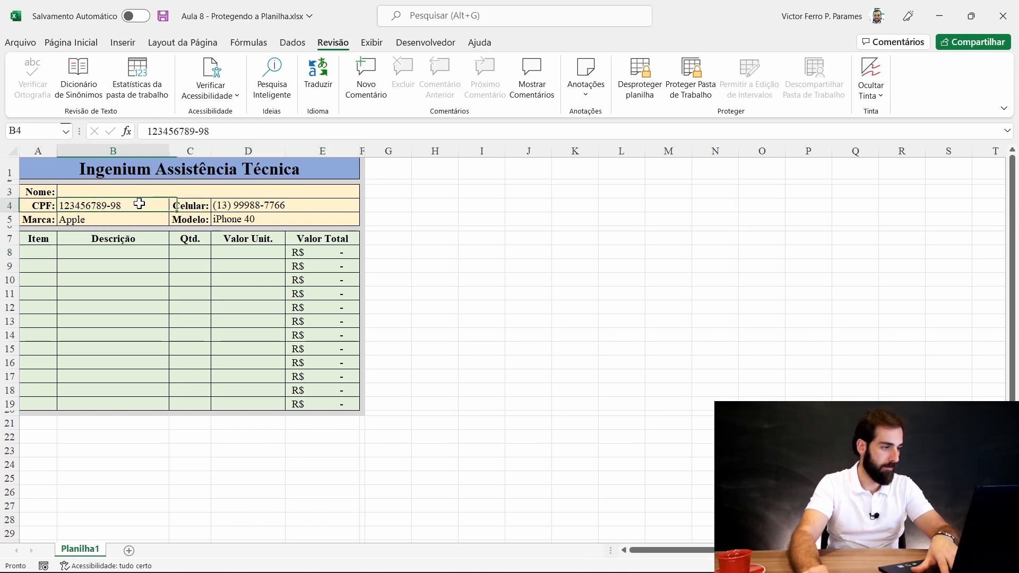
key("Delete")
key("Down")
key("Delete")
left_click(216, 206)
key("Delete")
left_click(249, 220)
key("Delete")
left_click(269, 265)
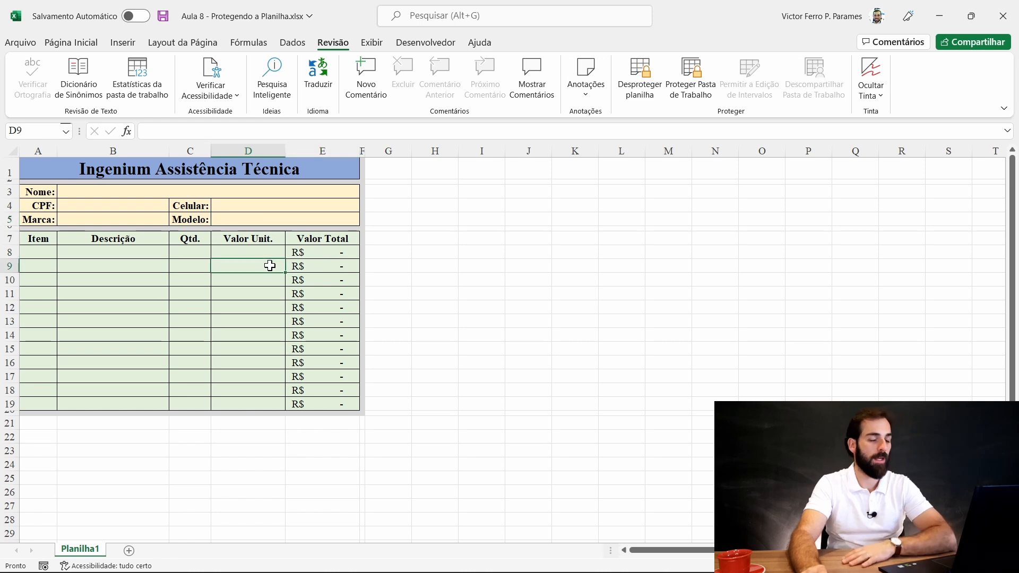
- Remove the sheet protection and return to the Página Inicial tab
left_click(640, 77)
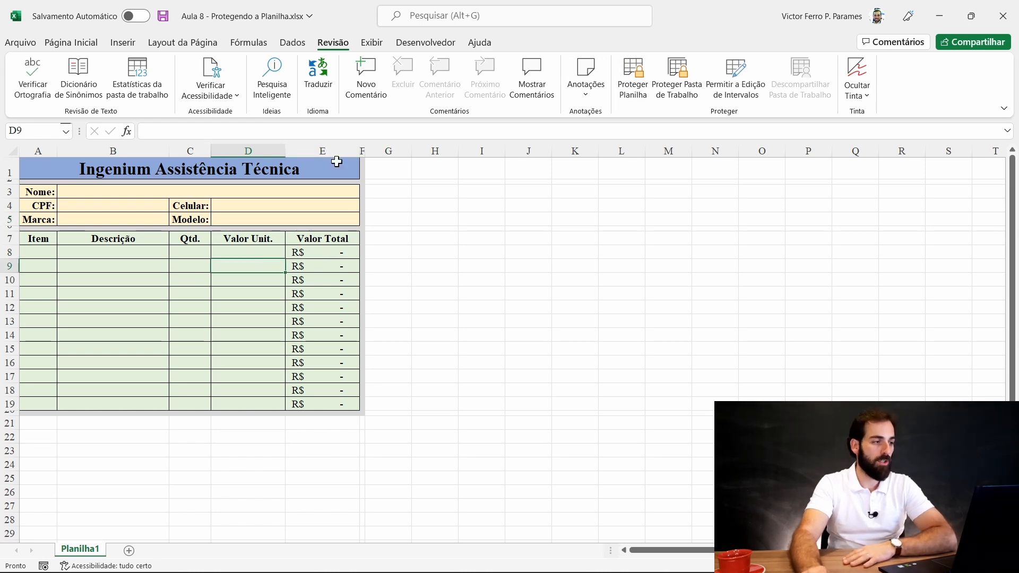
left_click(78, 45)
left_click(613, 318)
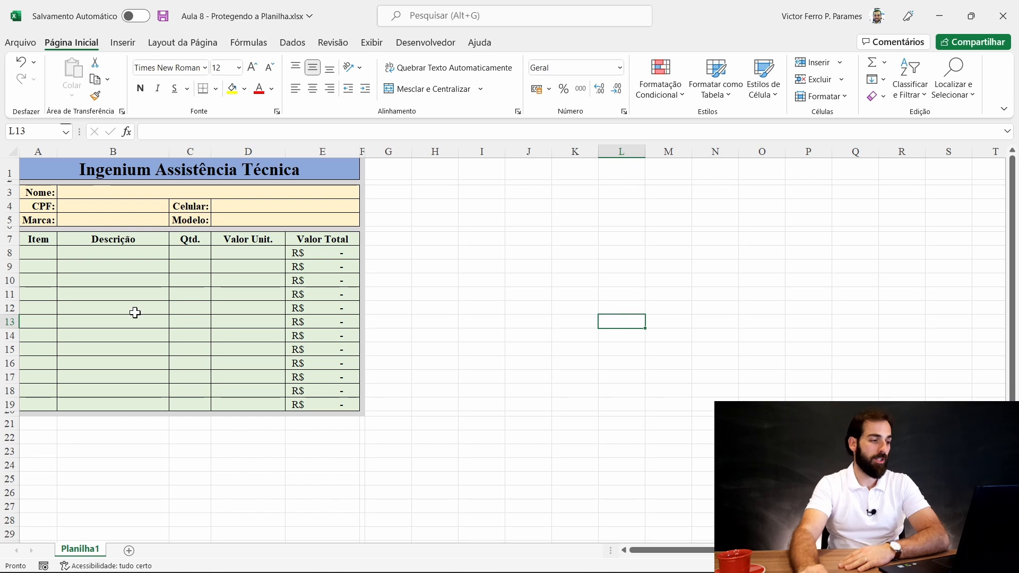
left_click(118, 221)
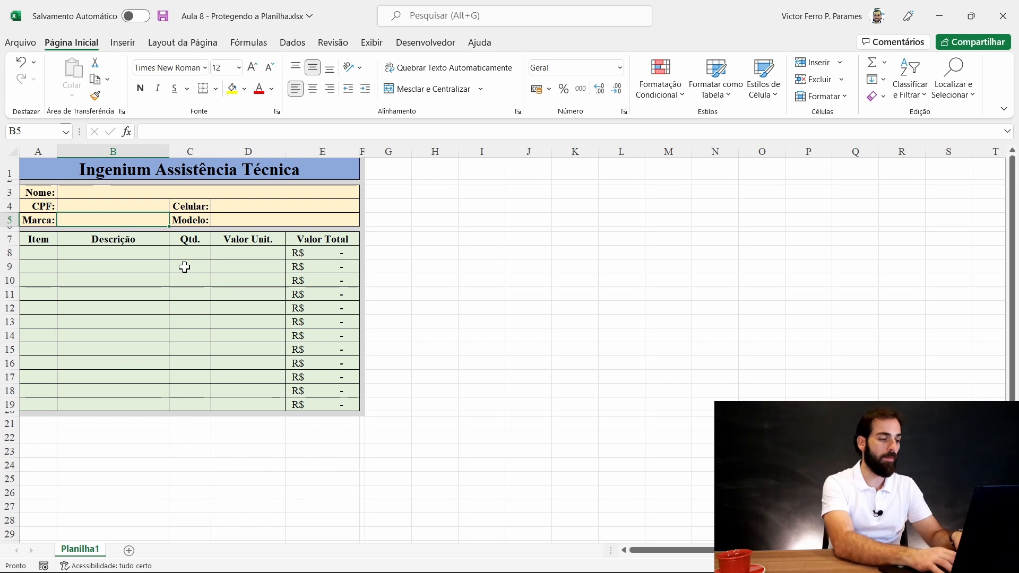
type("Apple")
key("Return")
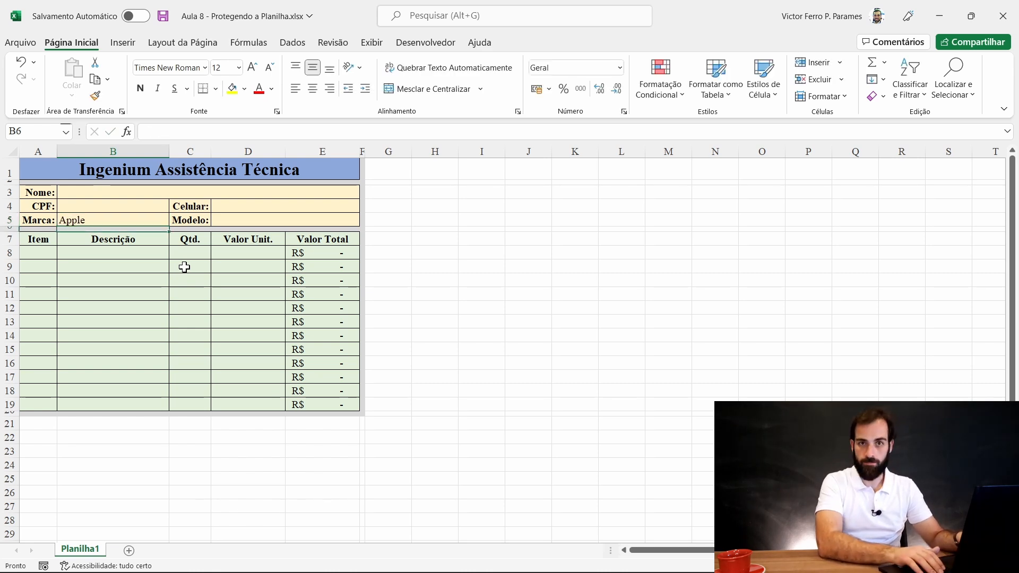
key("Up")
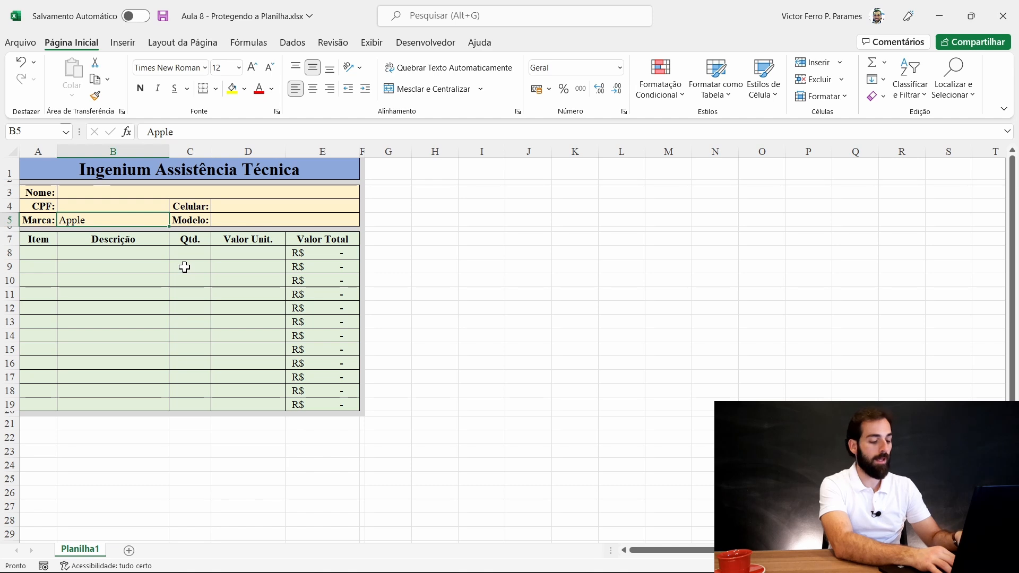
type("Apl")
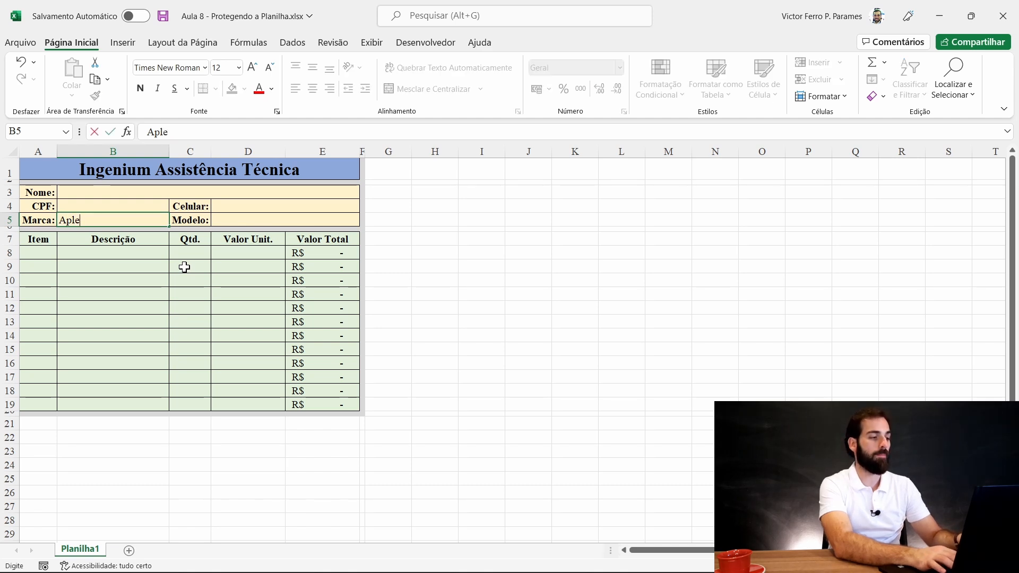
key("Tab")
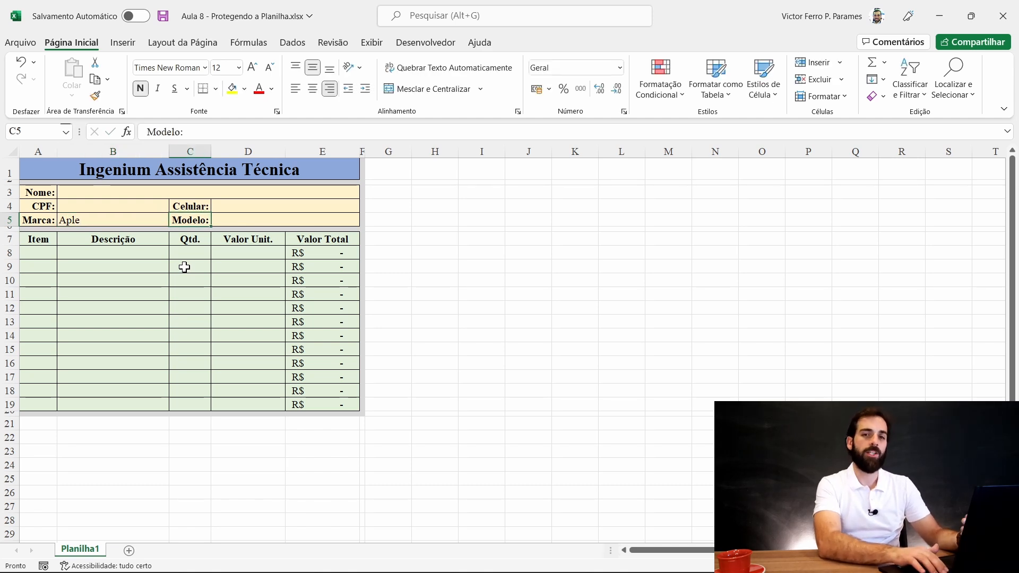
key("Left")
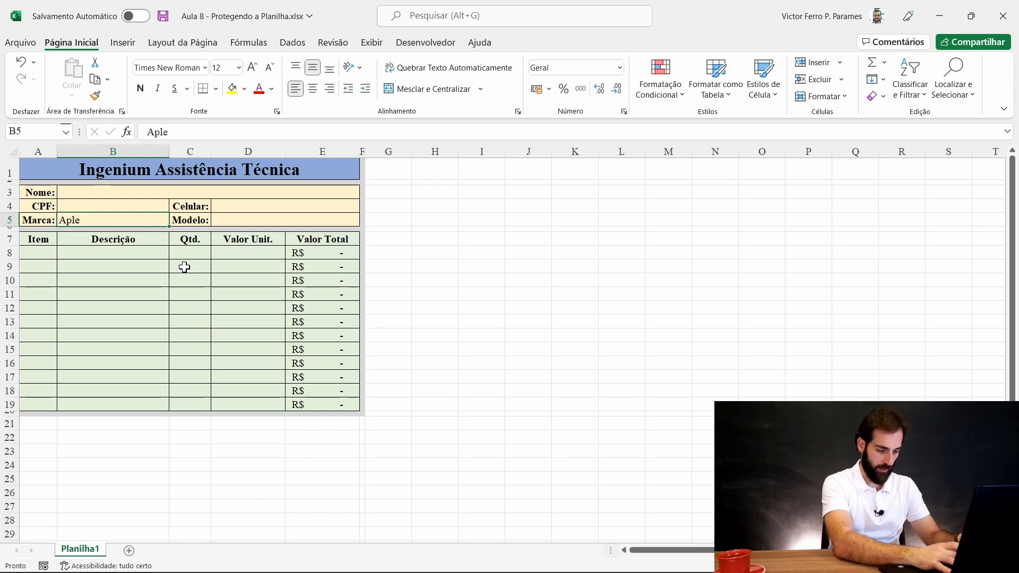
type("Xi")
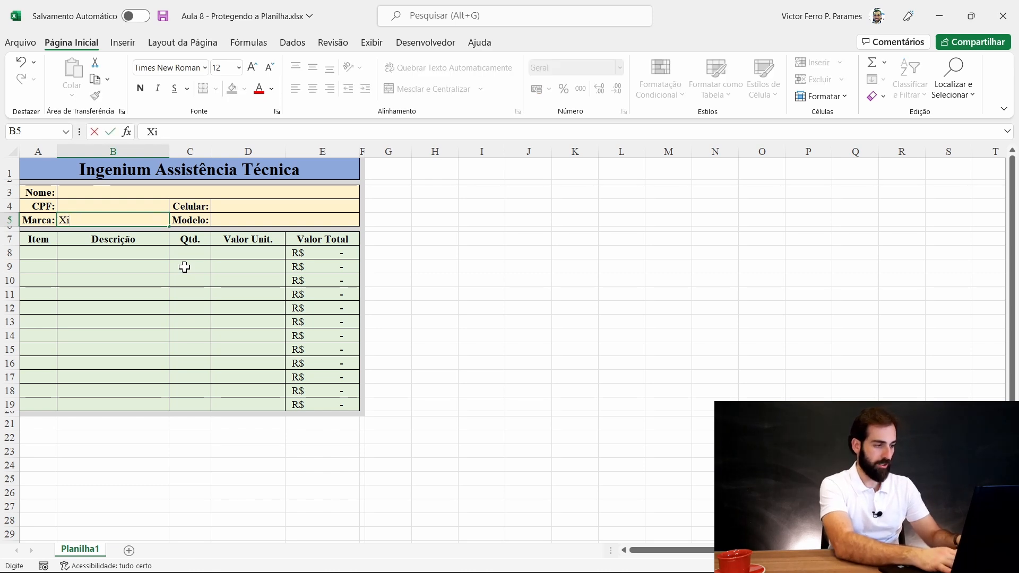
type("omi")
key("Return")
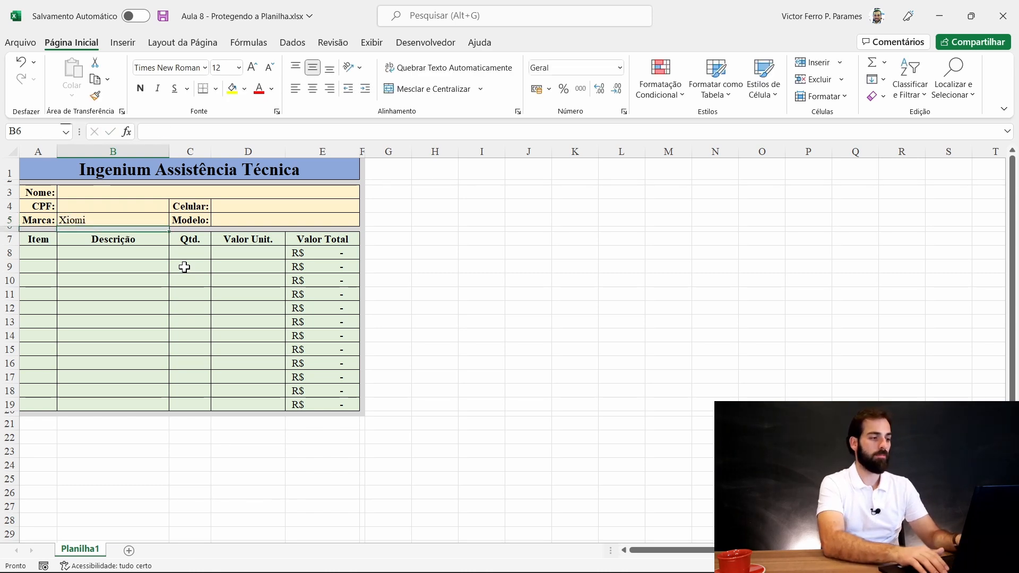
key("Up")
type("Xiumi")
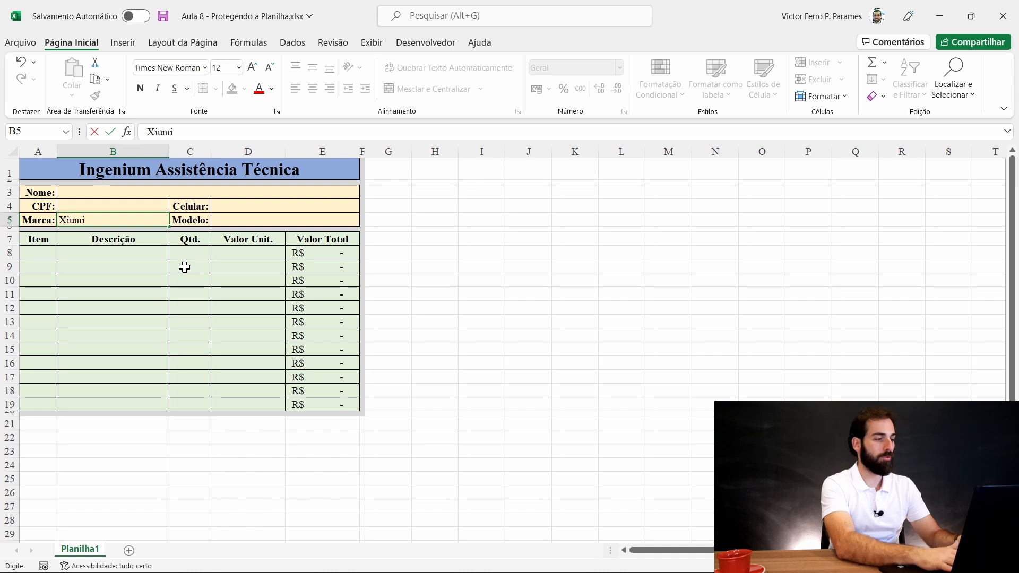
key("Return")
key("Up")
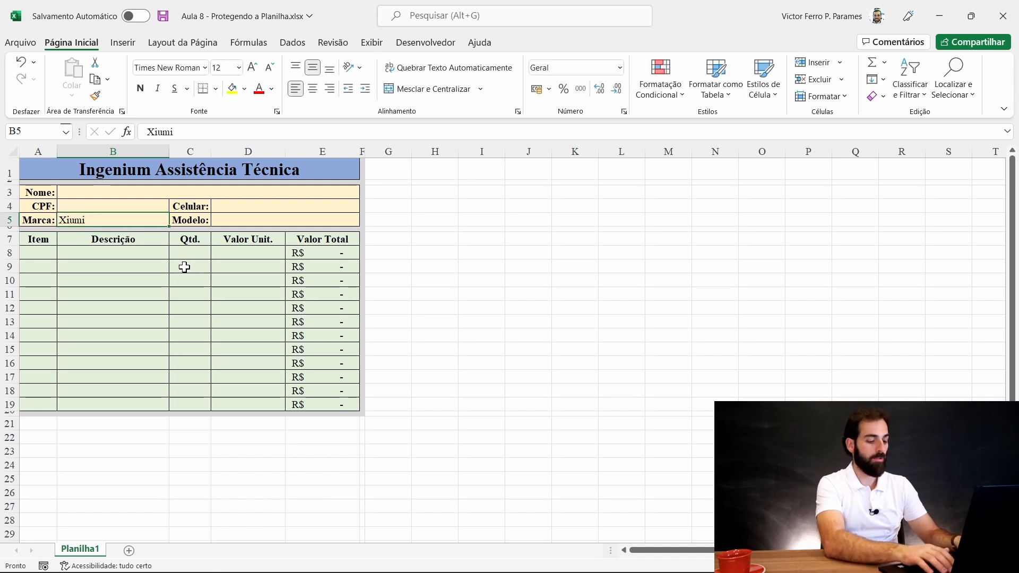
type("Xiaomi")
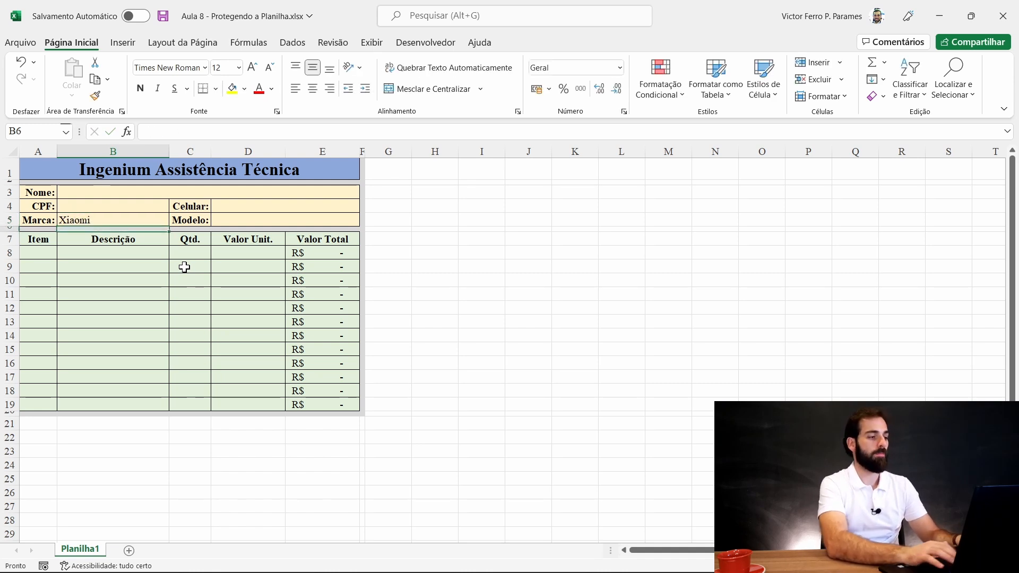
key("Return")
key("Up")
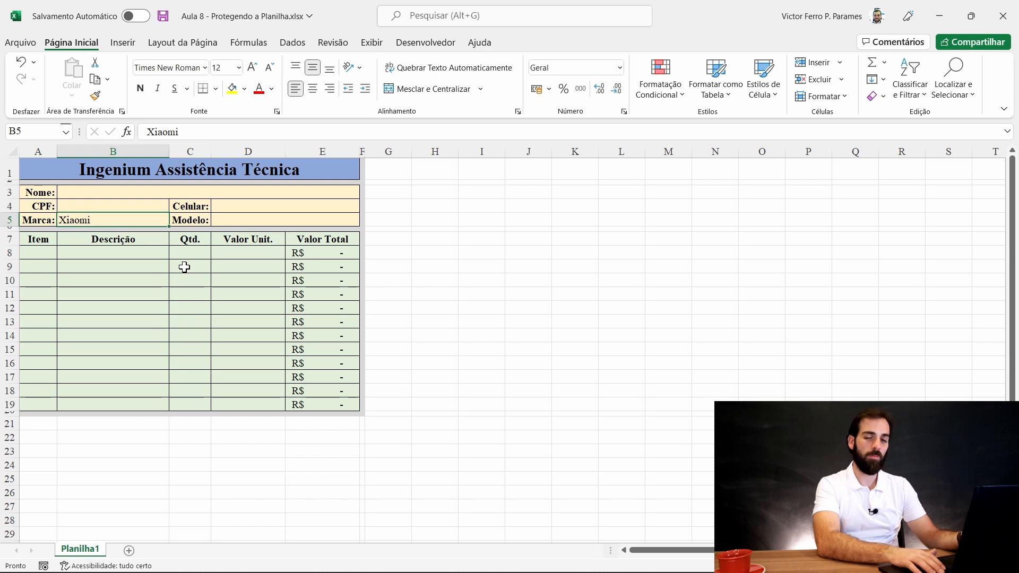
key("Delete")
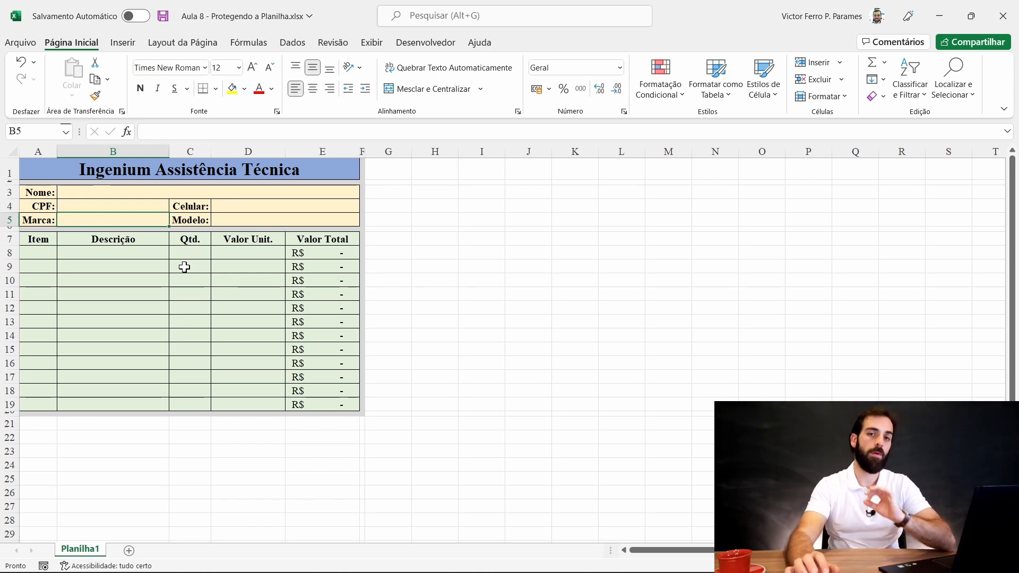
- Insert Planilha2 and enter Apple and Samsung in B2:B3
left_click(128, 551)
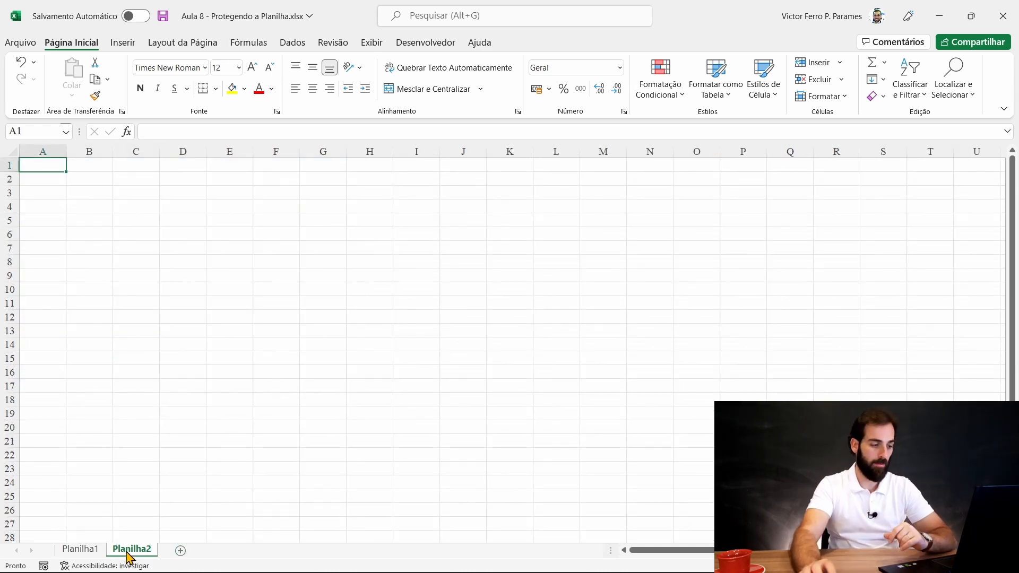
left_click(82, 177)
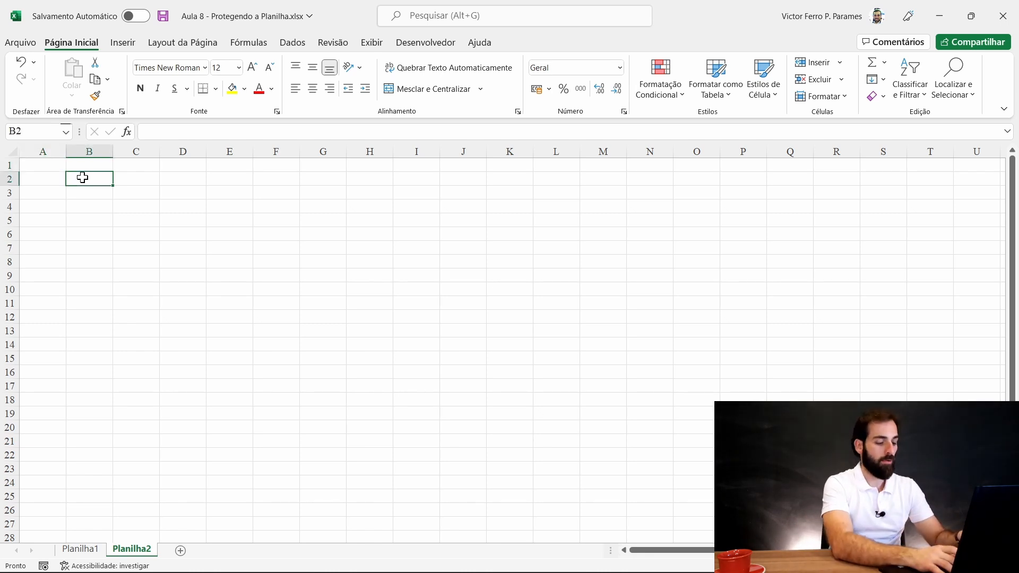
type("Apple")
key("Return")
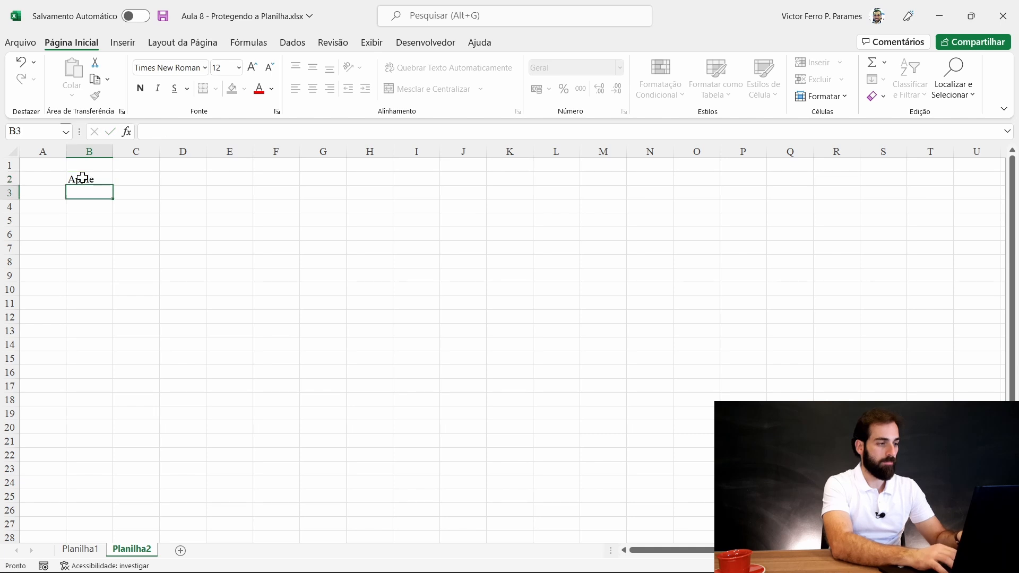
type("Samgsun")
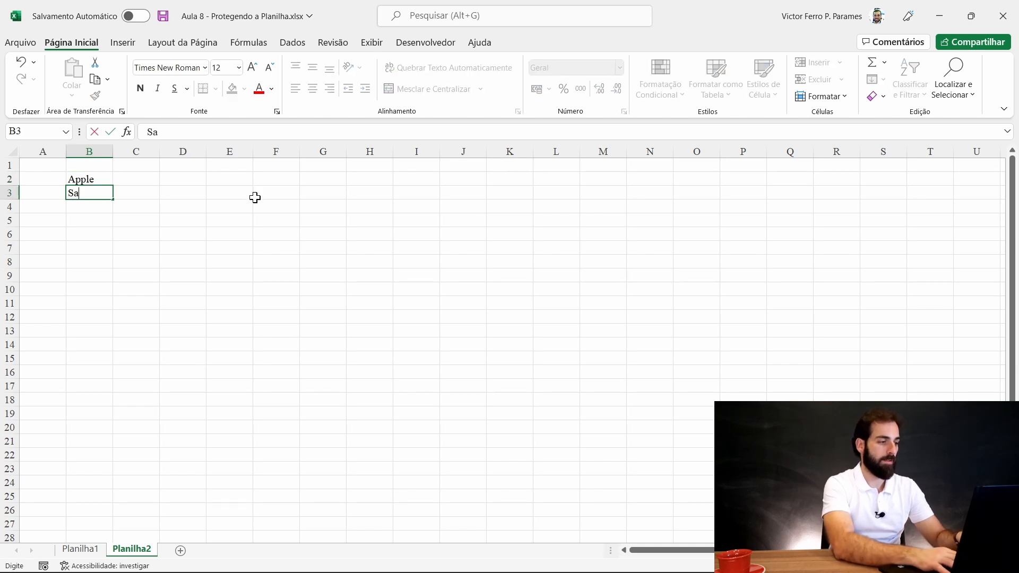
key("BackSpace")
key("BackSpace")
type("un")
key("BackSpace")
key("BackSpace")
key("BackSpace")
key("BackSpace")
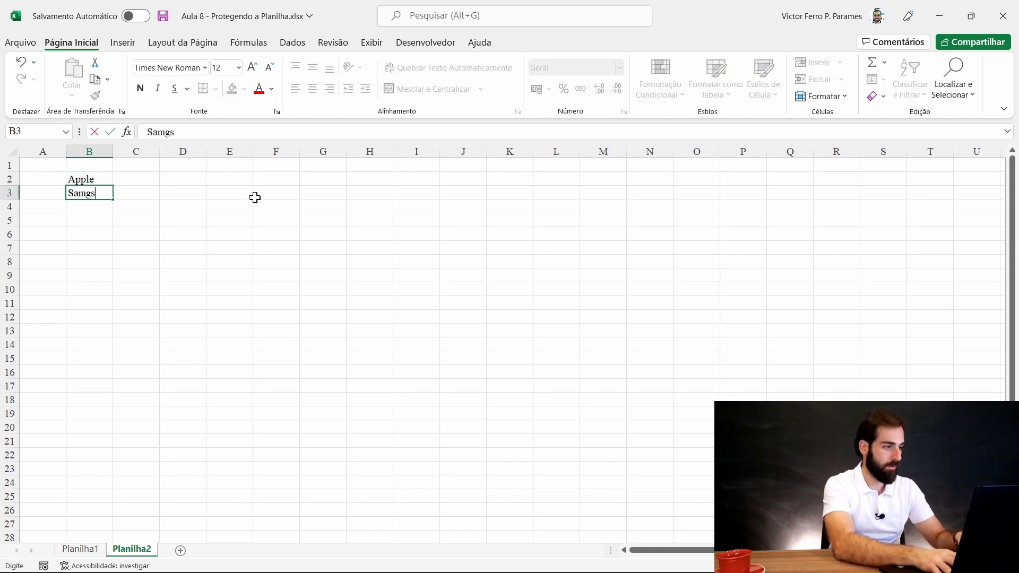
type("sung")
key("Return")
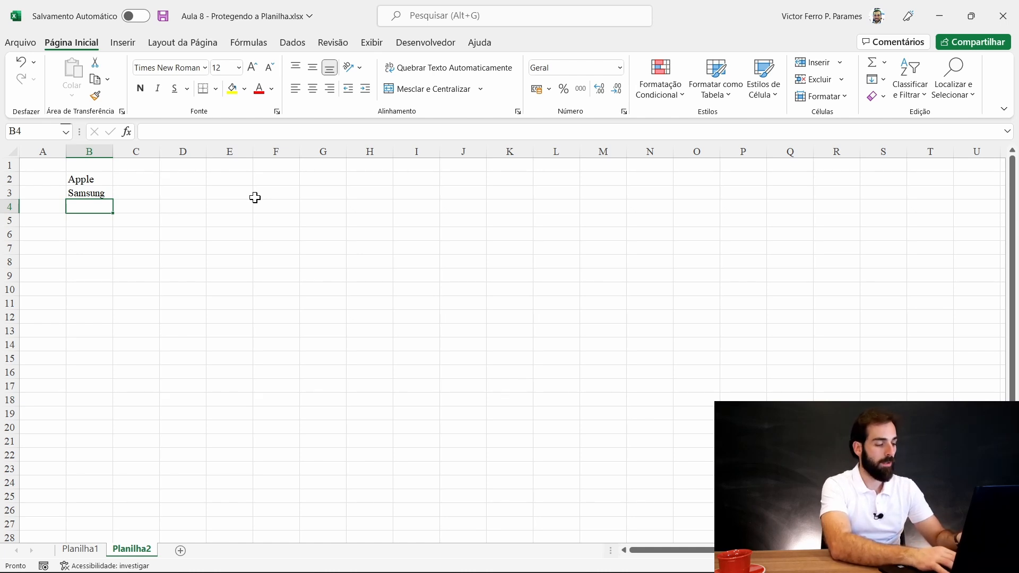
- Add Xiaomi and Motorola in B4:B5 and check the B2:B5 brand list
type("Xiaomi")
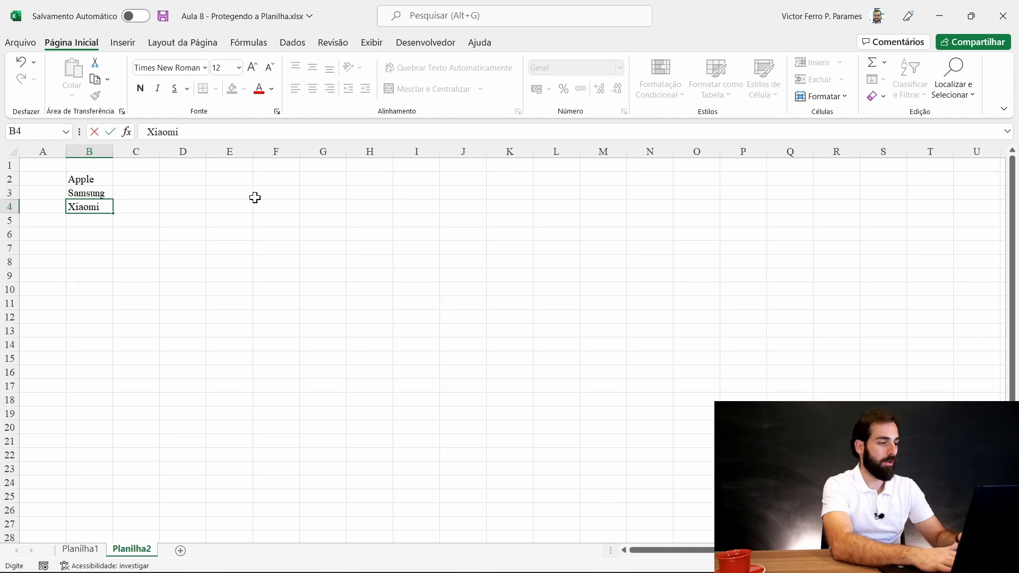
key("Return")
type("Moto")
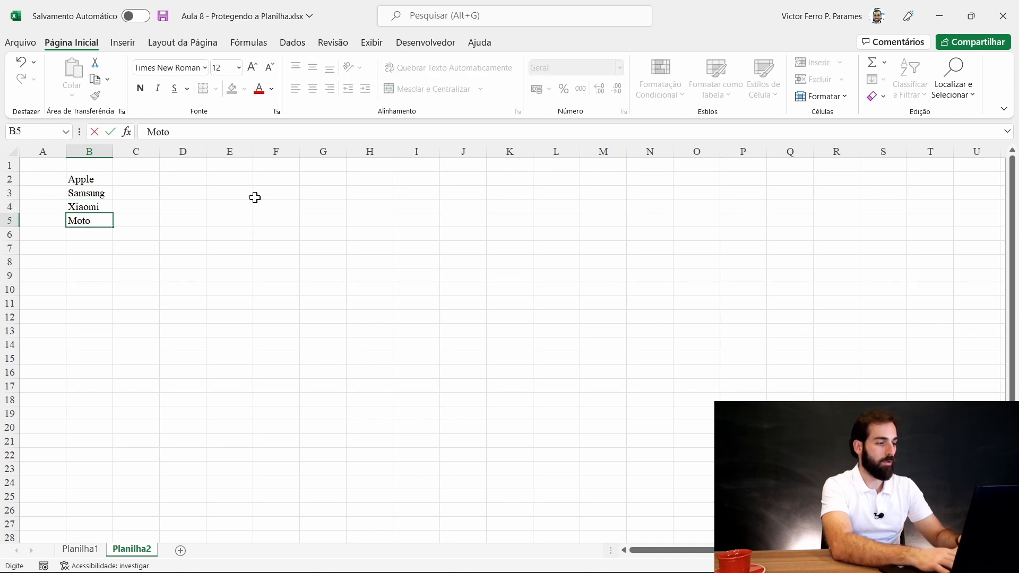
type("rola")
key("Return")
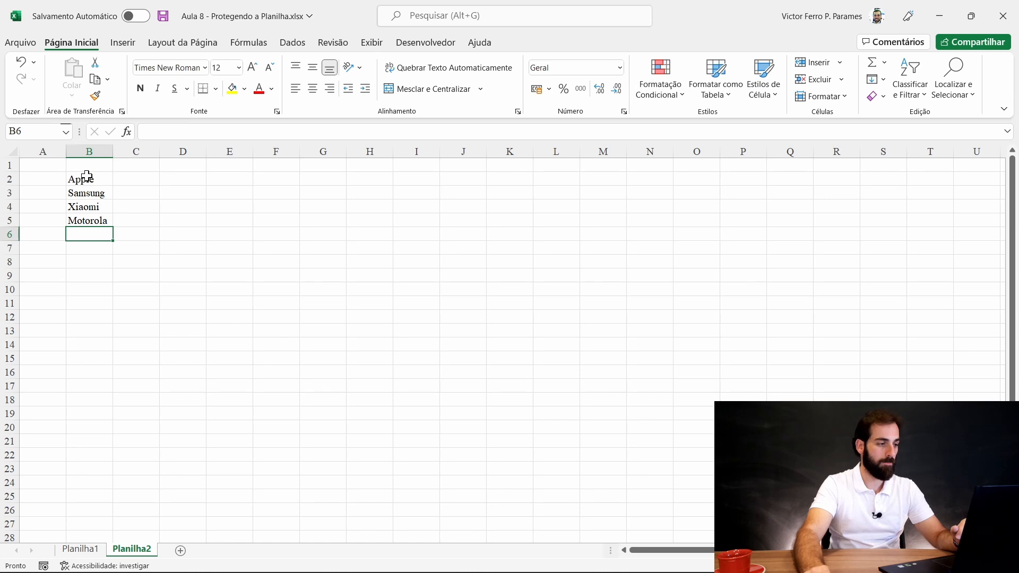
left_click_drag(87, 177, 84, 227)
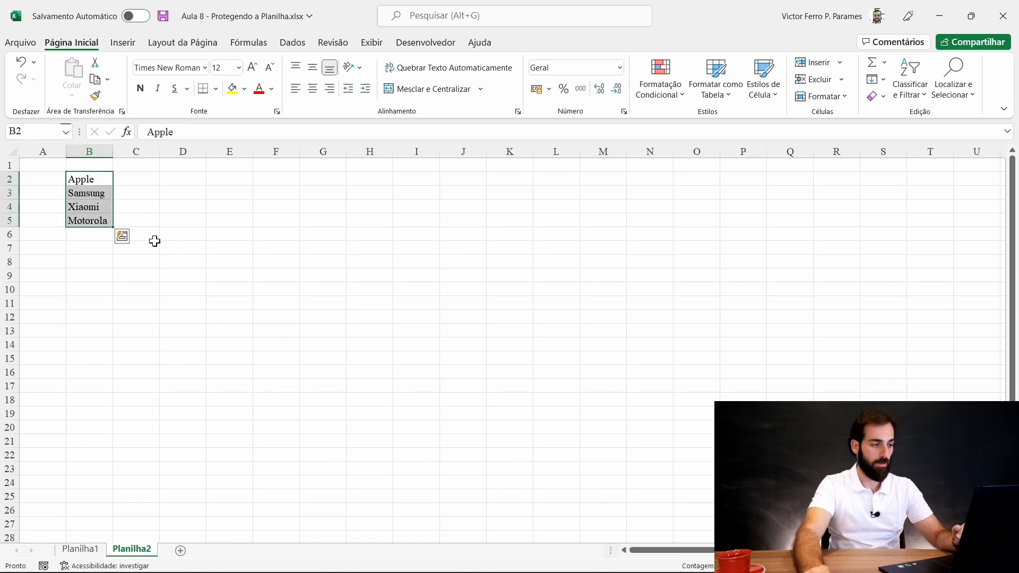
left_click(98, 237)
left_click_drag(101, 179, 94, 223)
left_click(80, 248)
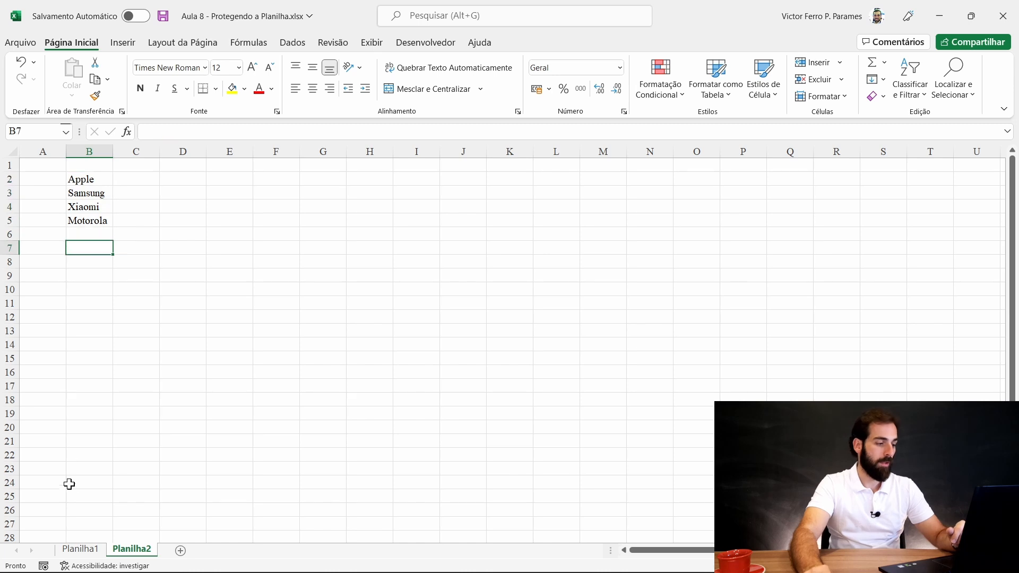
- Back on Planilha1, select Marca cell B5 and open Validação de Dados from the Dados tab
left_click(85, 550)
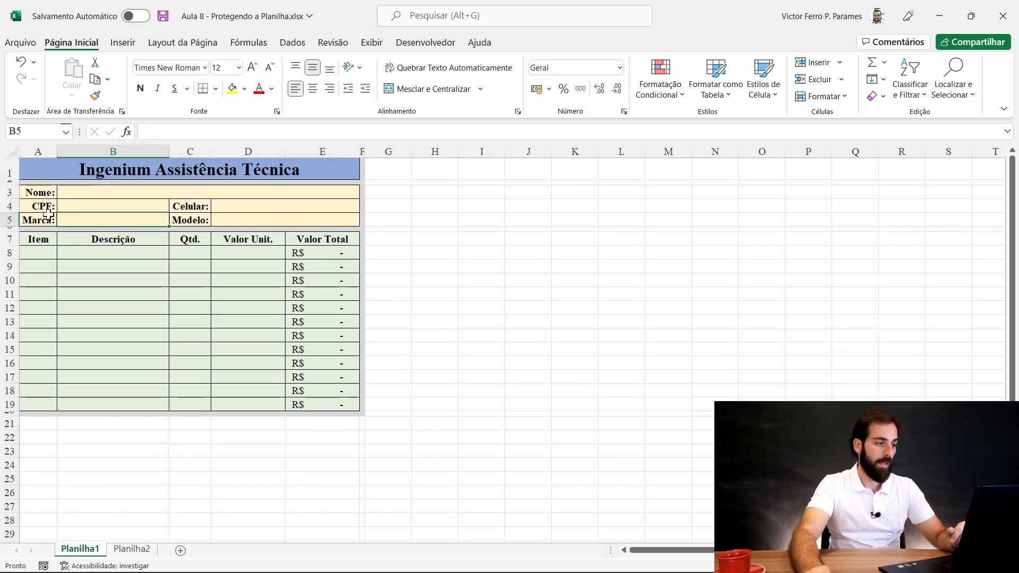
left_click(91, 208)
left_click(70, 221)
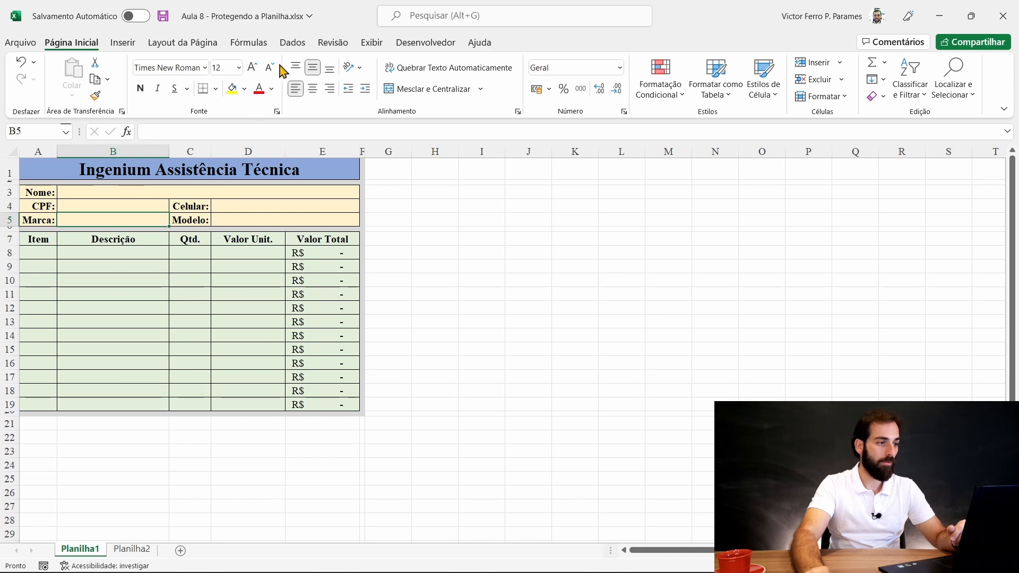
left_click(292, 43)
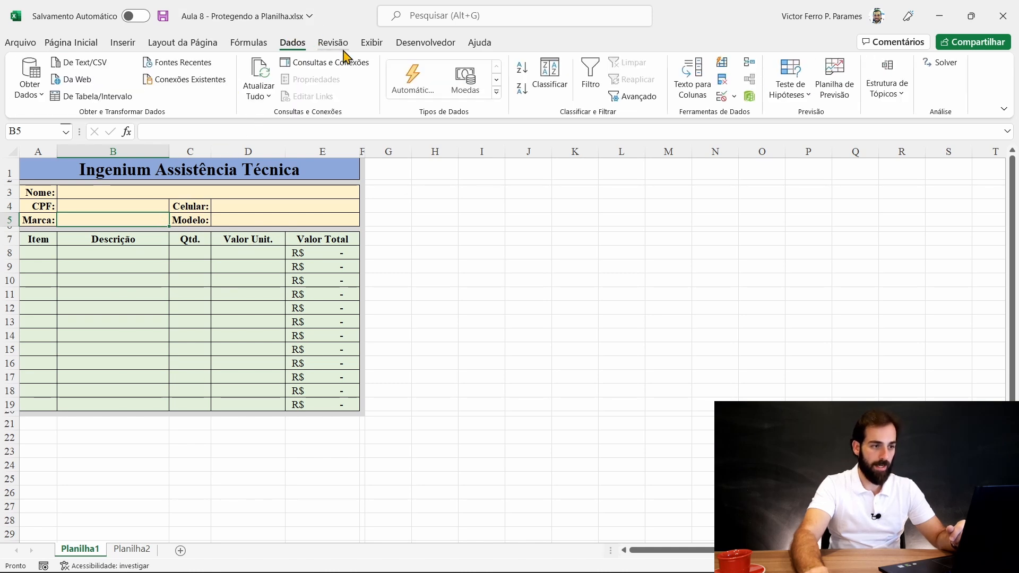
left_click(734, 97)
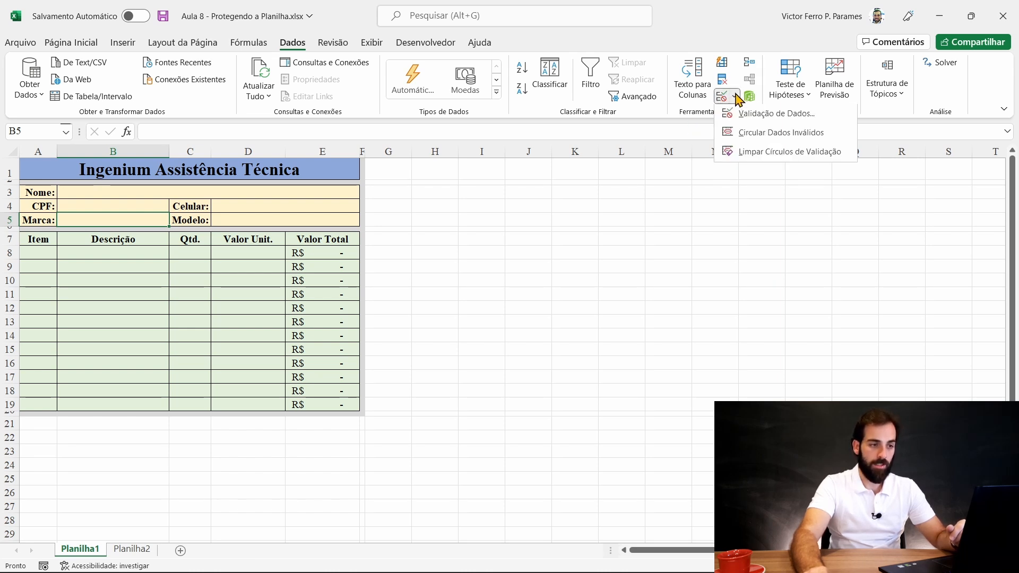
left_click(776, 115)
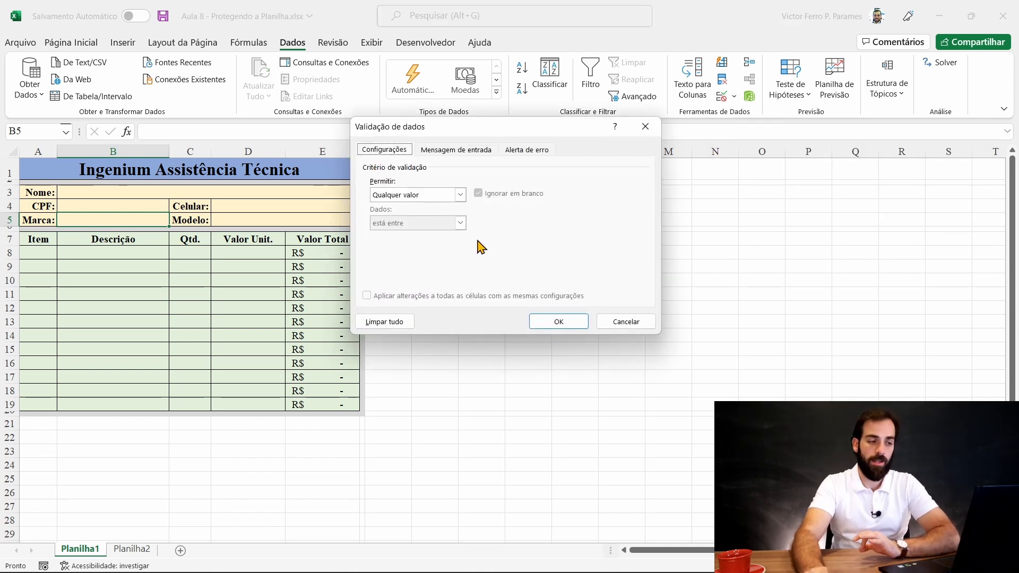
- Try a whole-number rule with the between, not between, equal to and not equal to conditions
left_click(461, 195)
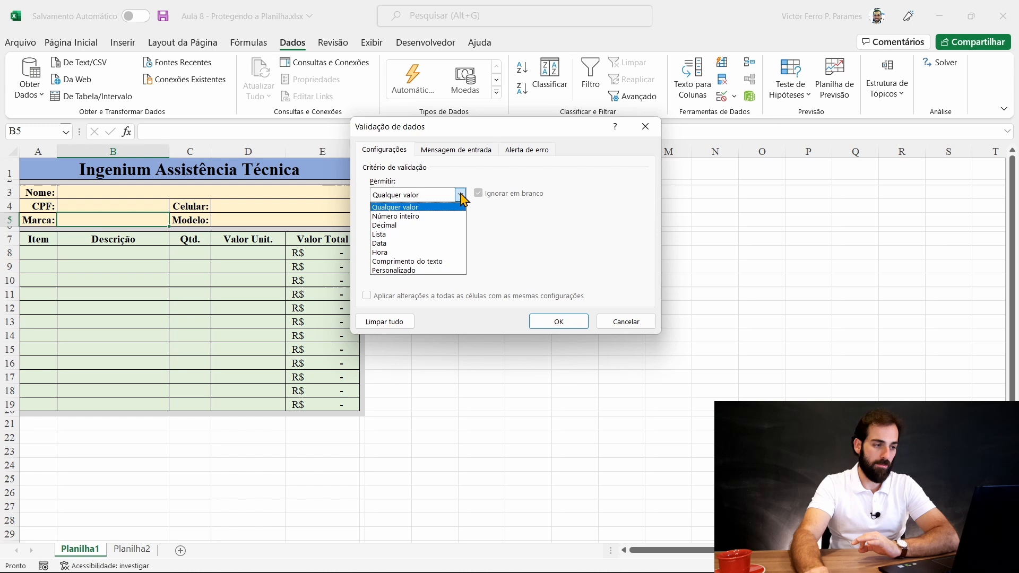
left_click(421, 216)
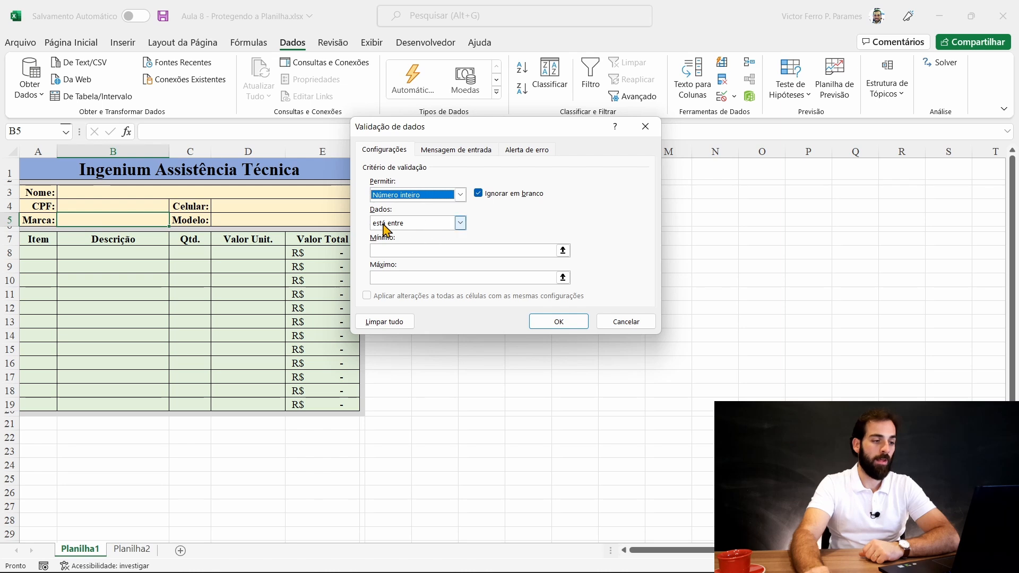
left_click(402, 254)
left_click(400, 280)
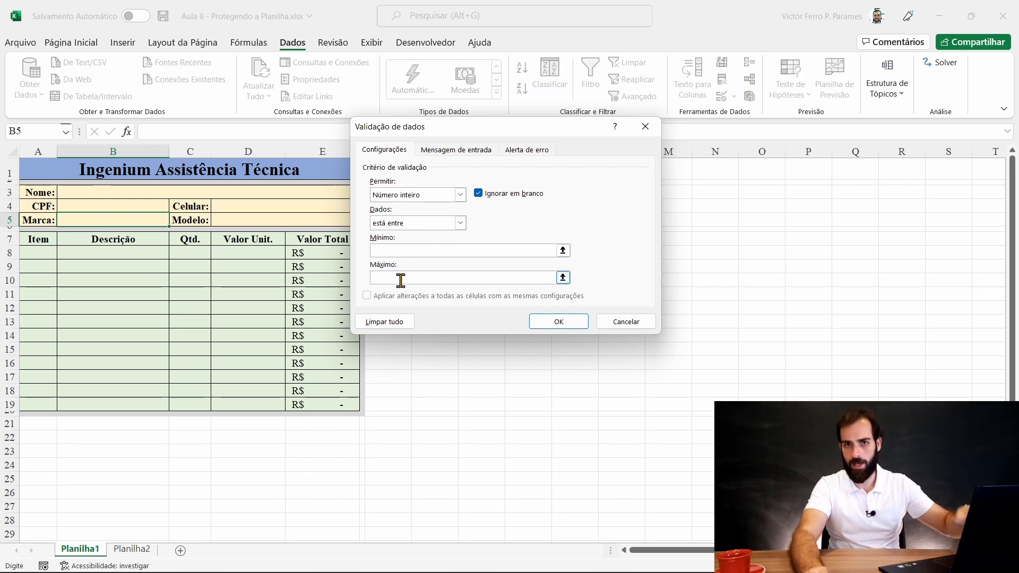
left_click(436, 250)
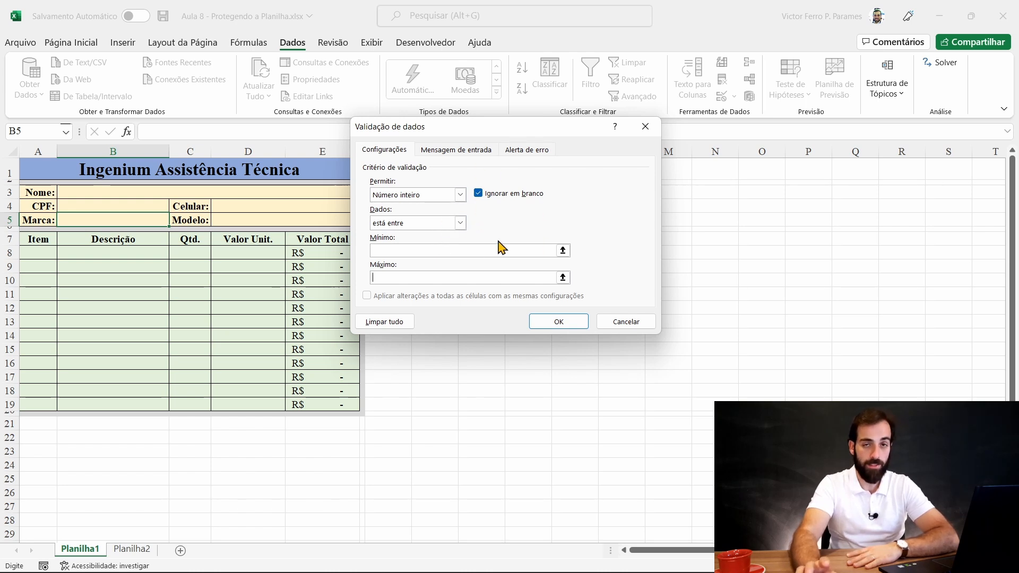
left_click(460, 223)
left_click(460, 196)
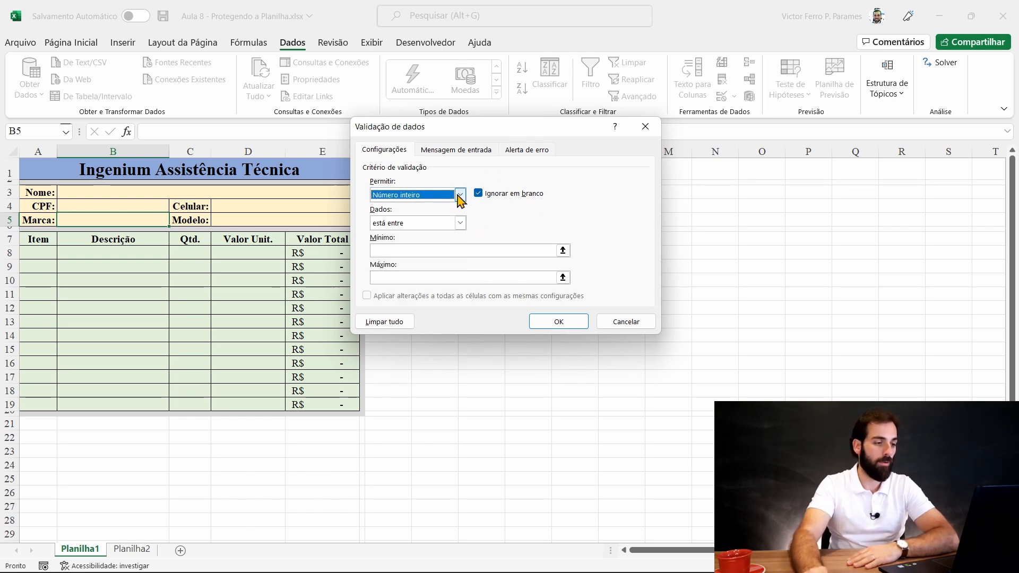
left_click(460, 195)
left_click(458, 200)
left_click(460, 223)
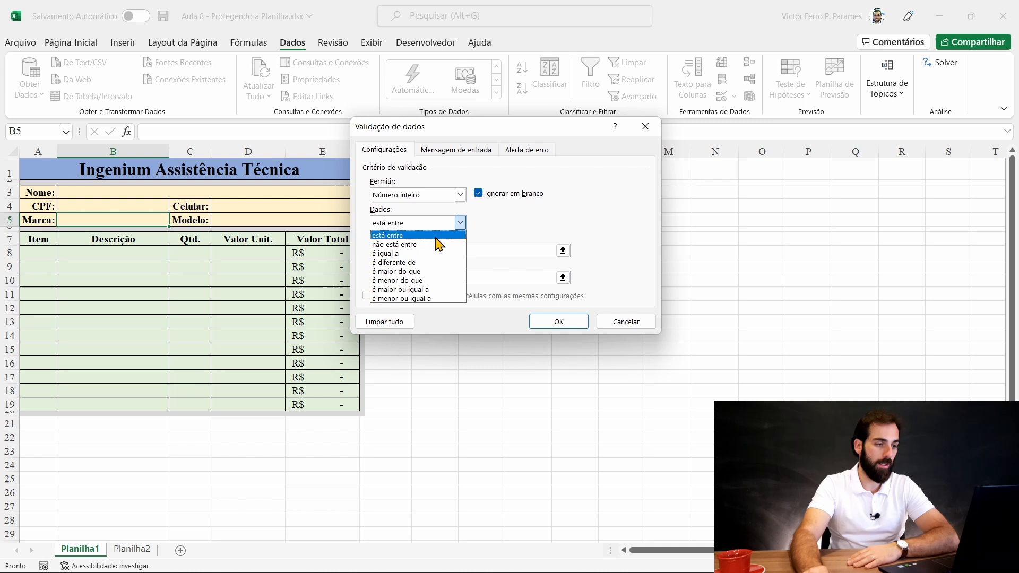
left_click(426, 245)
left_click(459, 222)
left_click(419, 253)
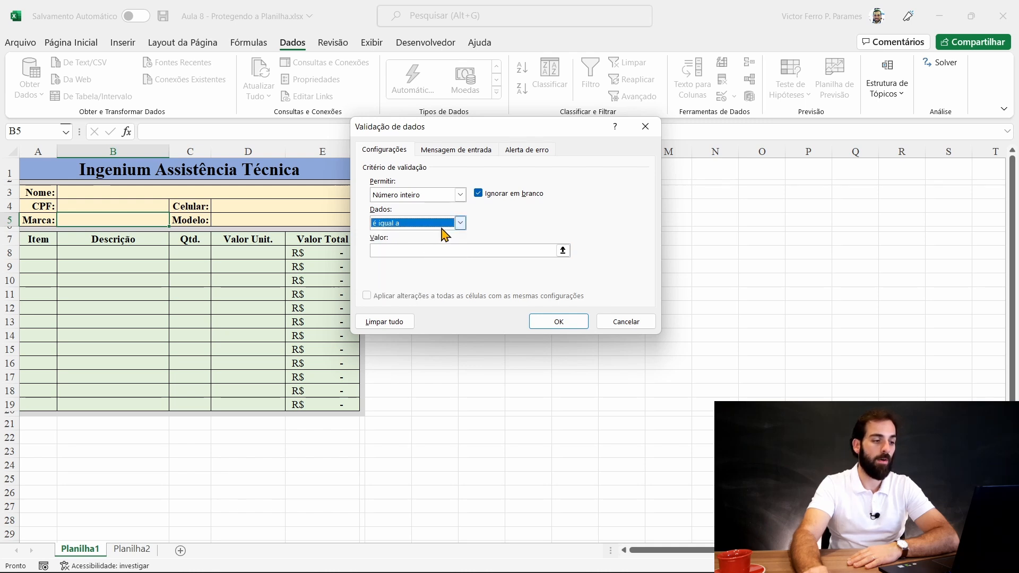
left_click(460, 222)
left_click(413, 262)
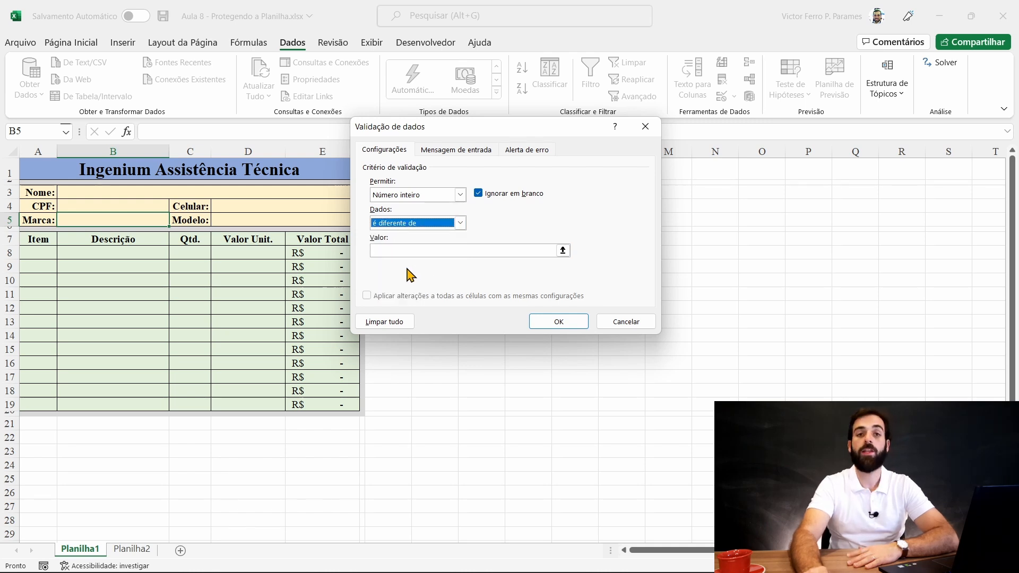
- Switch Permitir from Decimal to Lista
left_click(407, 196)
left_click(409, 226)
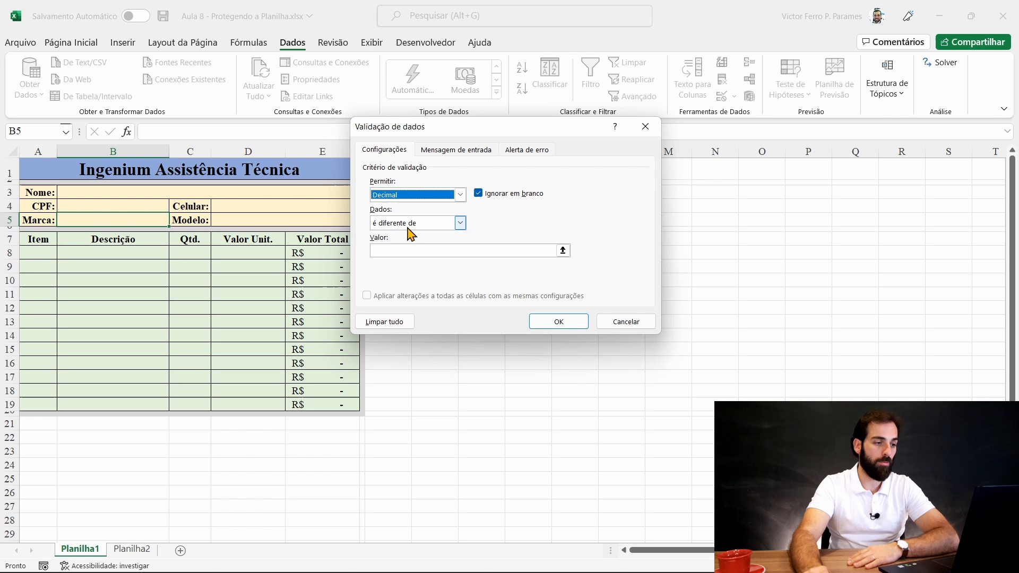
left_click(434, 196)
left_click(416, 233)
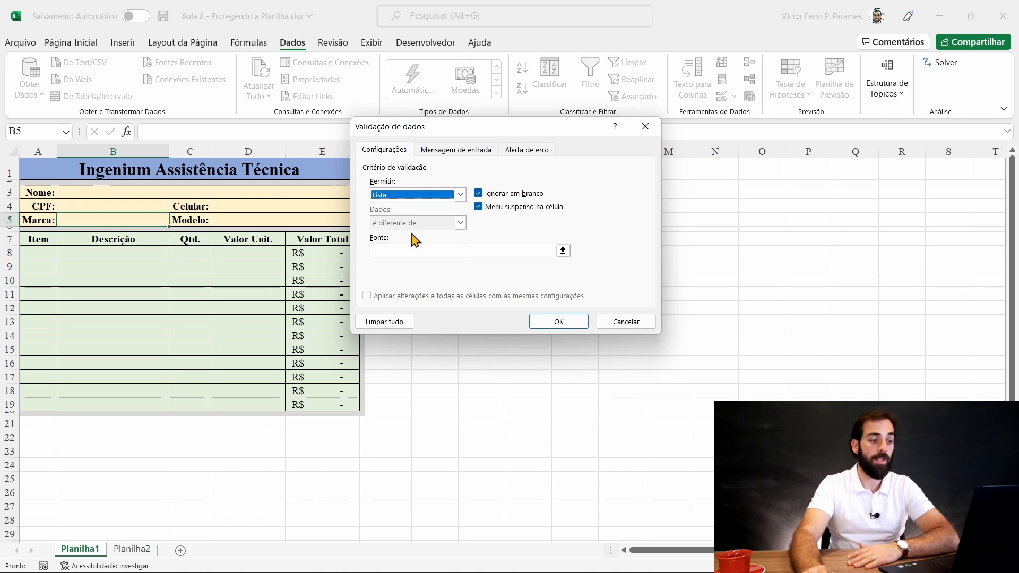
left_click(456, 193)
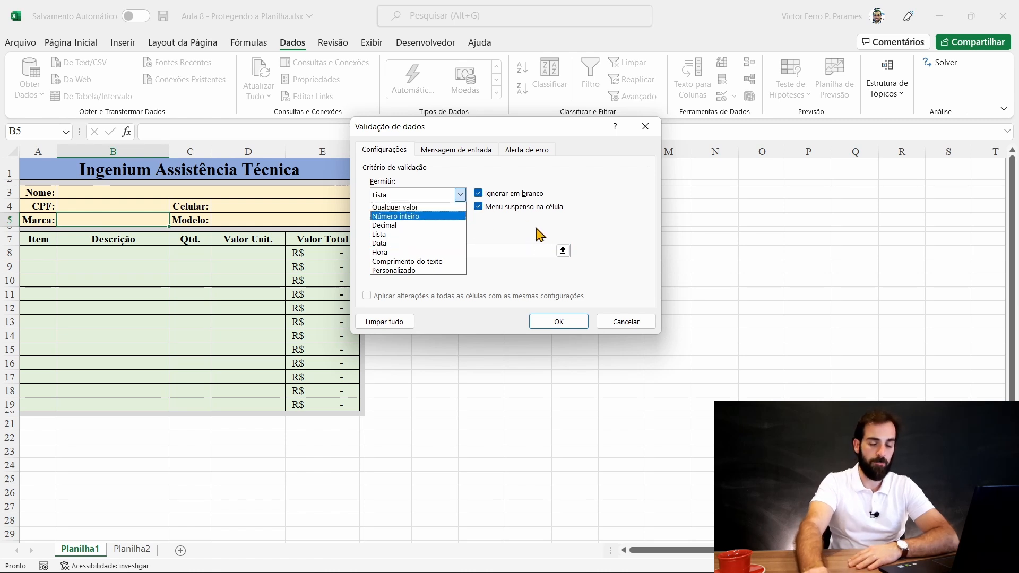
left_click(487, 236)
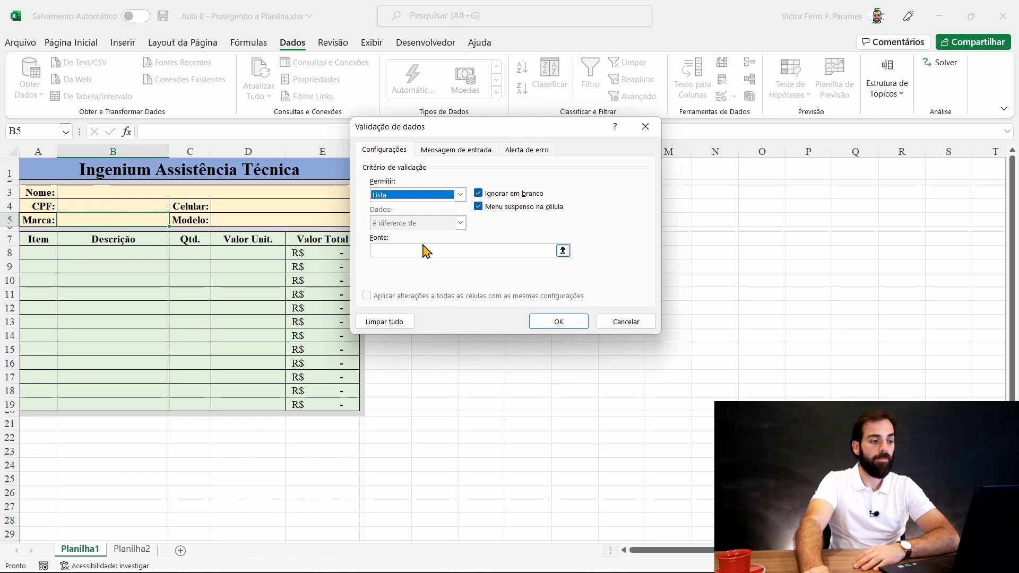
- Set the list source to Planilha2 B2:B5 and apply the validation to B5
left_click(563, 250)
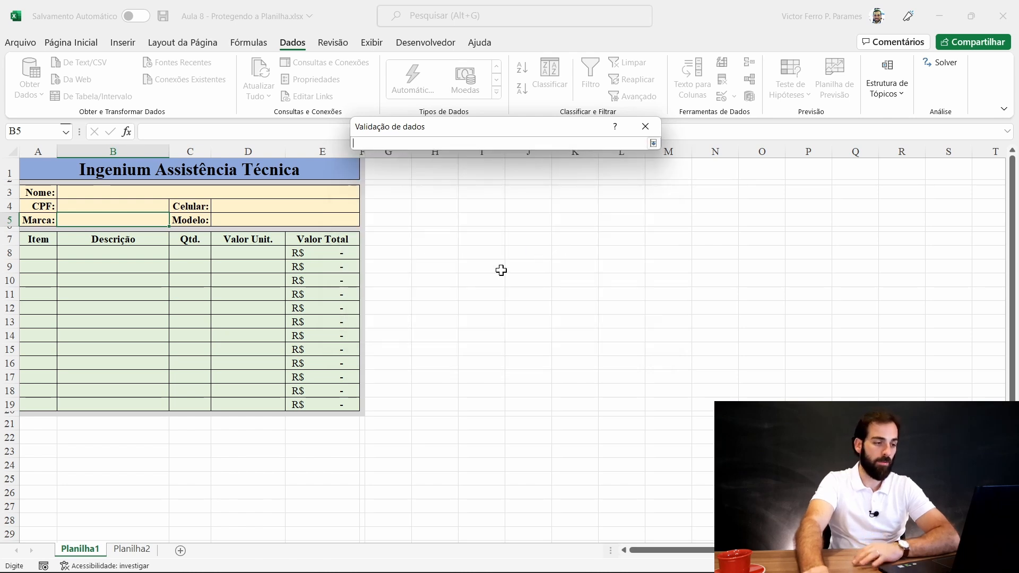
left_click(136, 550)
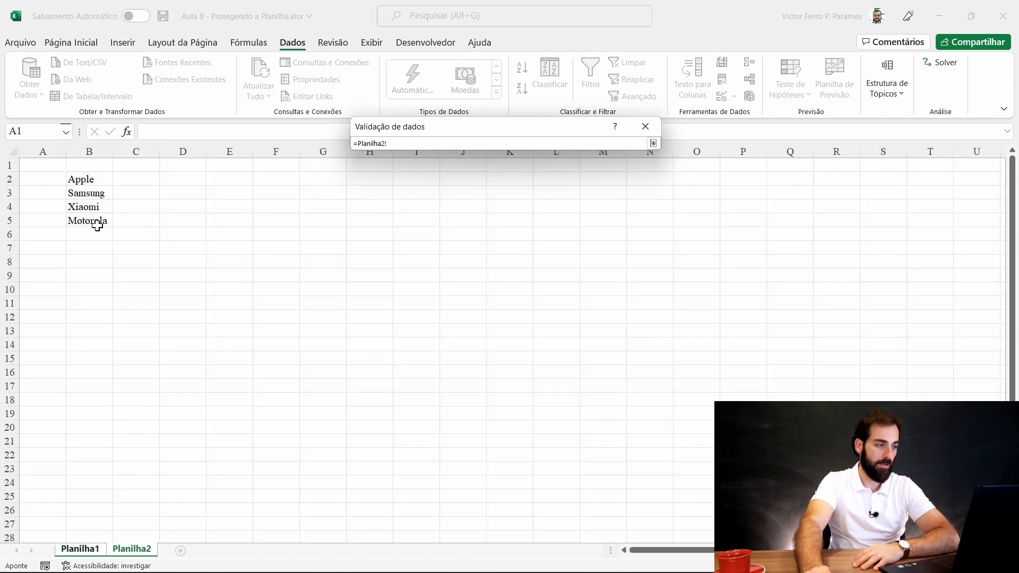
left_click_drag(94, 182, 96, 218)
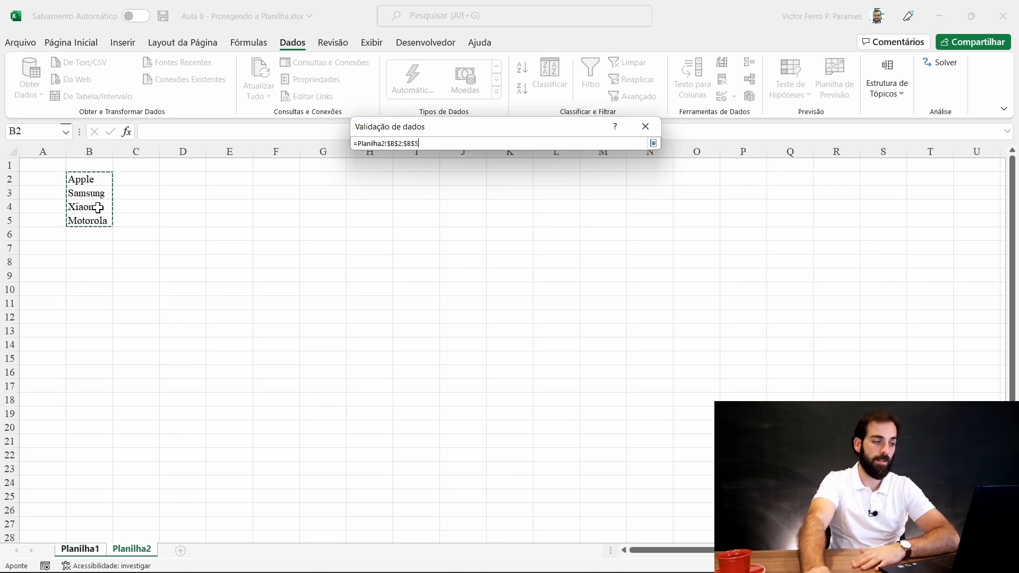
key("Return")
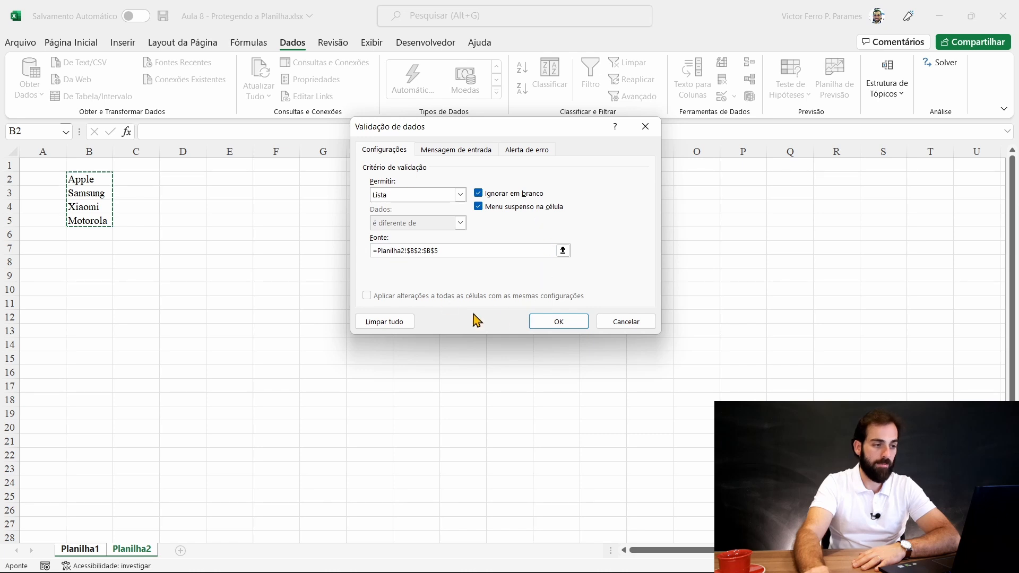
left_click(563, 322)
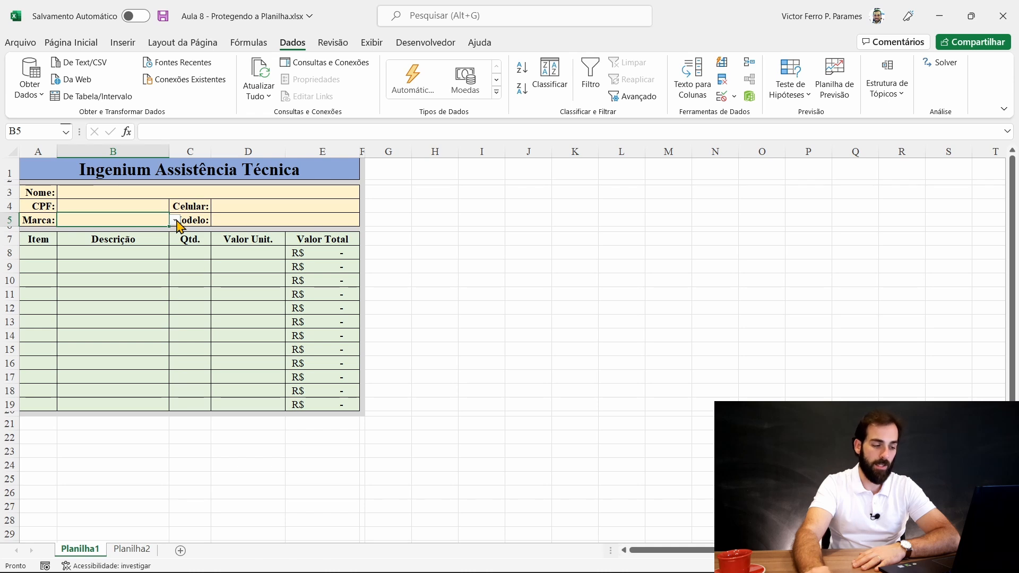
- Turn B5's in-cell dropdown off and then back on in the validation settings
left_click(734, 96)
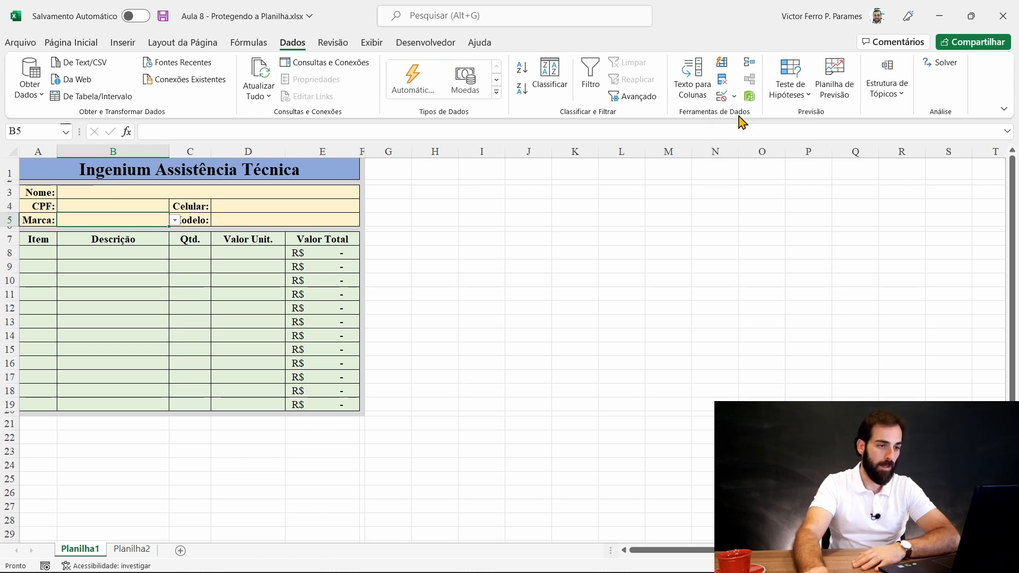
left_click(739, 118)
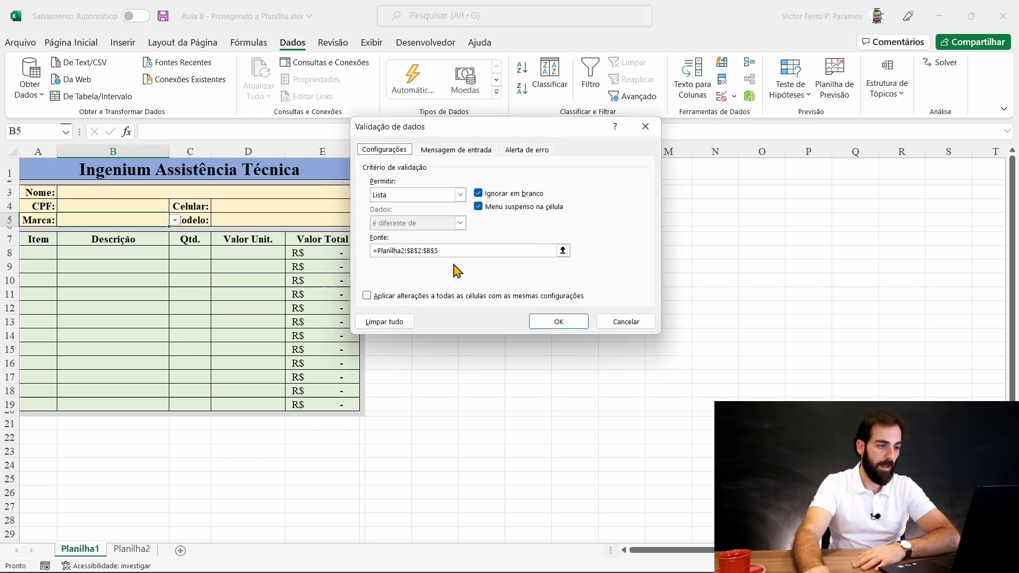
left_click(478, 207)
left_click(558, 321)
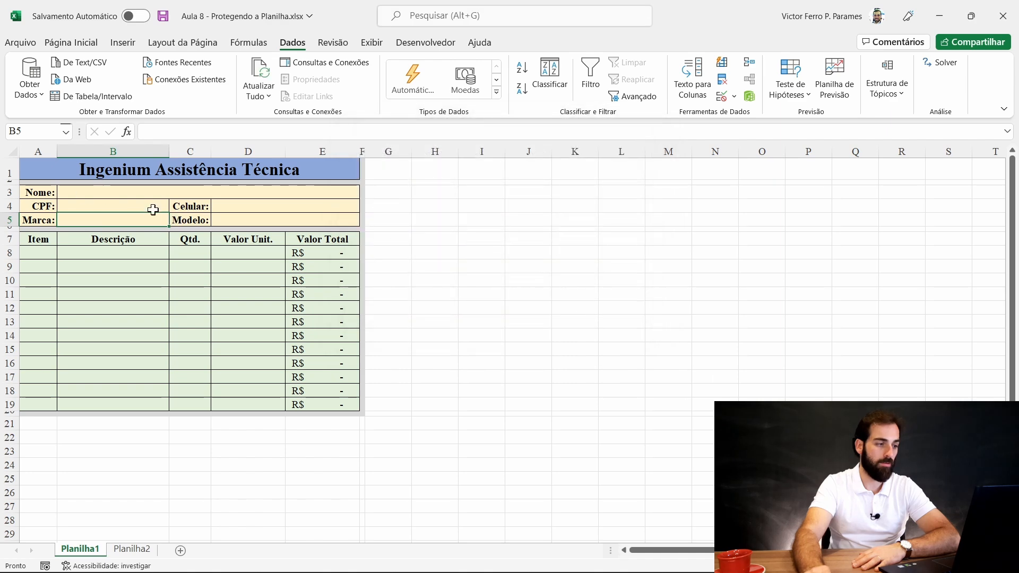
left_click(723, 96)
left_click(737, 114)
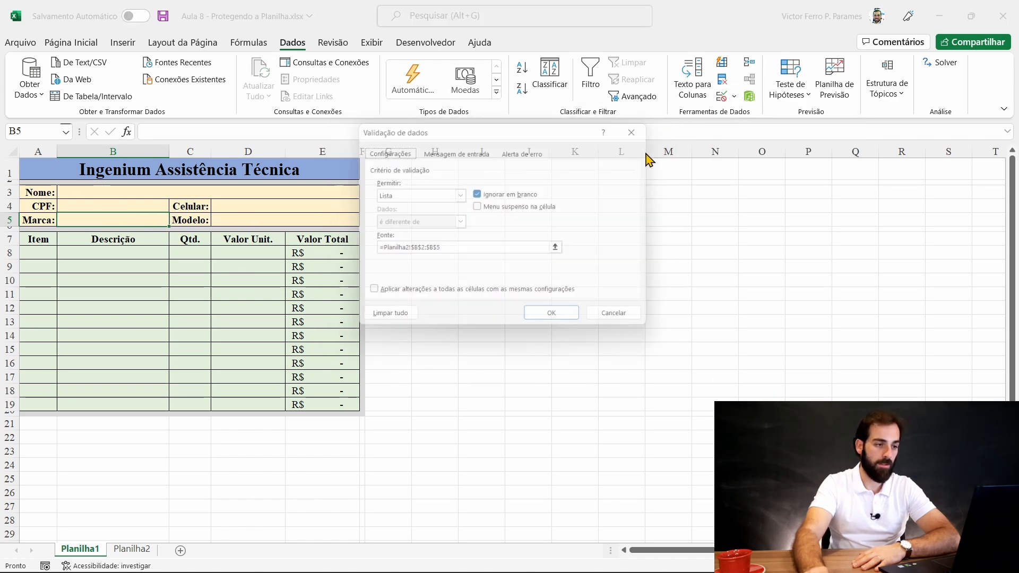
left_click(478, 206)
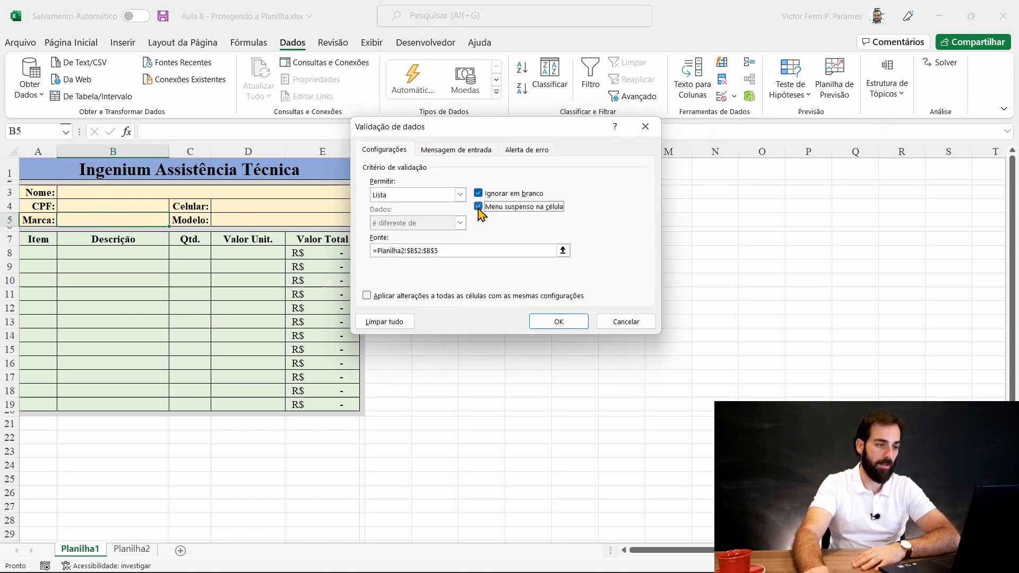
left_click(546, 321)
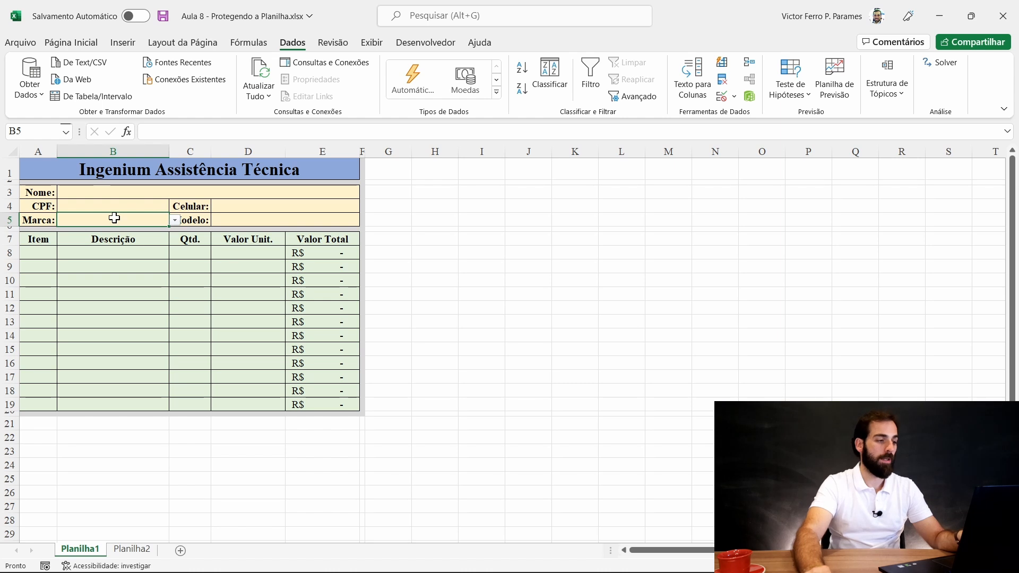
- Choose Apple from the Marca dropdown and move to Modelo cell D5
left_click(176, 221)
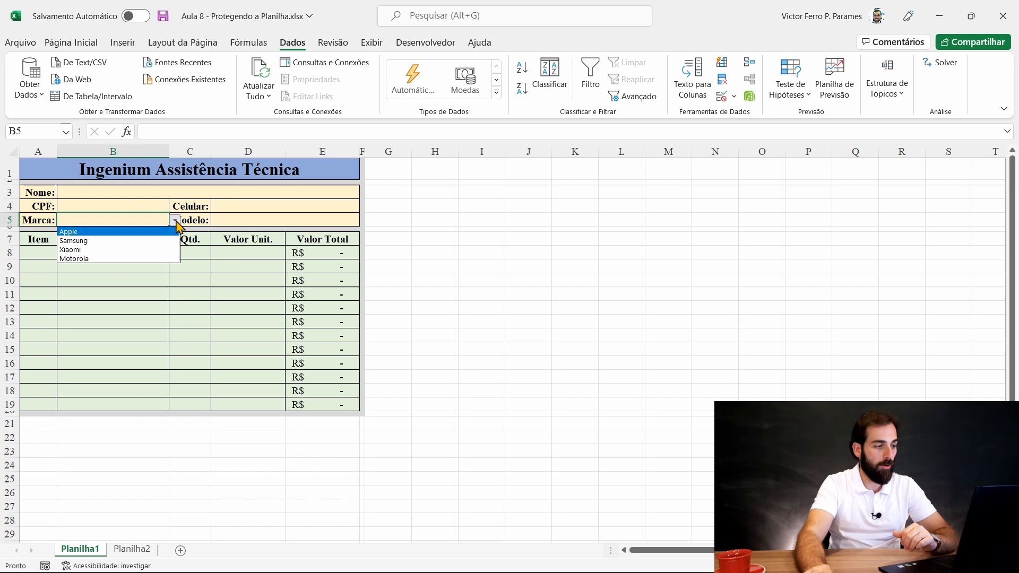
left_click(110, 234)
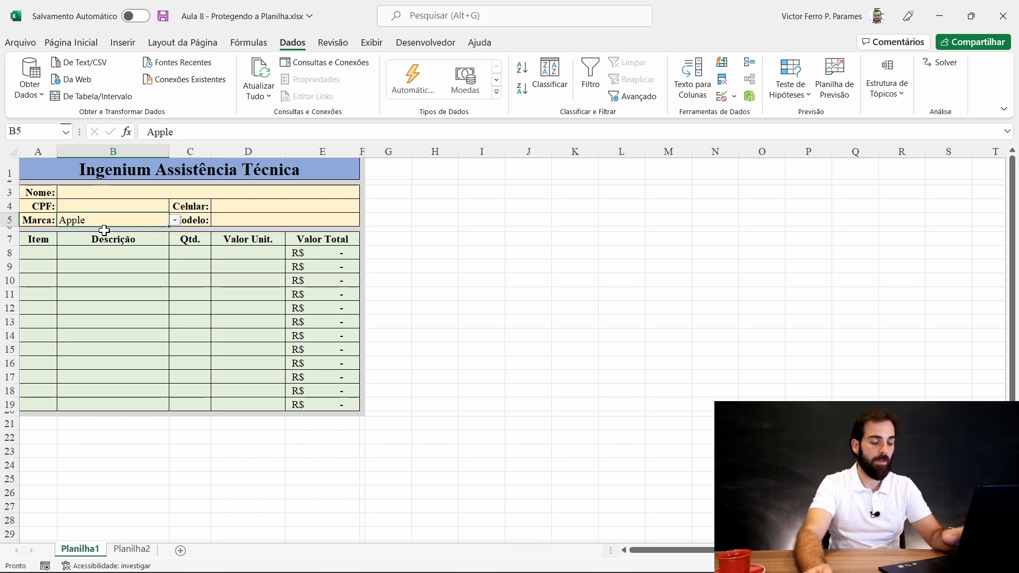
key("Right")
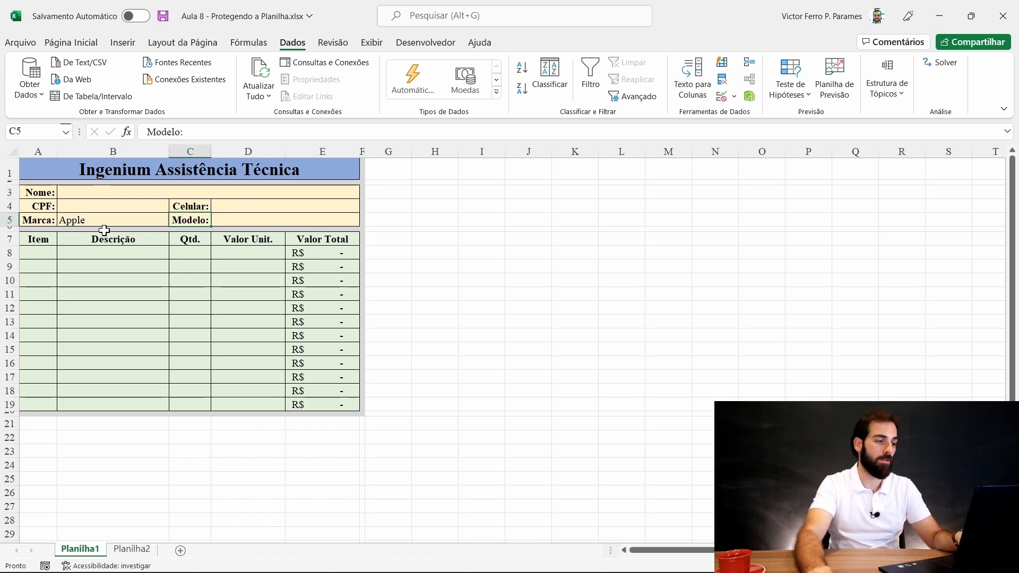
key("Right")
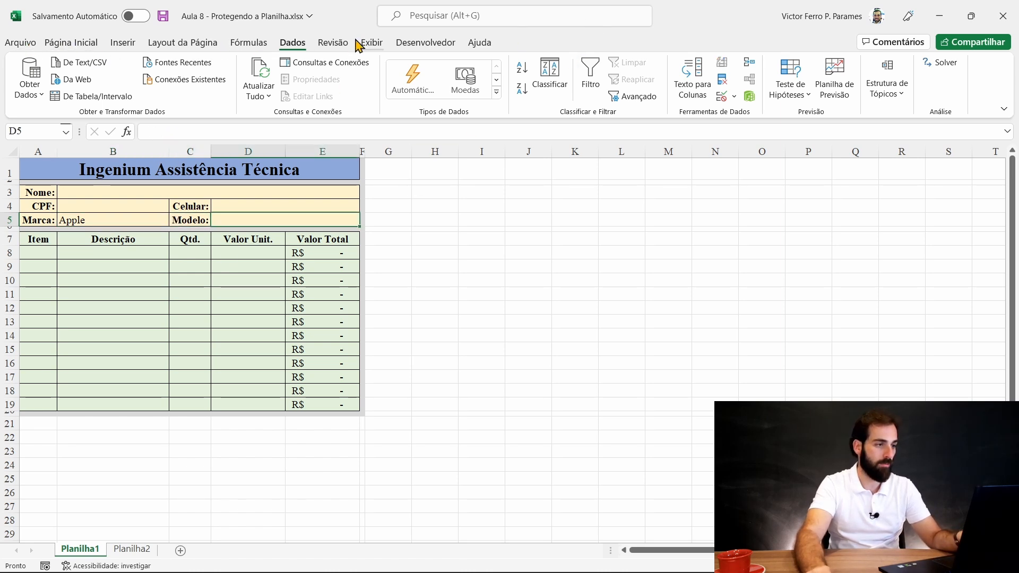
- Protect the form sheet with Proteger Planilha, keeping the default settings
left_click(332, 43)
left_click(634, 77)
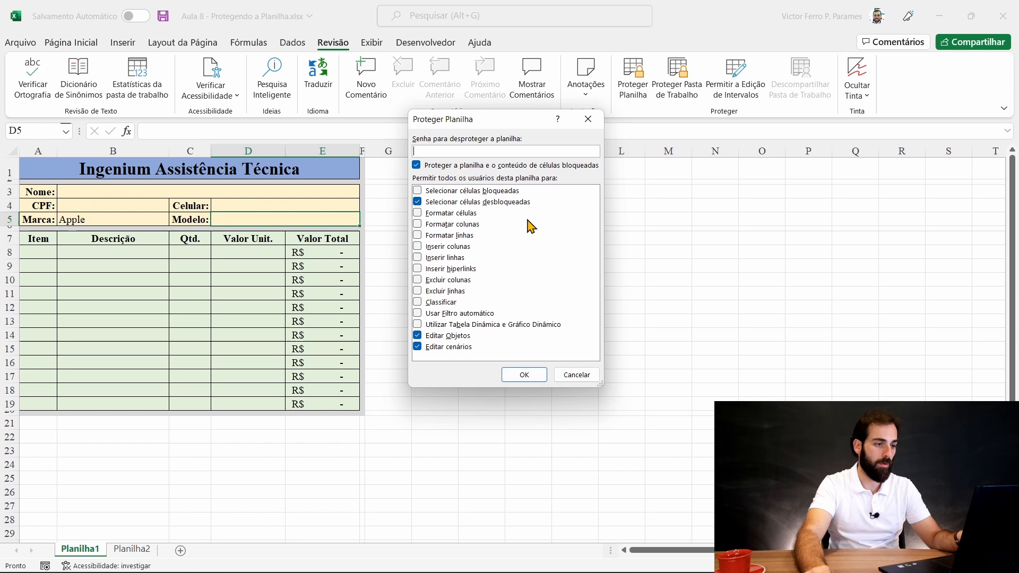
left_click(521, 376)
- Choose Xiaomi as the Marca and enter Poco X10 as the Modelo
left_click(112, 205)
left_click(269, 209)
left_click(143, 220)
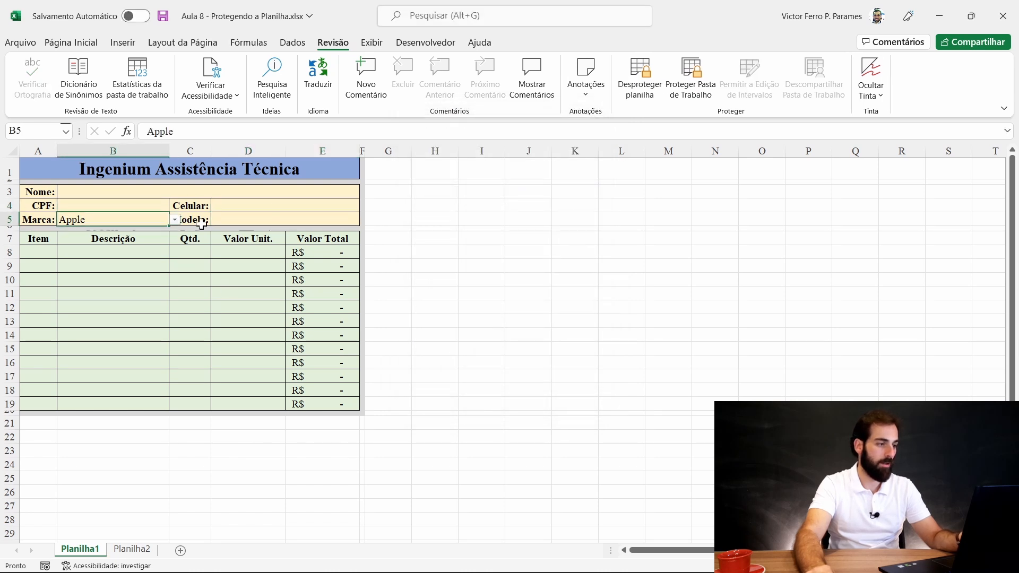
left_click(175, 220)
left_click(123, 250)
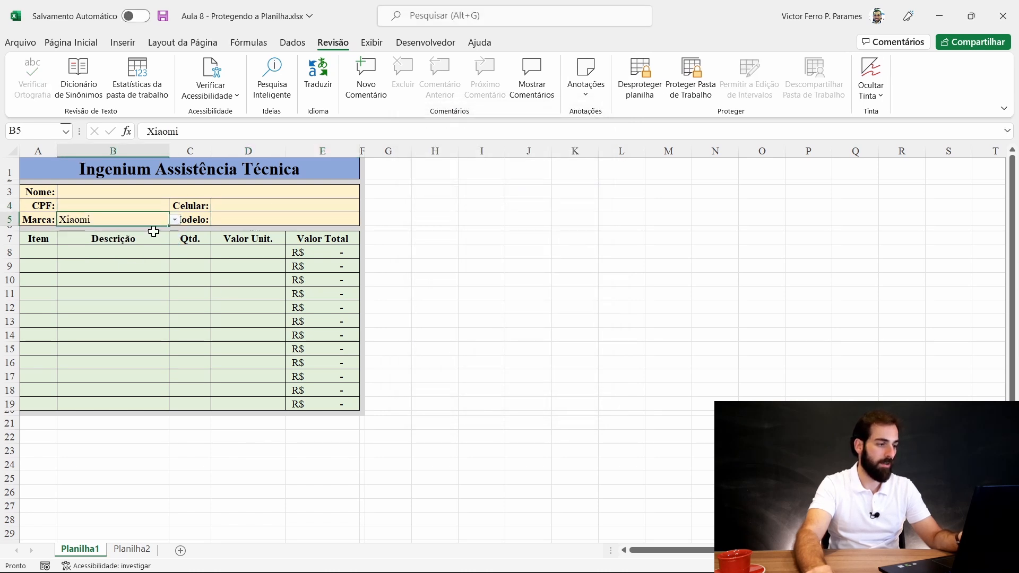
key("Tab")
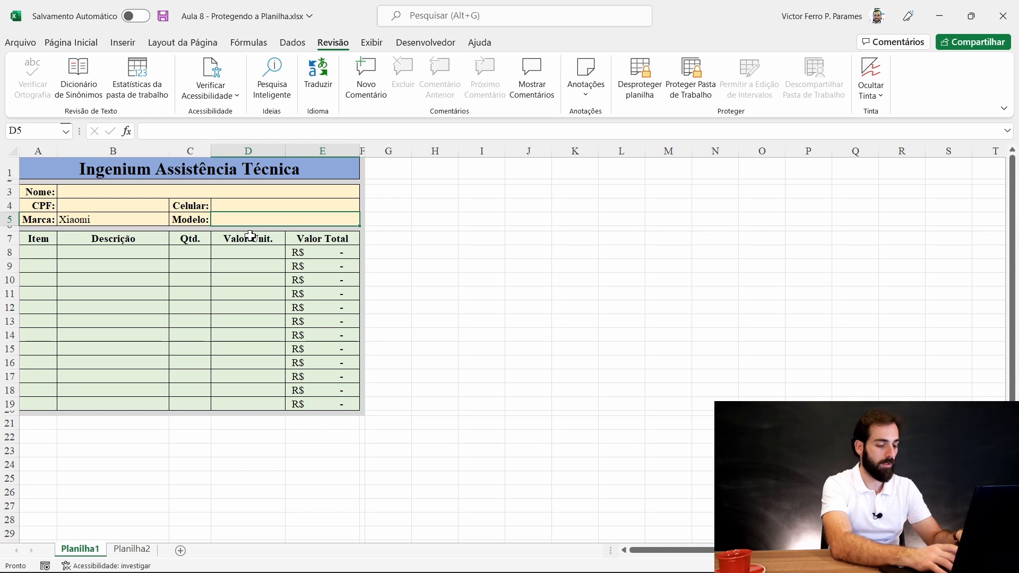
type("Poco X")
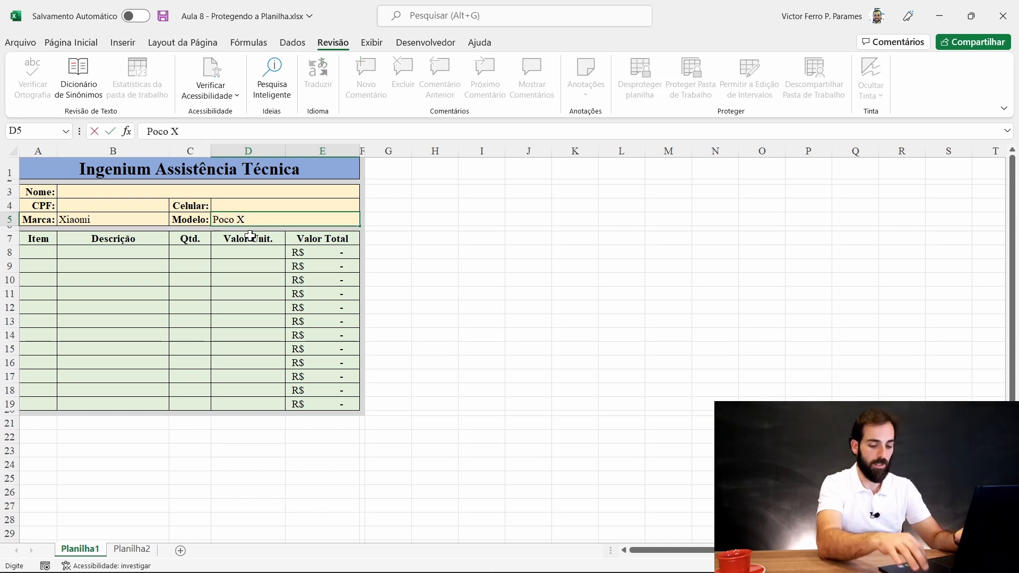
type("10")
key("Tab")
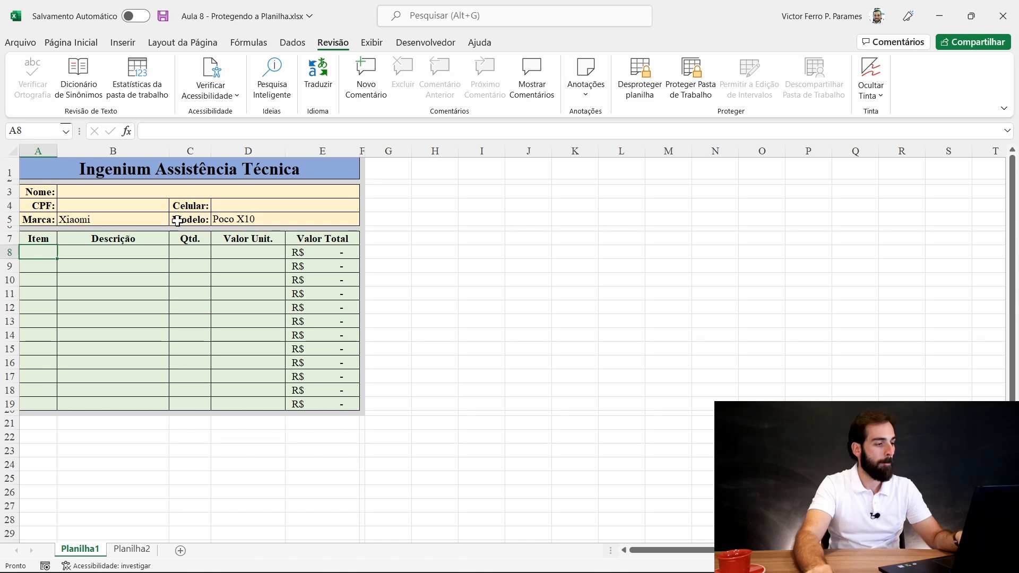
- Enter the misspelled brand 'Aple' in Marca and cancel the validation error
left_click(159, 217)
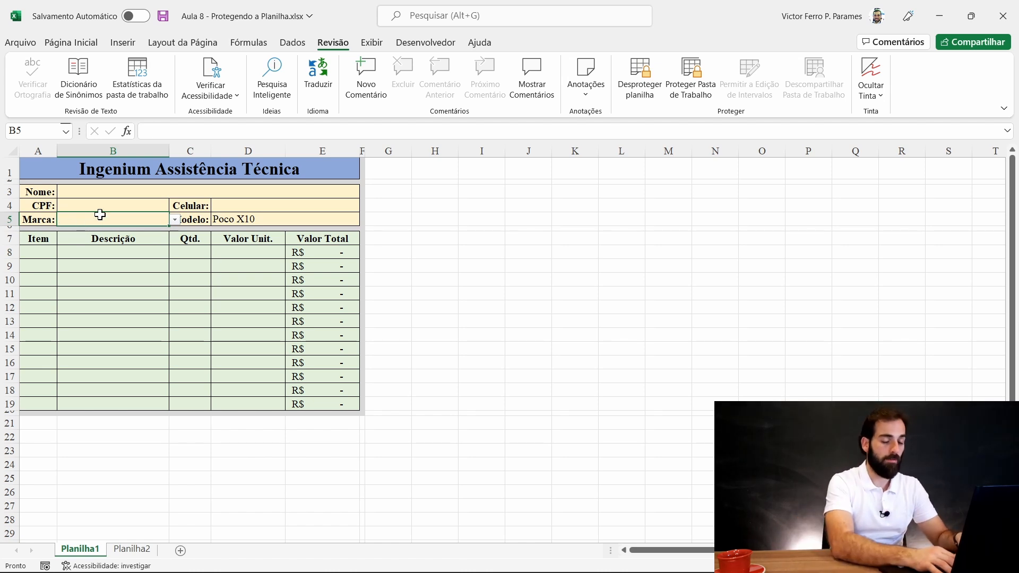
type("Aple")
key("Return")
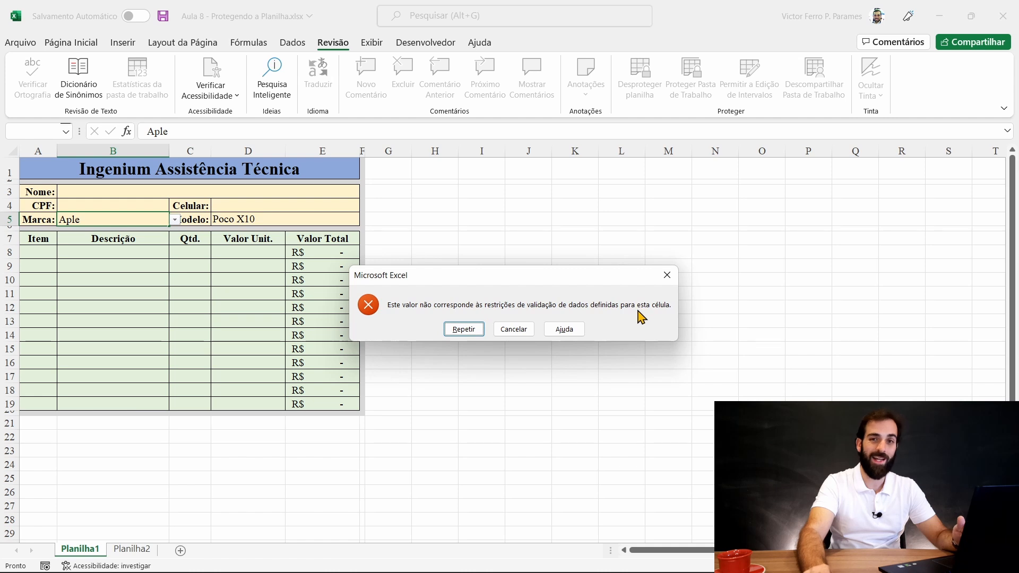
left_click(476, 329)
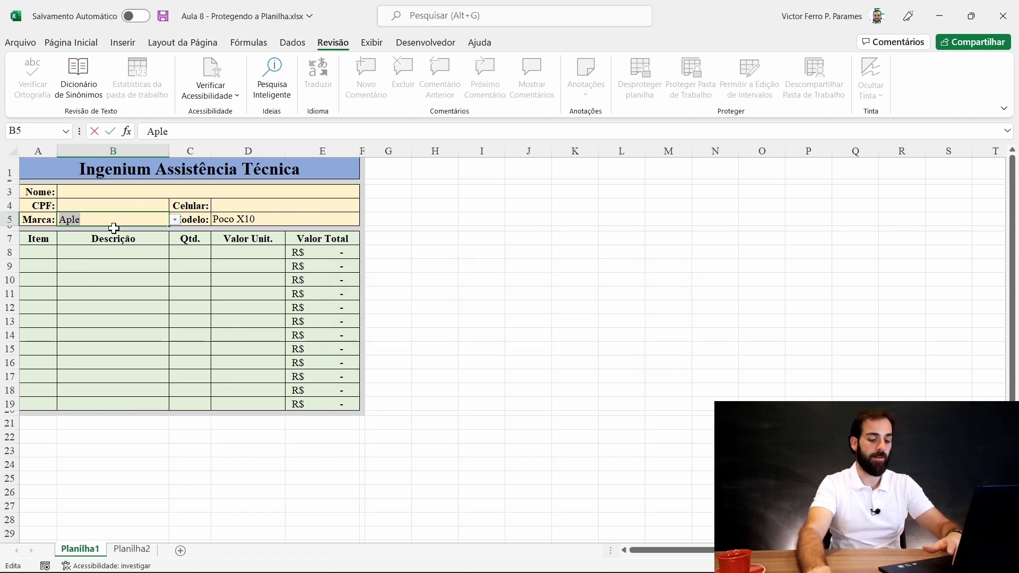
key("Return")
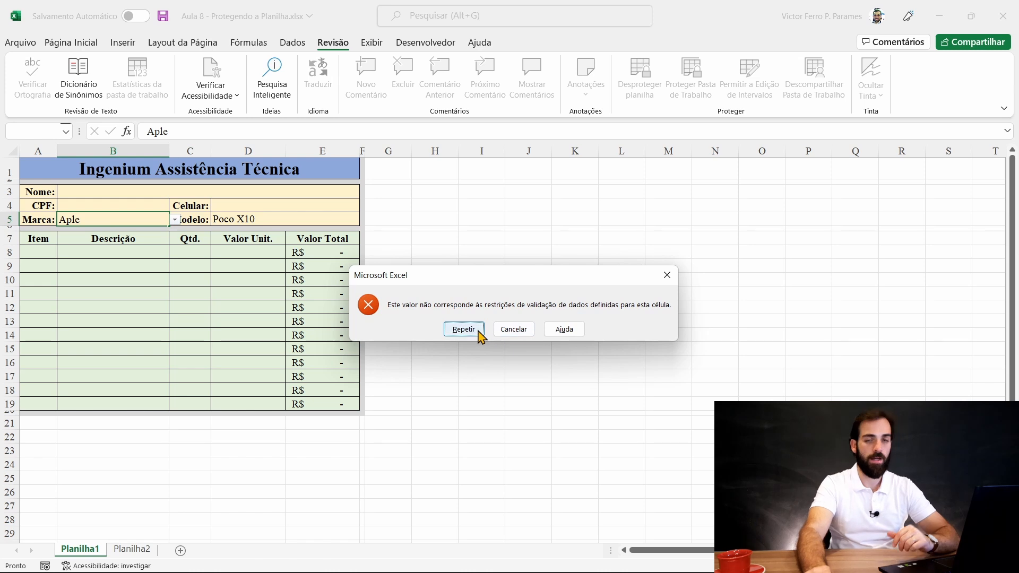
left_click(514, 330)
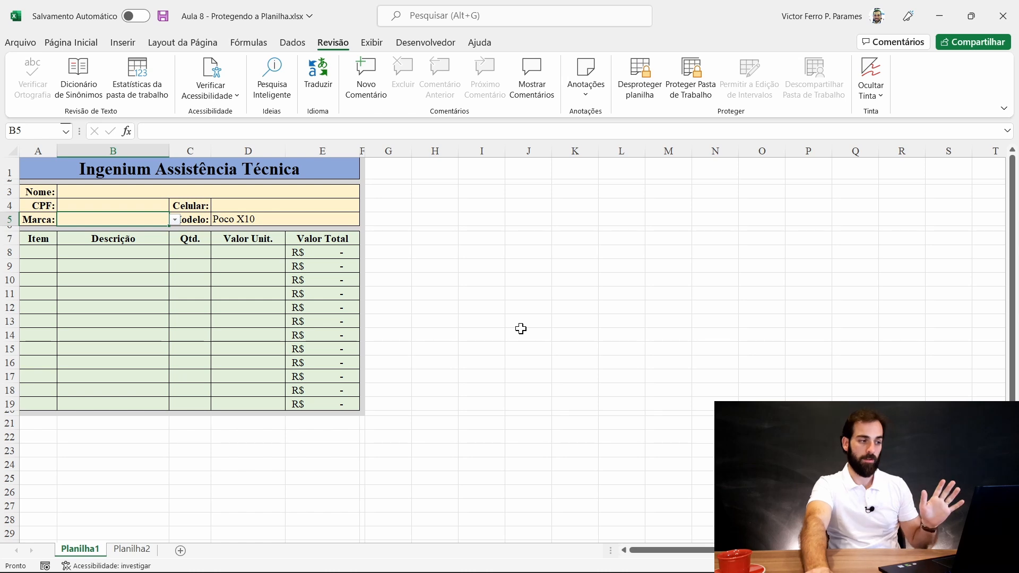
type("Aple")
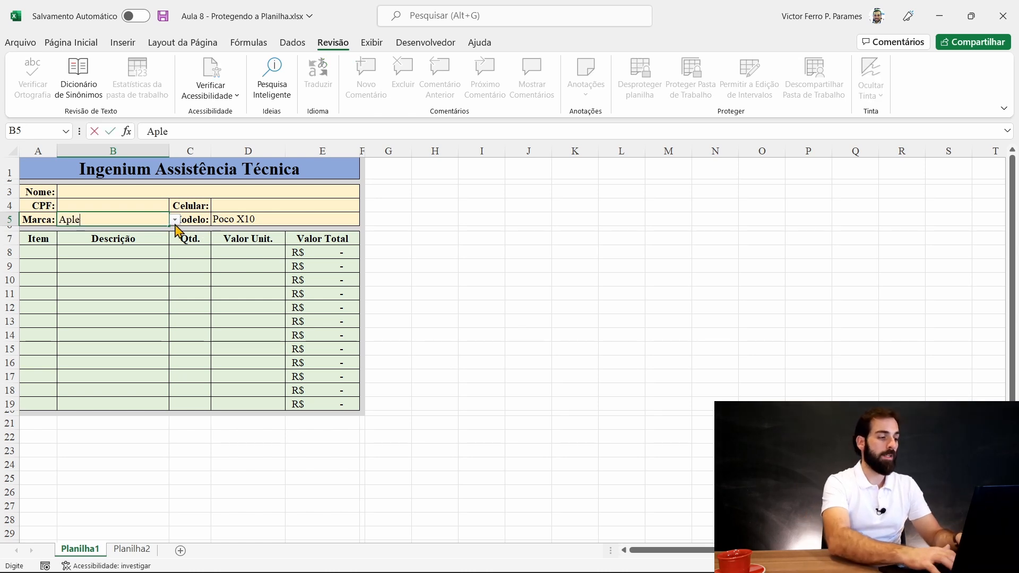
key("Return")
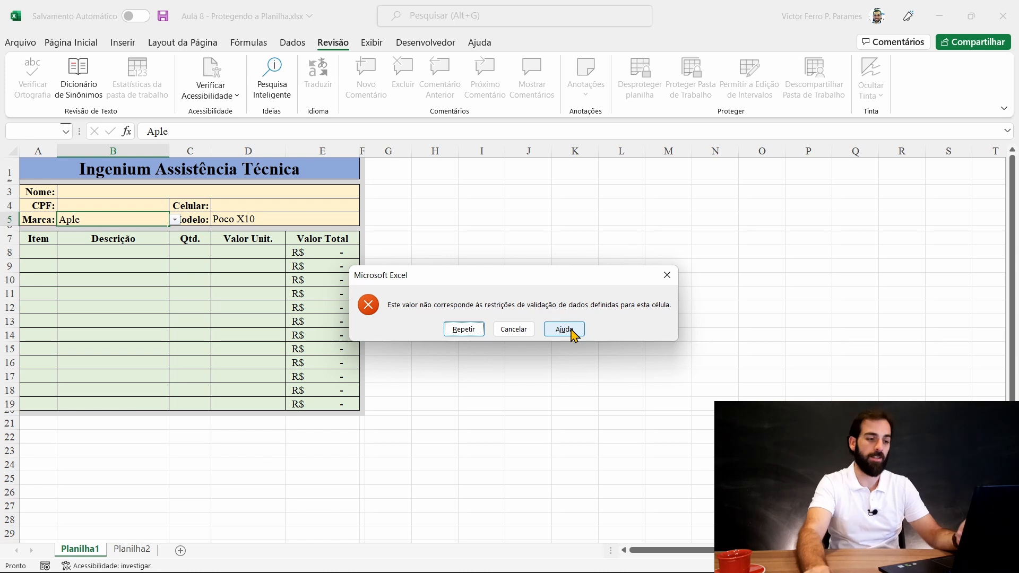
left_click(516, 330)
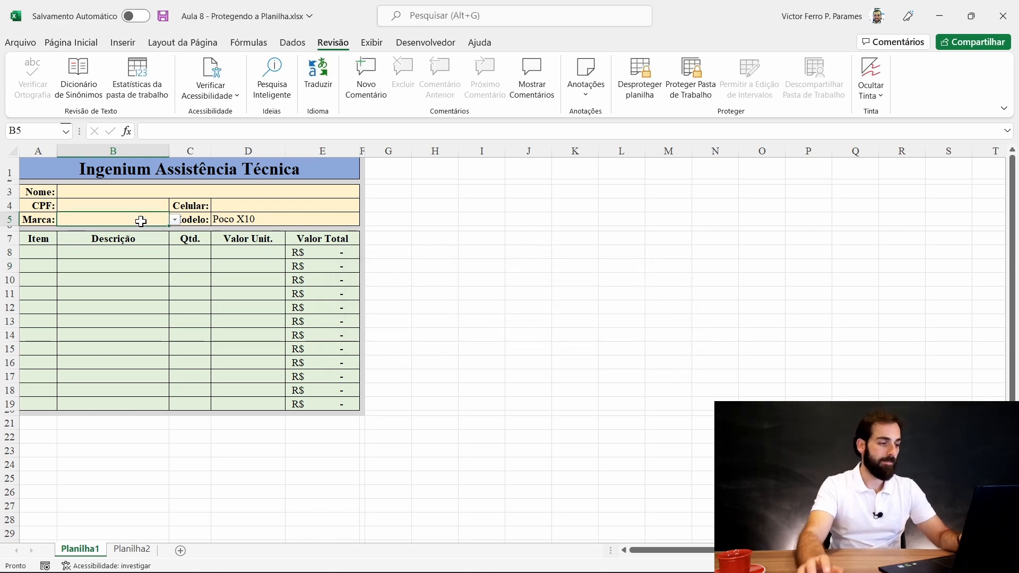
left_click(175, 220)
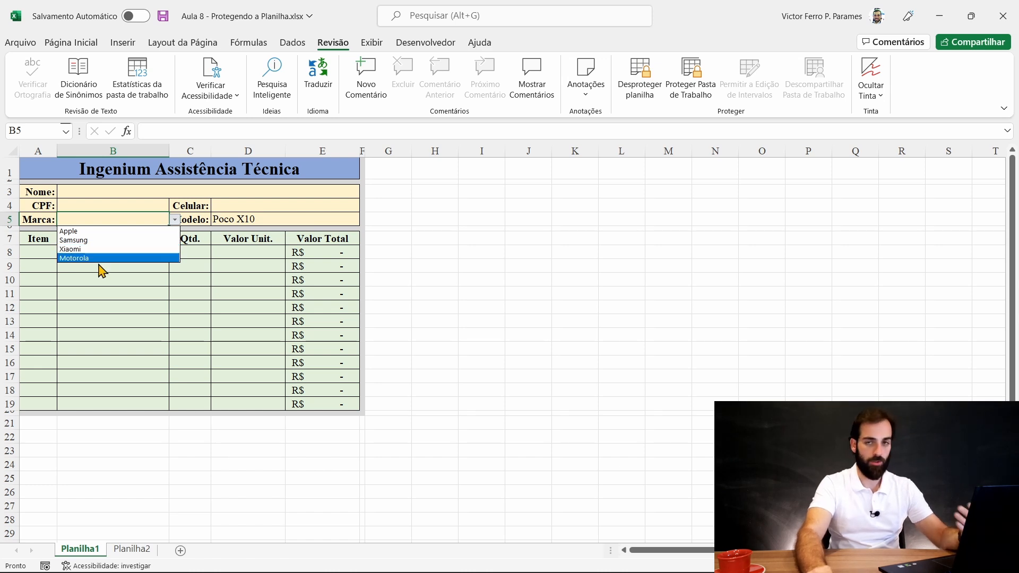
- Sort the Planilha2 brand names from A to Z with Classificar e Filtrar
left_click(137, 552)
left_click(134, 549)
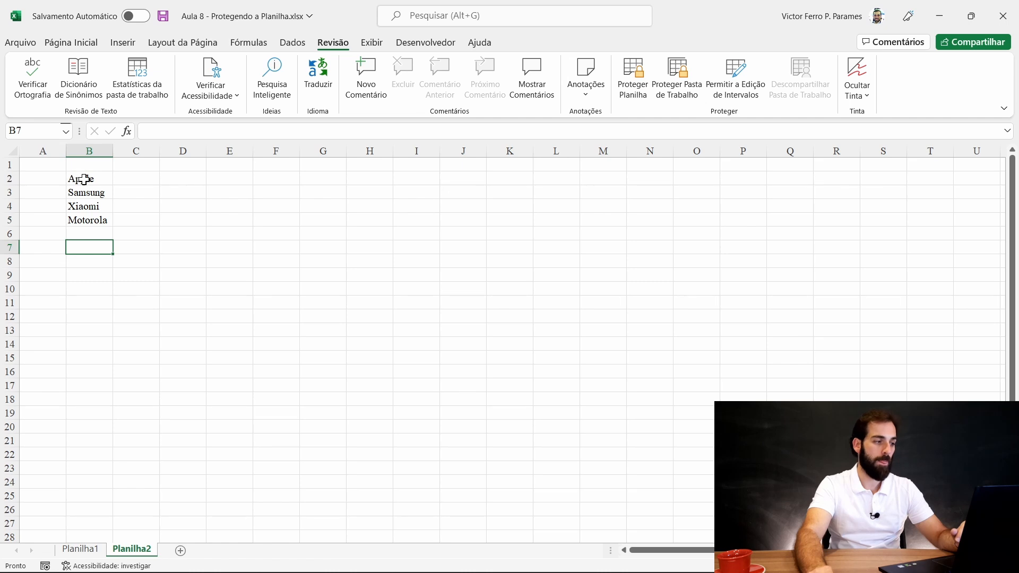
left_click_drag(84, 180, 96, 221)
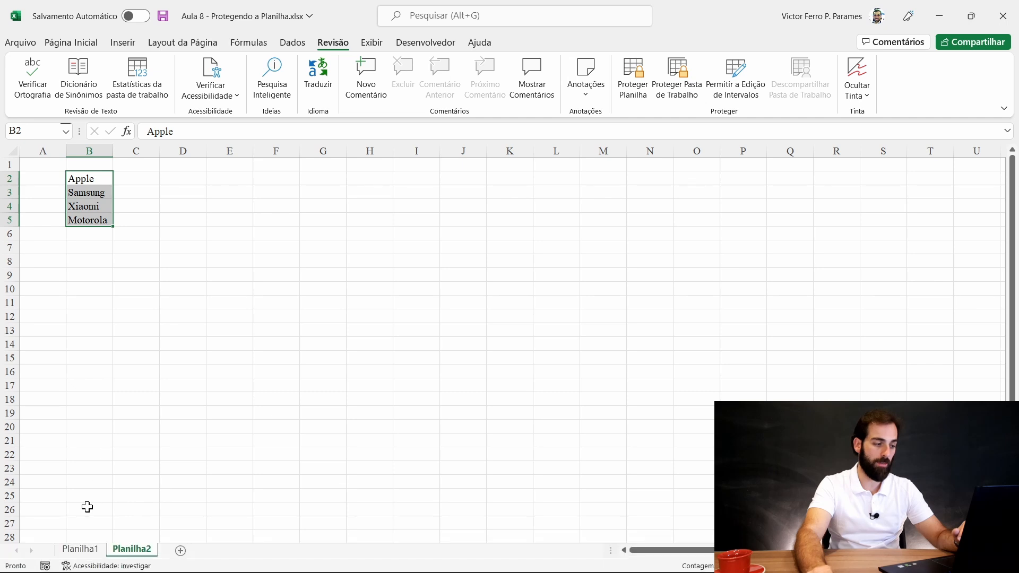
left_click(80, 549)
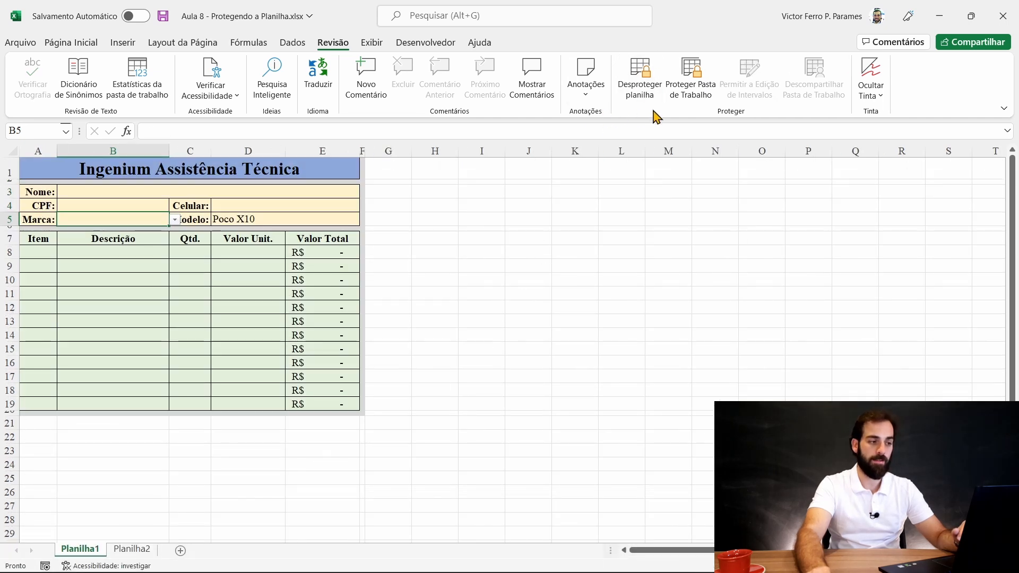
left_click(124, 550)
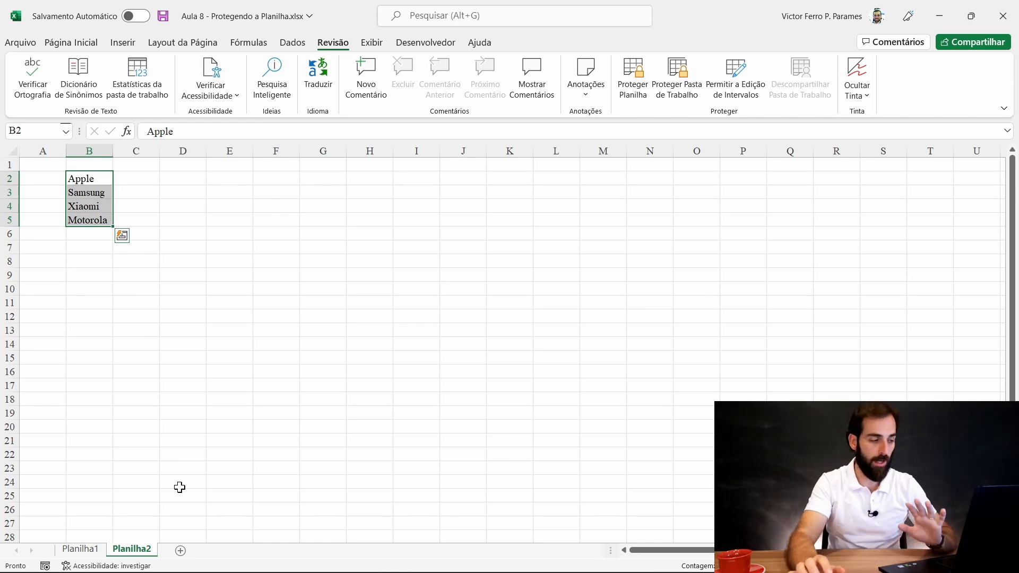
left_click(80, 42)
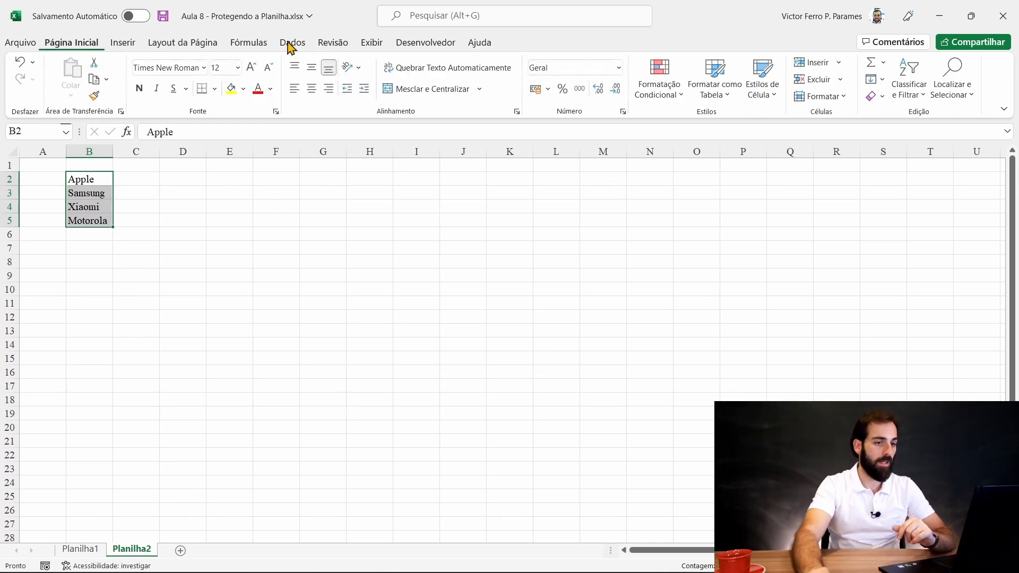
left_click(909, 74)
left_click(896, 114)
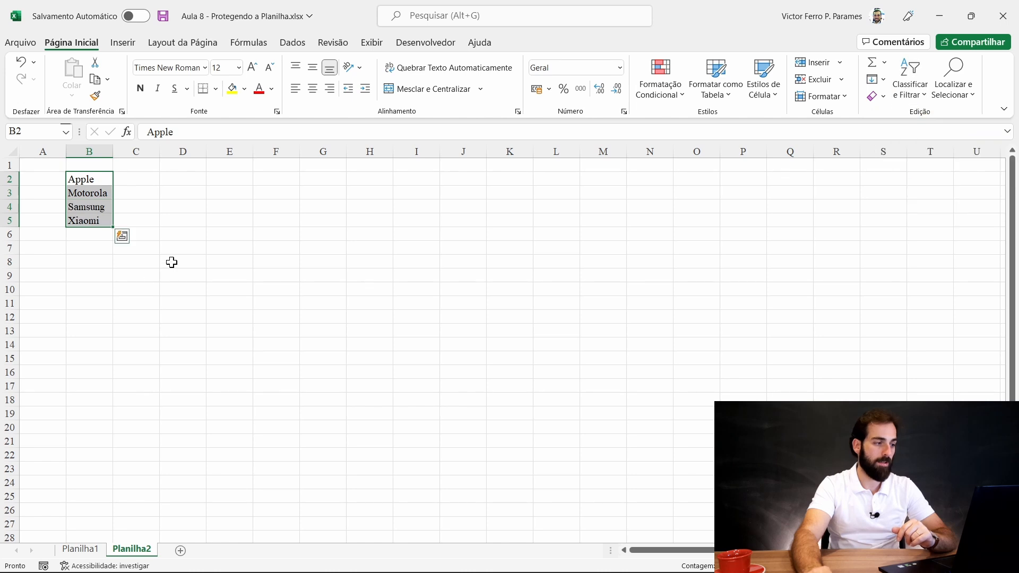
- Check that the Marca list reads Apple, Motorola, Samsung, Xiaomi
left_click(181, 248)
left_click(88, 238)
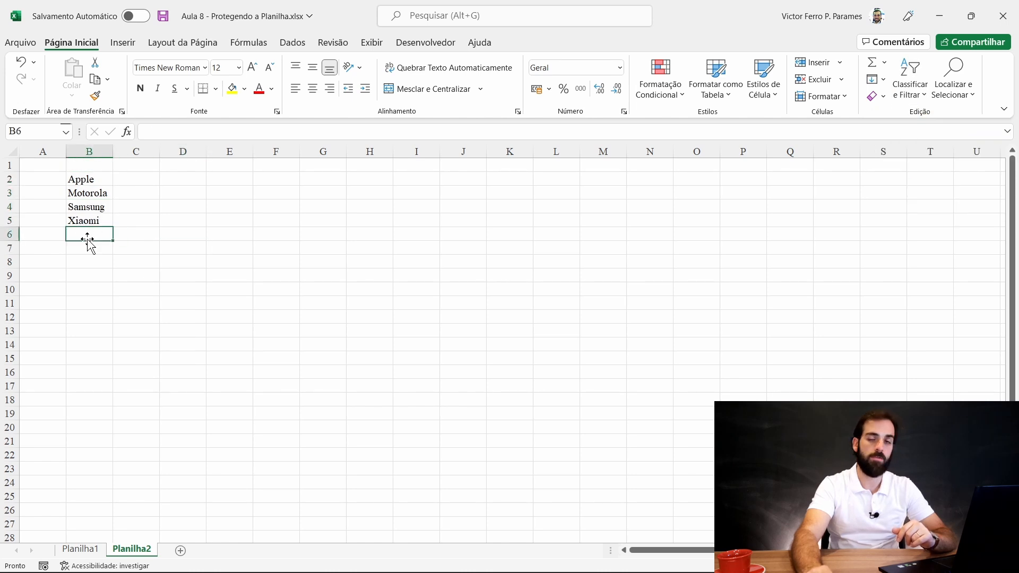
left_click(74, 552)
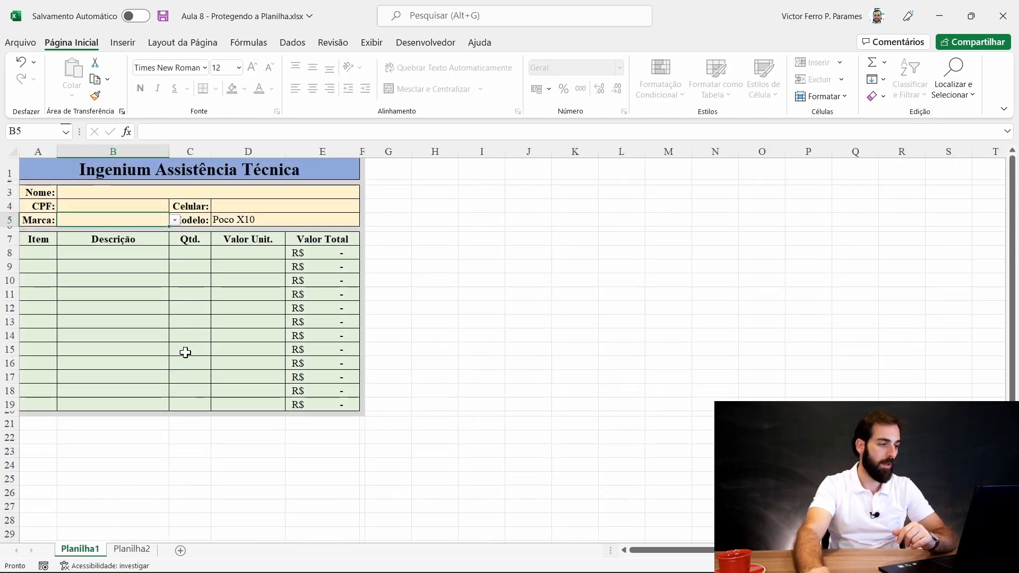
left_click(174, 221)
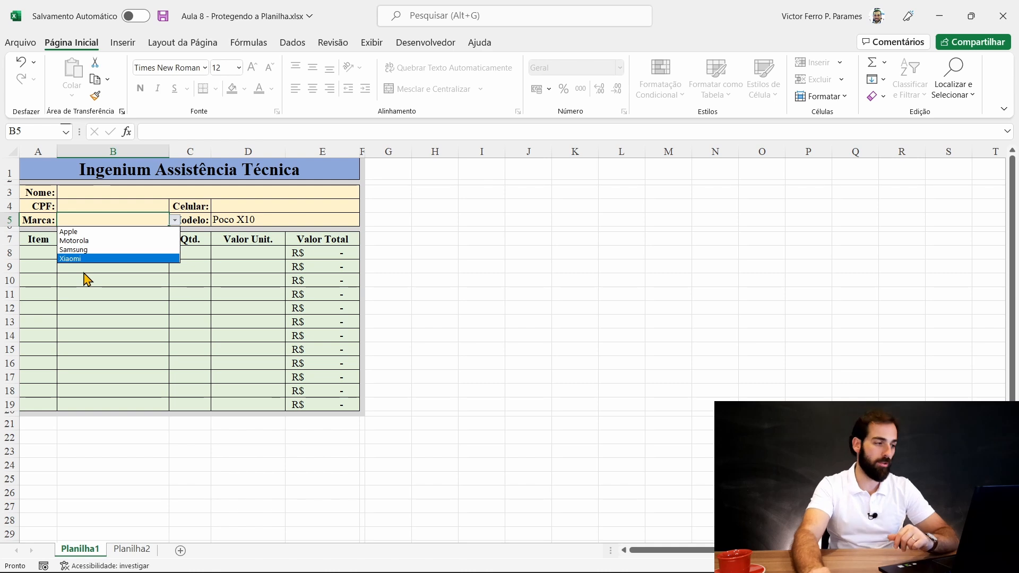
key("Escape")
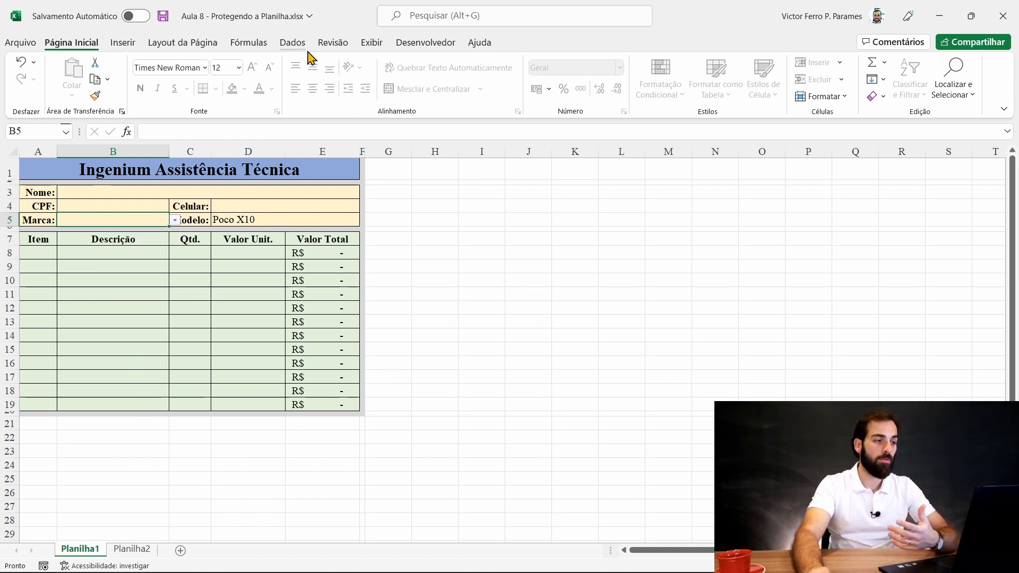
- Add Nokia in cell B6 of the Planilha2 brand list
left_click(293, 43)
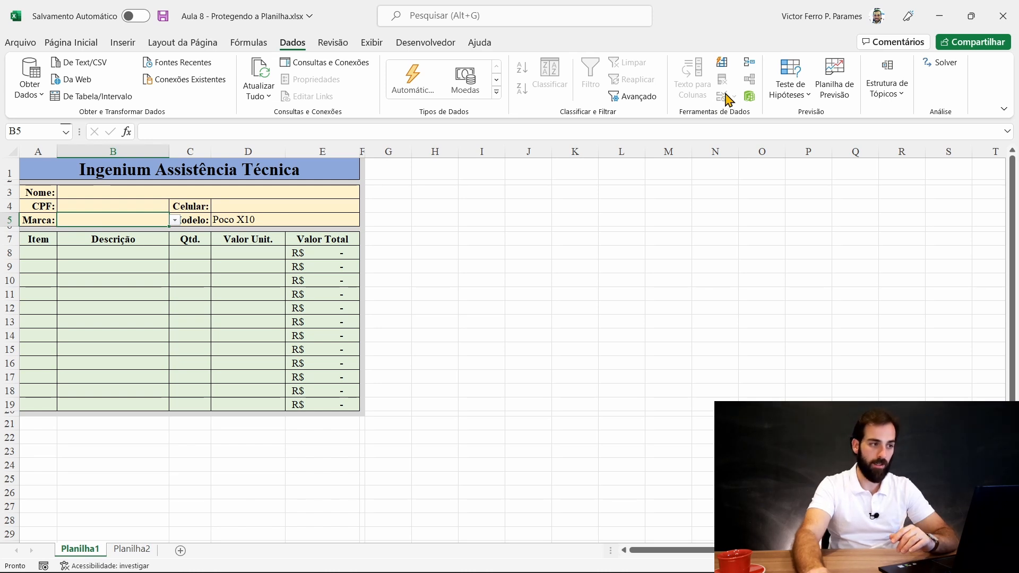
left_click(332, 42)
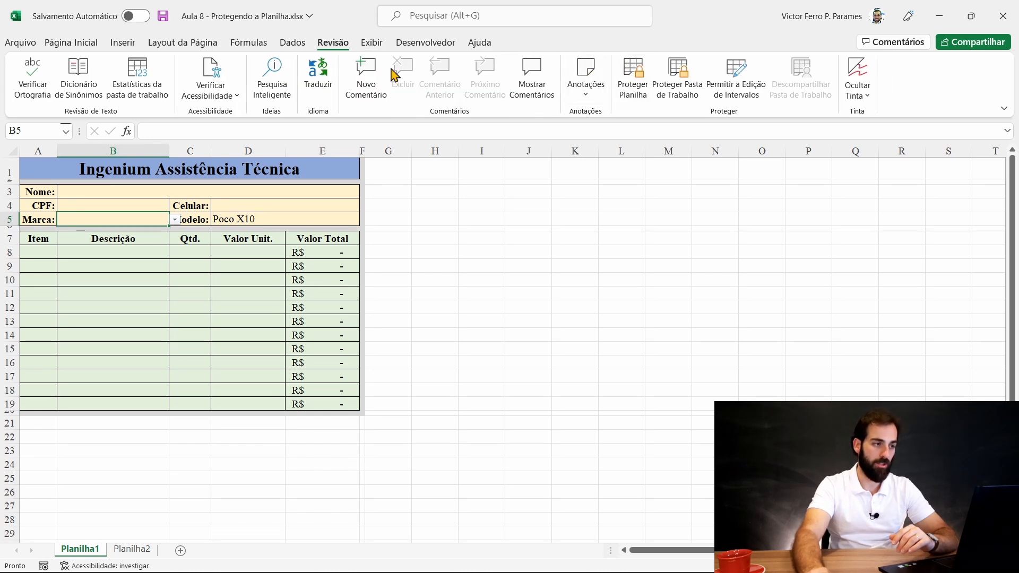
left_click(72, 43)
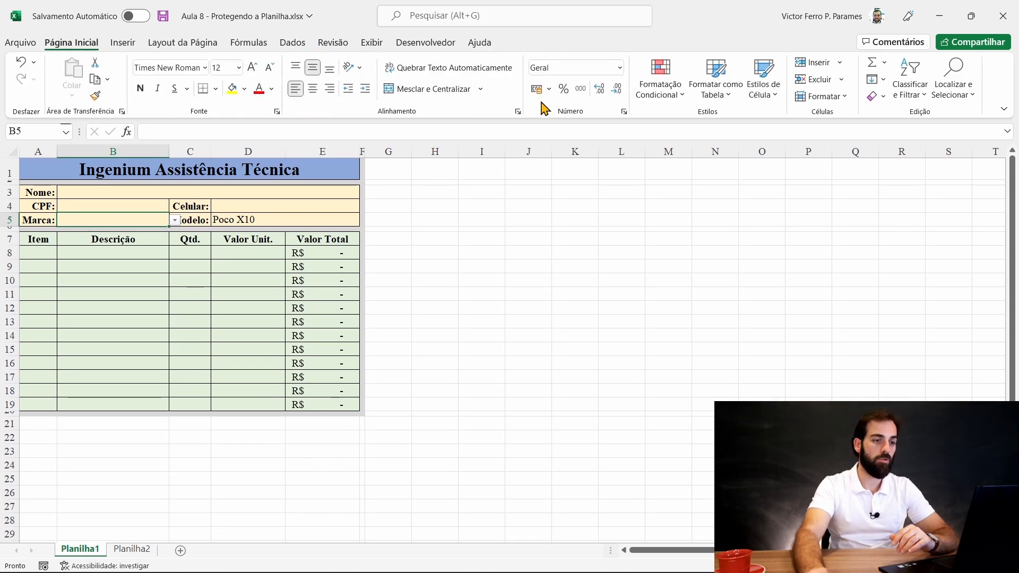
left_click(293, 43)
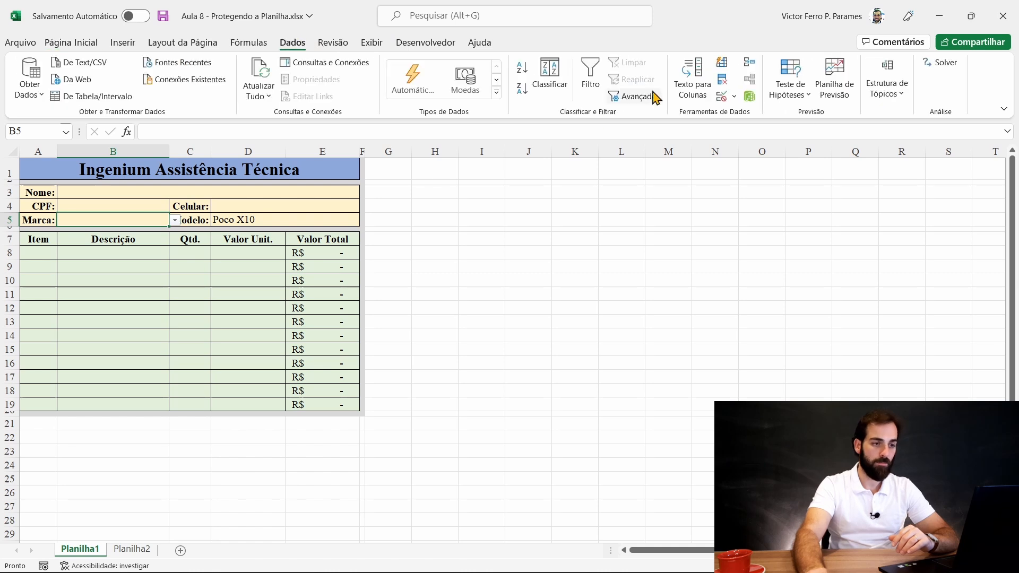
left_click(134, 548)
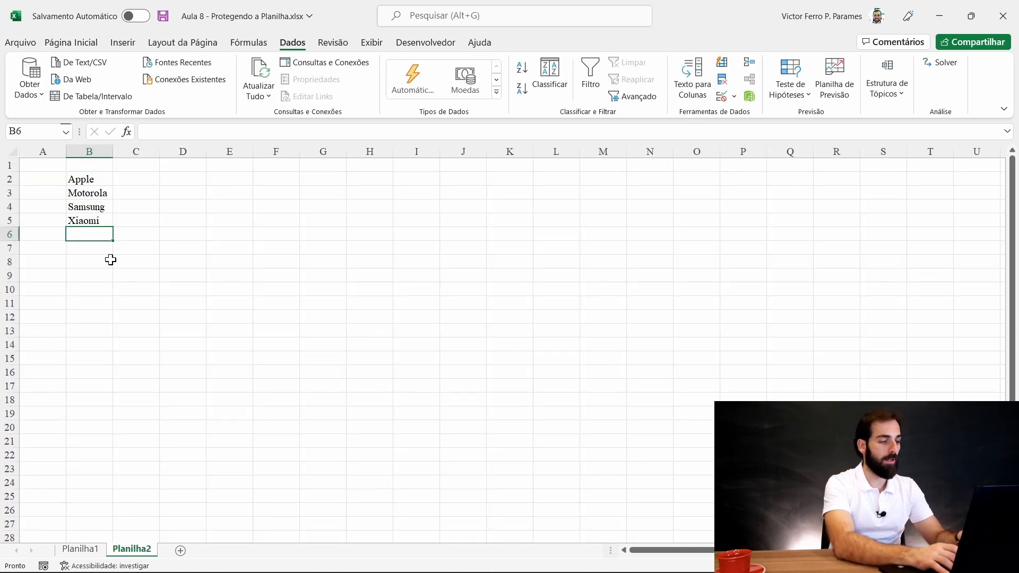
type("Noki")
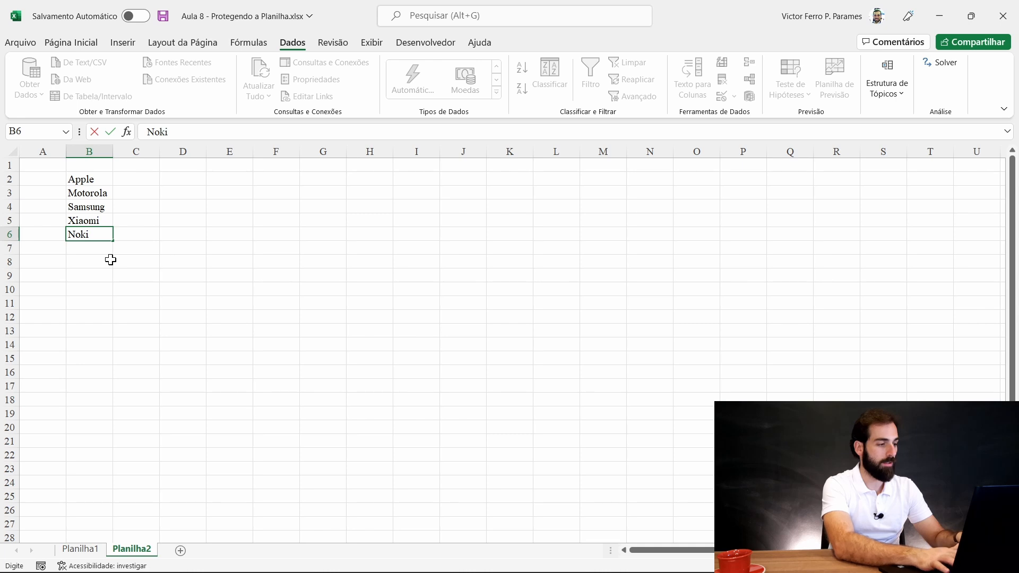
type("a")
key("Return")
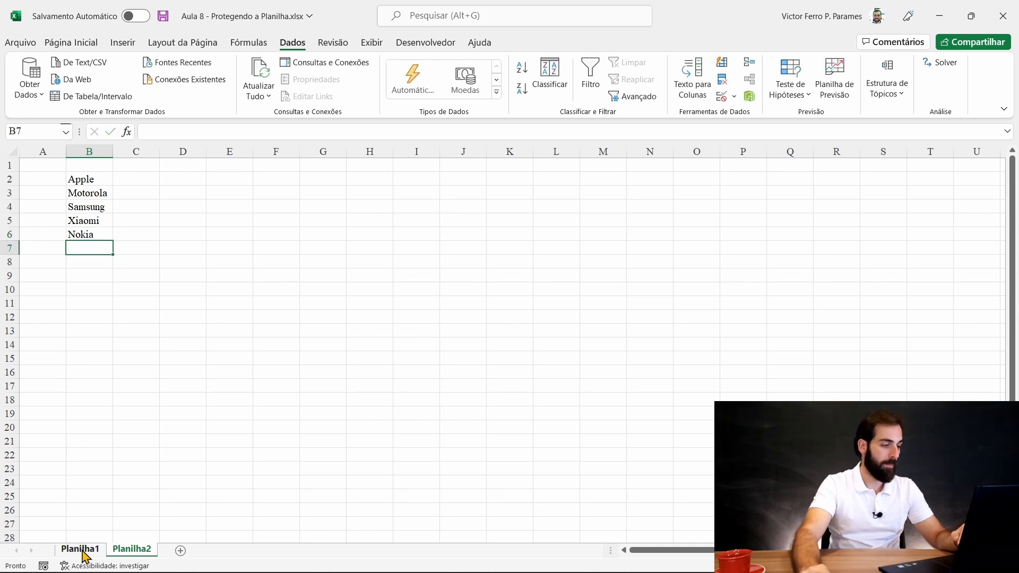
left_click(83, 551)
- Check the Marca list for Nokia, then clear and re-enter Nokia in B6
left_click(175, 220)
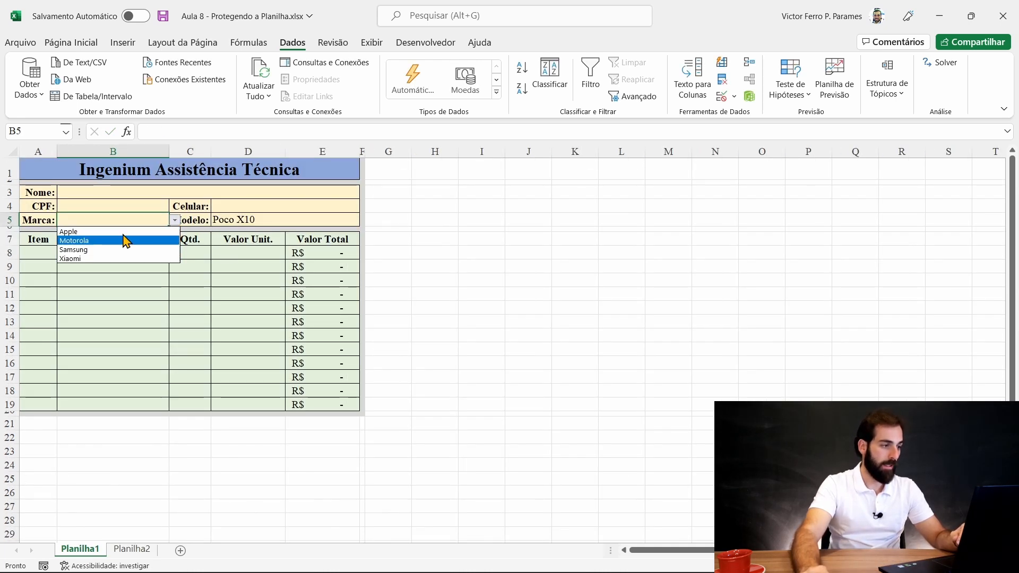
left_click(135, 548)
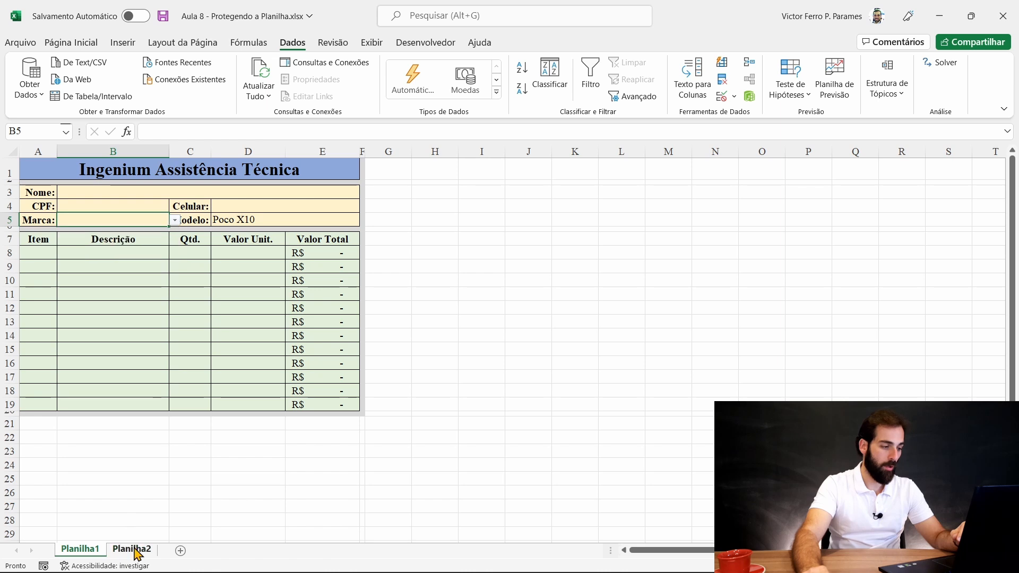
left_click_drag(84, 220, 89, 180)
left_click(88, 234)
key("Delete")
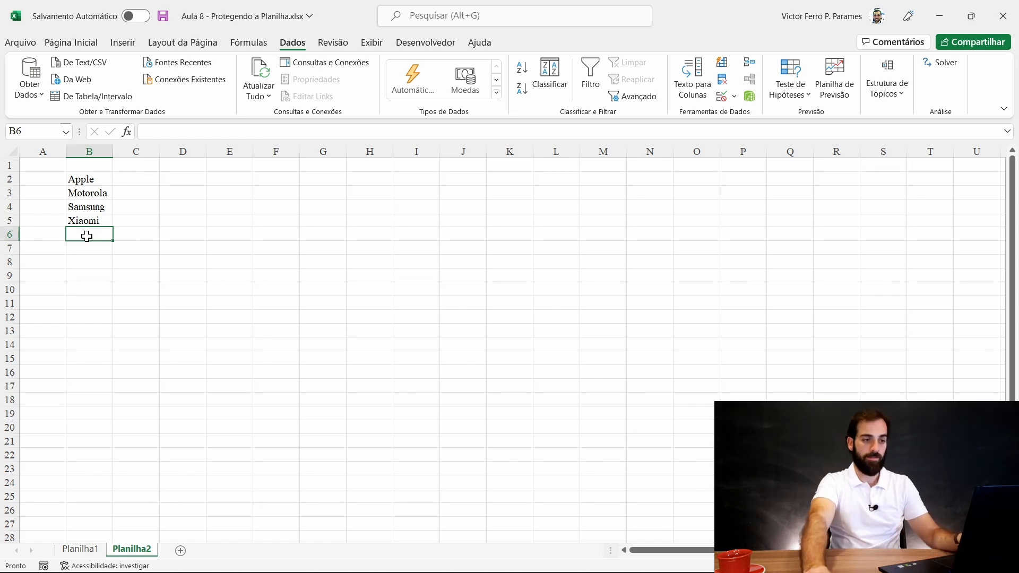
type("Nokia")
key("Return")
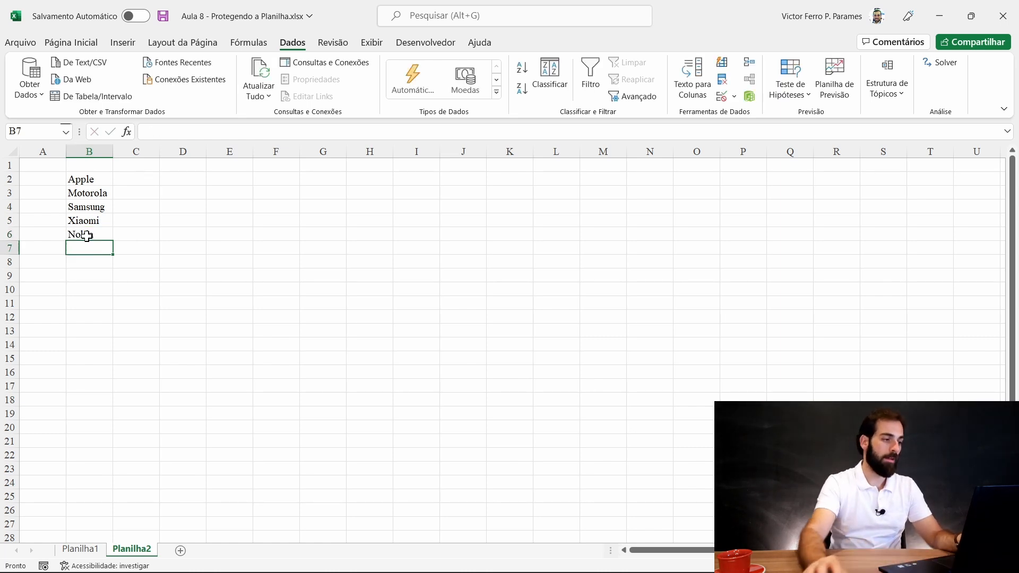
- Change the Marca validation Fonte to =Planilha2!$B$2:$B$6 so it includes Nokia
left_click(80, 550)
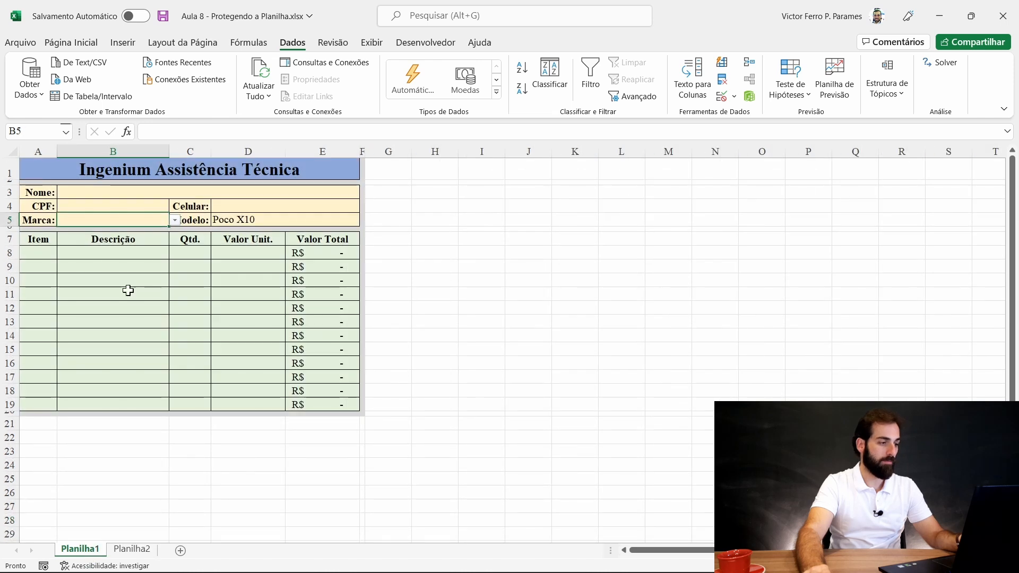
left_click(723, 96)
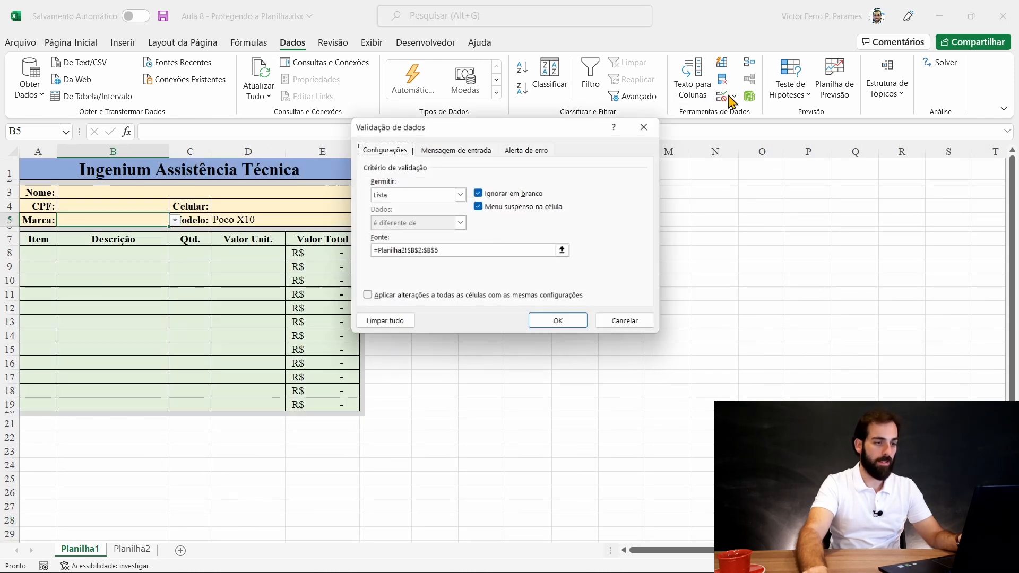
left_click(562, 250)
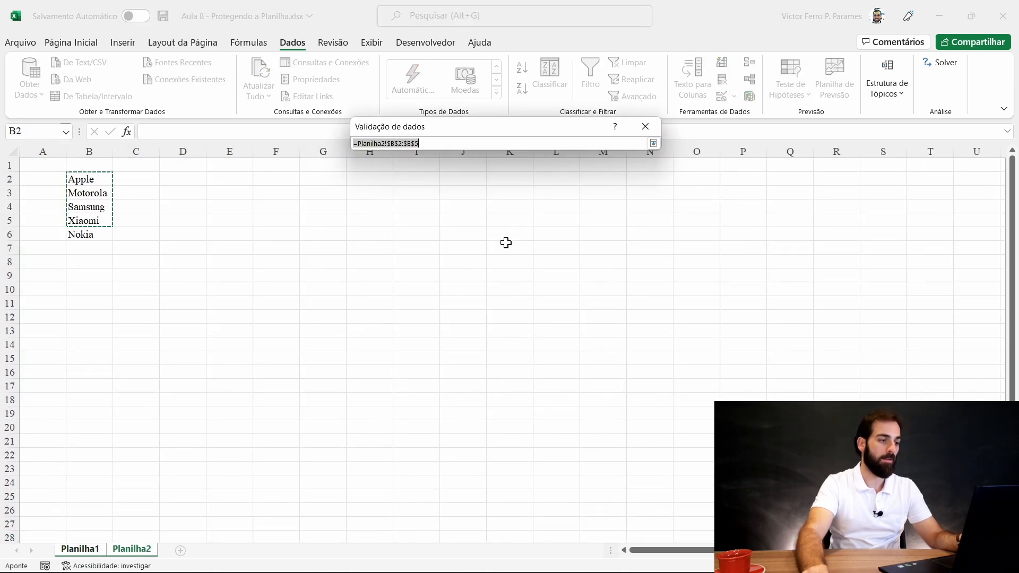
key("Return")
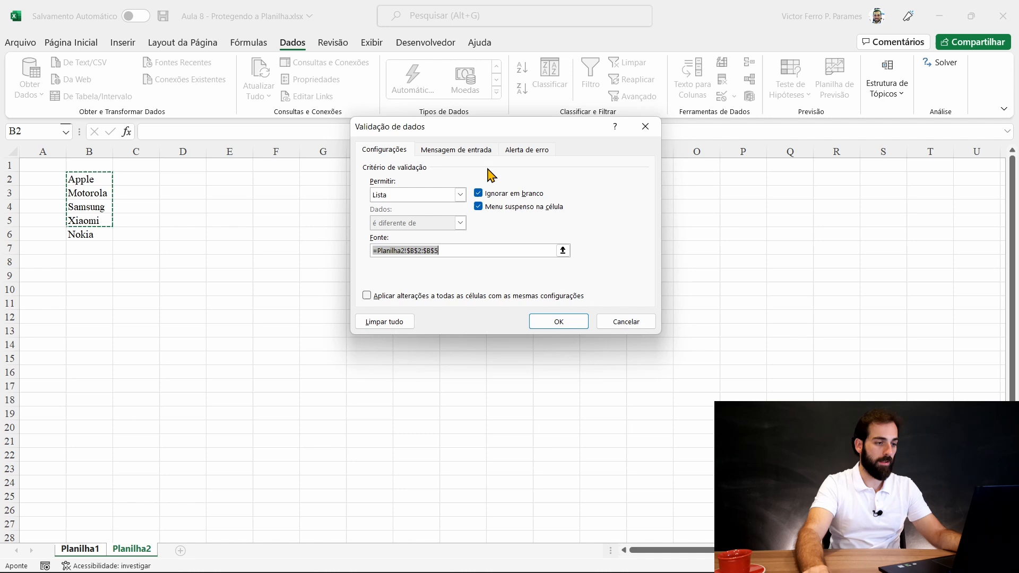
left_click(480, 251)
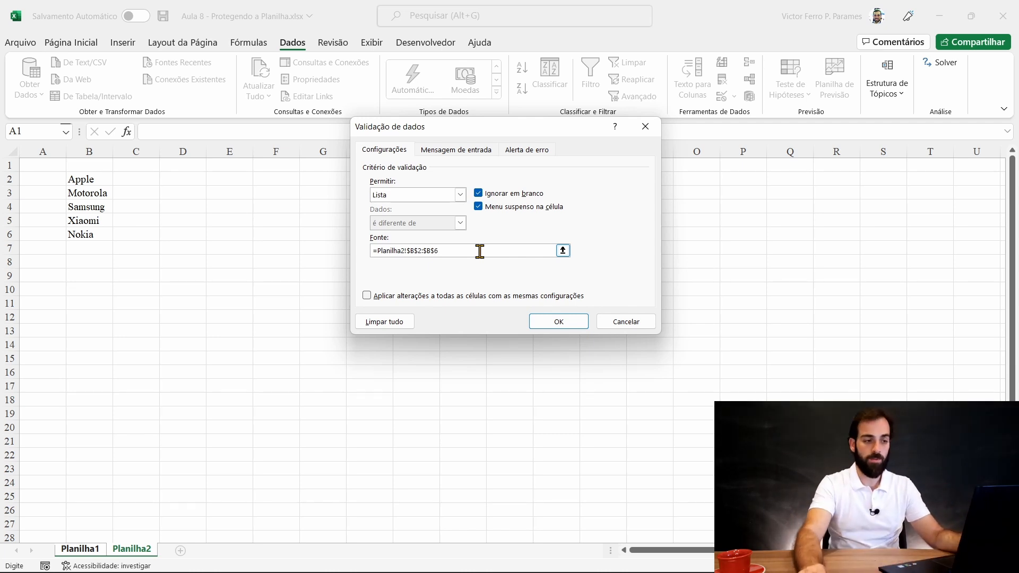
left_click(639, 321)
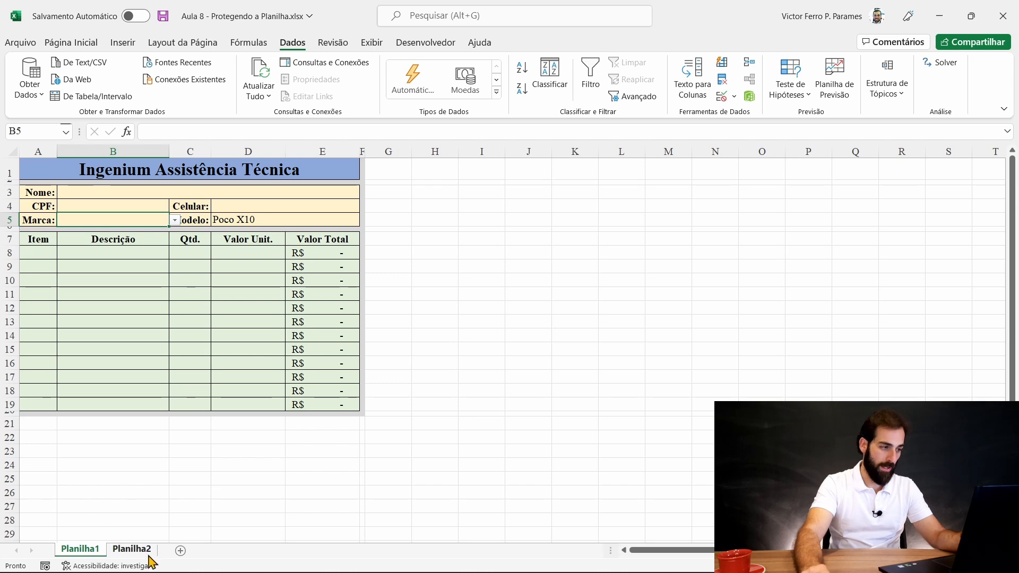
- Move Nokia from B6 into a new row inserted above Samsung, in B4
left_click(132, 550)
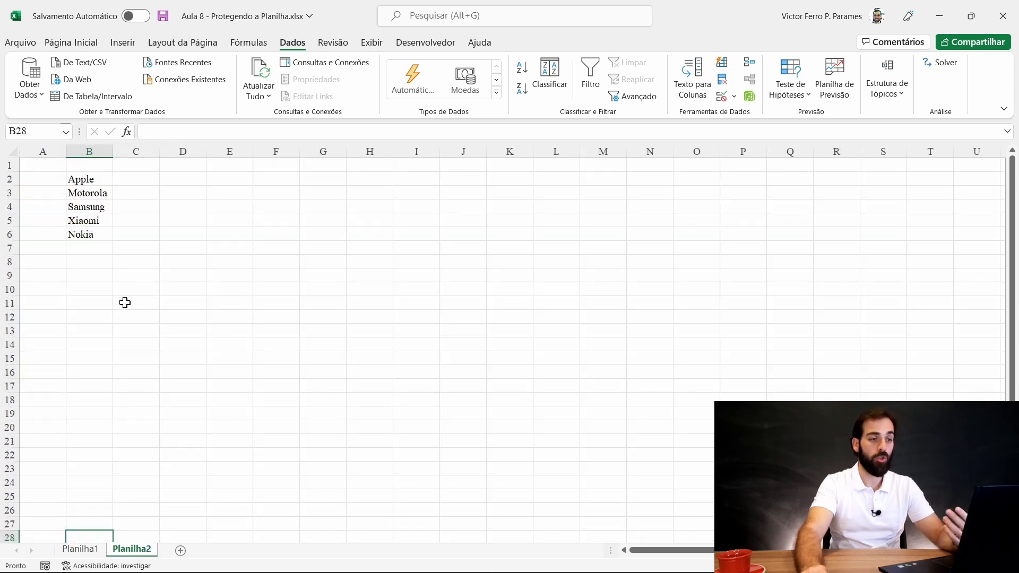
left_click(85, 239)
key("Delete")
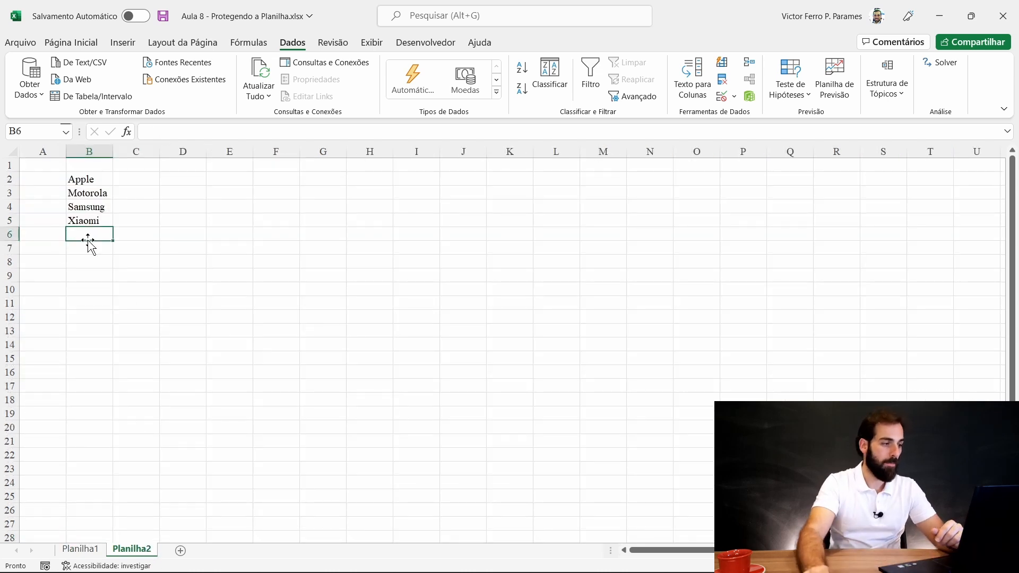
right_click(9, 206)
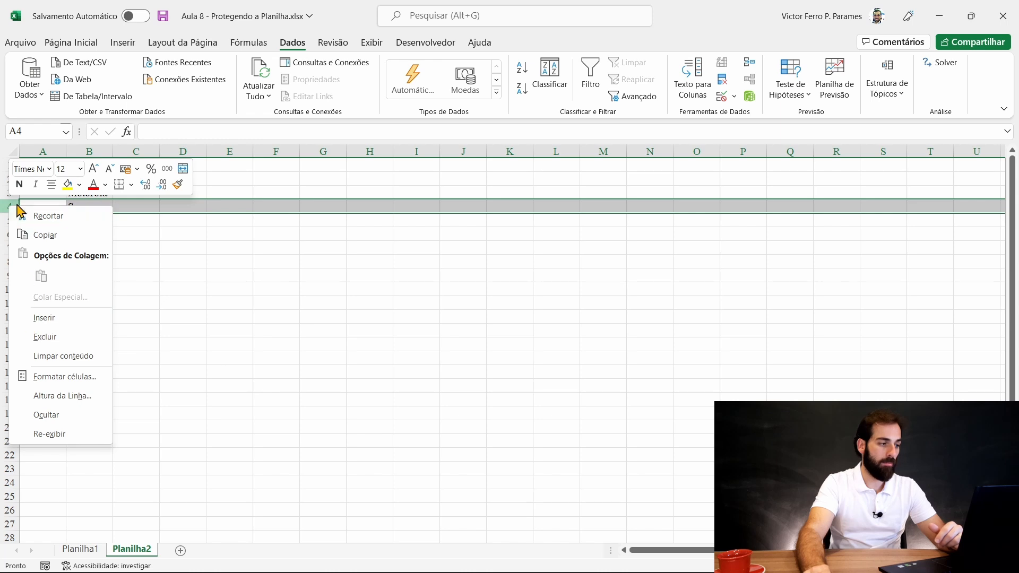
right_click(9, 206)
key("Escape")
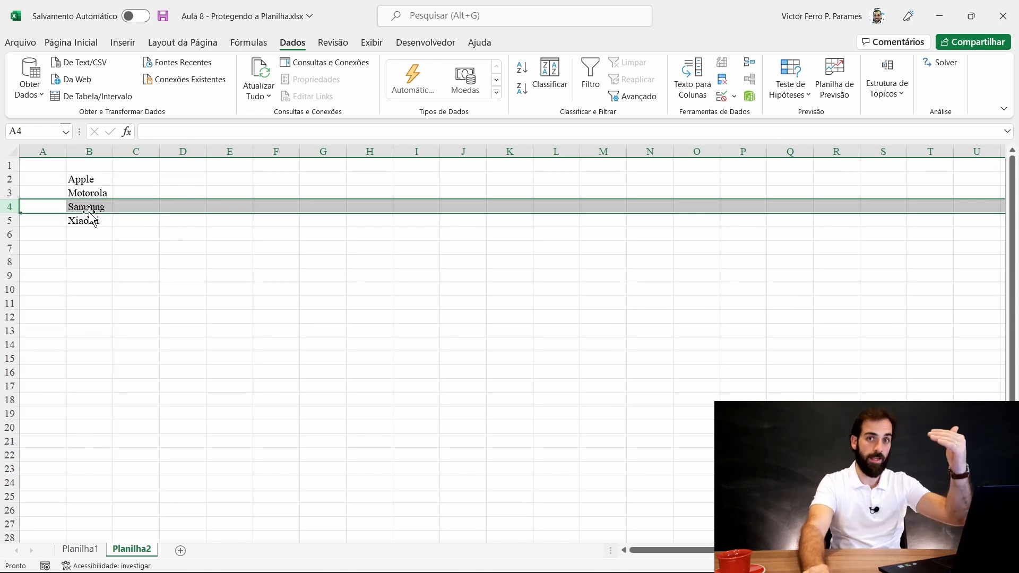
right_click(8, 206)
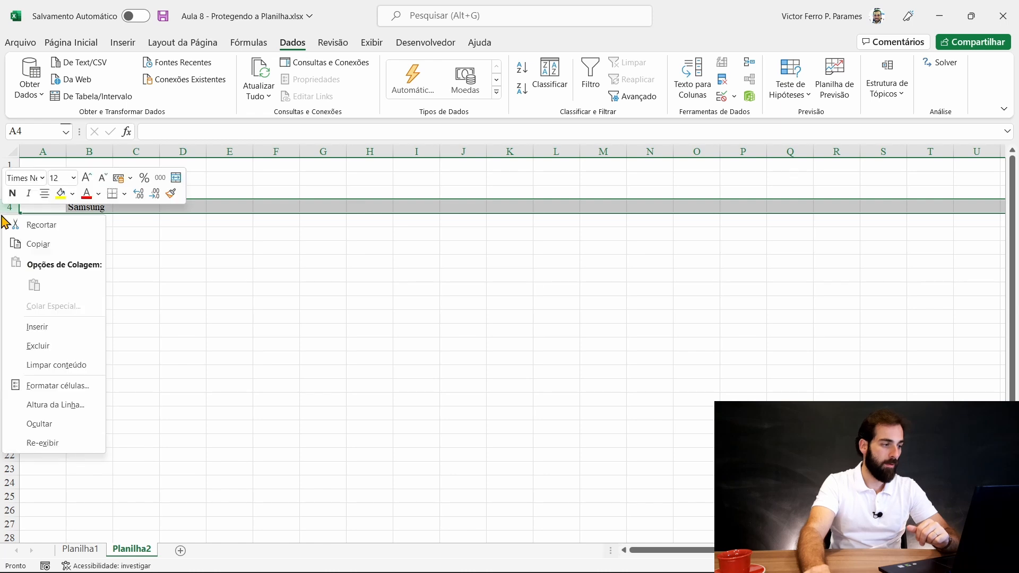
left_click(58, 325)
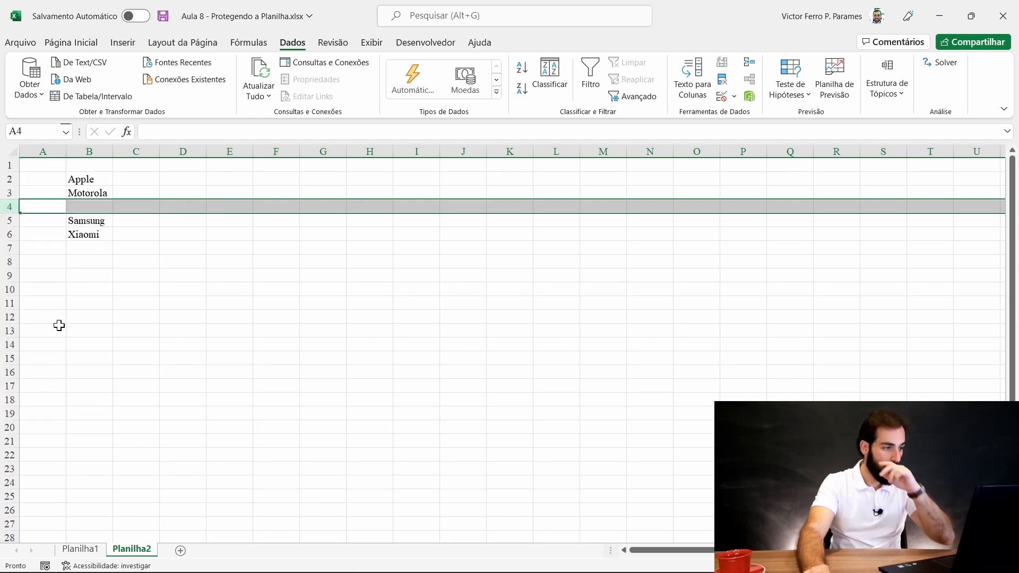
left_click(92, 206)
type("Nokia")
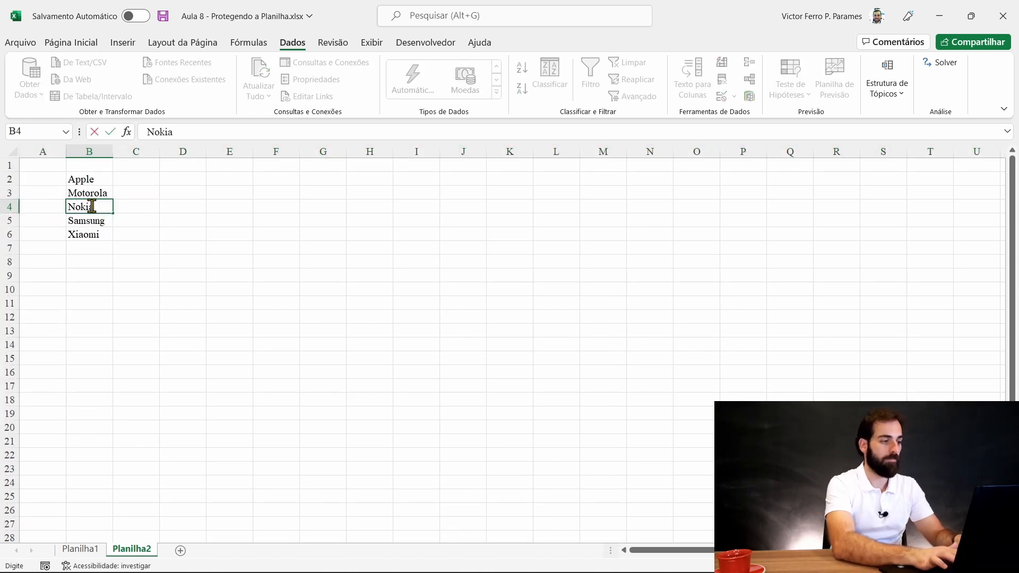
key("Return")
- Select the brands Apple through Xiaomi and open the sort options without sorting
double_click(93, 178)
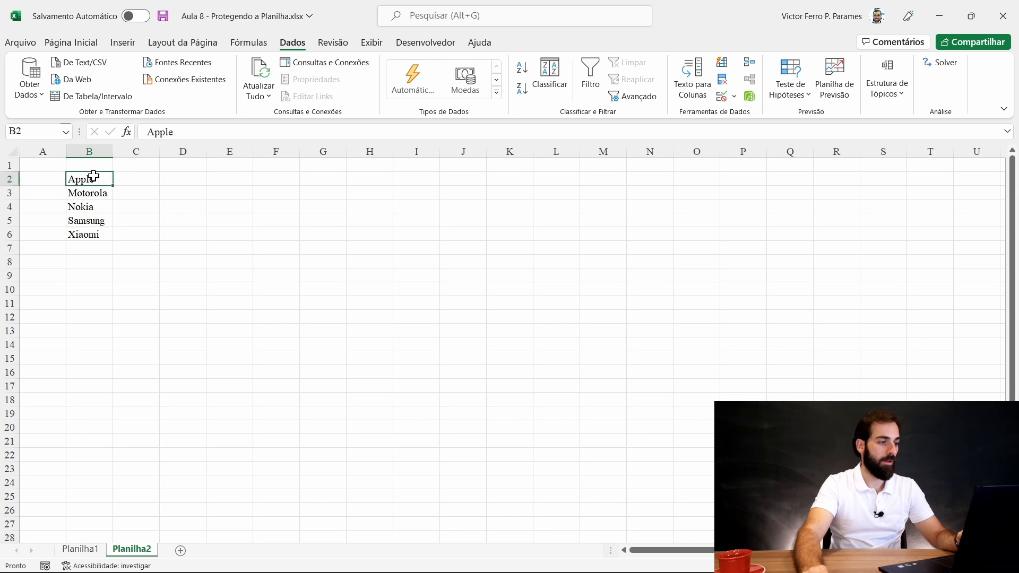
left_click(125, 261)
left_click_drag(97, 182, 99, 231)
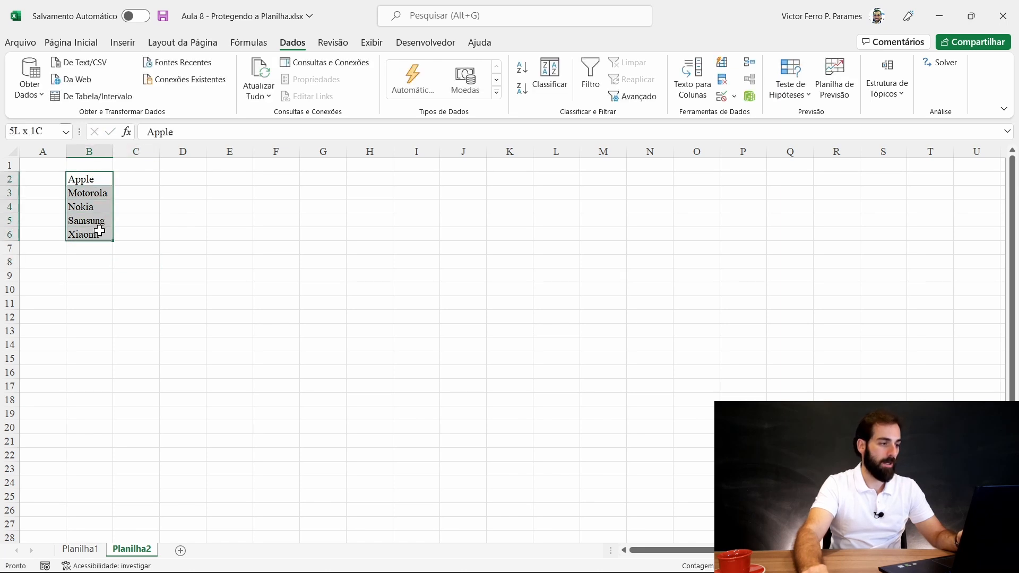
left_click(71, 42)
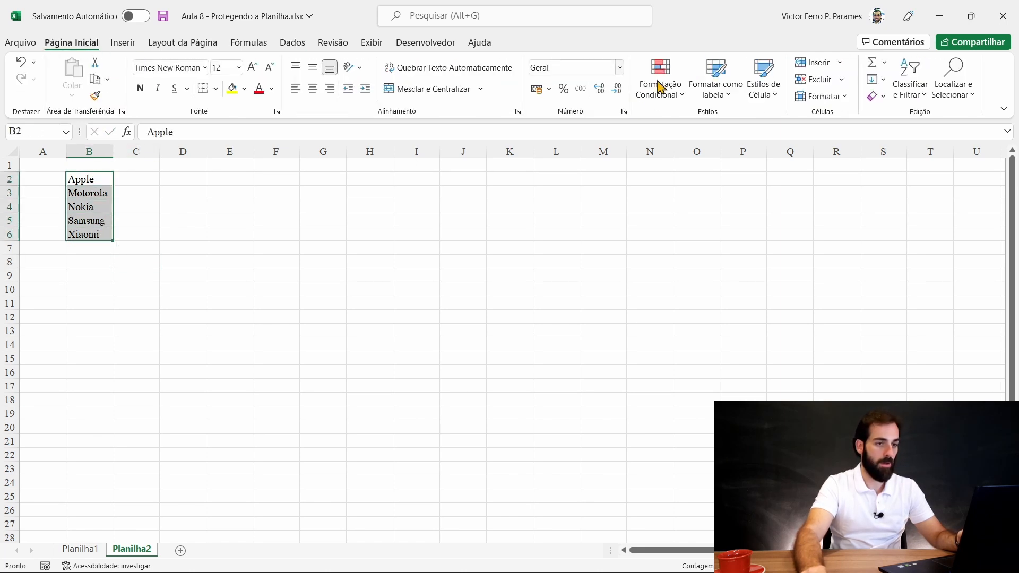
left_click(908, 79)
left_click(916, 121)
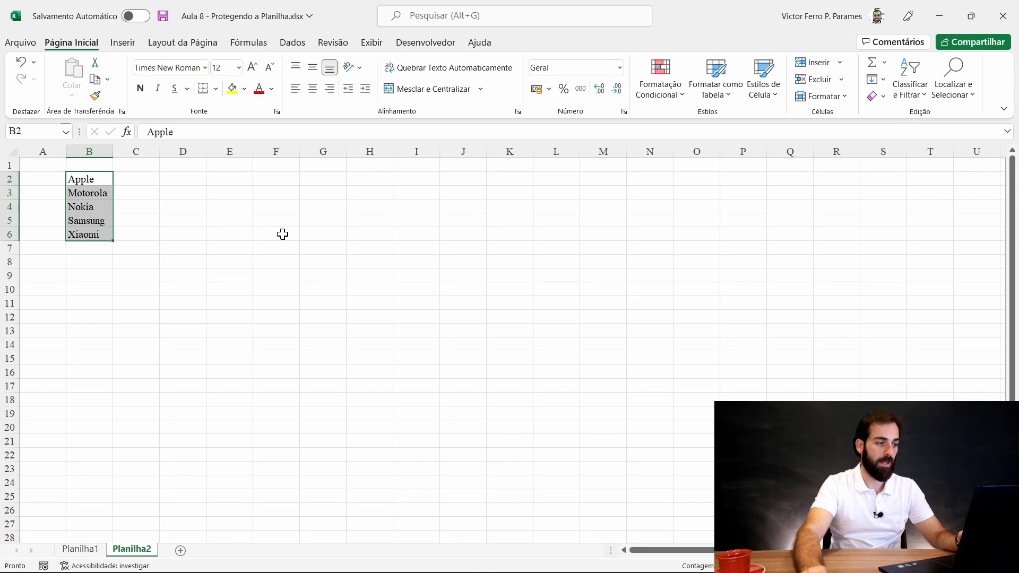
left_click(143, 287)
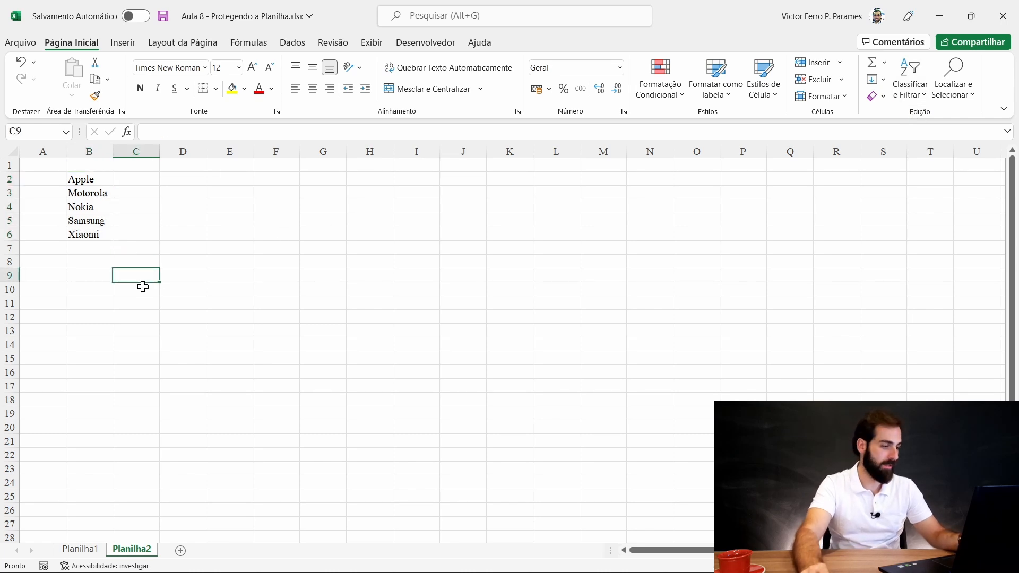
left_click(89, 440)
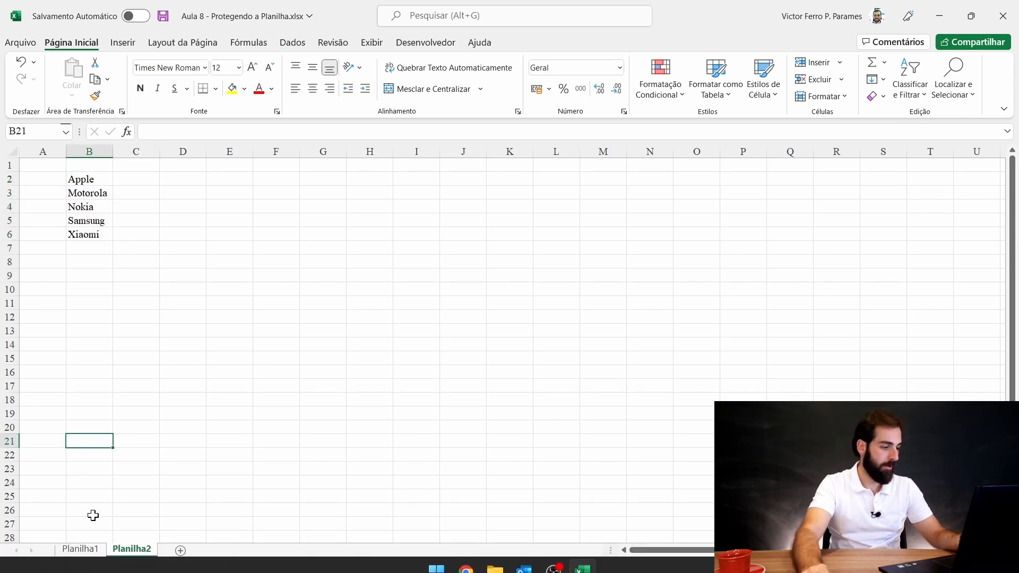
- Confirm the Marca list on Planilha1 now offers Nokia
left_click(80, 549)
left_click(175, 221)
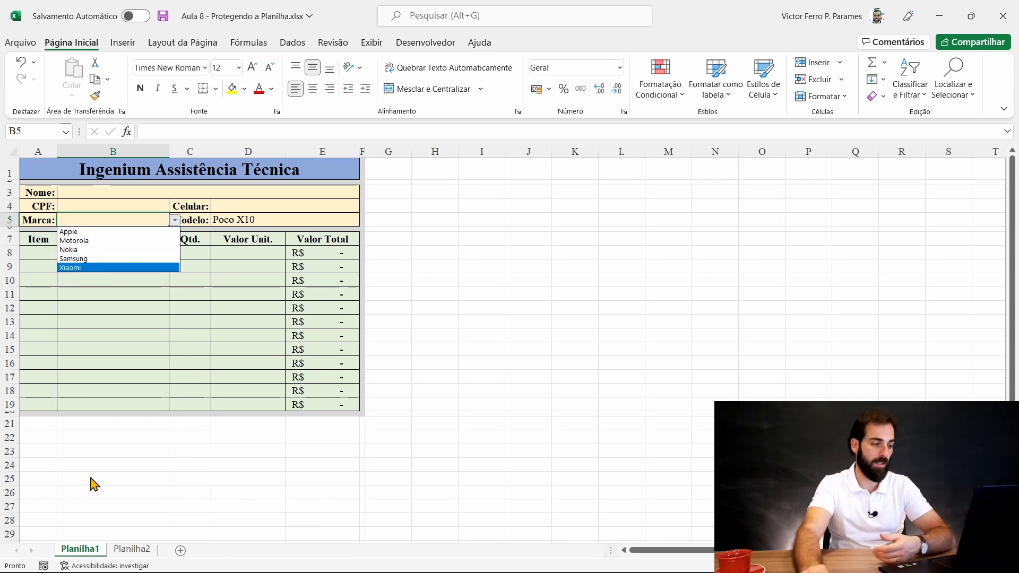
key("Escape")
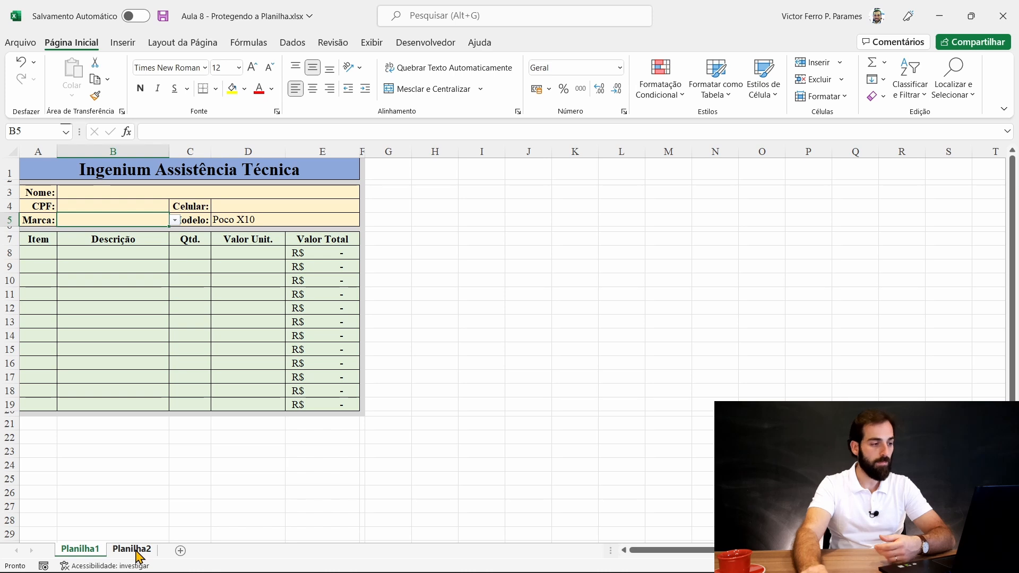
left_click(136, 550)
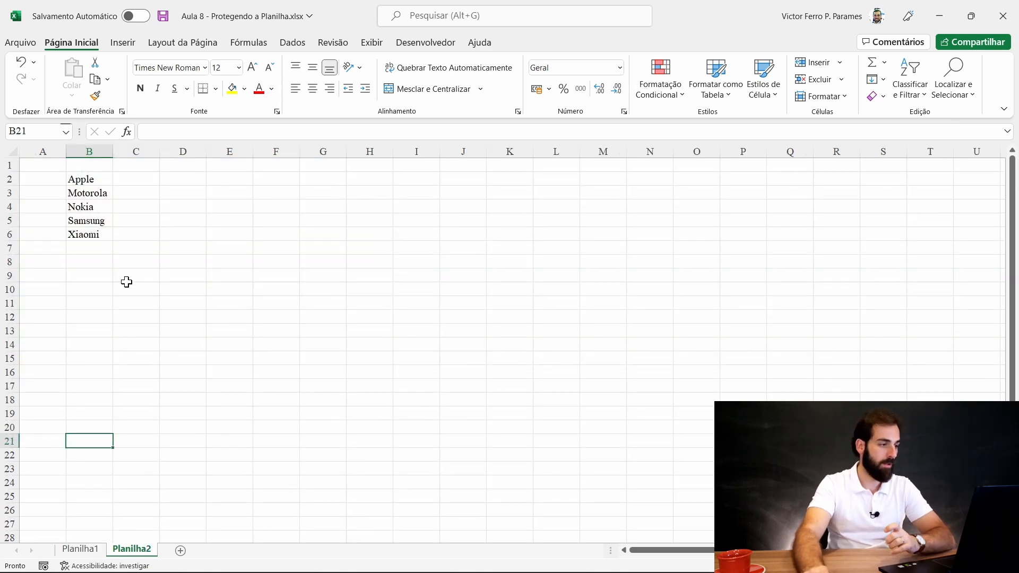
- Shift Samsung and Xiaomi down a row and enter Sony in the freed cell
mouse_move(82, 235)
left_mouse_down()
mouse_move(85, 222)
mouse_move(91, 249)
left_mouse_up()
left_click(93, 218)
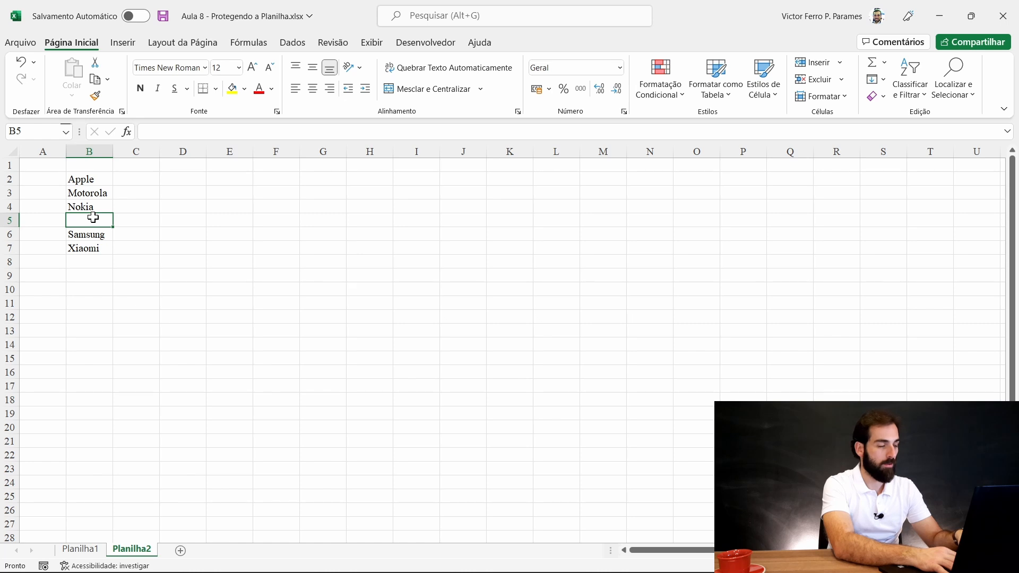
type("NSo")
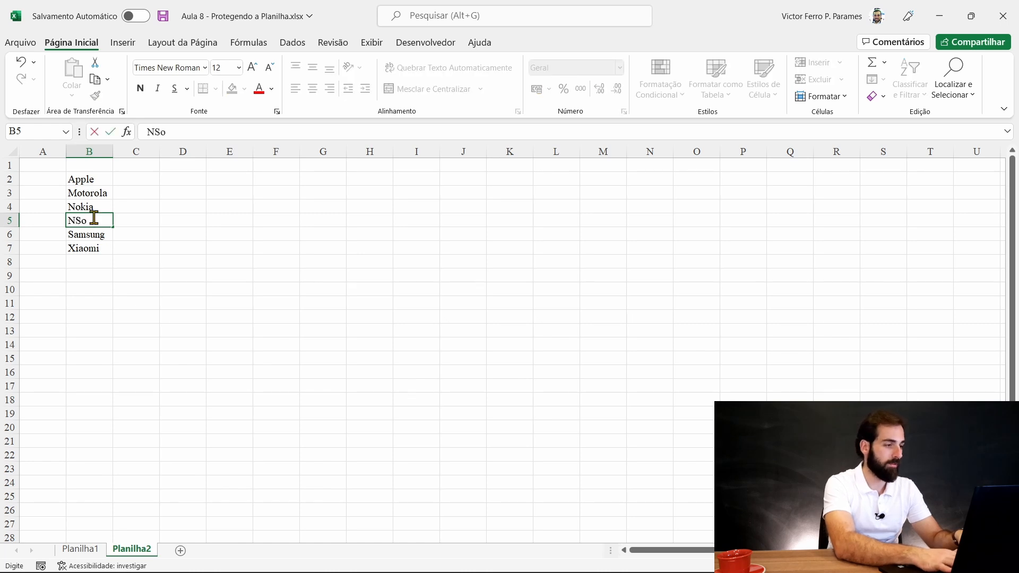
type("Sony")
key("Return")
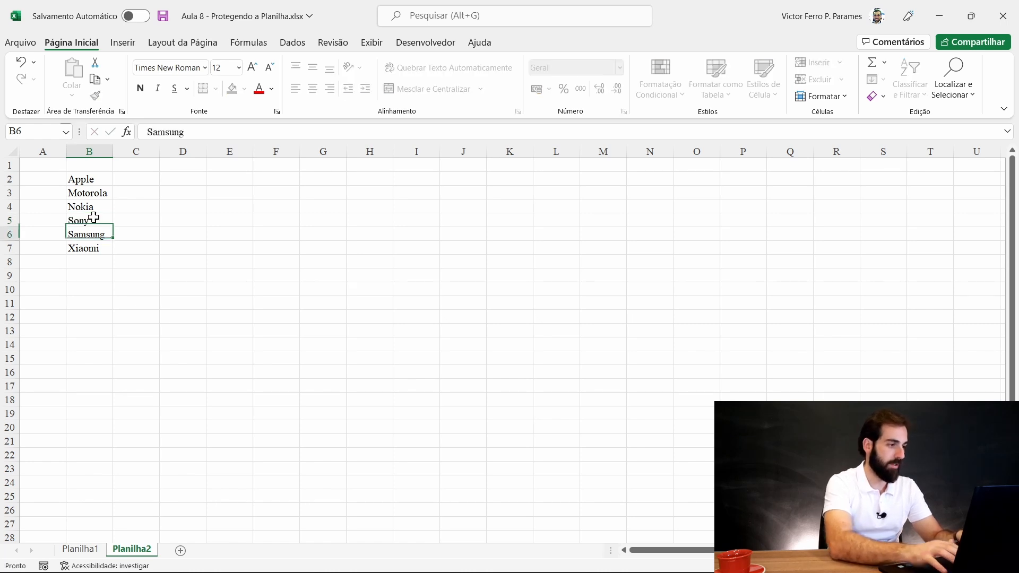
left_click(81, 550)
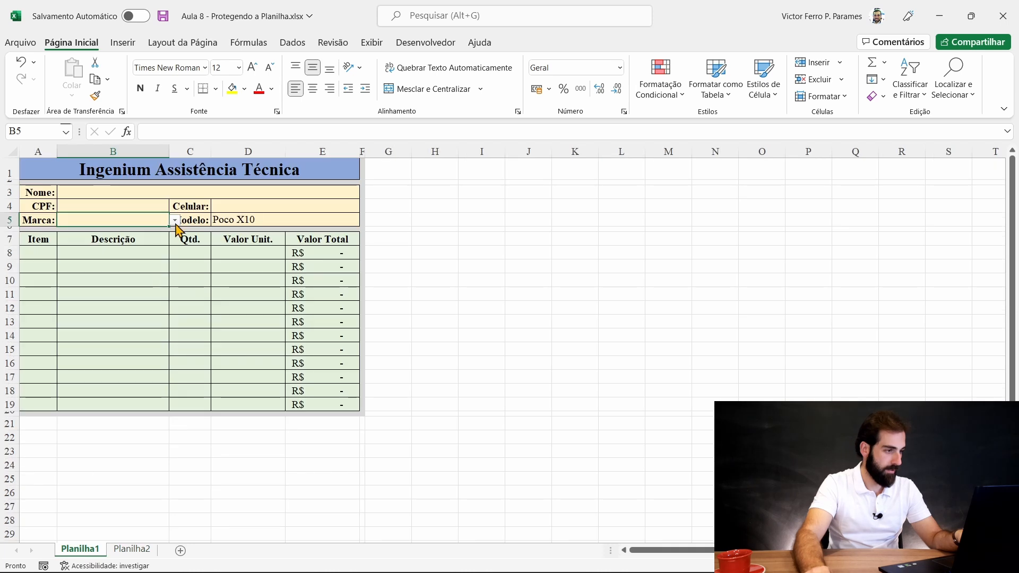
left_click(175, 220)
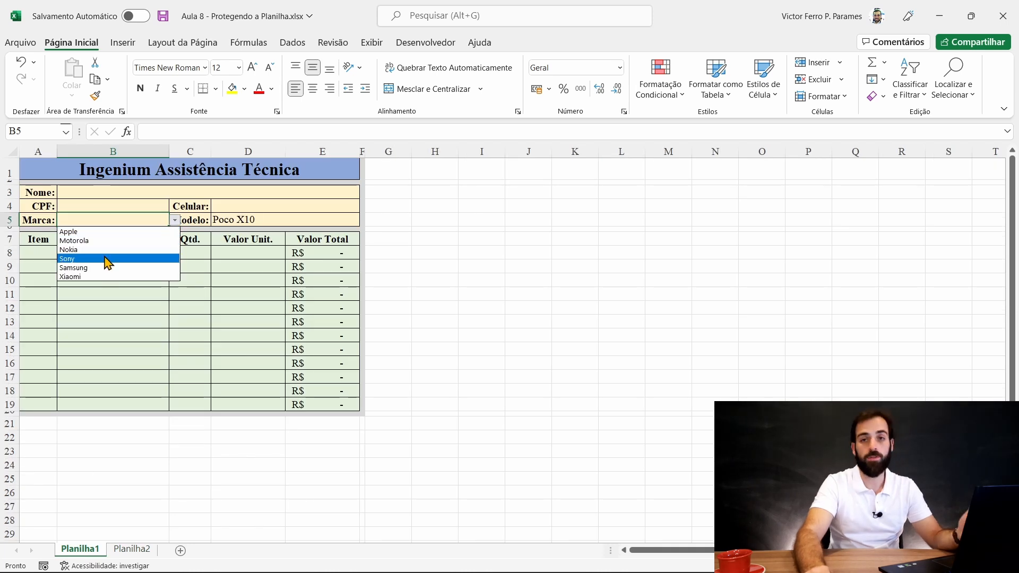
left_click(131, 549)
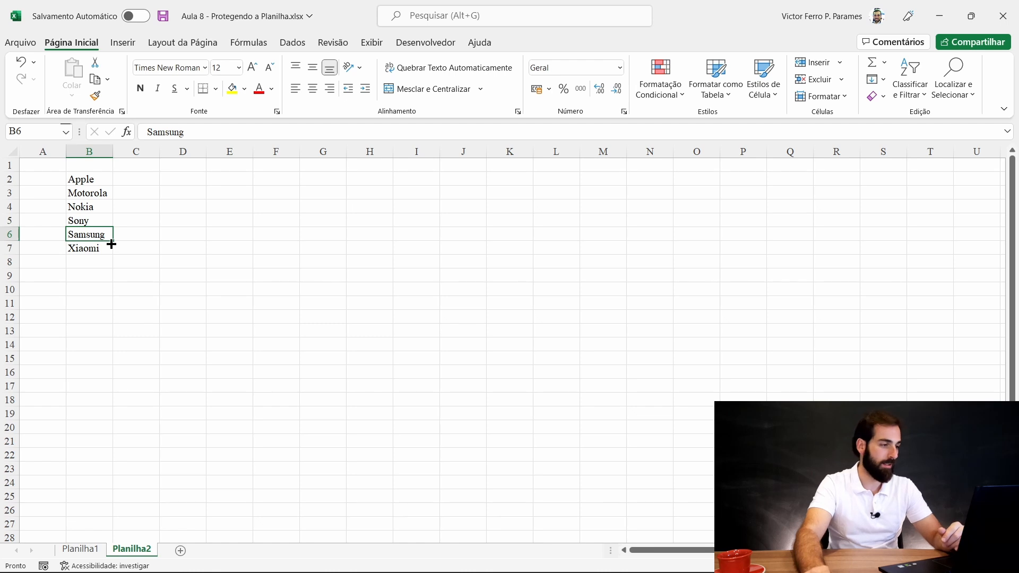
- Sort the six brands A to Z and check the Marca list on Planilha1
left_click_drag(78, 175, 94, 247)
left_click(911, 97)
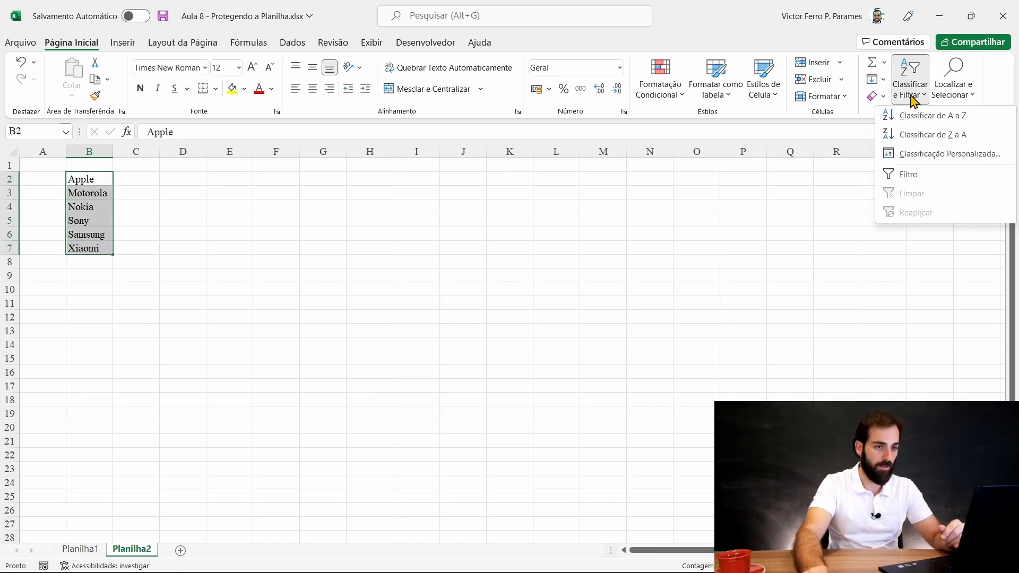
left_click(915, 116)
left_click(134, 302)
left_click(79, 549)
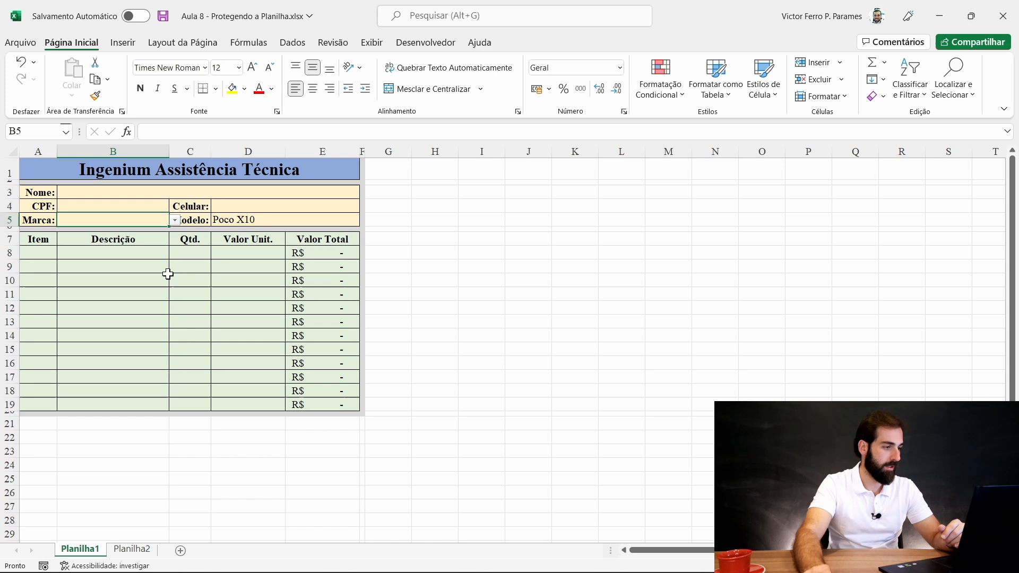
left_click(175, 220)
key("Escape")
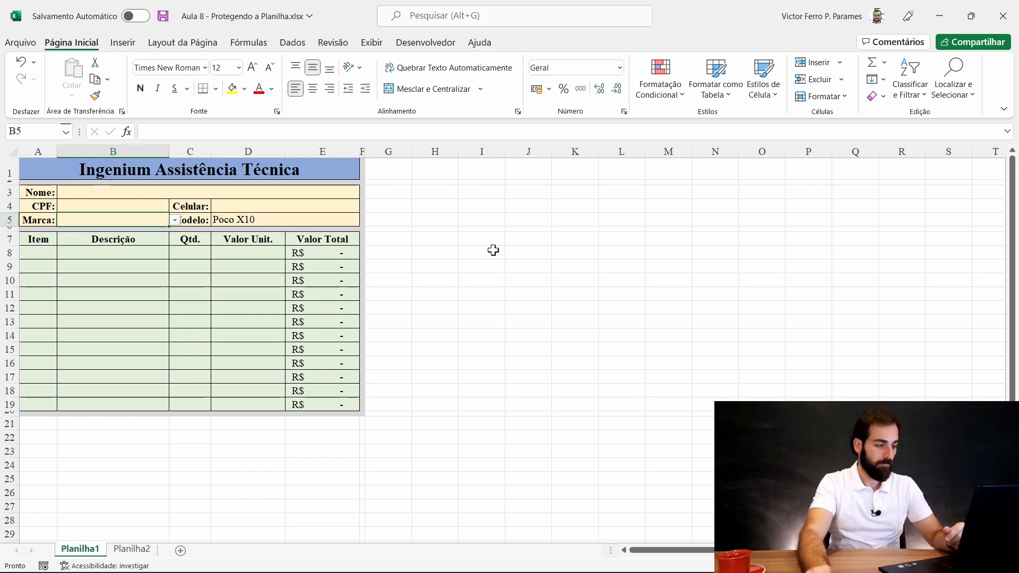
- Hide the Planilha2 brand sheet with Ocultar from its tab's menu
right_click(137, 551)
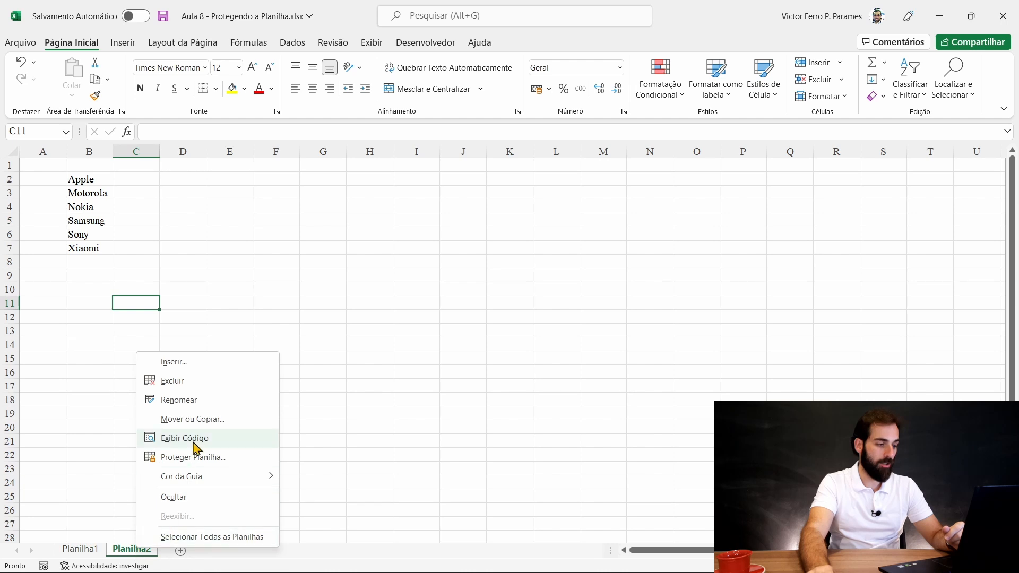
left_click(182, 498)
left_click(173, 390)
left_click(183, 436)
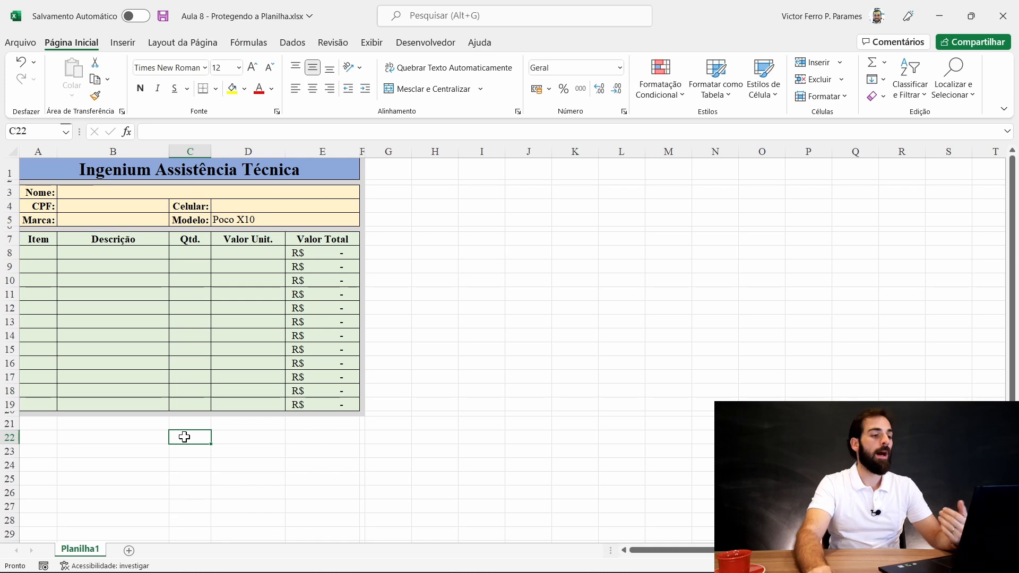
left_click_drag(554, 192, 611, 281)
left_click(745, 280)
right_click(571, 148)
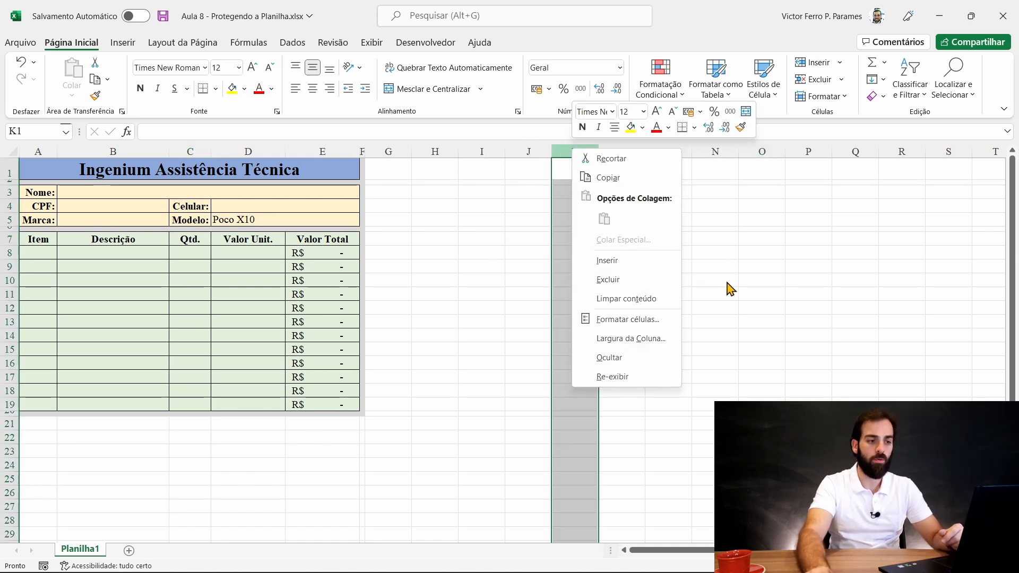
key("Escape")
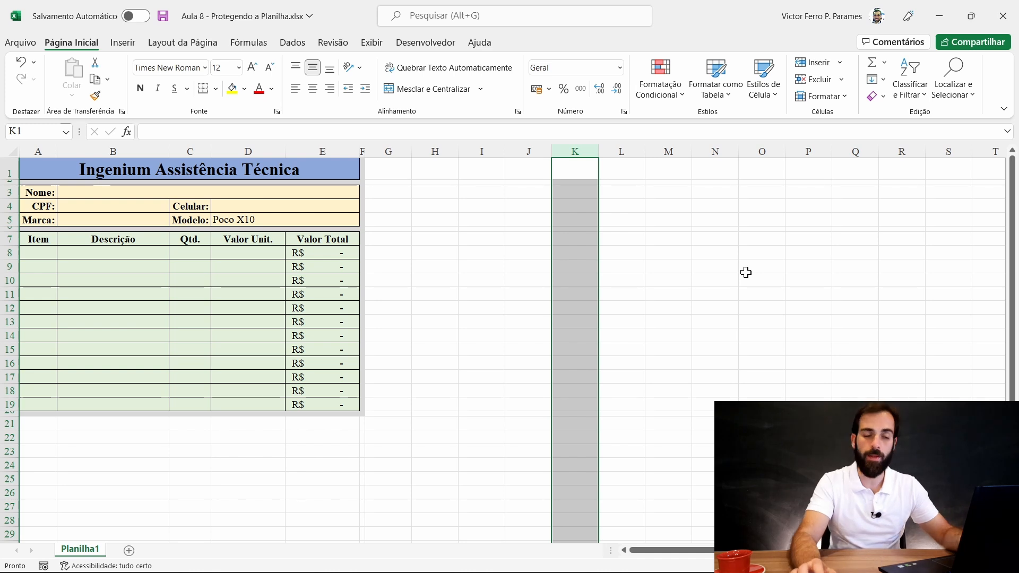
left_click(162, 493)
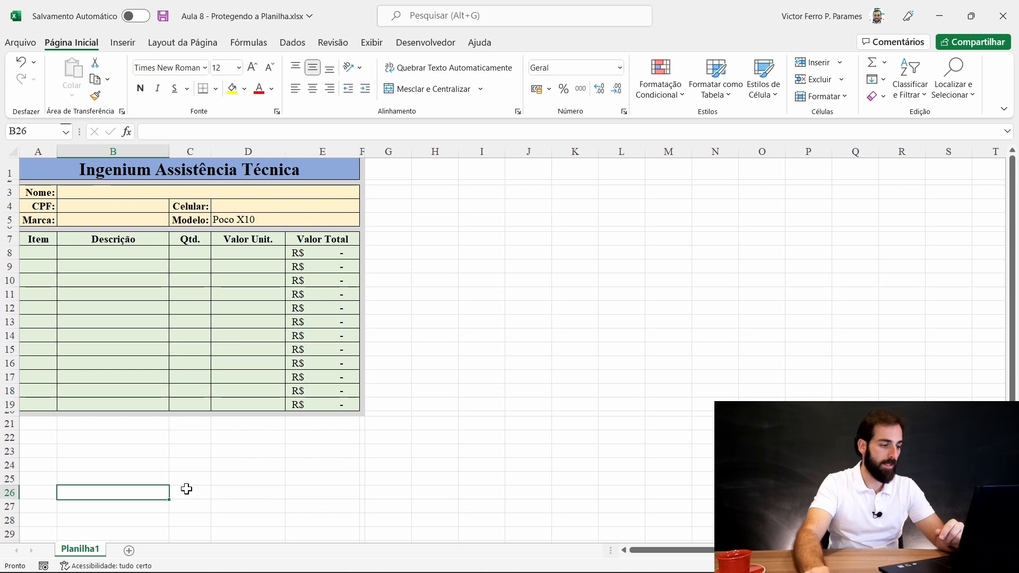
- Turn off Menu suspenso na célula in B5's data validation
left_click(144, 220)
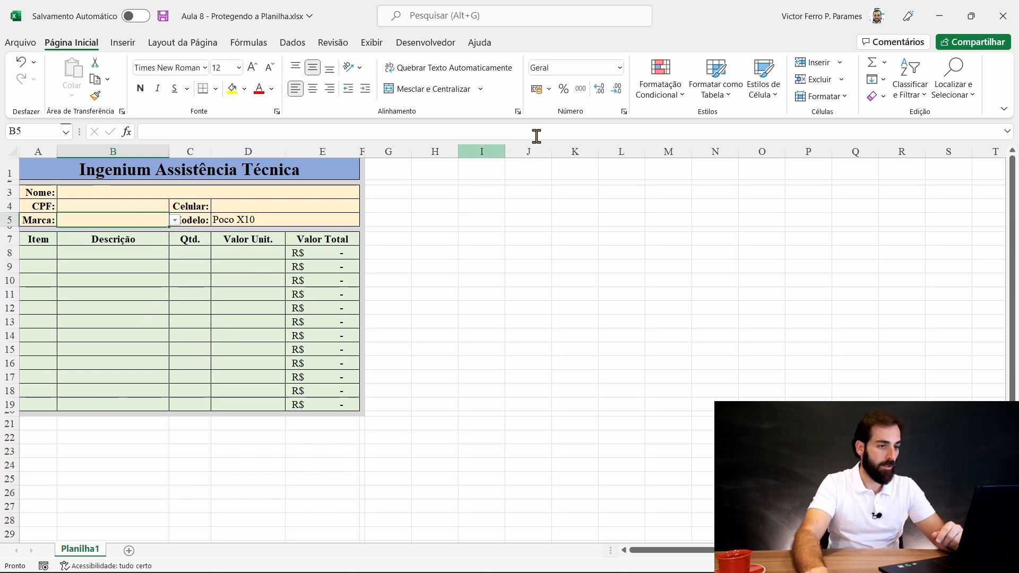
left_click(293, 42)
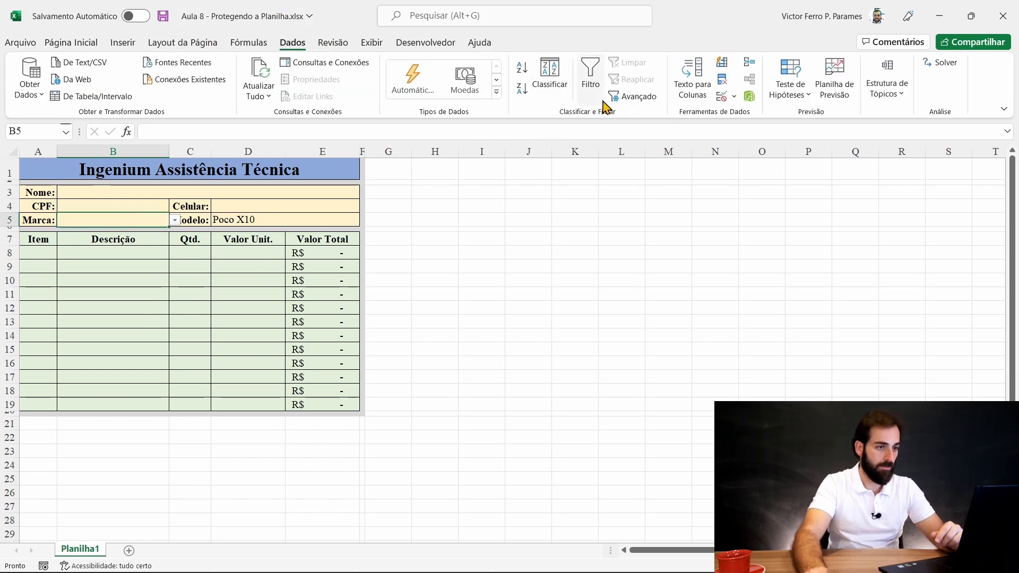
left_click(732, 99)
left_click(750, 118)
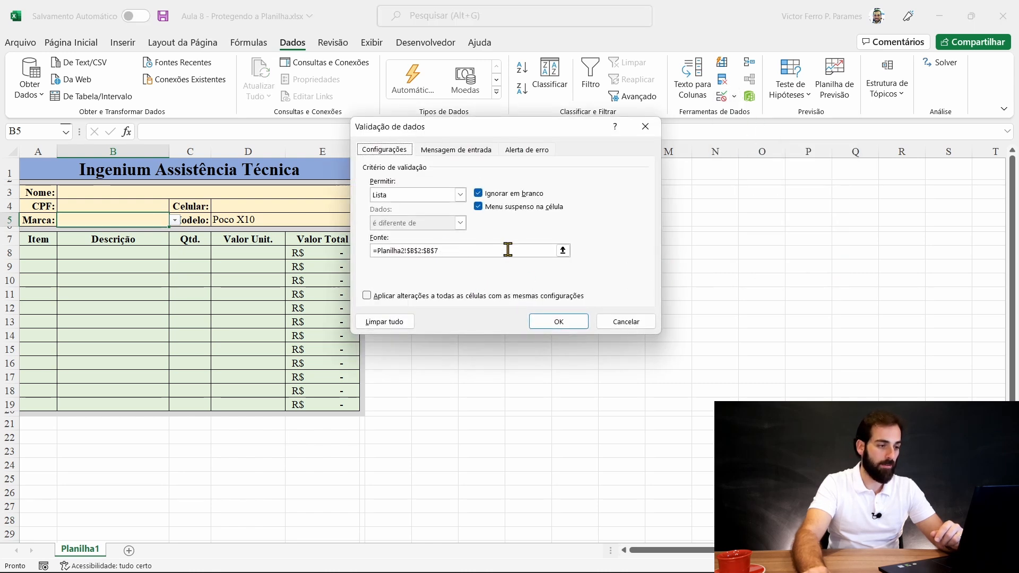
left_click(479, 207)
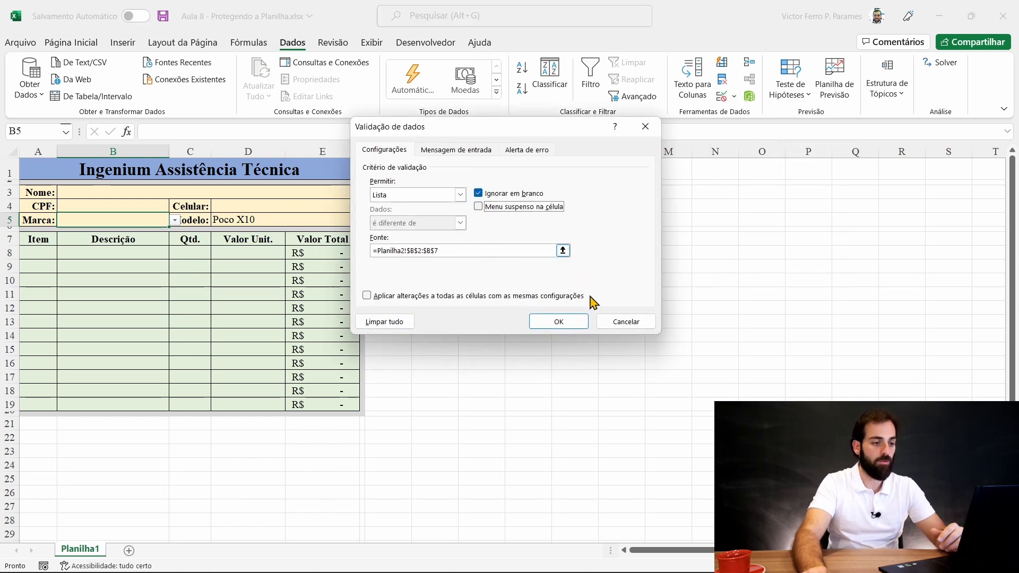
left_click(558, 321)
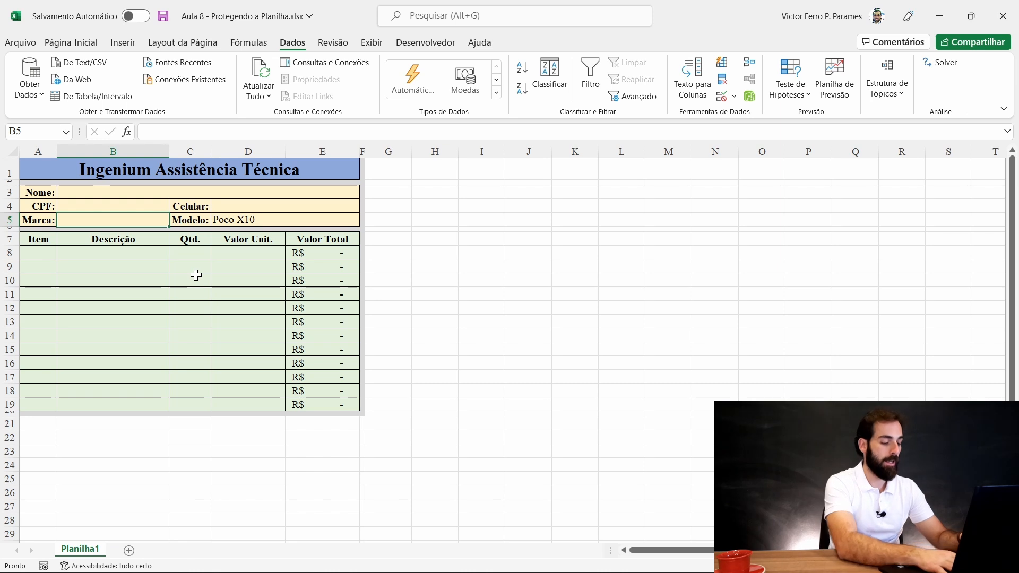
- Enter the misspelling 'Xiomi' in Marca and cancel the rejection error
type("Xiomi")
key("Return")
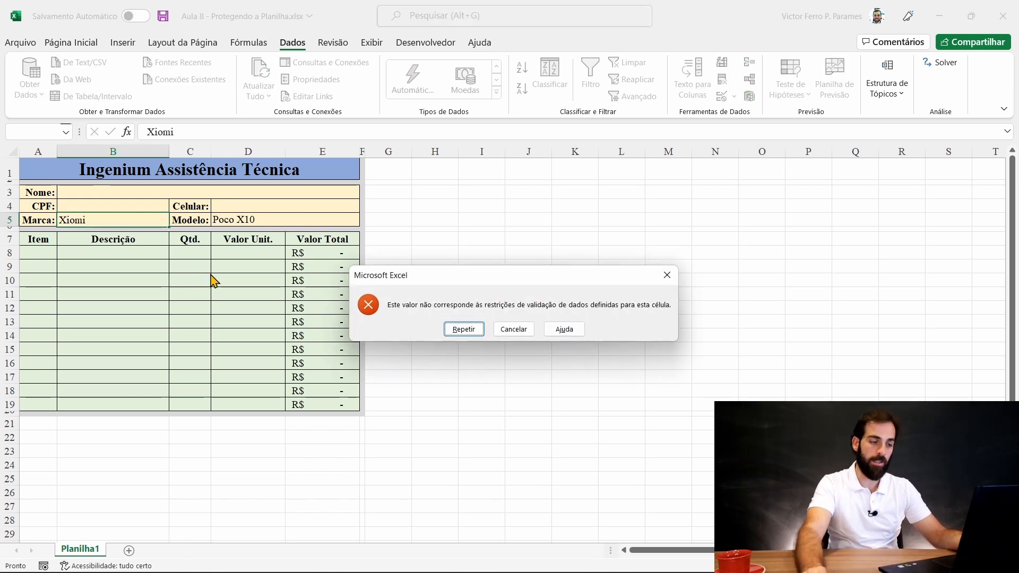
left_click(523, 332)
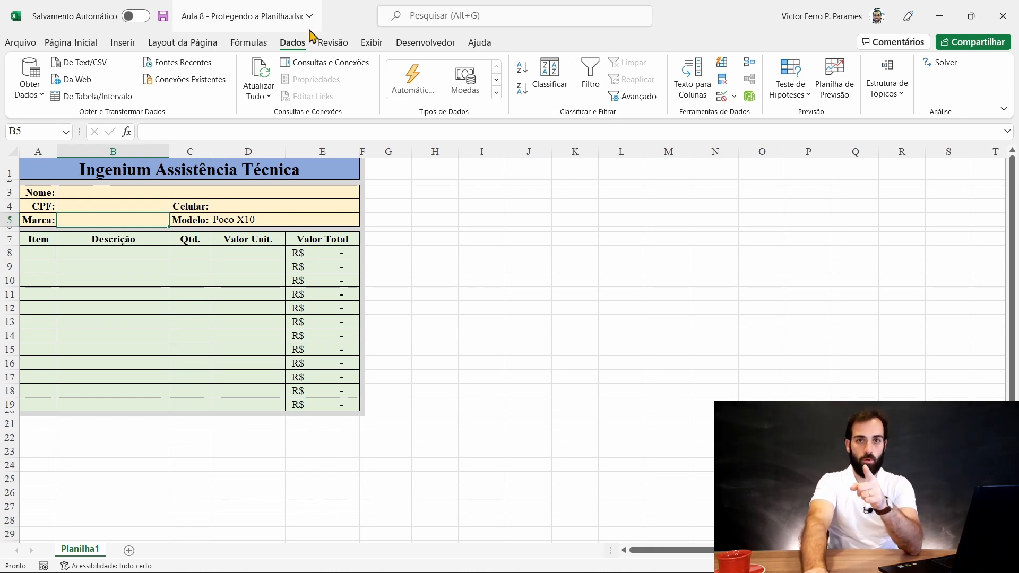
- Enter a sheet-protection password in Proteger Planilha and confirm it
left_click(346, 43)
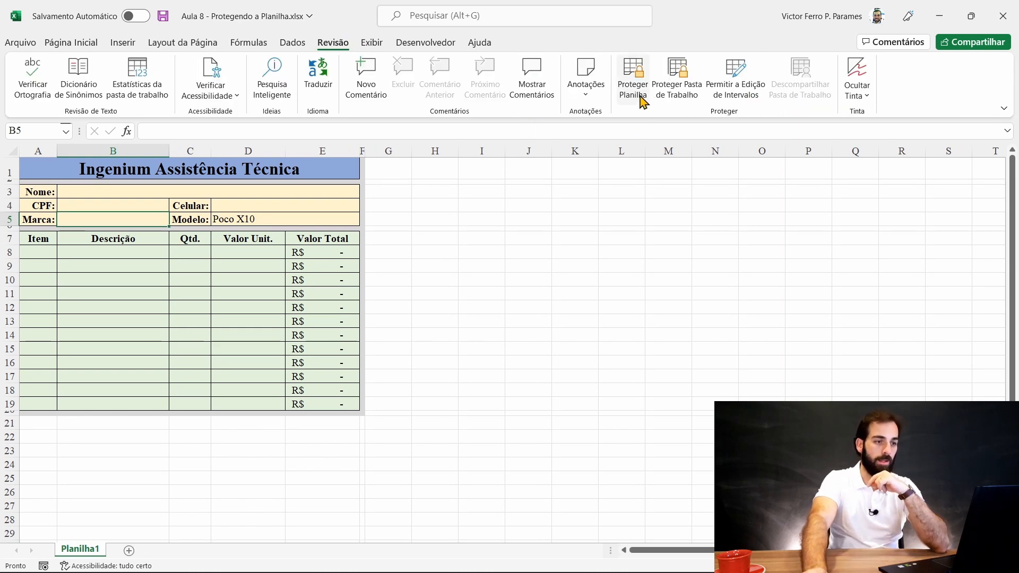
left_click(632, 80)
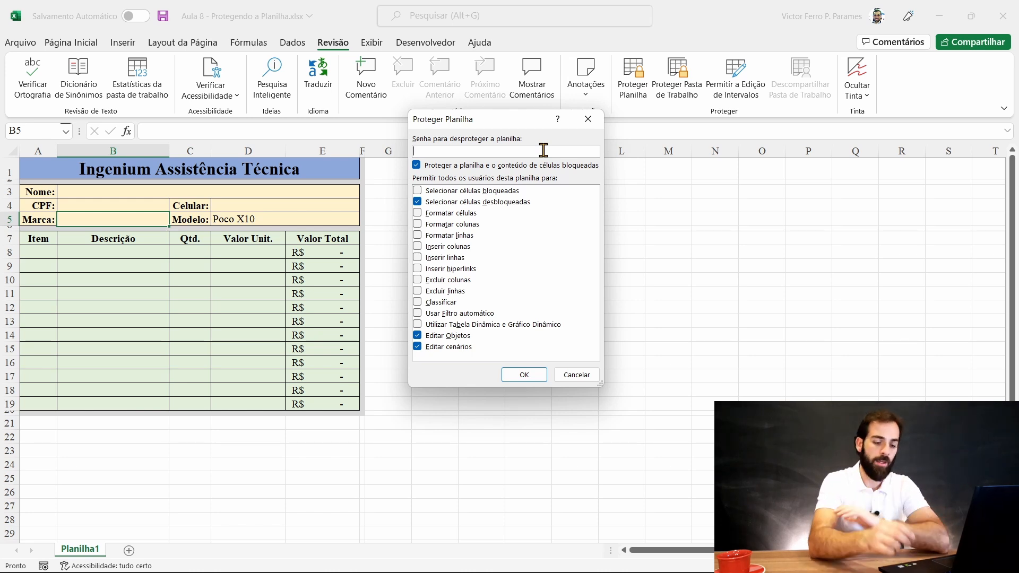
type("1")
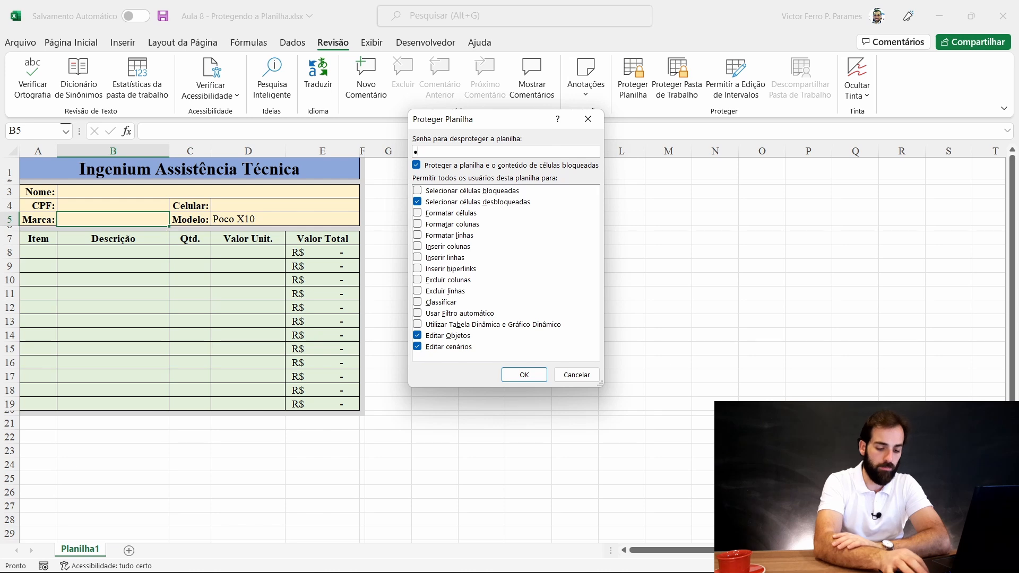
type("234")
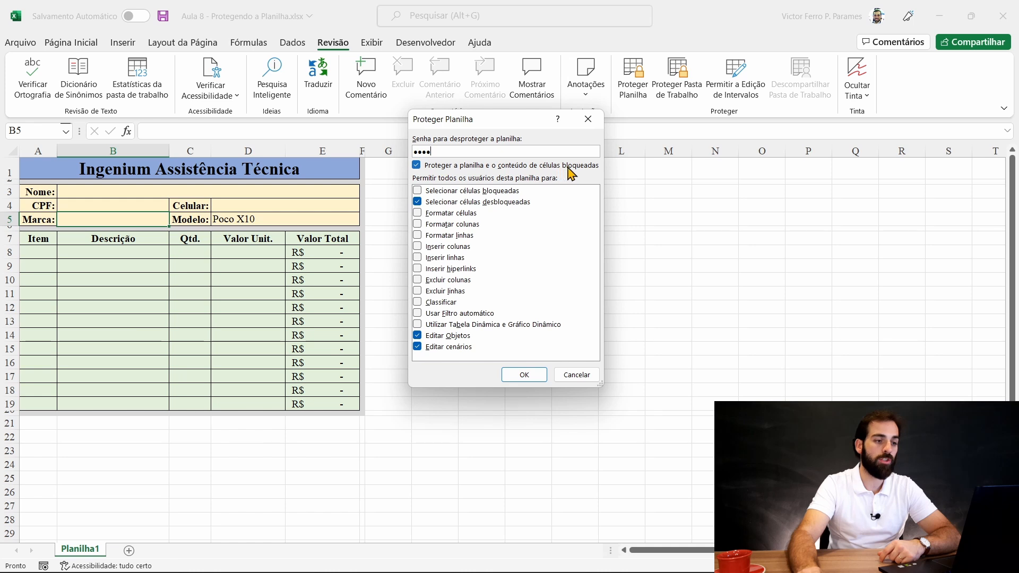
left_click(524, 375)
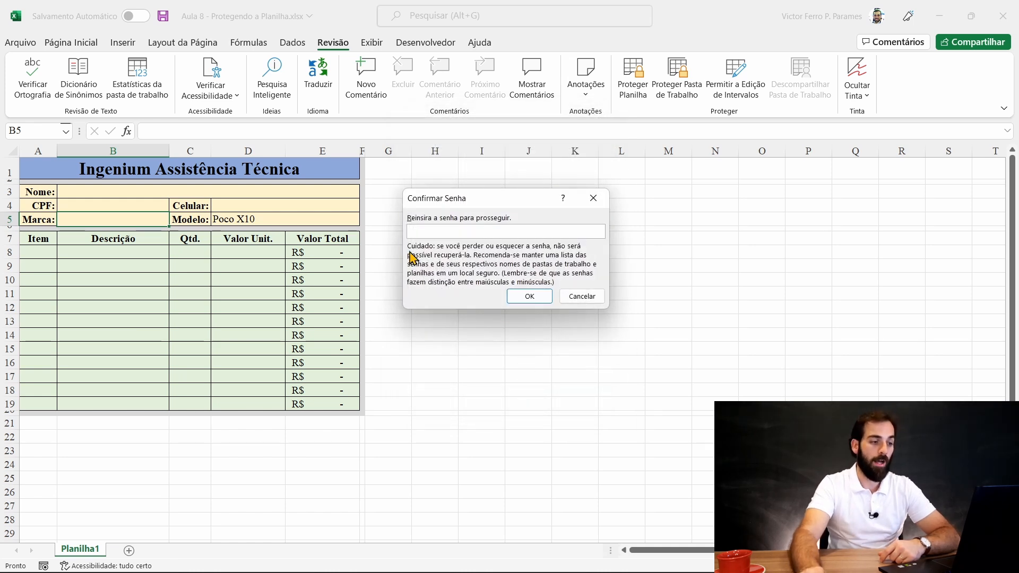
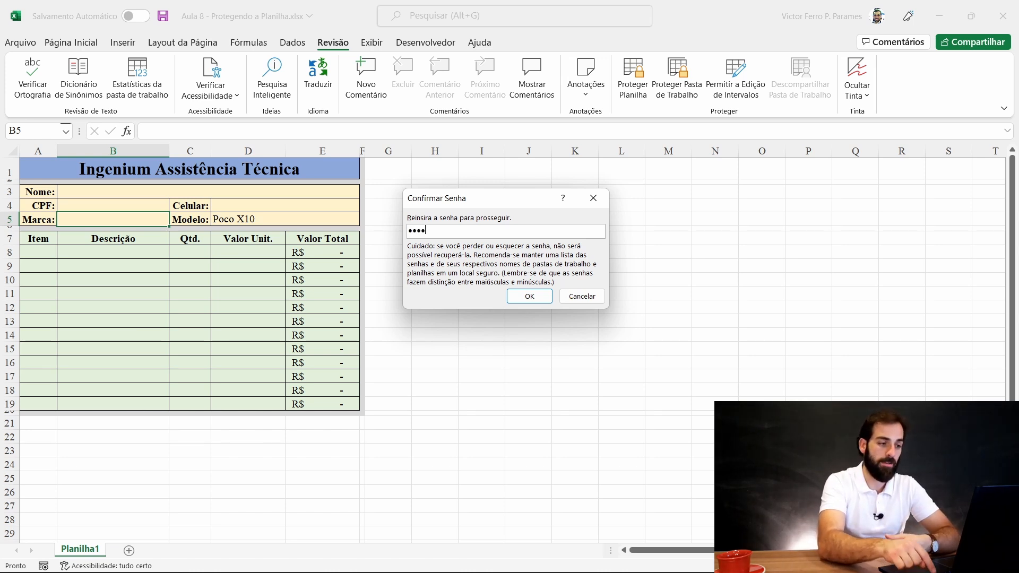
- Confirm the protection password, then clear the Poco X10 model from the Modelo cell
key("Return")
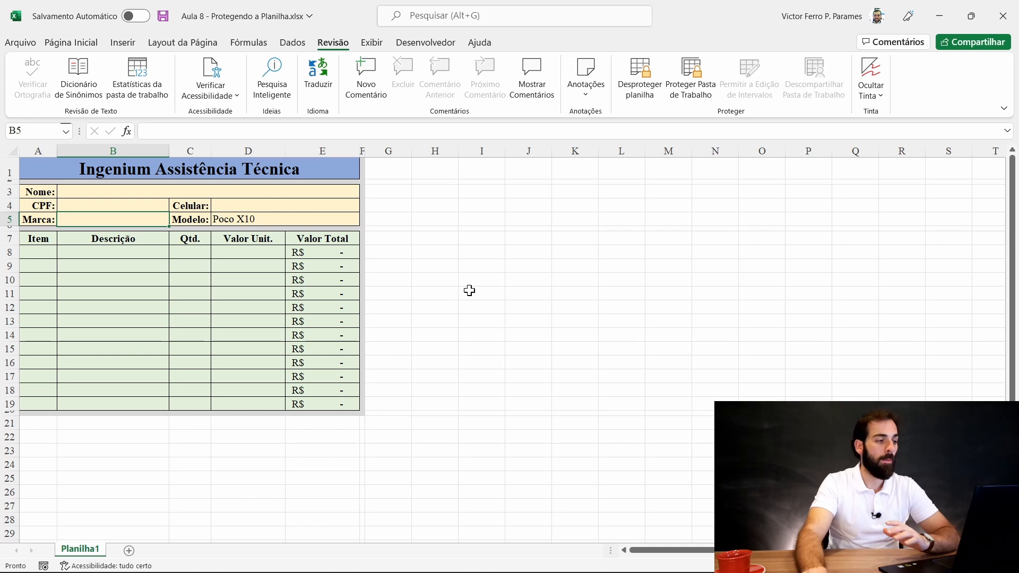
left_click(244, 296)
left_click(250, 221)
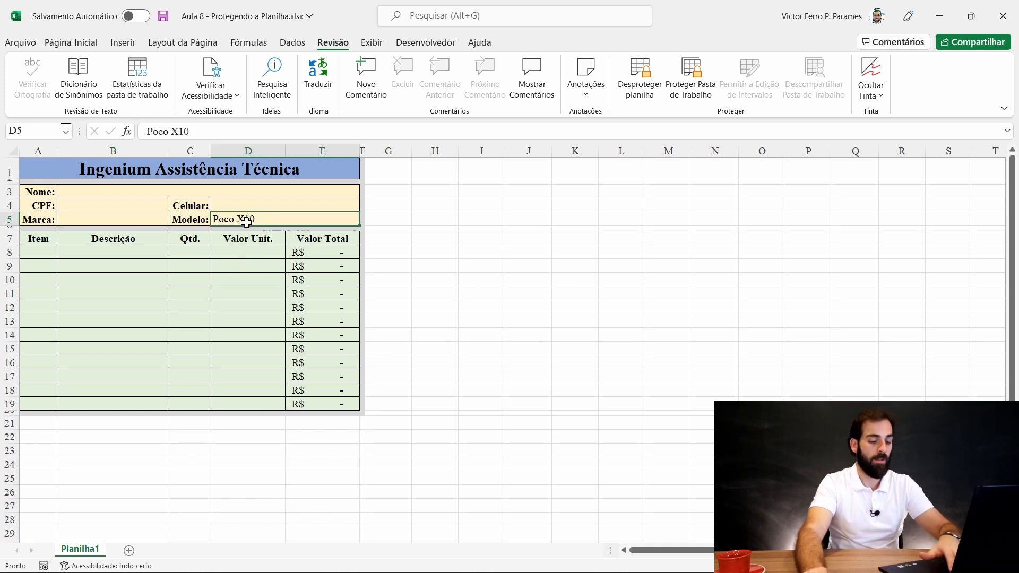
key("Delete")
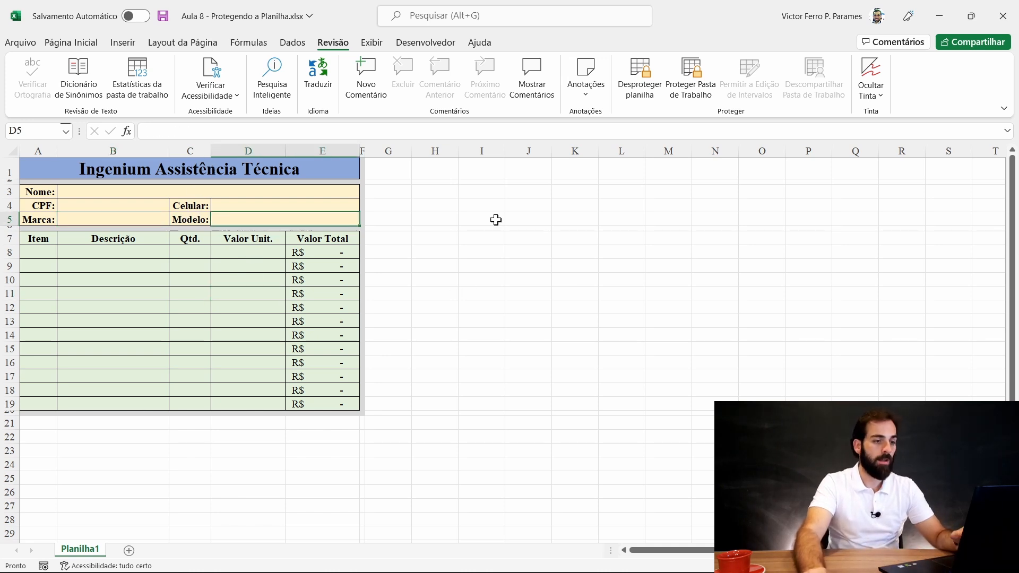
- Unprotect the sheet with its password, re-protect it without a password, and select Marca cell B5
left_click(647, 84)
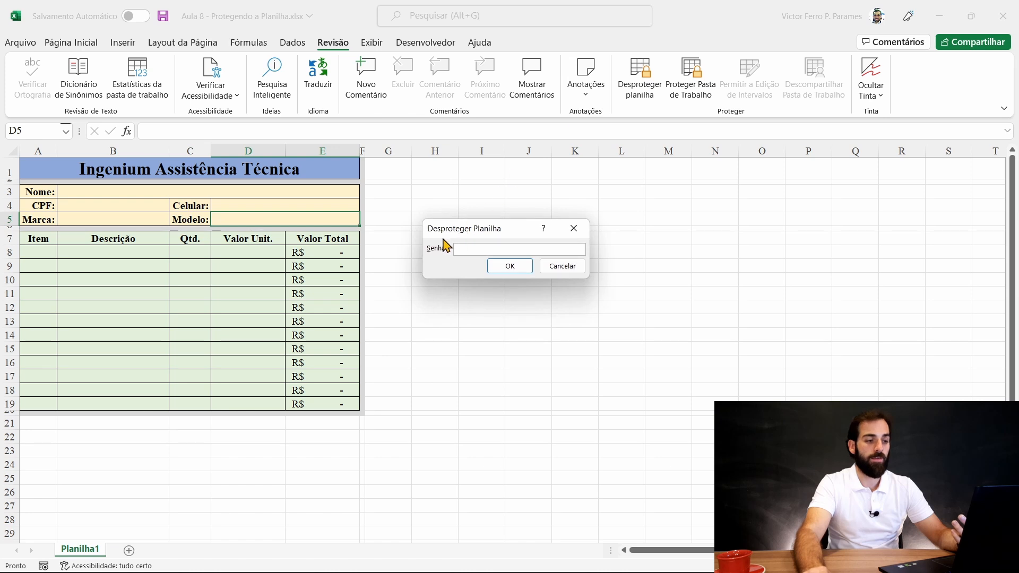
type("1234")
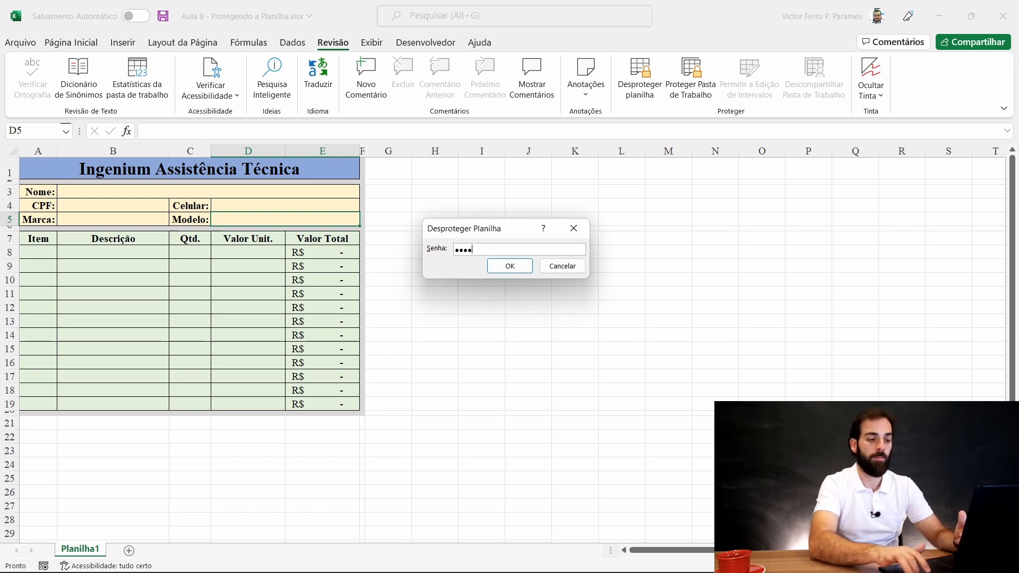
key("Return")
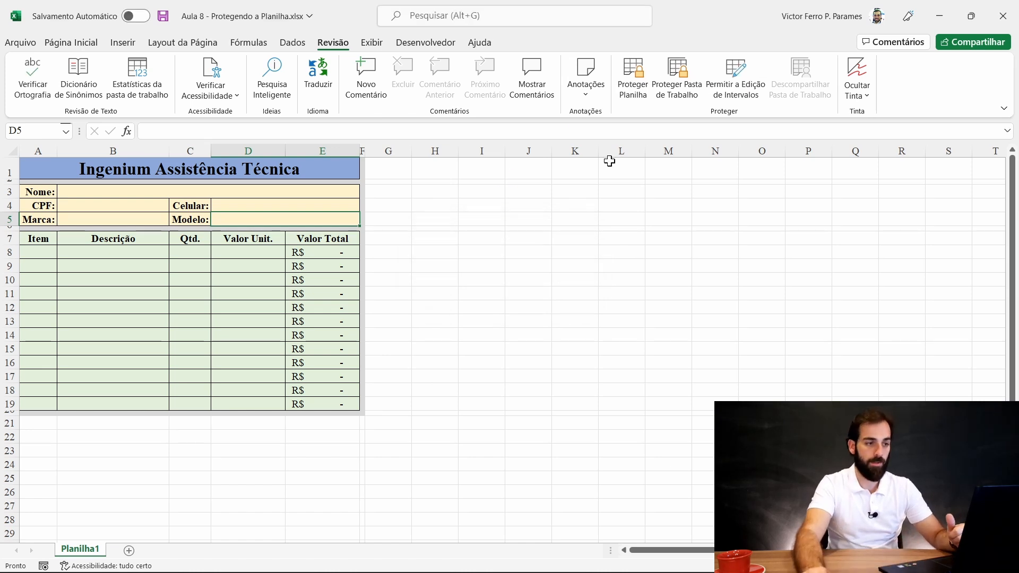
left_click(626, 90)
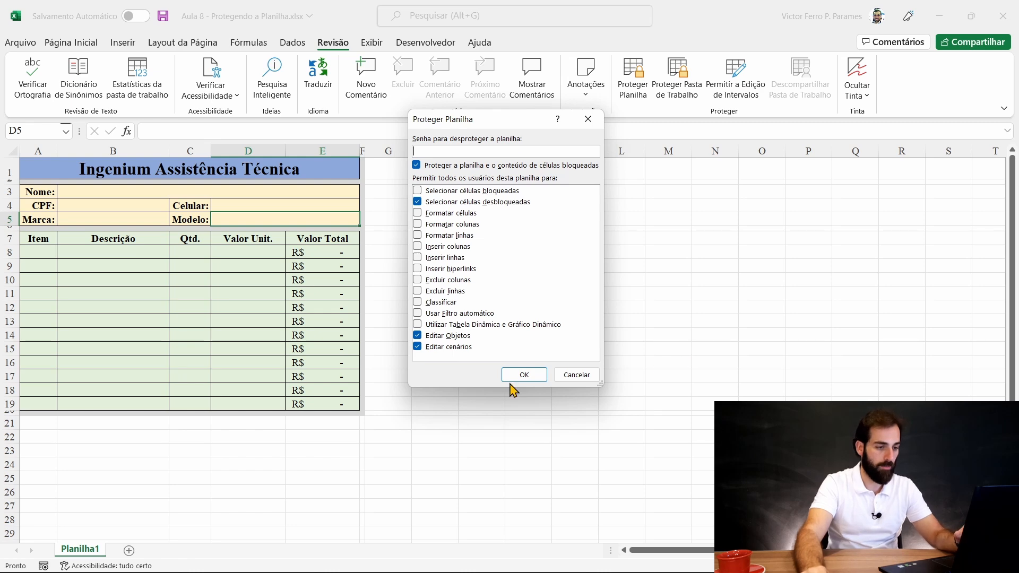
left_click(524, 373)
left_click(80, 221)
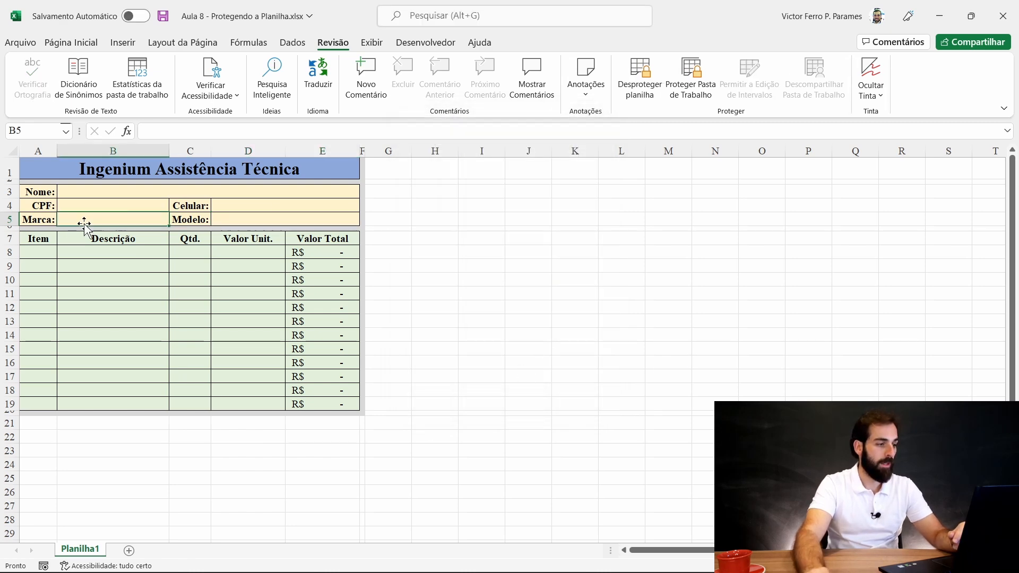
left_click(293, 42)
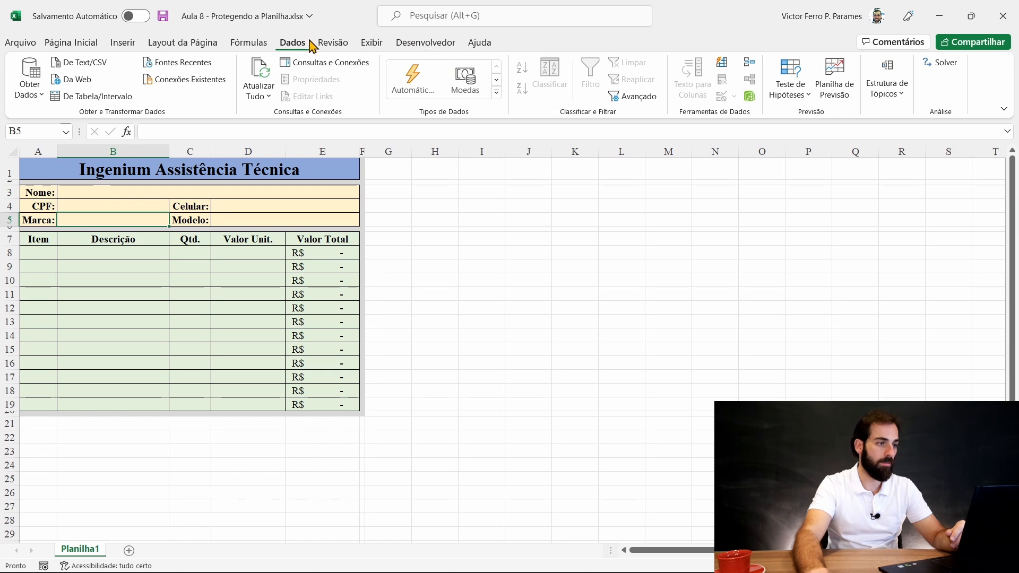
- Give B5 the input message 'OLÁ CHEFINHO': 'Aqui o senhor vai colocar a marca certa, viu!'
left_click(333, 43)
left_click(291, 42)
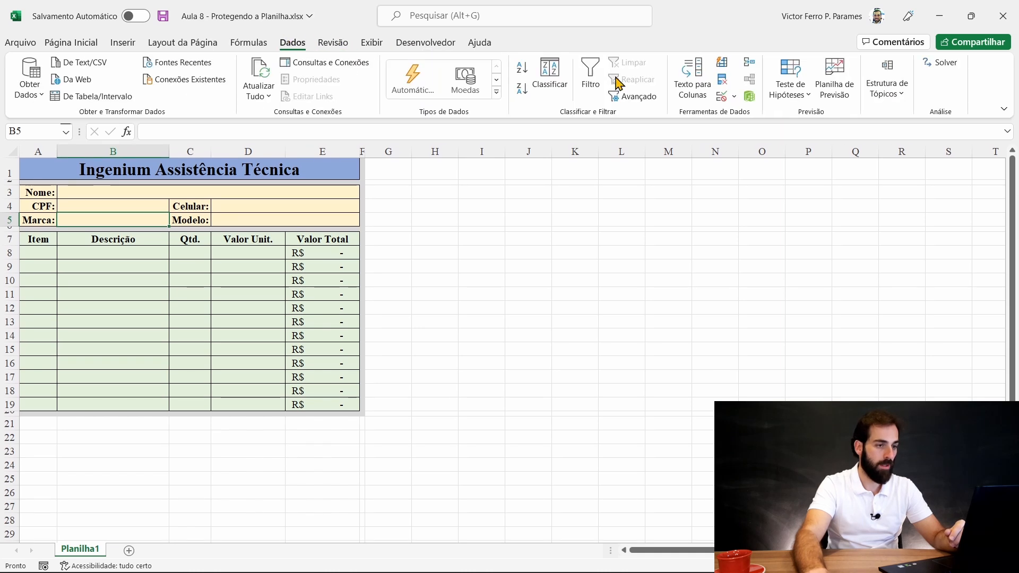
left_click(721, 97)
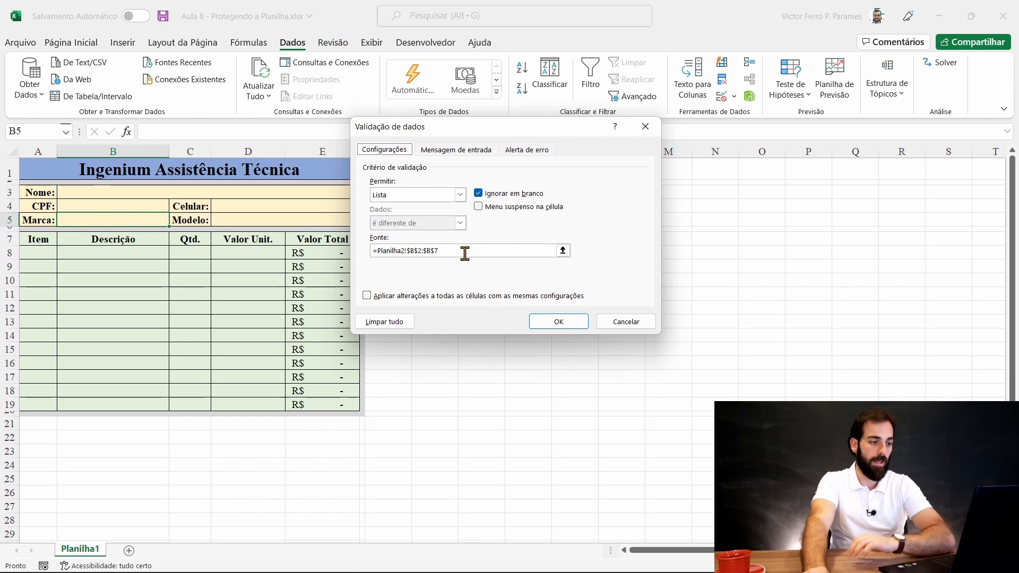
left_click(438, 152)
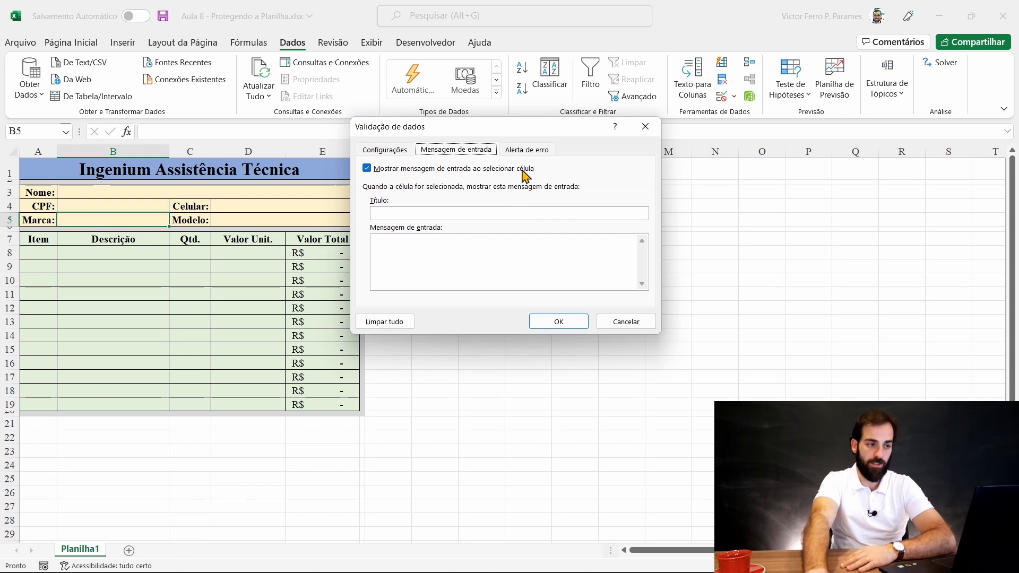
left_click(415, 215)
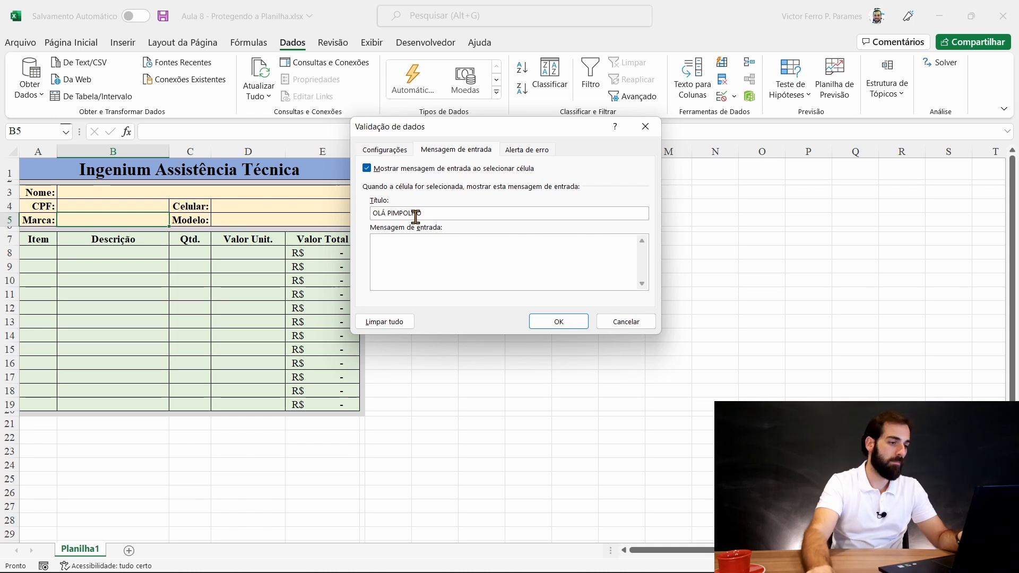
double_click(415, 211)
type("CHEFIN")
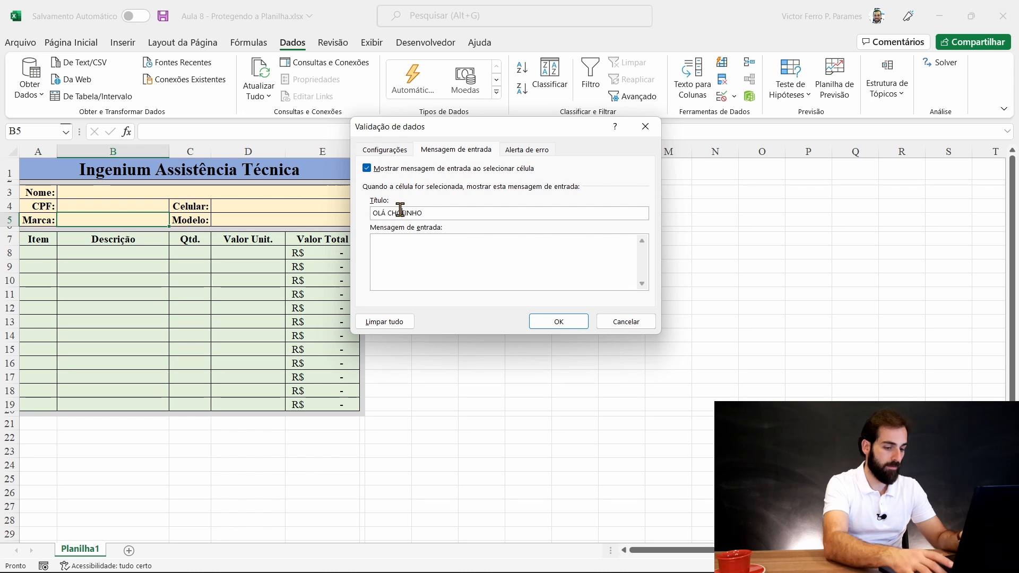
left_click(419, 268)
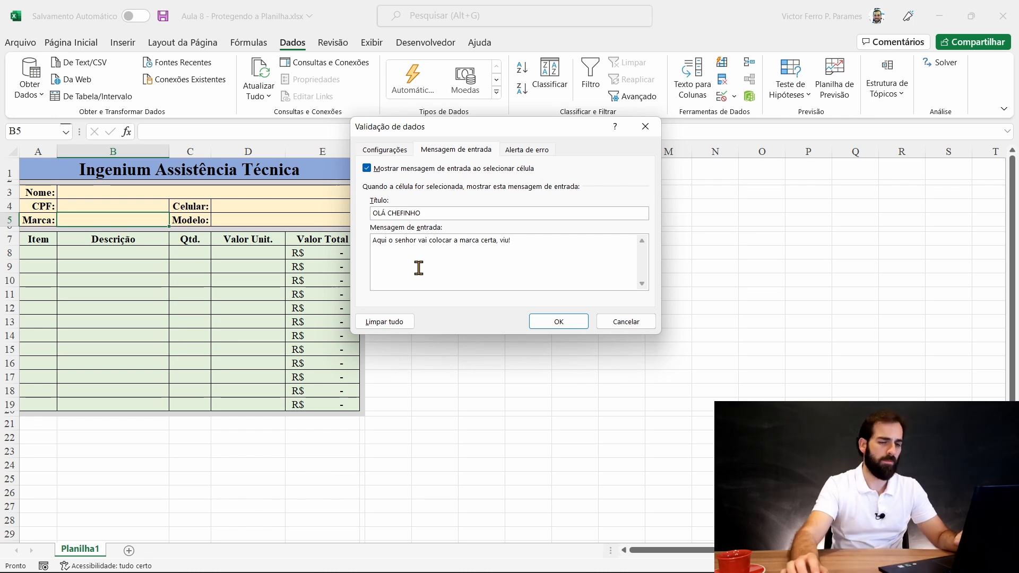
left_click(558, 321)
left_click(220, 242)
left_click(150, 206)
- Select Marca cell B5 and then other cells to check that its input message appears and hides
left_click(246, 205)
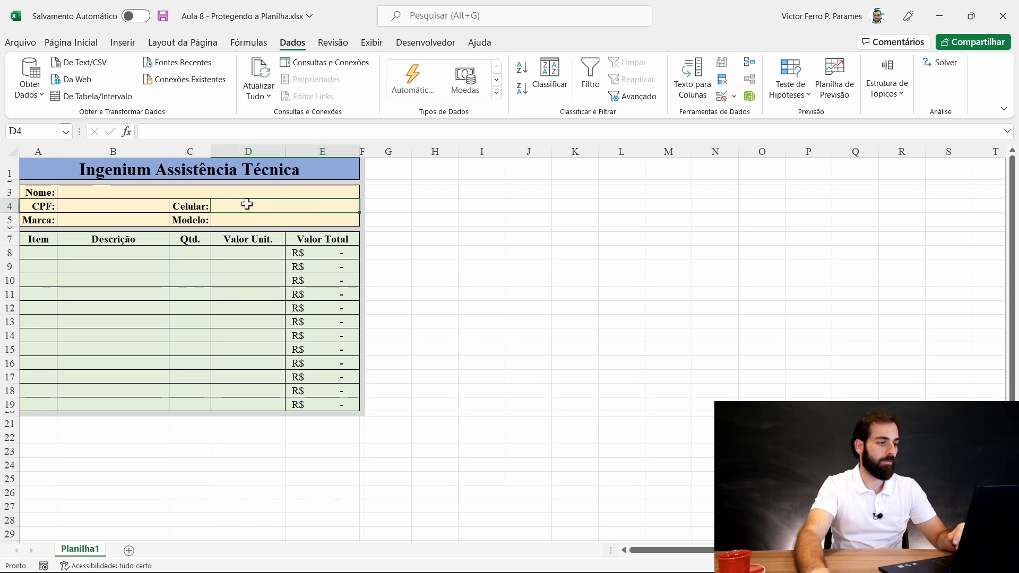
left_click(246, 192)
left_click(84, 220)
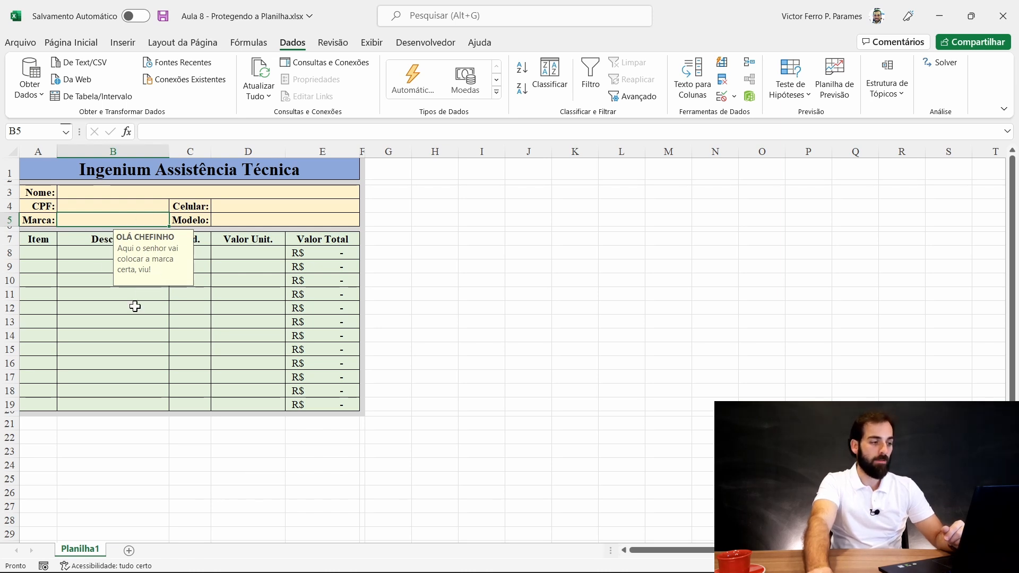
left_click(240, 220)
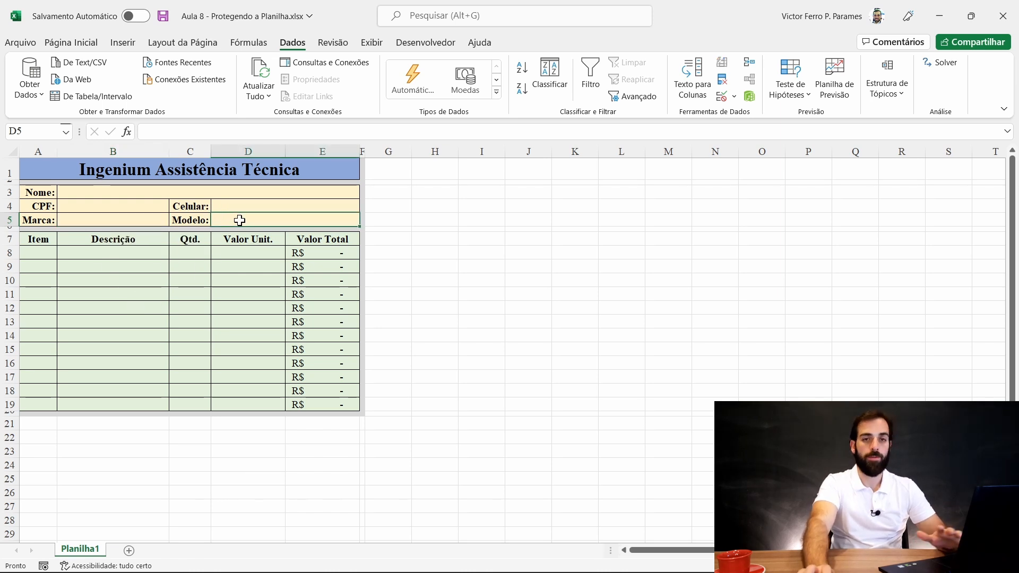
left_click(131, 218)
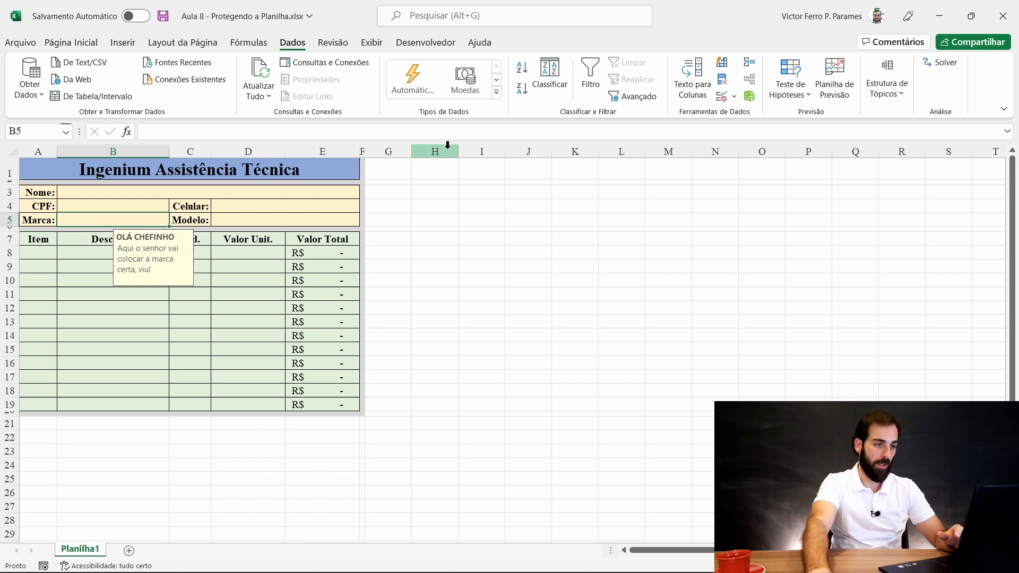
- Turn off B5's input message in Data Validation and return to the Marca cell
left_click(722, 98)
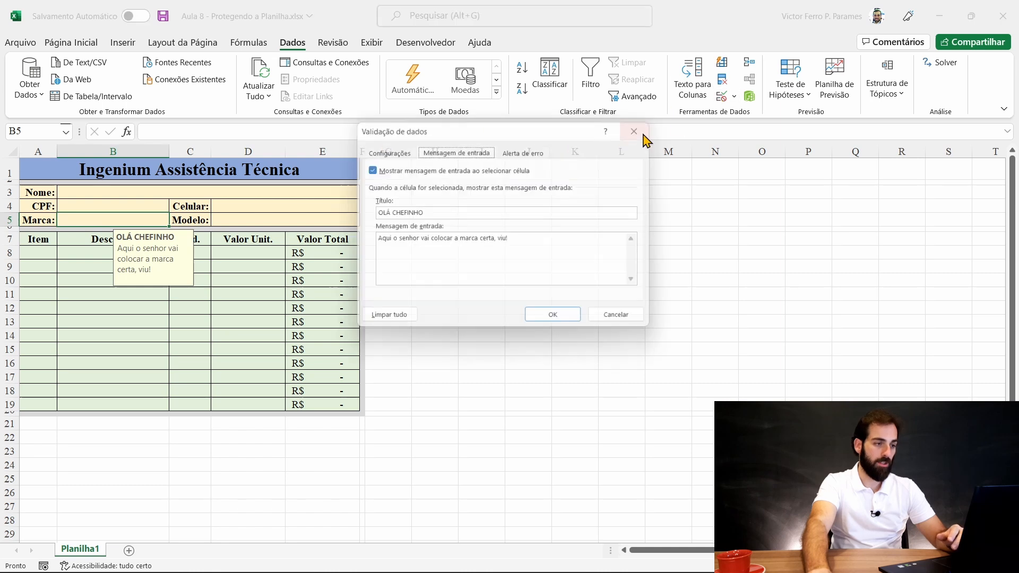
left_click(367, 169)
left_click(554, 320)
left_click(118, 204)
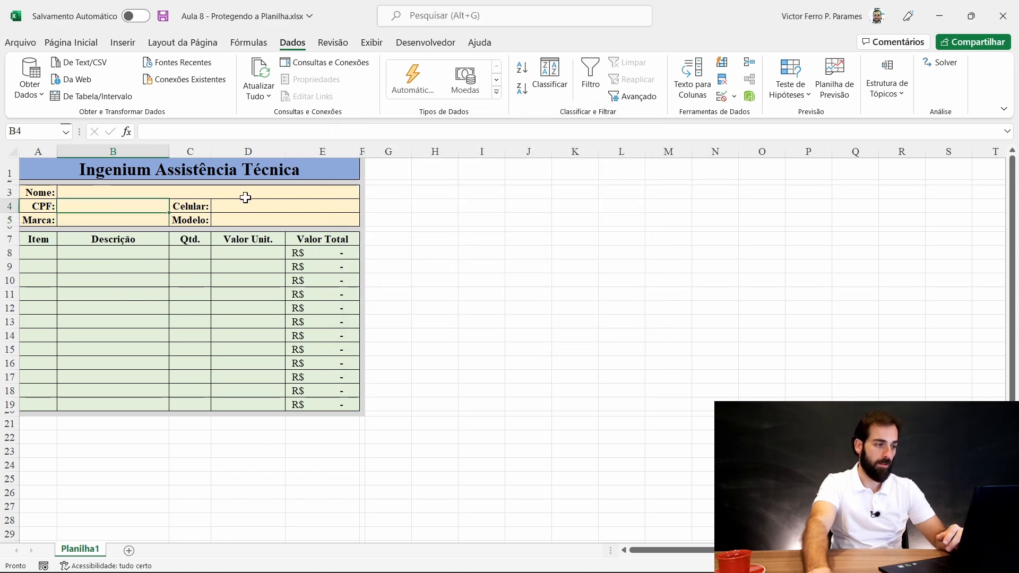
key("Down")
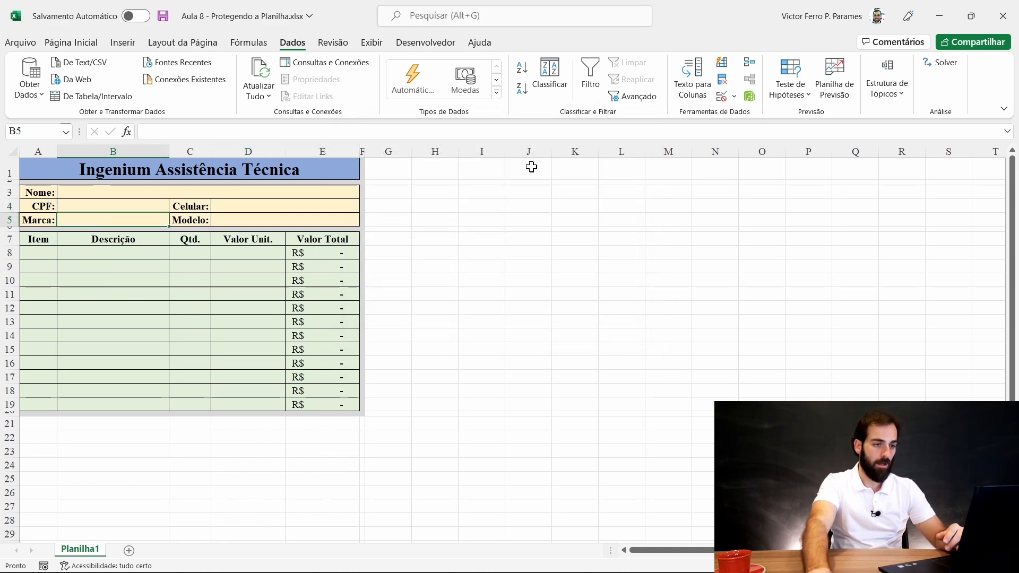
- Re-enable the input message and delete its title OLÁ CHEFINHO and its message text
left_click(727, 98)
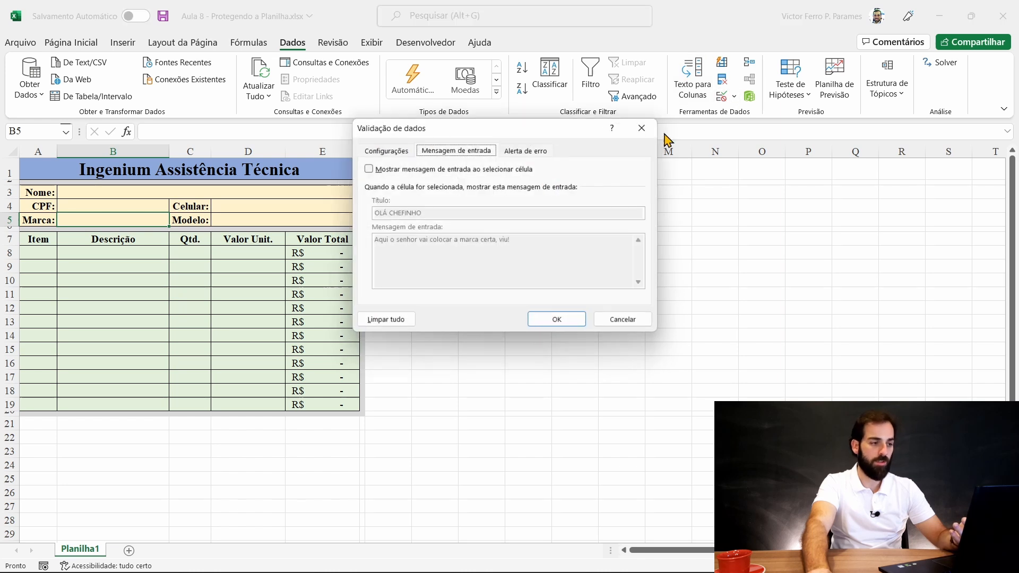
left_click(367, 168)
left_click_drag(512, 239, 358, 210)
key("Delete")
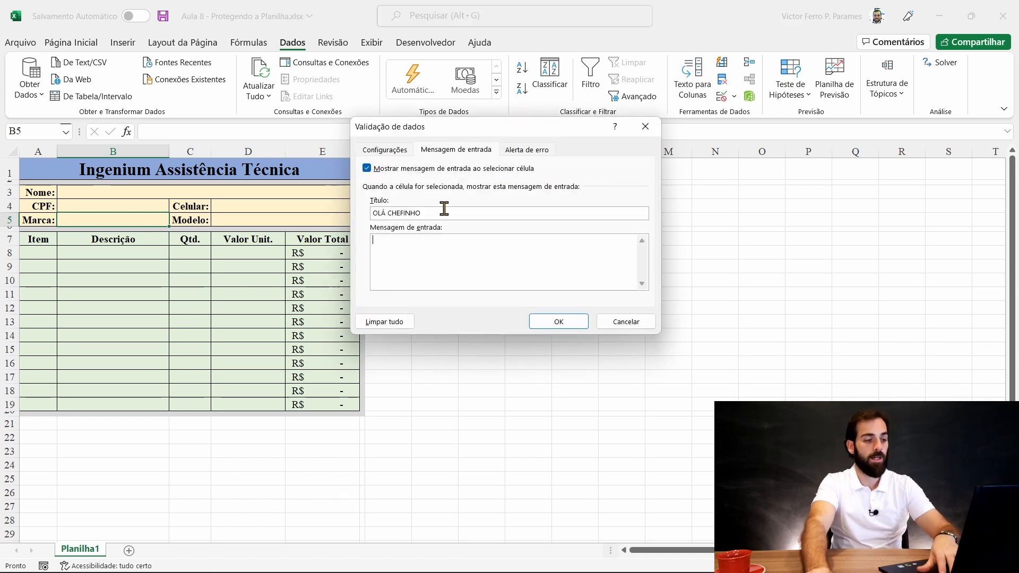
left_click_drag(436, 214, 346, 208)
key("Delete")
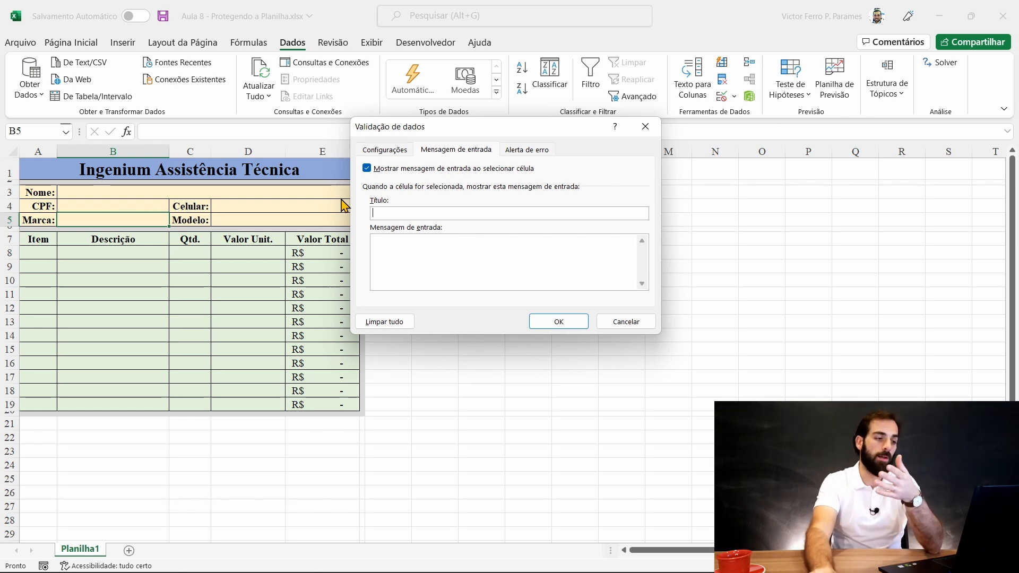
- Set B5's input message to 'ATENÇÃO': 'Lembre-se de colocar o DDD entre parênteses antes do número.'
left_click(453, 250)
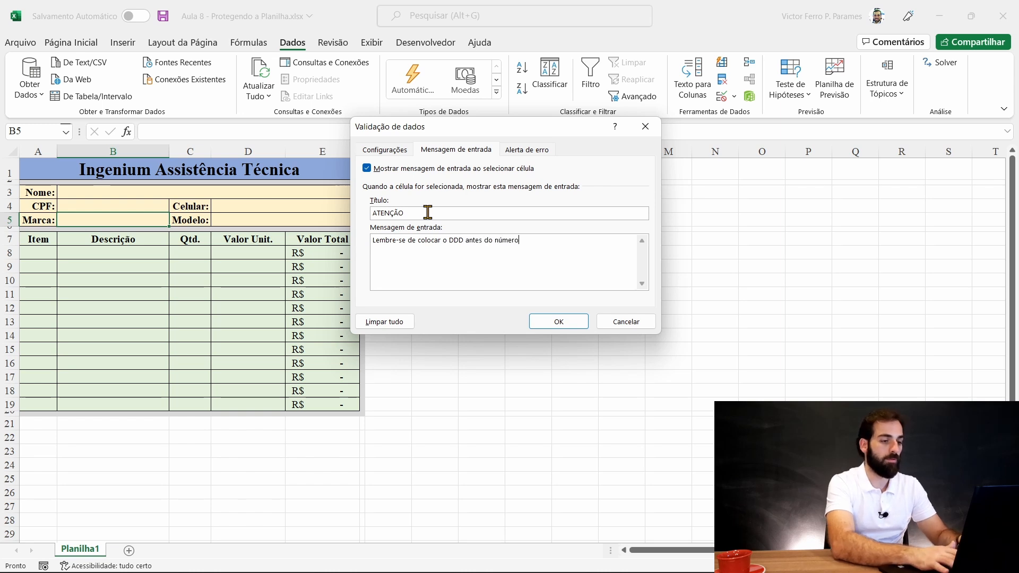
left_click(466, 244)
type("entre pa")
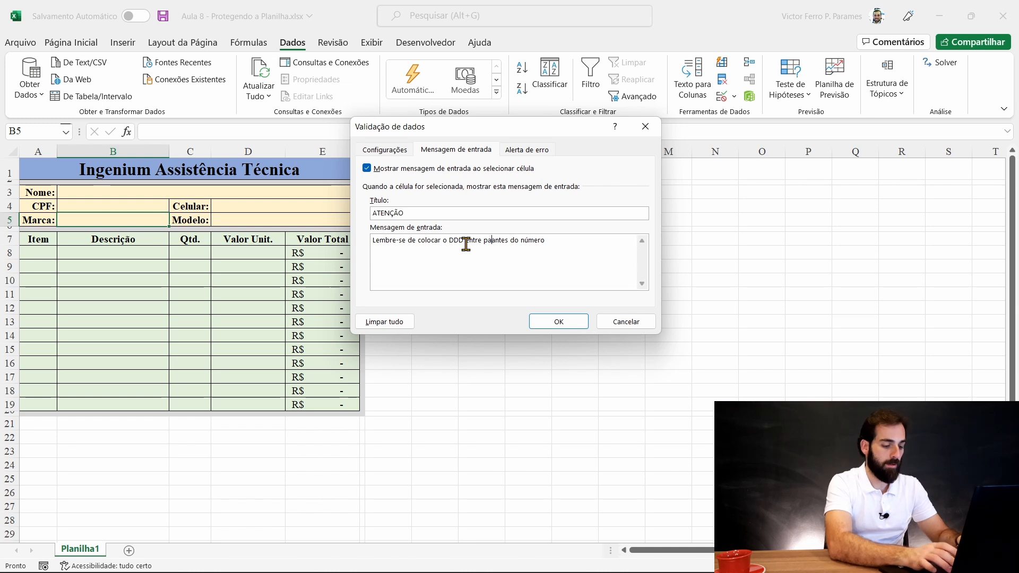
type("rênteses a")
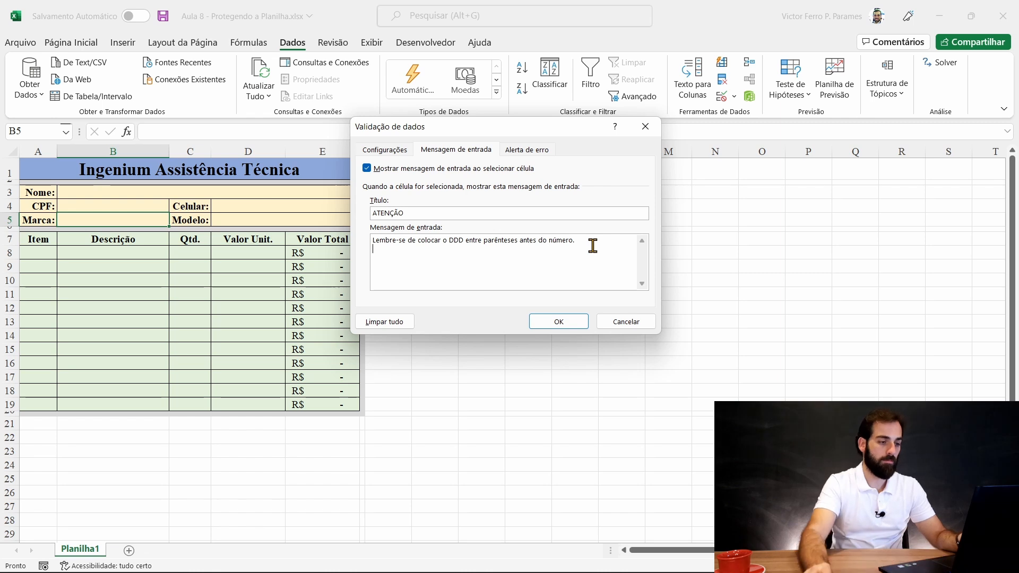
left_click(574, 326)
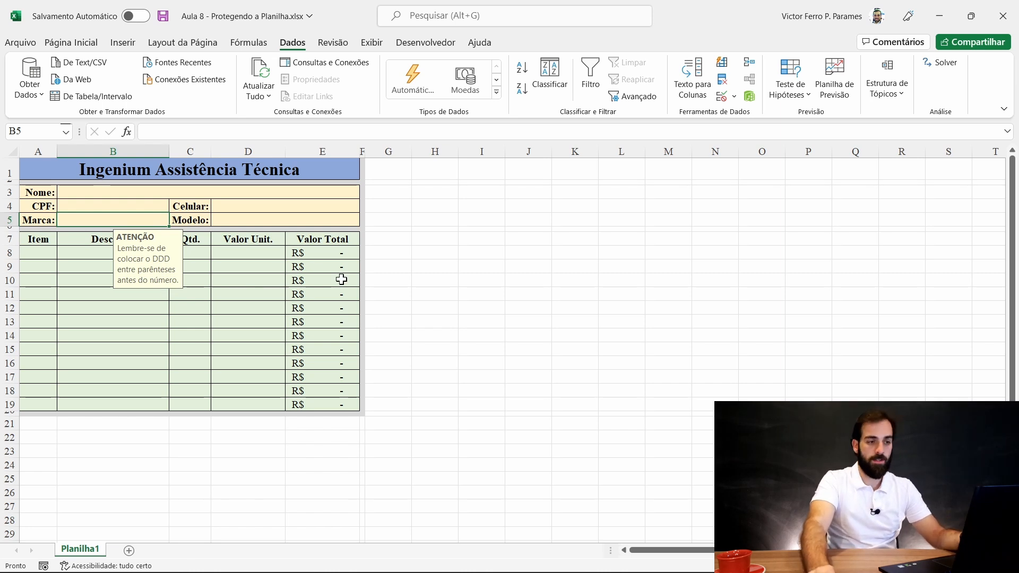
- Clear the ATENÇÃO title and DDD reminder text from B5's input message
left_click(723, 99)
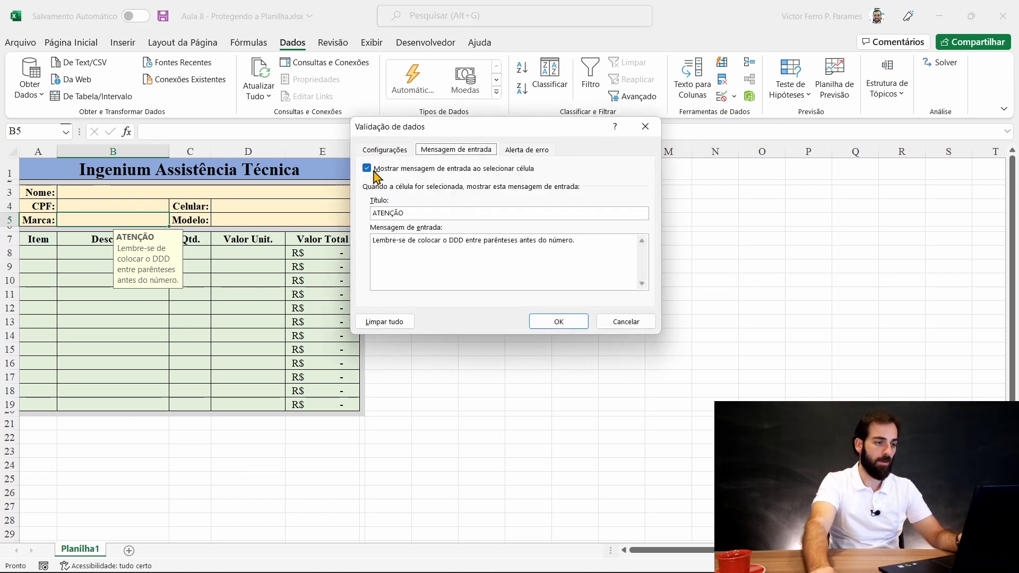
left_click_drag(593, 253, 366, 225)
key("BackSpace")
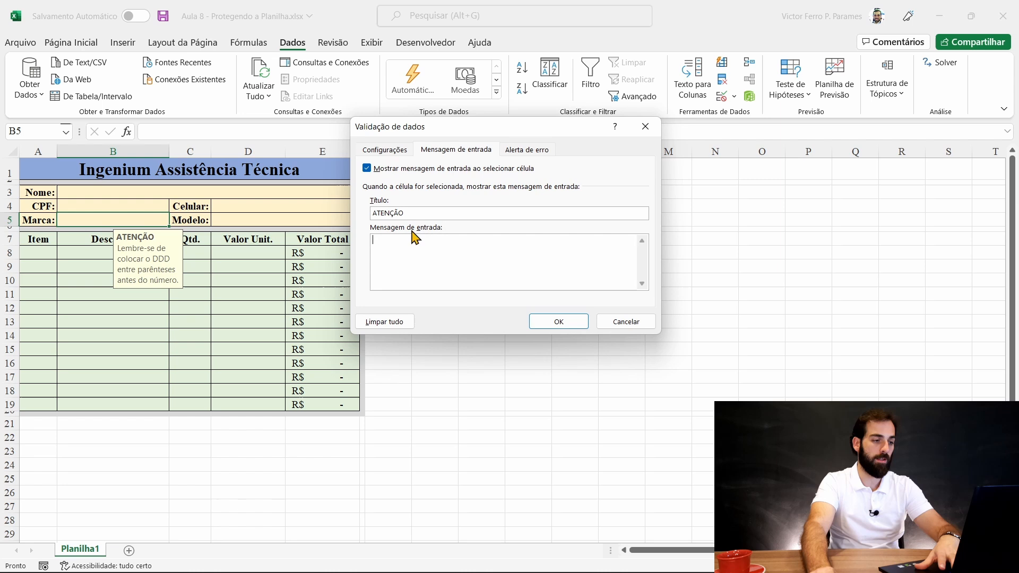
left_click(367, 168)
left_click(368, 169)
double_click(415, 209)
key("BackSpace")
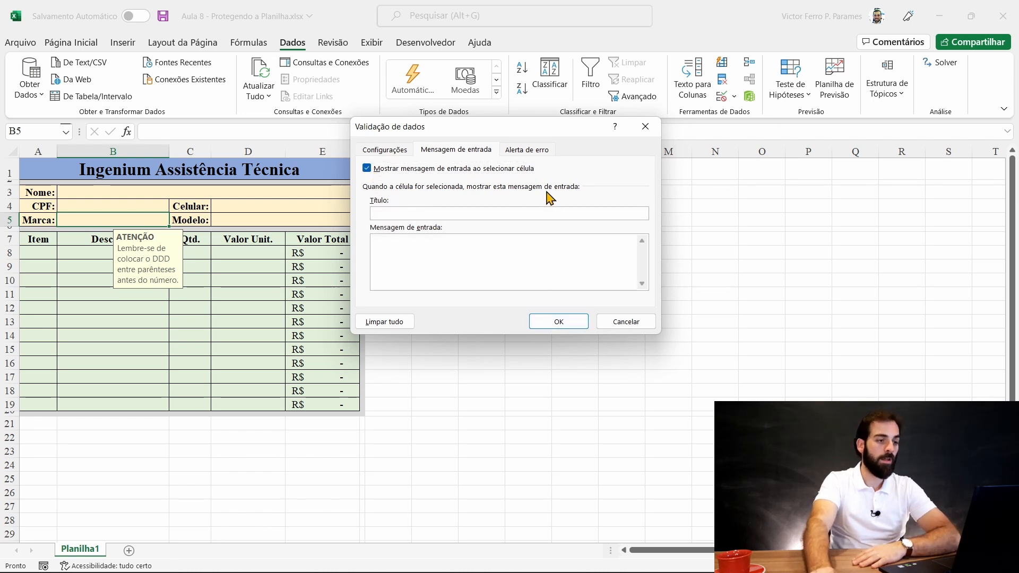
- Set a Parar-style error alert titled CUIDADO: 'O campo digitado está errado e precisa ser alterado!'
left_click(542, 152)
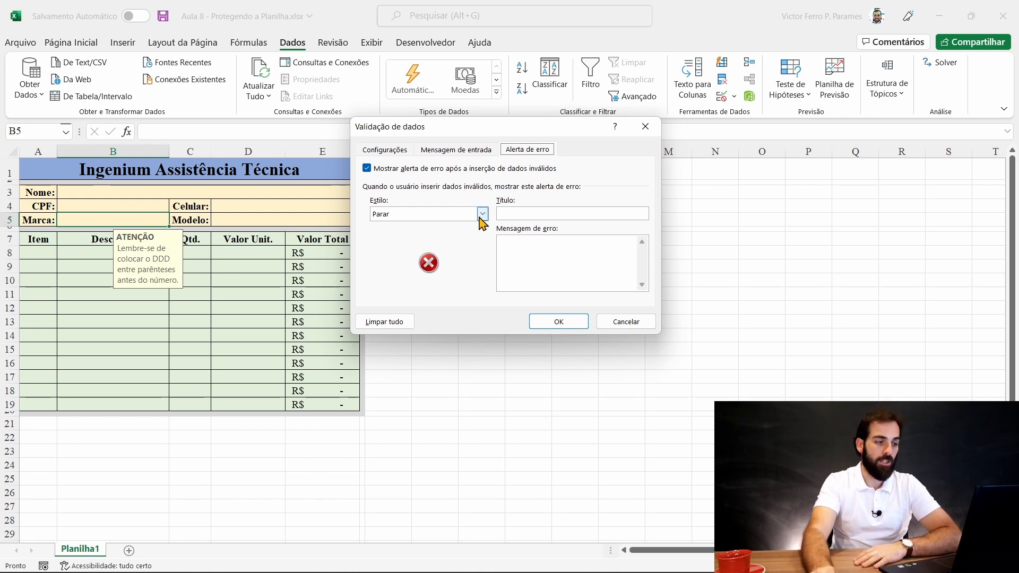
left_click(366, 168)
left_click(374, 170)
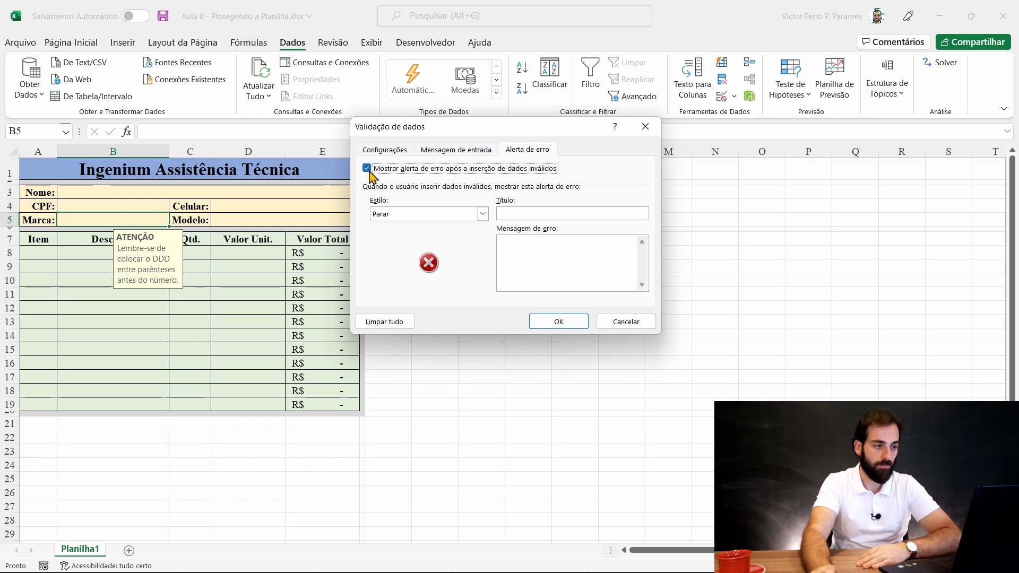
left_click(483, 214)
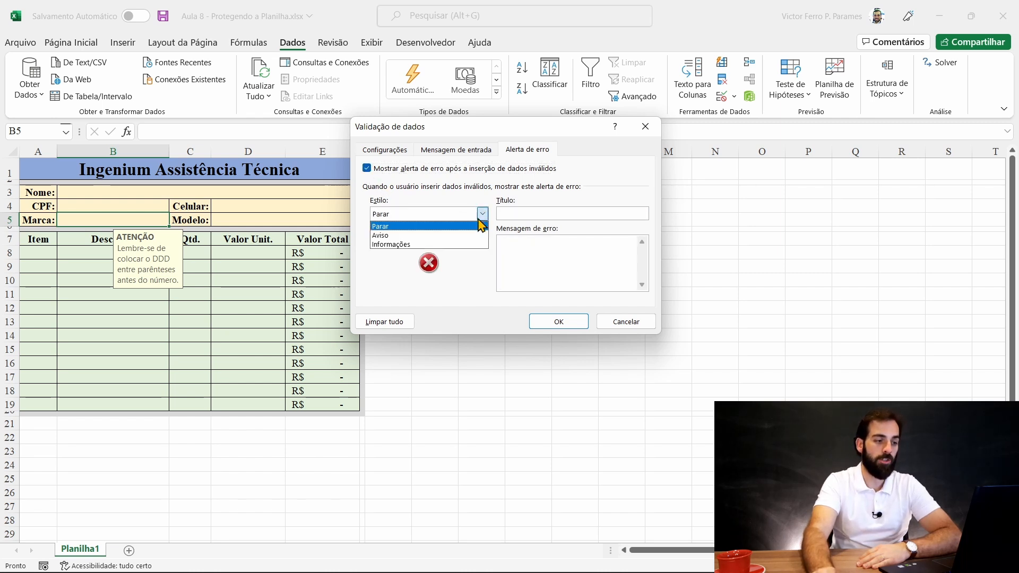
left_click(389, 237)
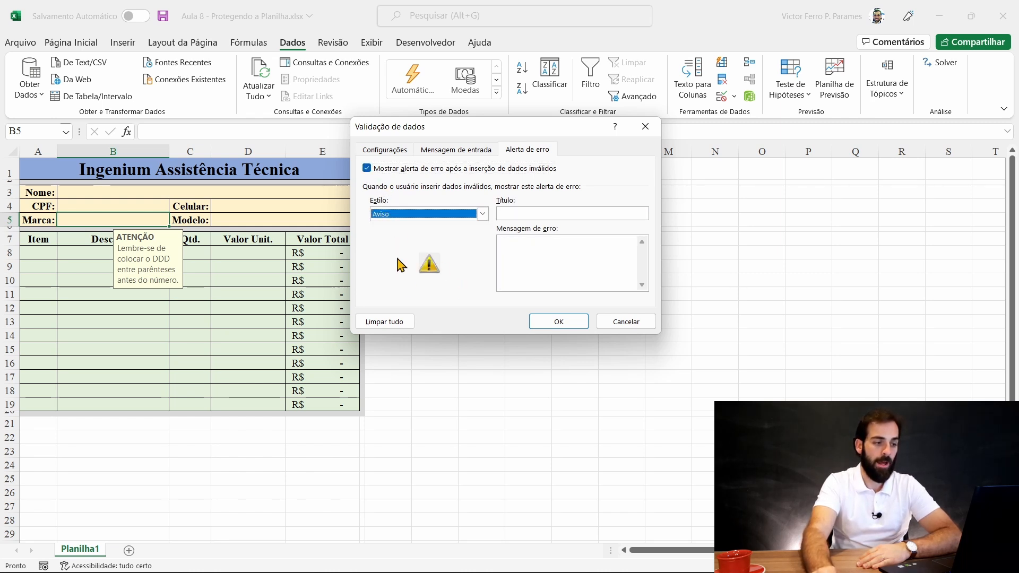
left_click(482, 214)
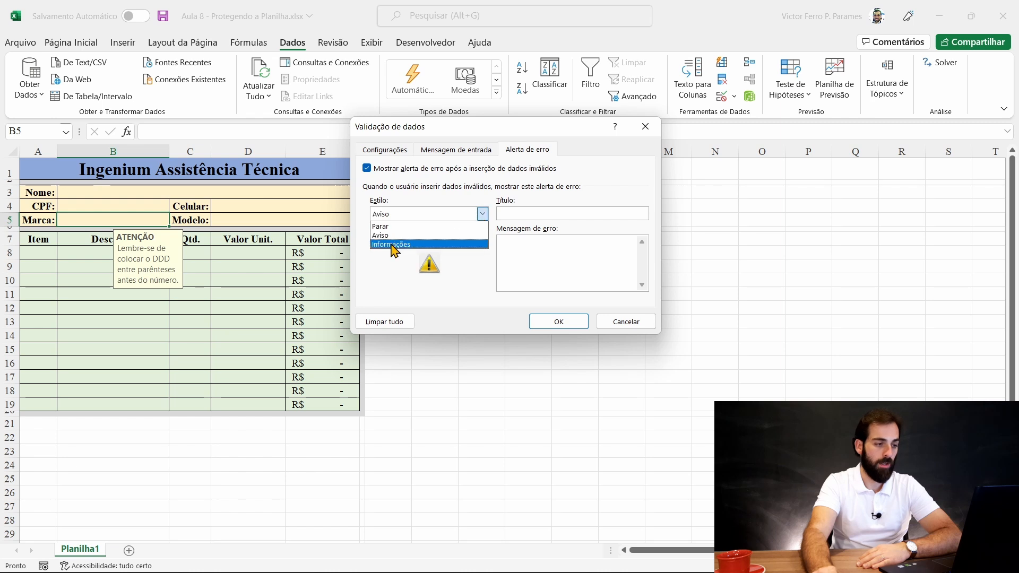
left_click(399, 249)
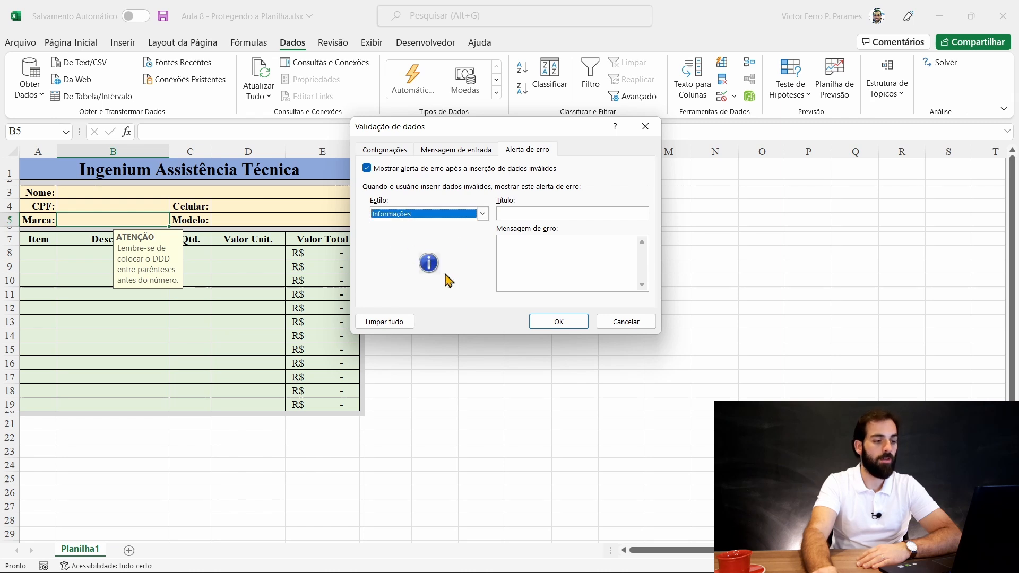
left_click(463, 215)
left_click(423, 232)
left_click(582, 212)
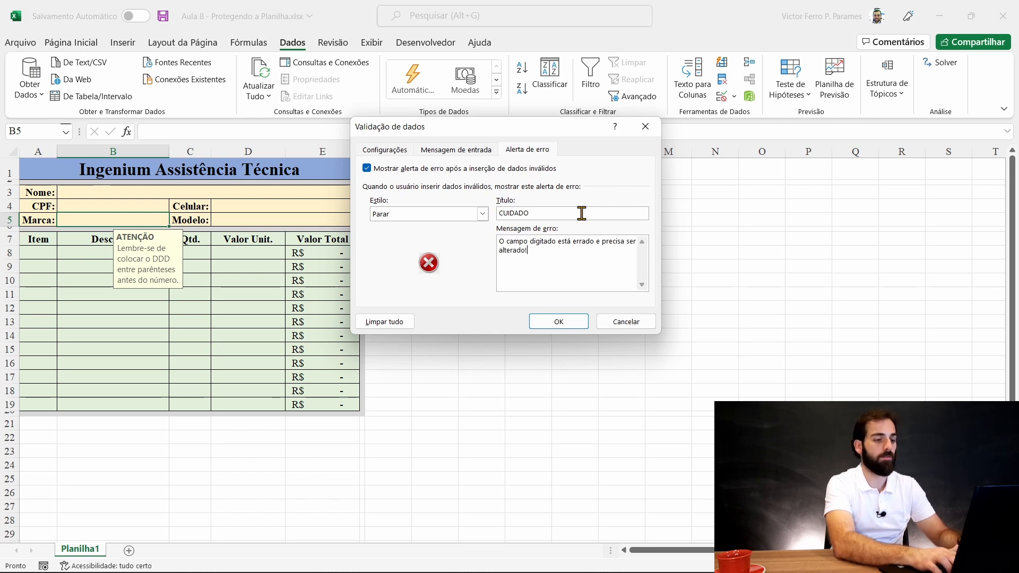
left_click(558, 321)
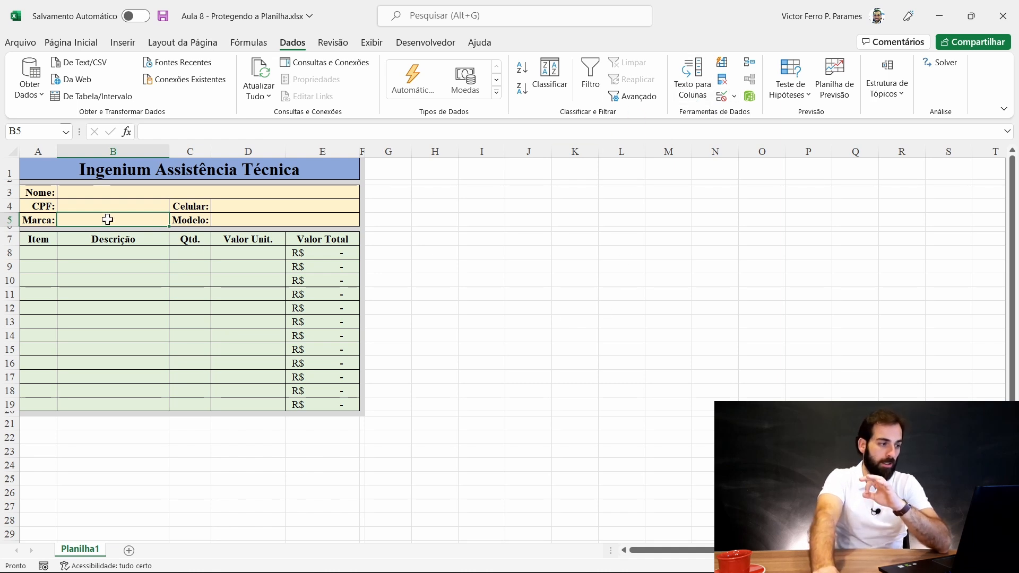
- Enable Menu suspenso na célula for B5 and pick Motorola from its dropdown list
left_click(721, 96)
left_click(383, 150)
left_click(478, 206)
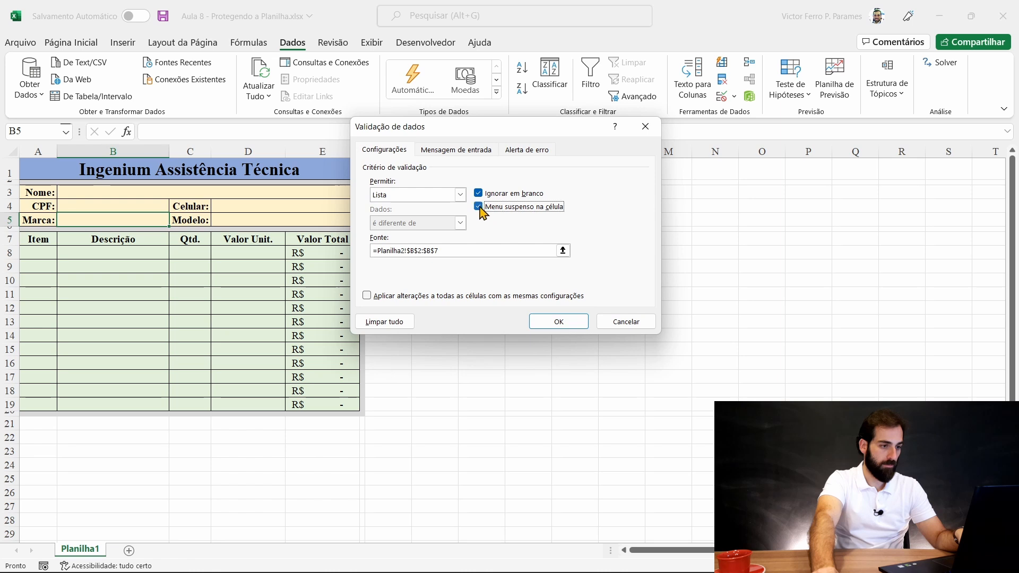
left_click(565, 323)
left_click(174, 220)
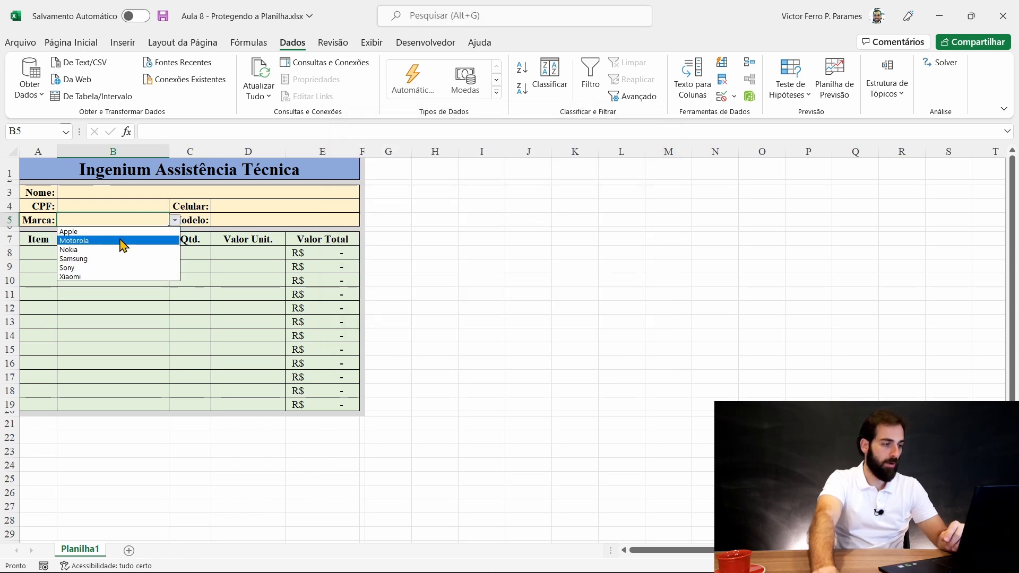
left_click(120, 241)
- Enter 'Aple' in B5, retry at the CUIDADO stop alert, then cancel to keep Motorola
left_click(242, 220)
left_click(141, 223)
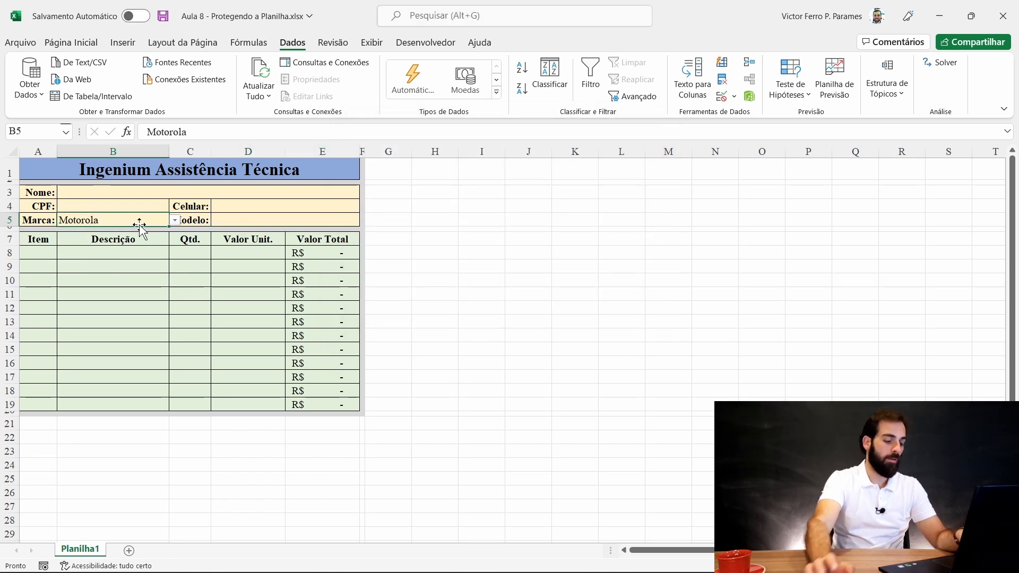
type("Aple")
key("Return")
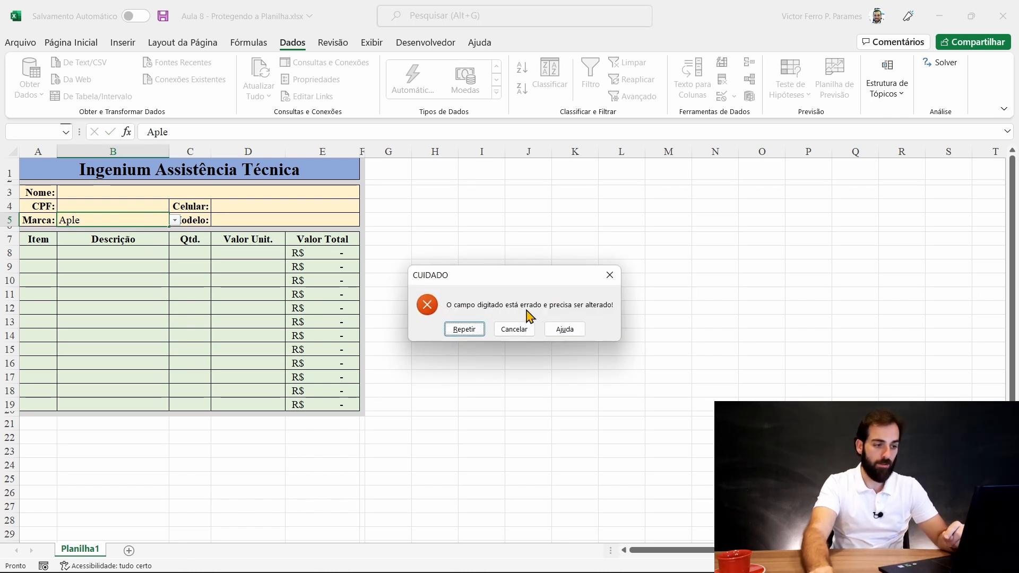
left_click(464, 329)
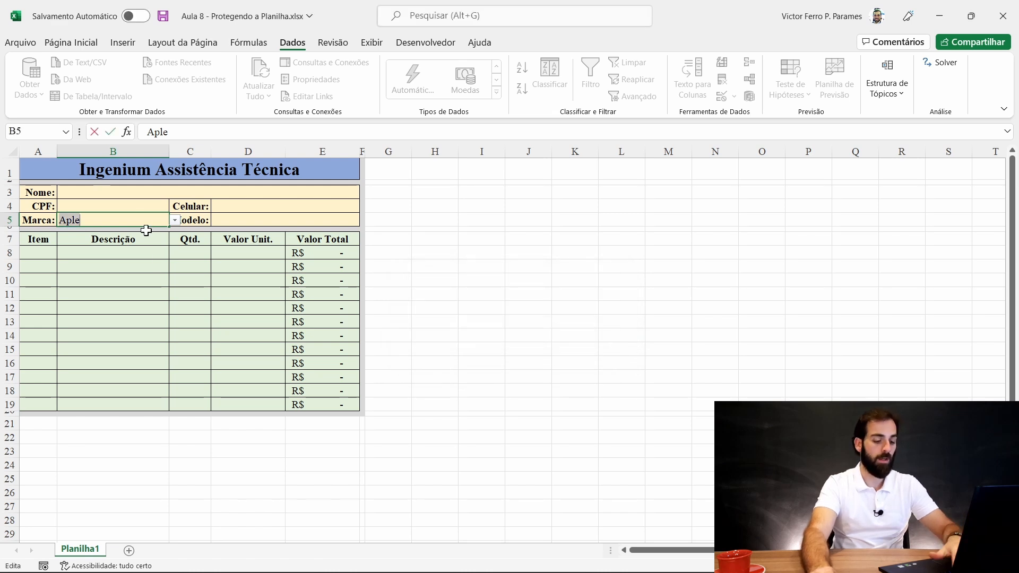
key("Return")
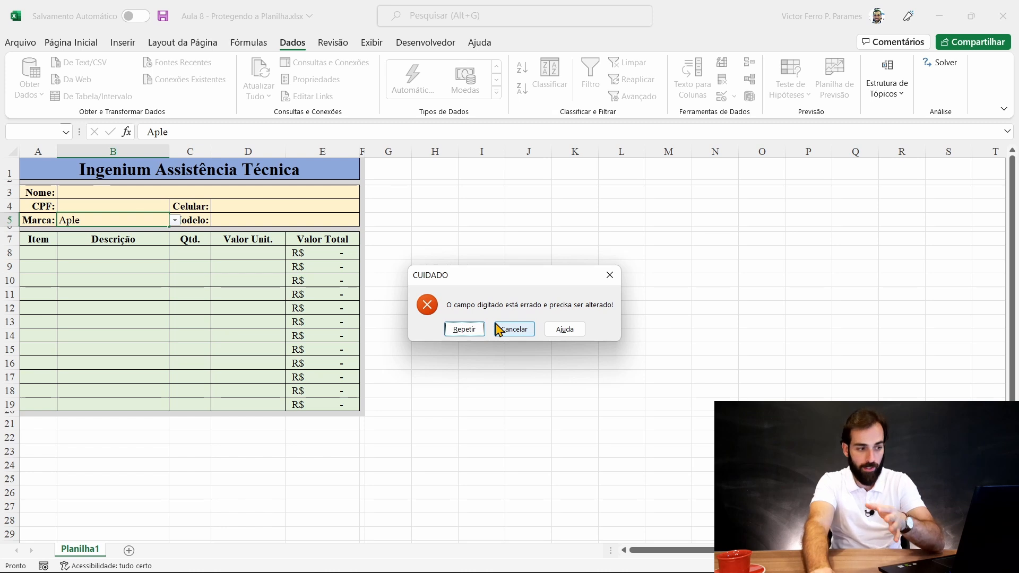
left_click(499, 329)
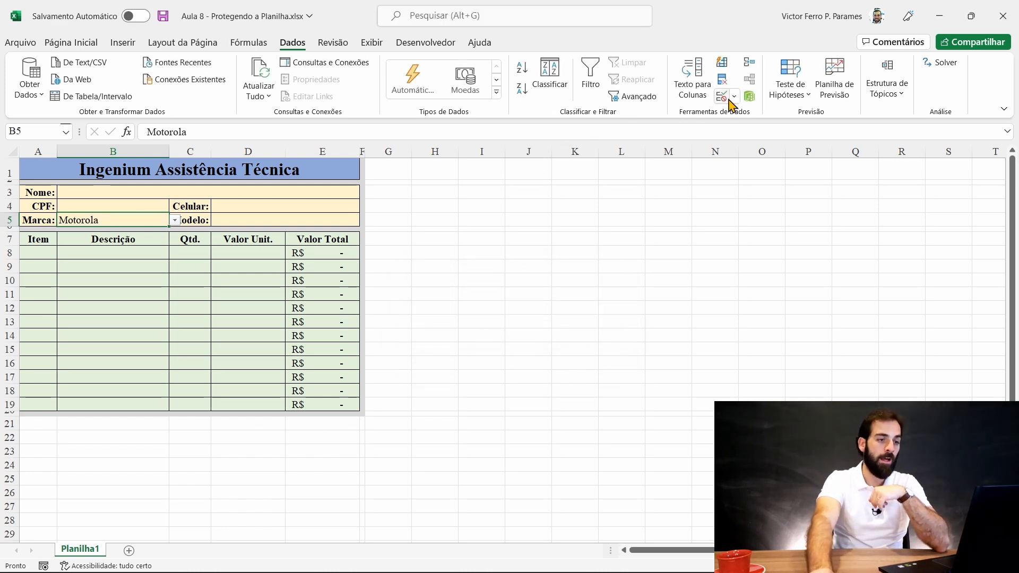
- Change B5's error alert style to Aviso
left_click(722, 96)
left_click(525, 150)
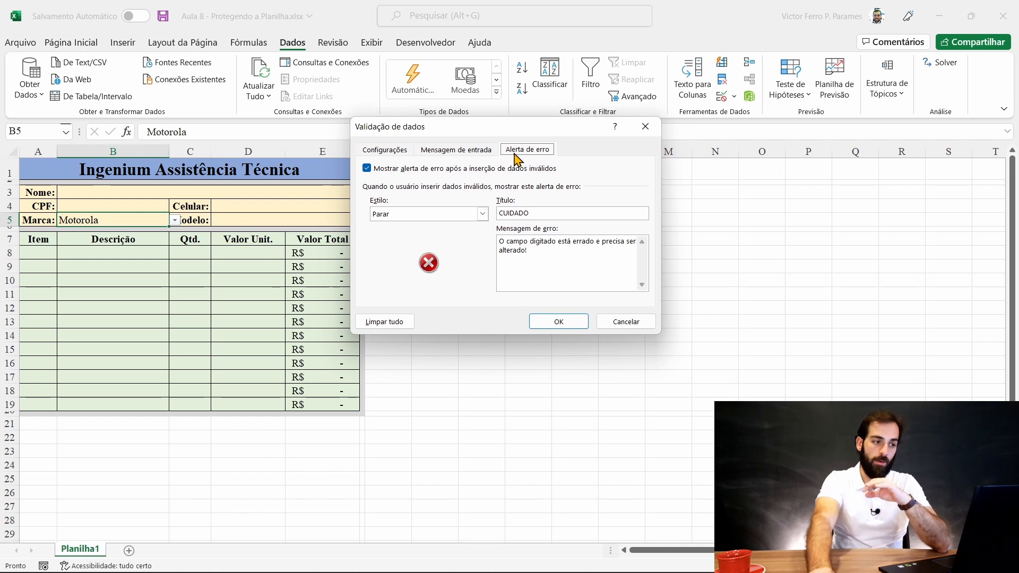
left_click(456, 215)
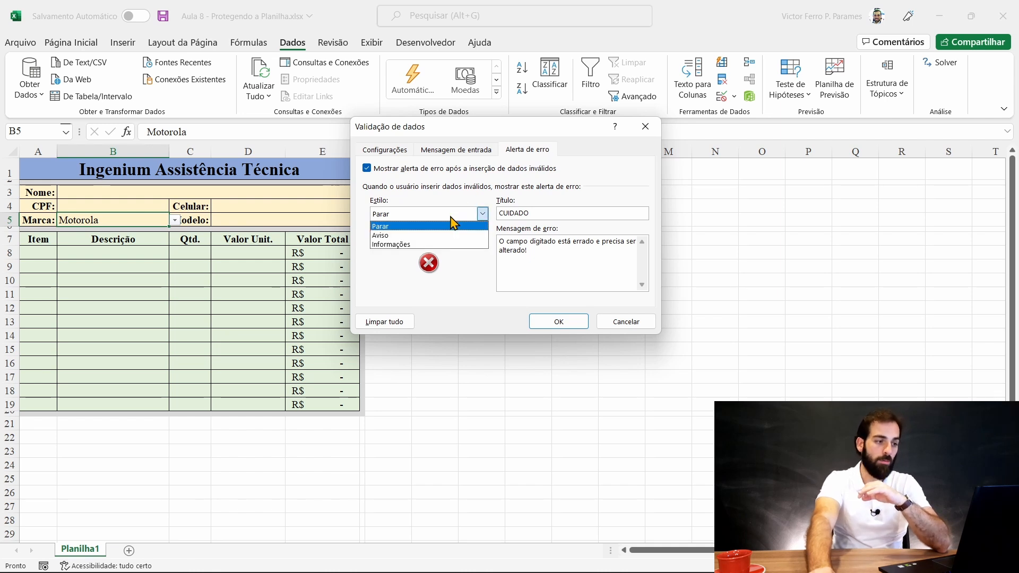
left_click(389, 237)
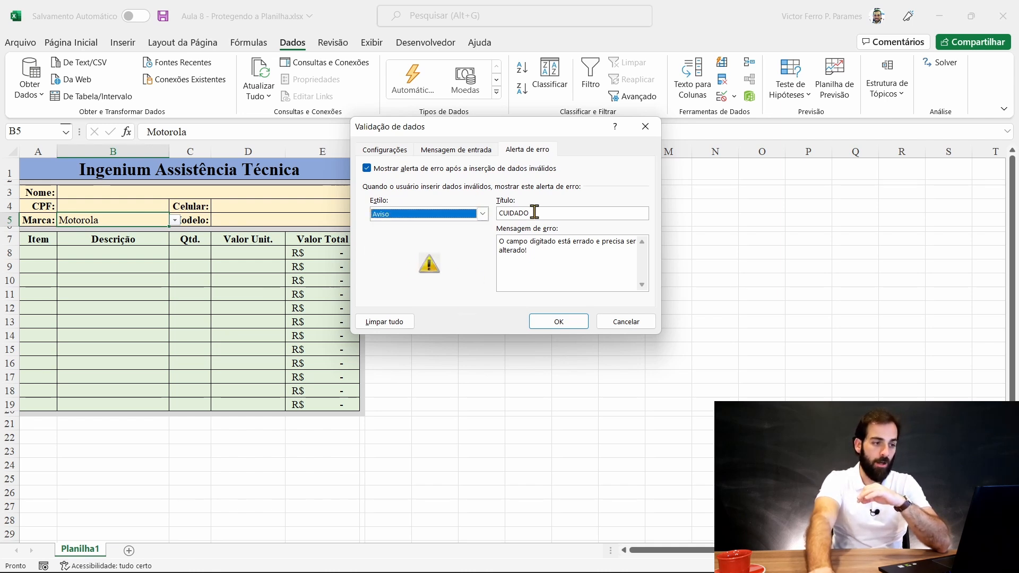
left_click(567, 322)
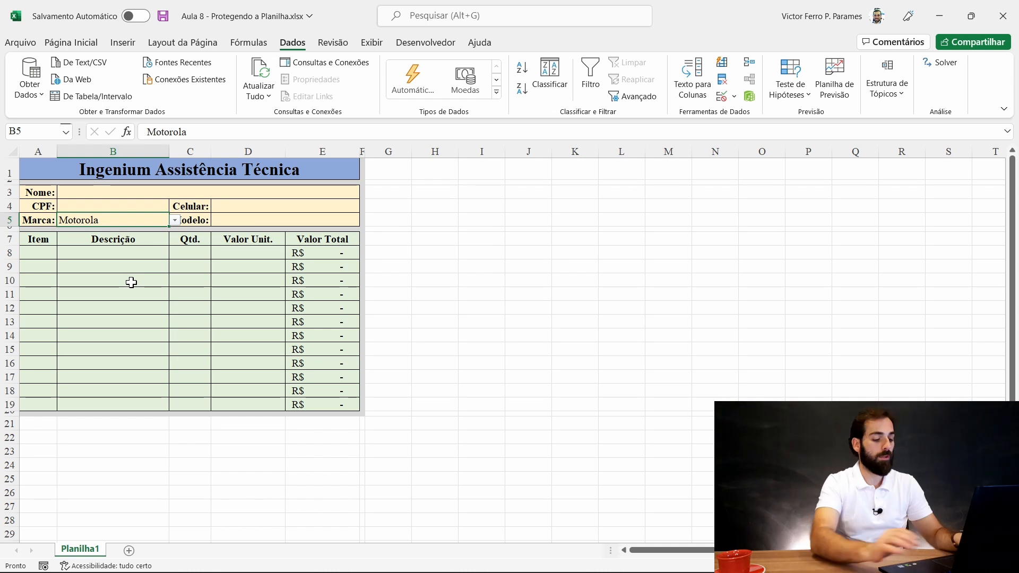
- Enter 'Aple', accept it past the warning, then correct the brand to Apple
type("Aple")
key("Return")
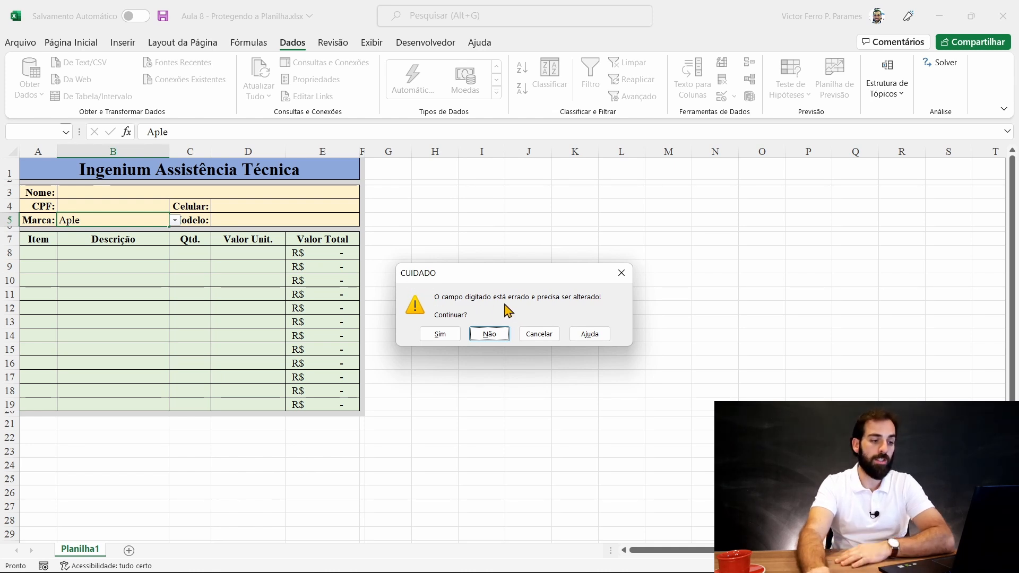
left_click(440, 335)
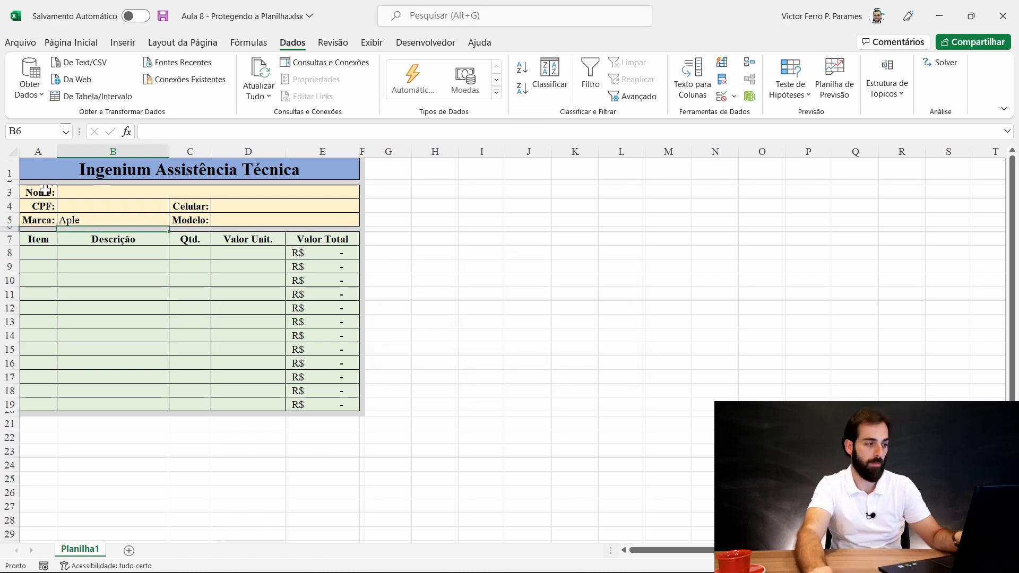
left_click(108, 220)
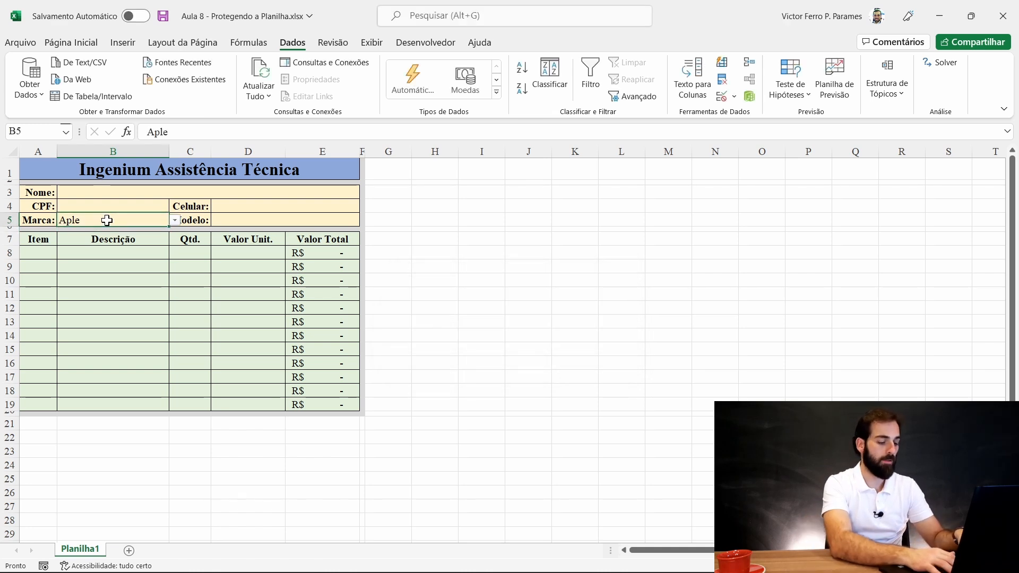
type("Apple")
key("ctrl+Return")
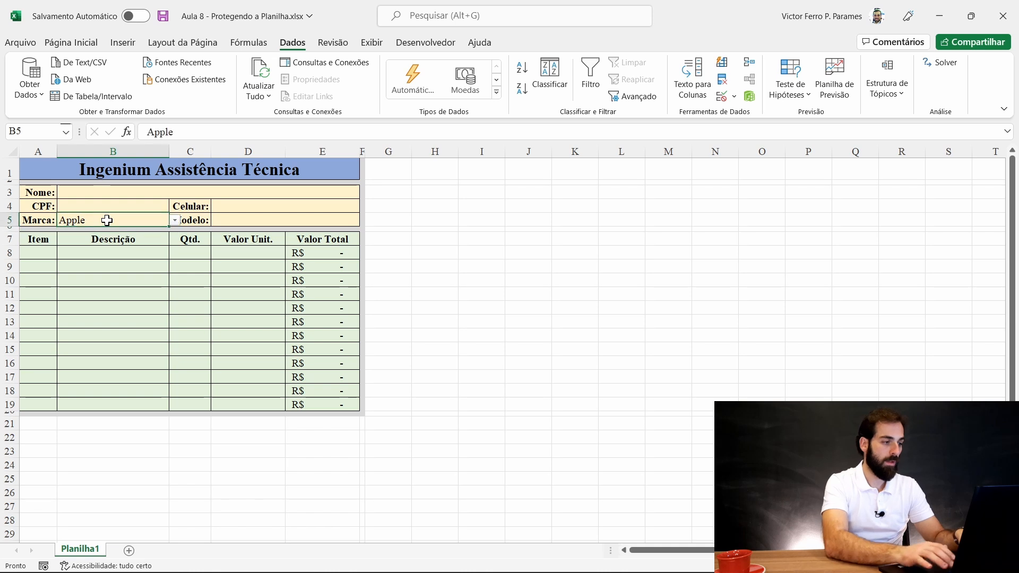
- Enter 'Aple' again, answer Não at the warning, then cancel to restore Apple
type("Aple")
key("Return")
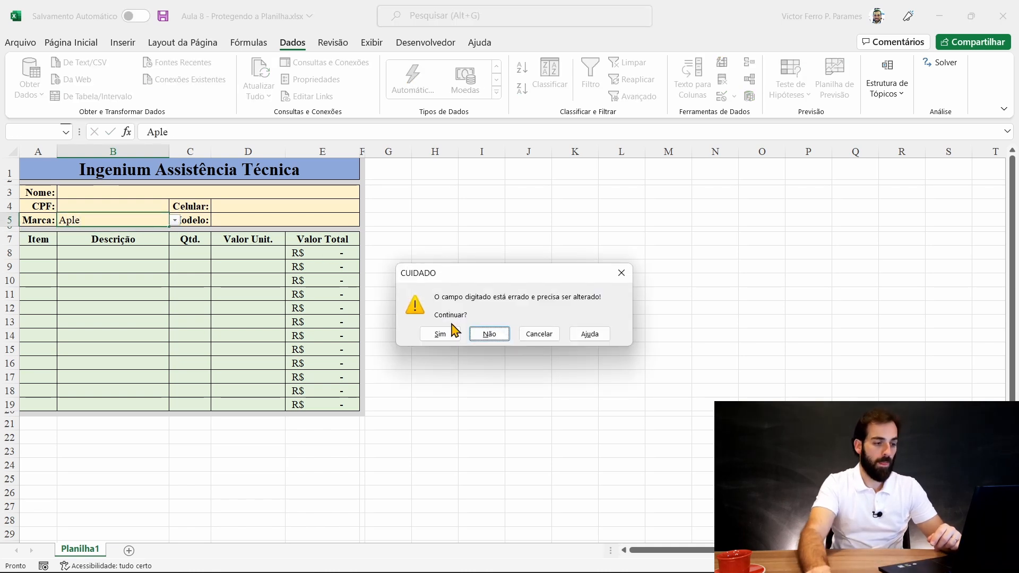
left_click(489, 333)
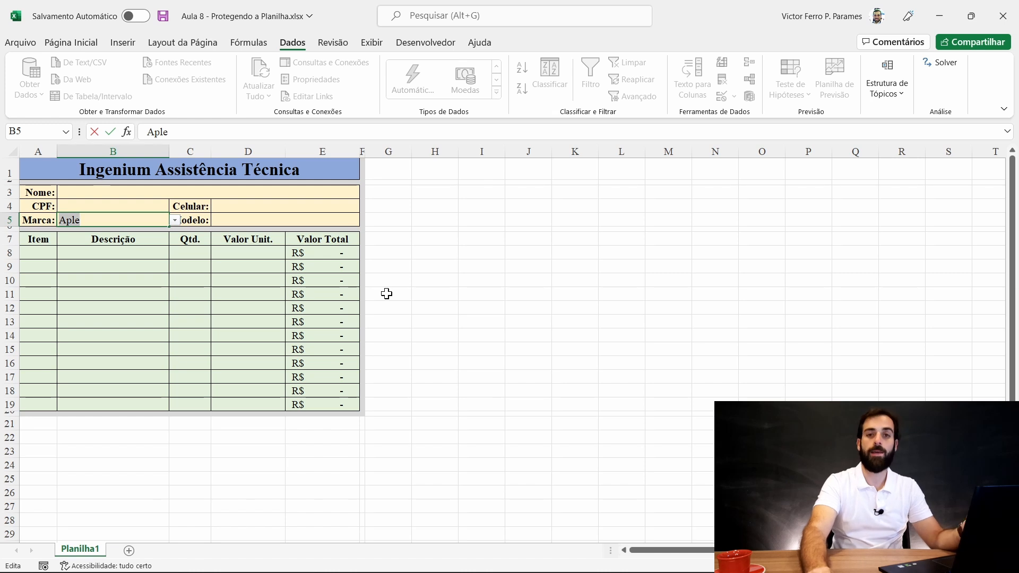
key("Return")
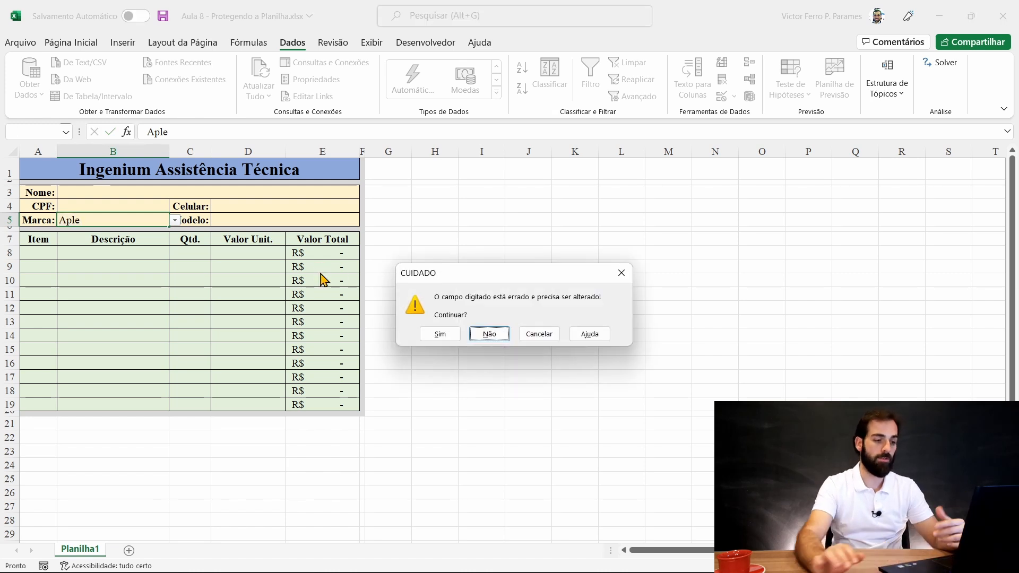
left_click(540, 339)
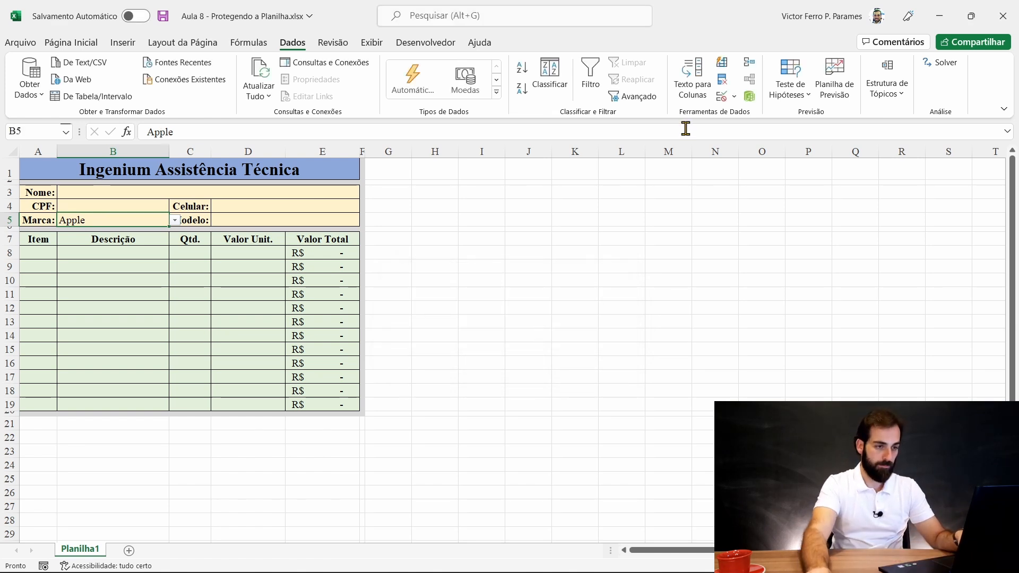
- Switch B5's error alert to Informações style and shorten its message
left_click(721, 97)
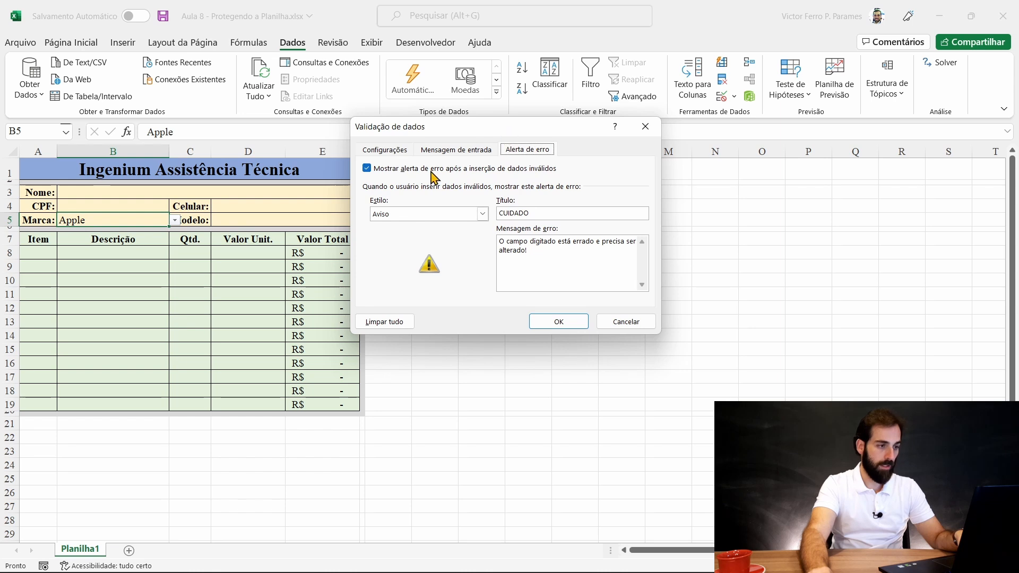
left_click(425, 214)
left_click(415, 244)
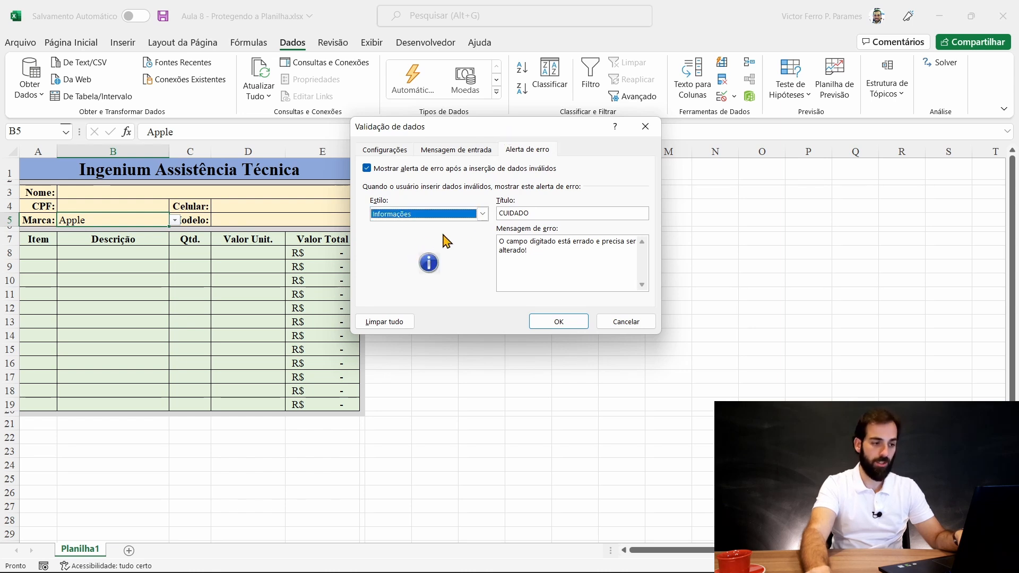
left_click(563, 252)
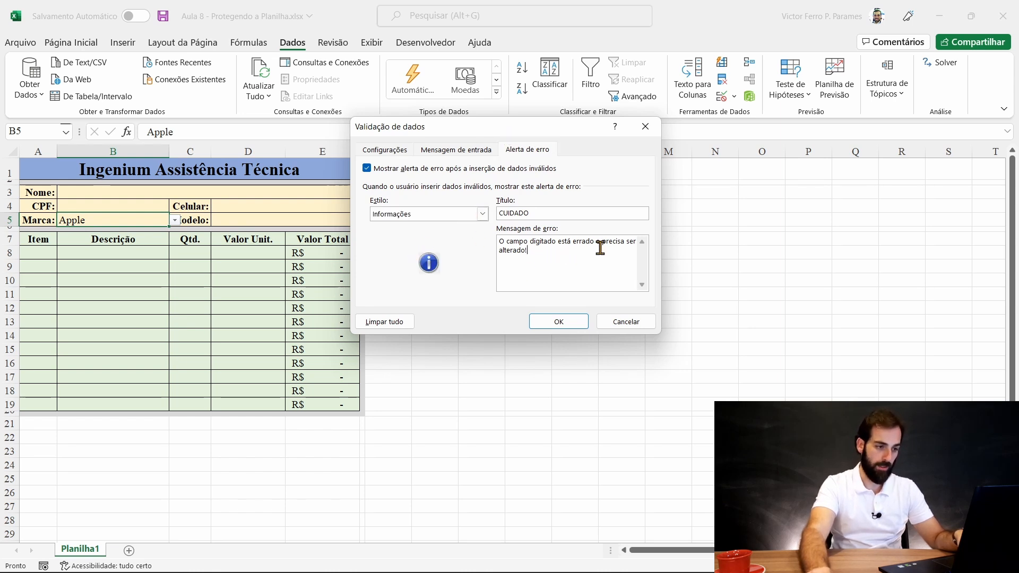
left_click(595, 242, "shift")
key("BackSpace")
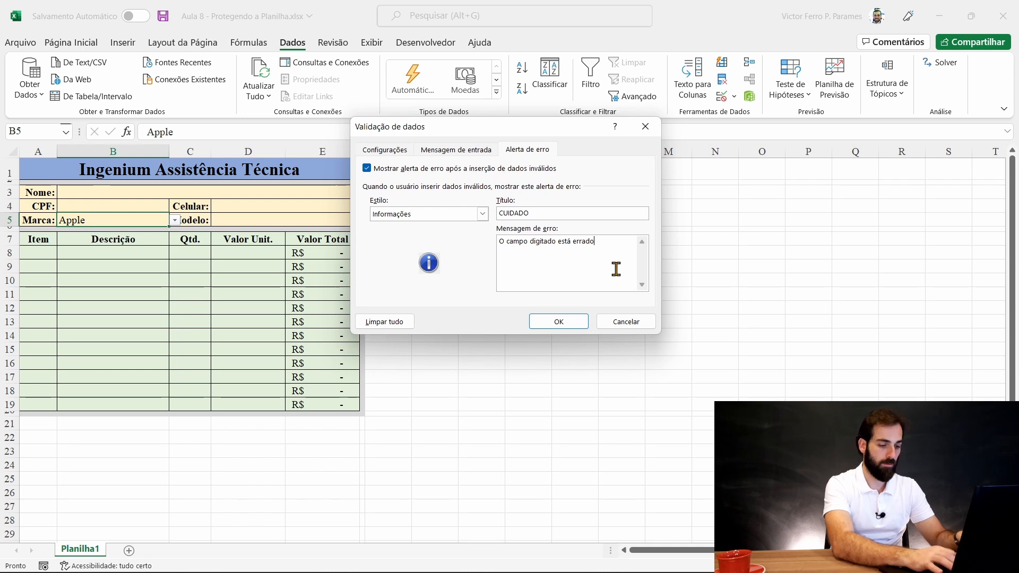
left_click(551, 321)
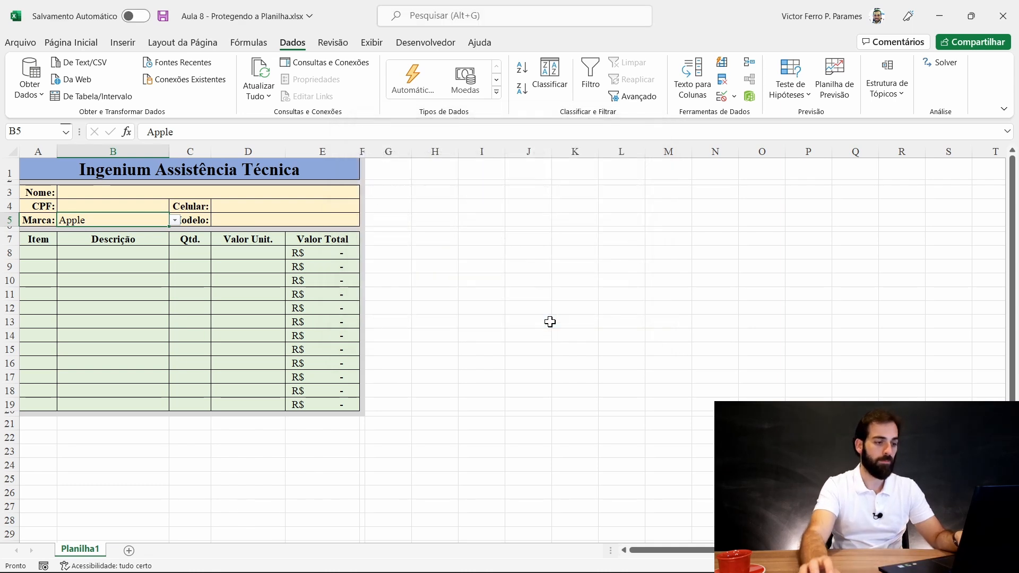
- Enter the misspelled brand Aple in B5 and accept it past the information alert
type("A")
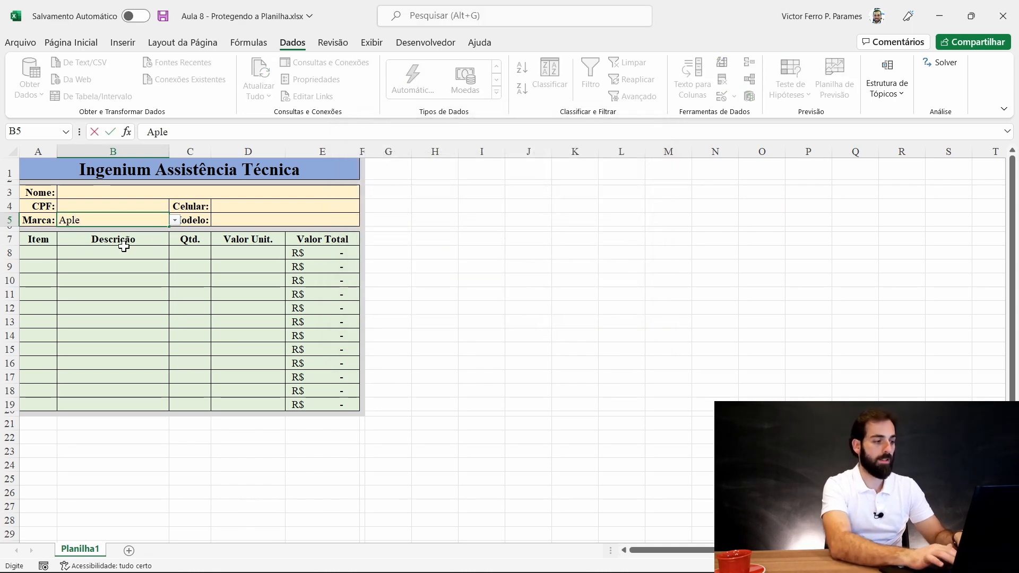
key("Return")
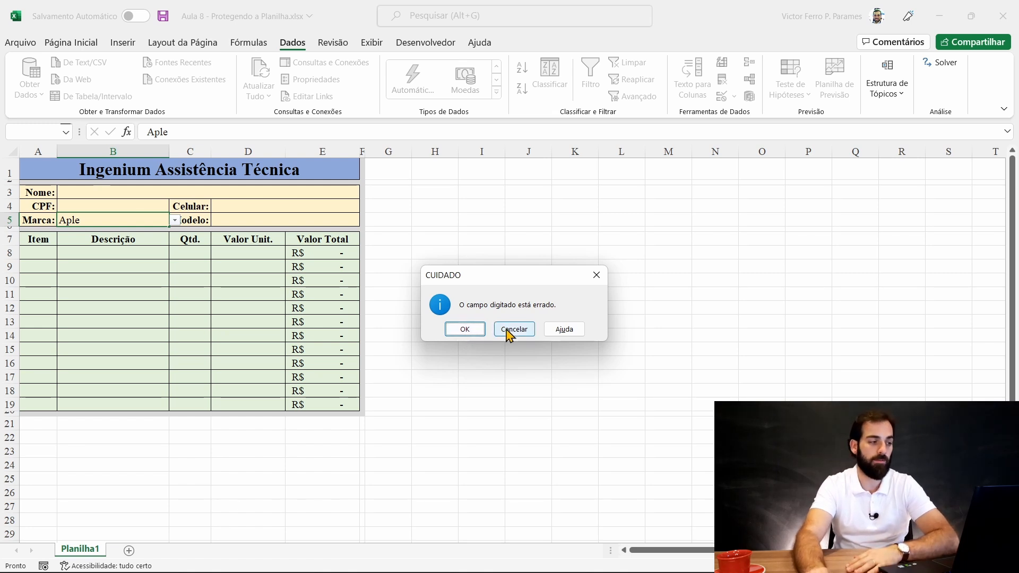
left_click(471, 331)
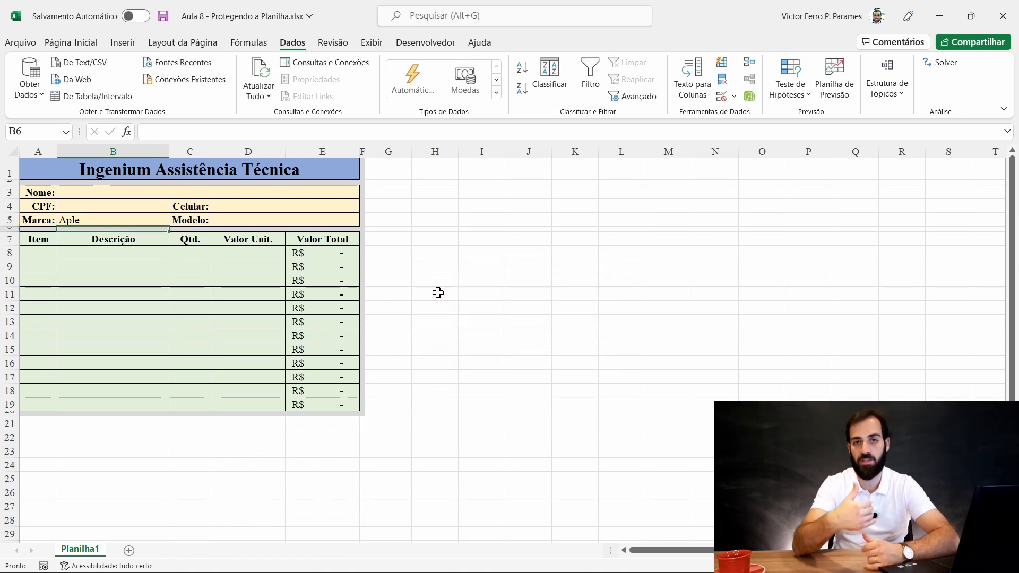
- Clear Aple from B5 and cycle its error alert style through Aviso, Informações and Parar
left_click(95, 220)
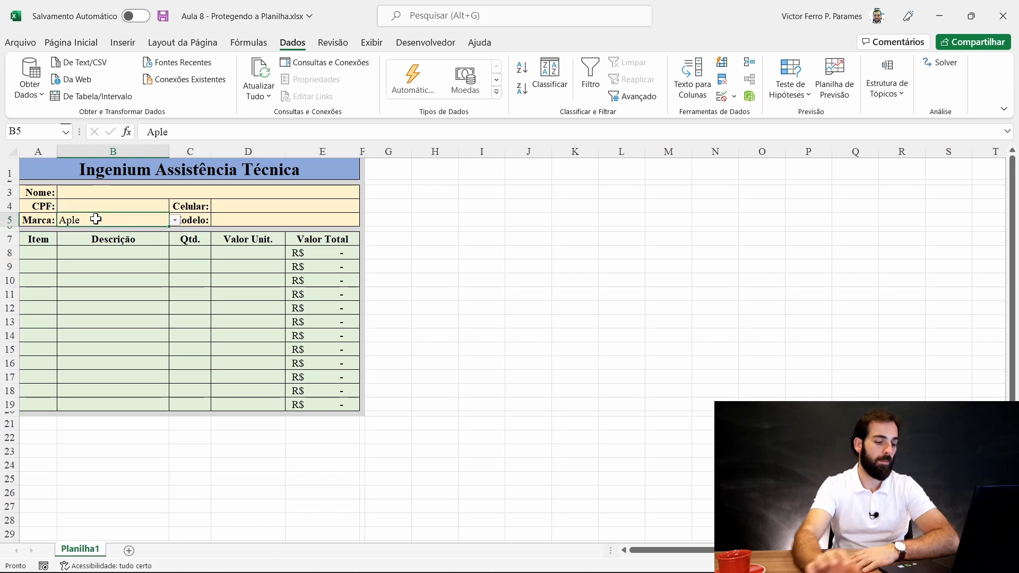
key("Delete")
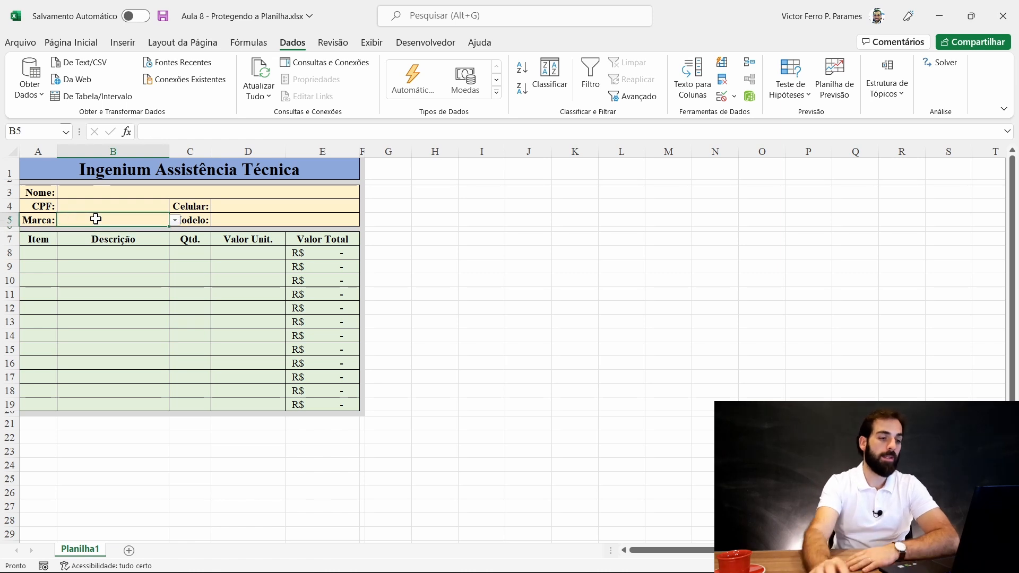
left_click(718, 95)
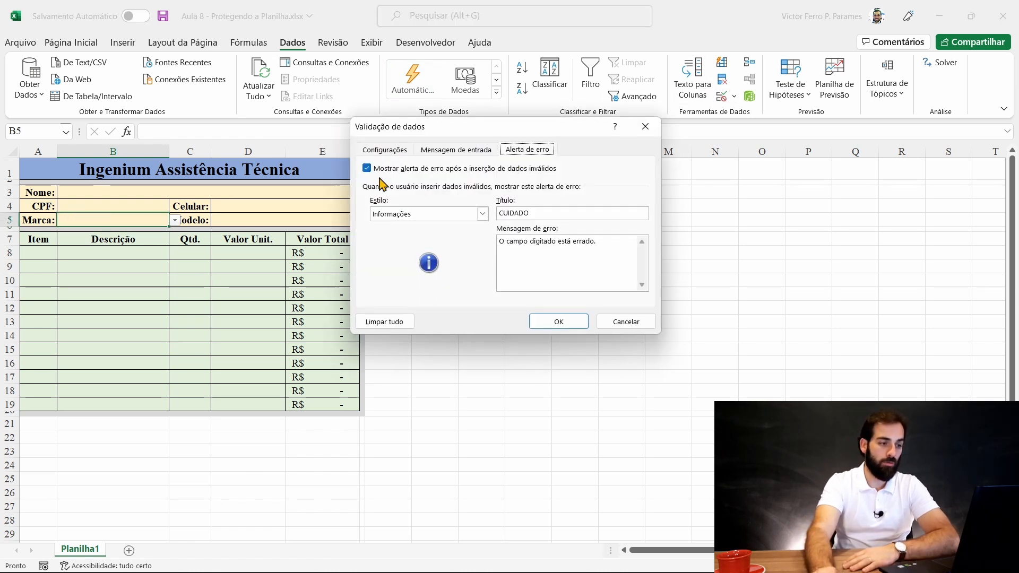
left_click(455, 217)
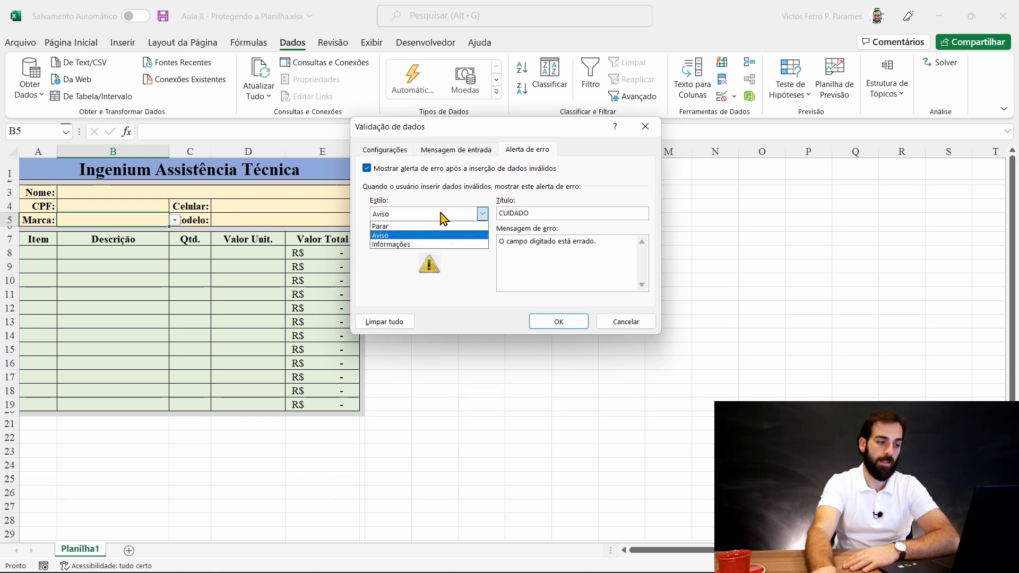
left_click(429, 237)
left_click(447, 215)
left_click(436, 244)
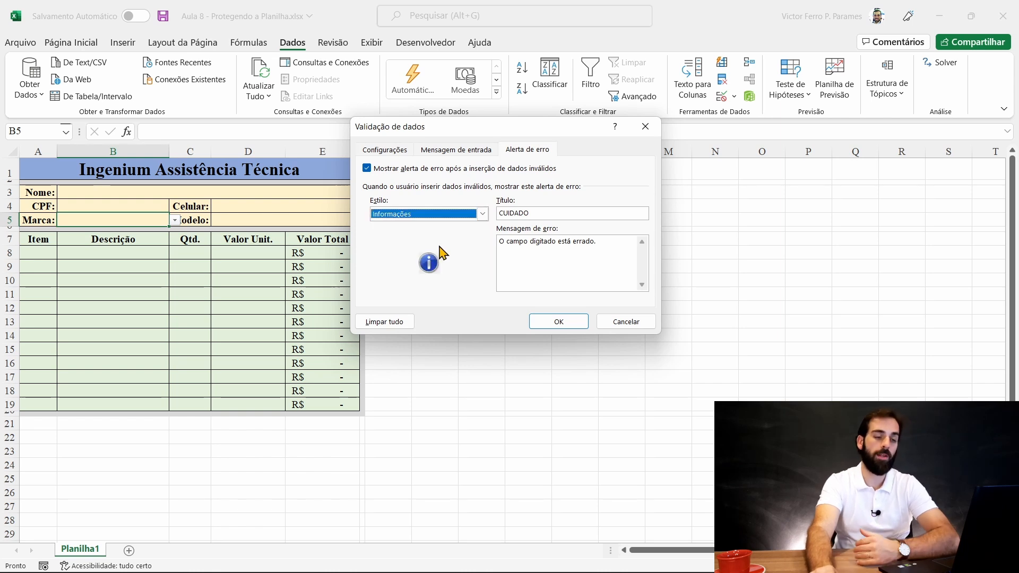
left_click(443, 215)
left_click(447, 215)
left_click(448, 215)
left_click(427, 225)
- Delete the CUIDADO title and custom error message and set the alert style to Aviso
key("Tab")
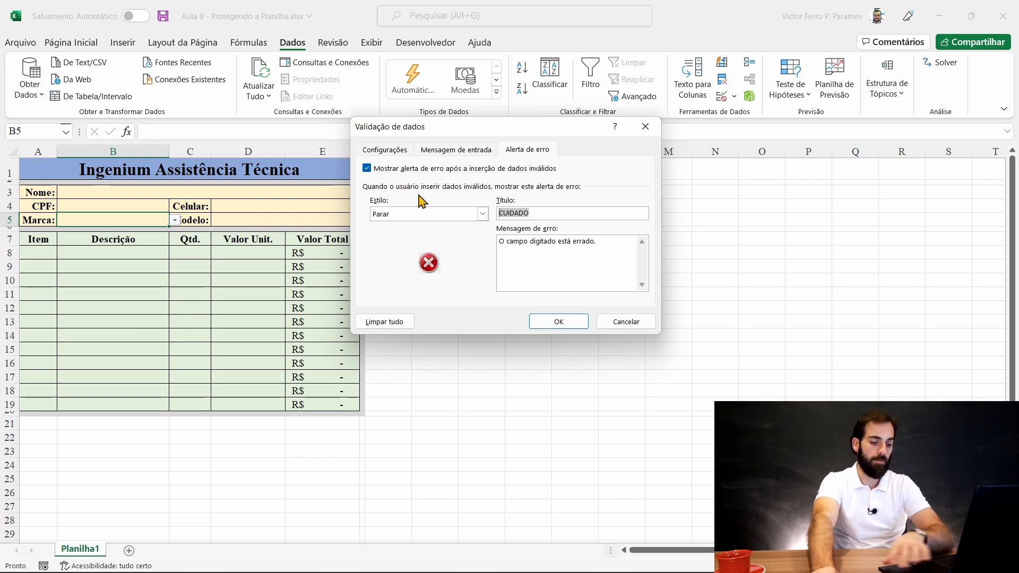
key("BackSpace")
key("Tab")
key("BackSpace")
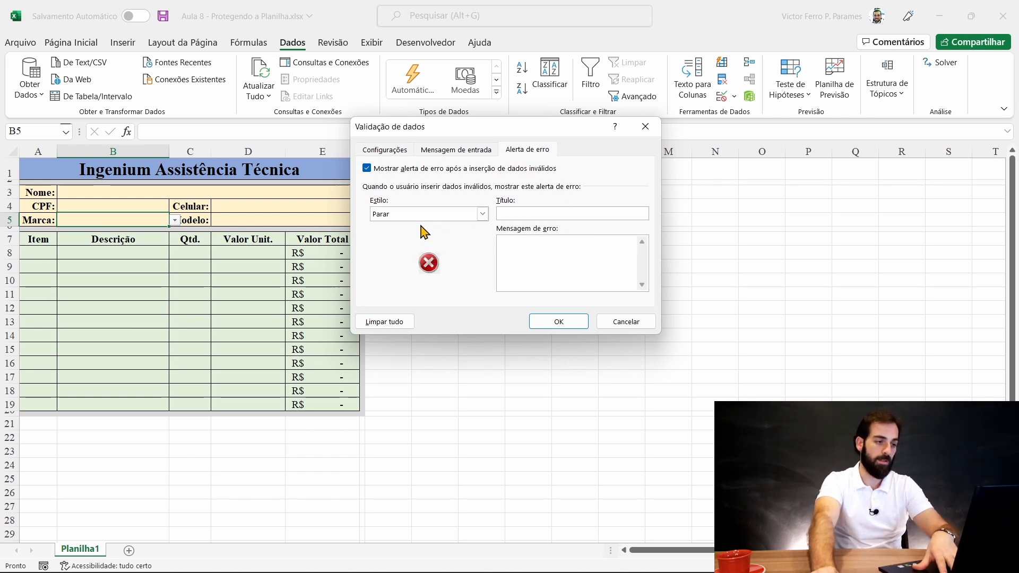
left_click(424, 215)
left_click(415, 235)
left_click(562, 322)
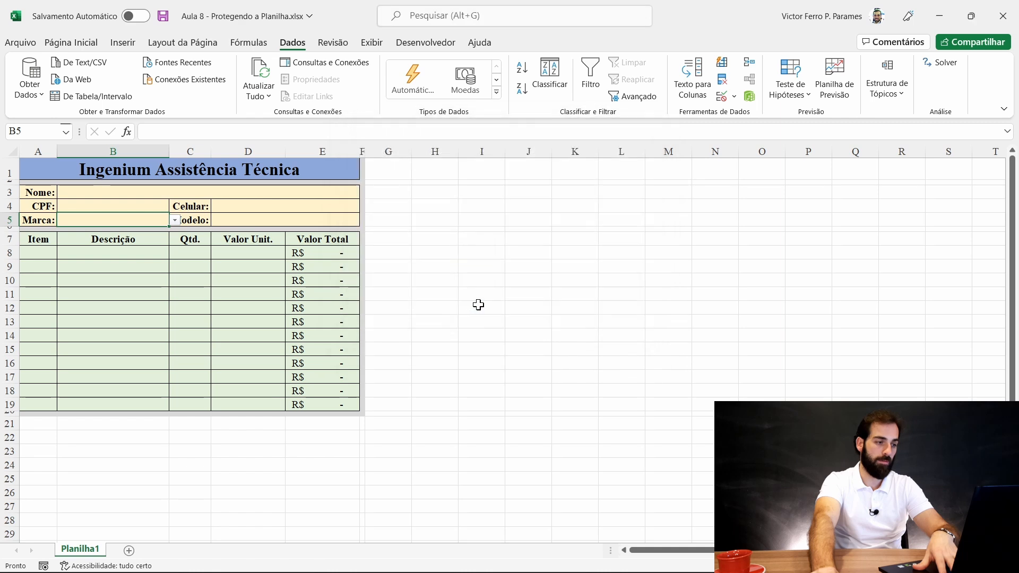
- Enter 'Aple' and cancel it at the generic warning, leaving Marca B5 empty
type("Aple")
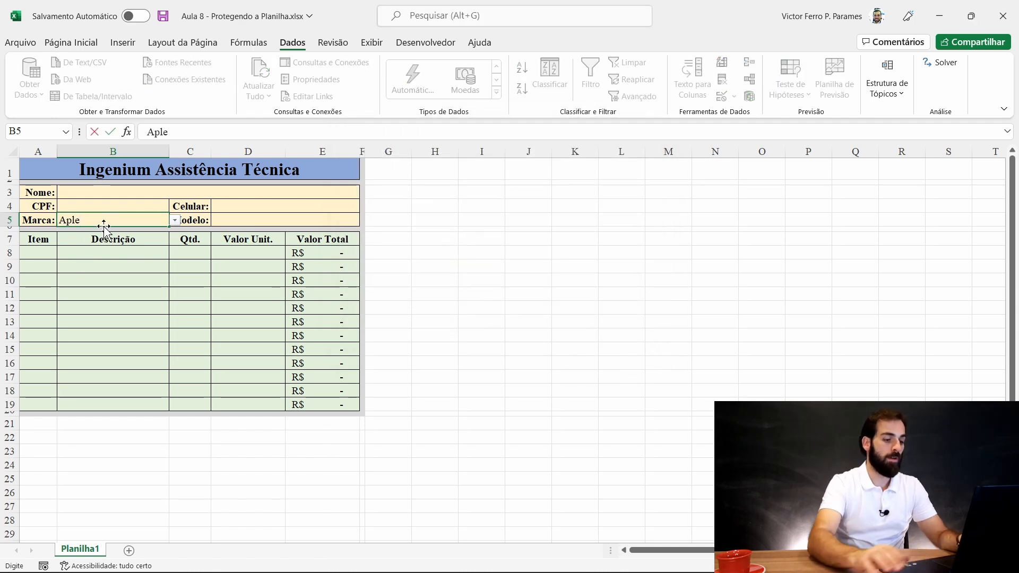
key("Return")
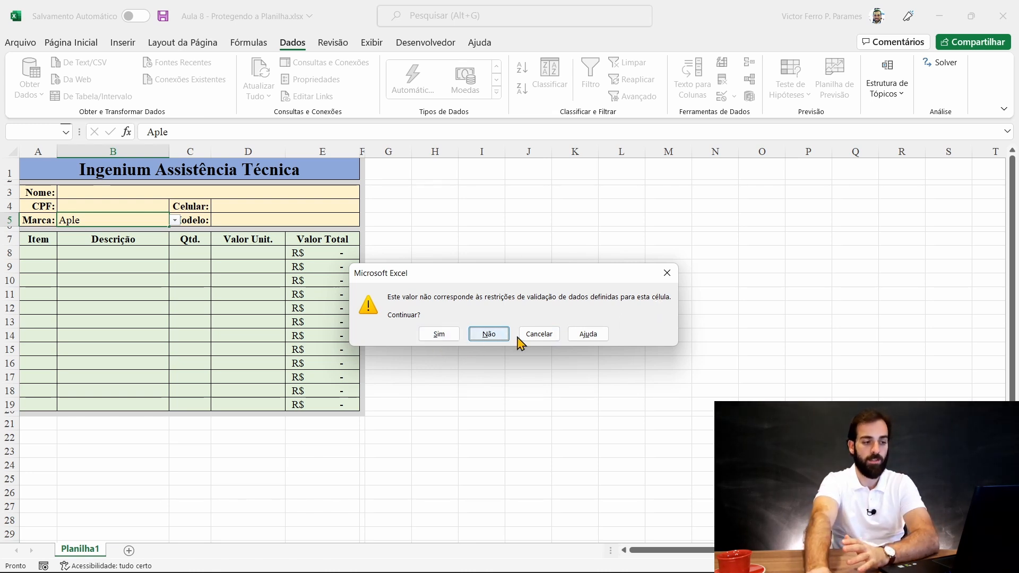
left_click(535, 335)
left_click(514, 294)
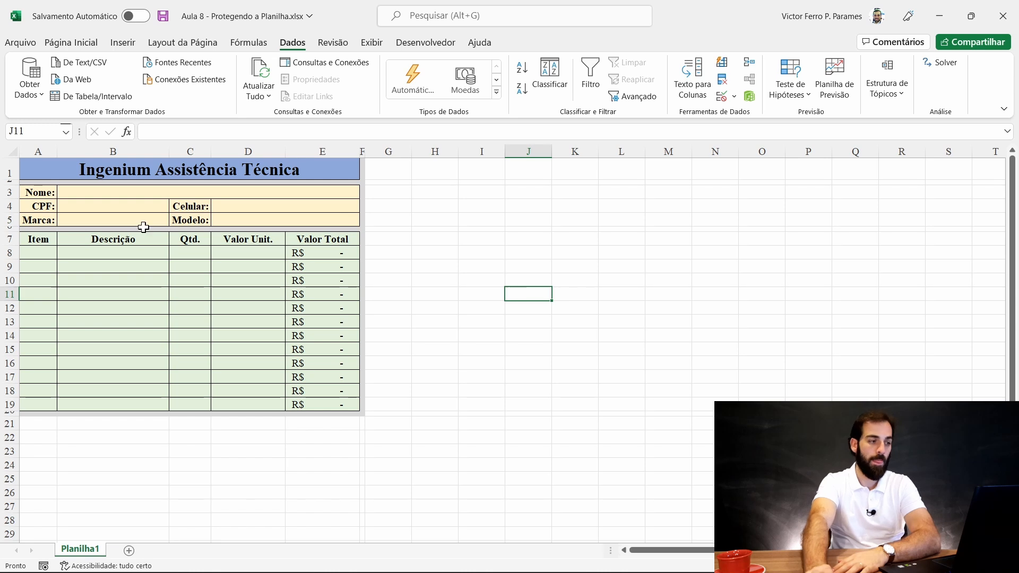
left_click(118, 215)
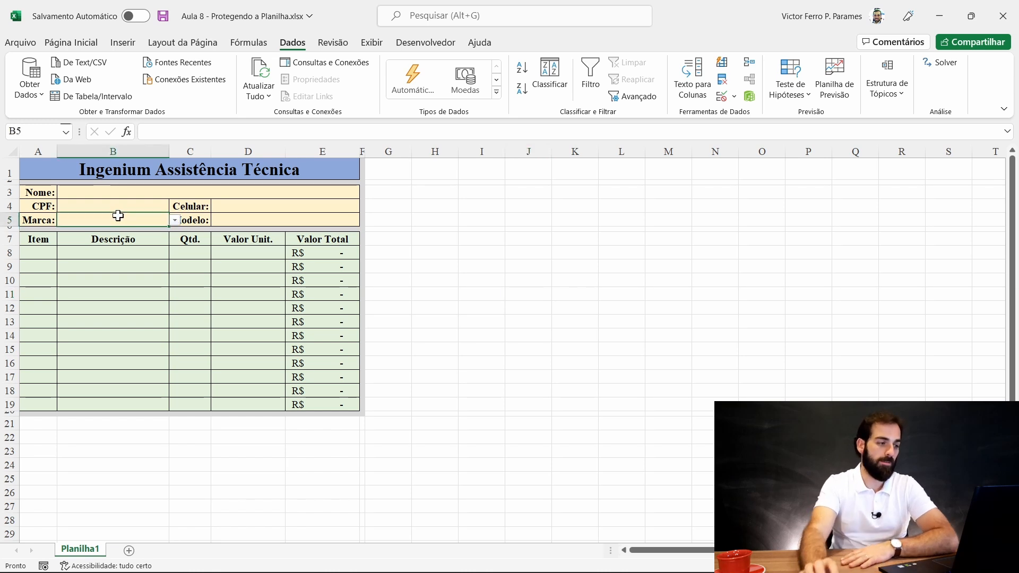